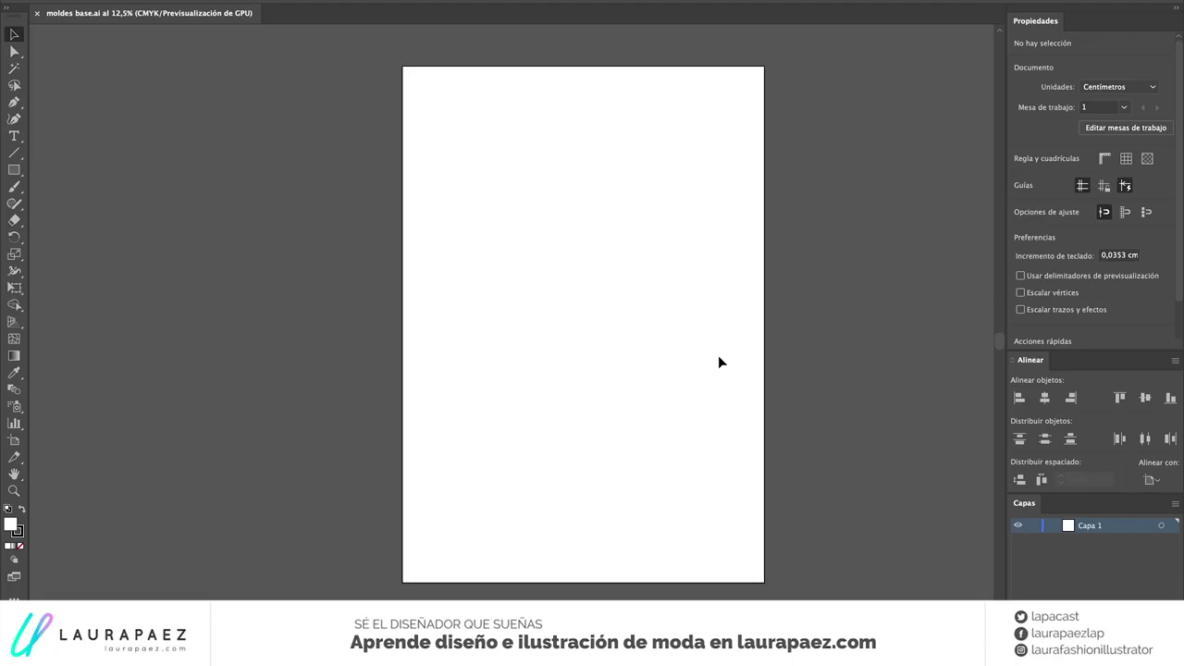
Draw a 46 × 42,5 cm base rectangle and zoom in on it
key(m)
click(475, 151)
text(46)
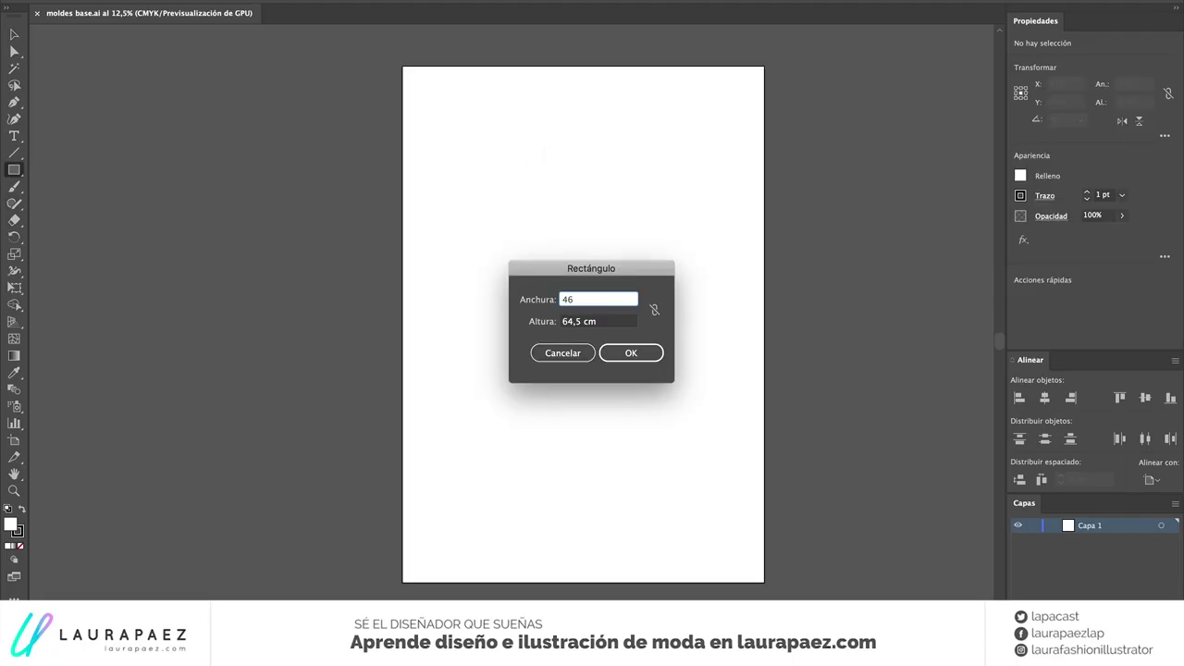
key(Tab)
key(Return)
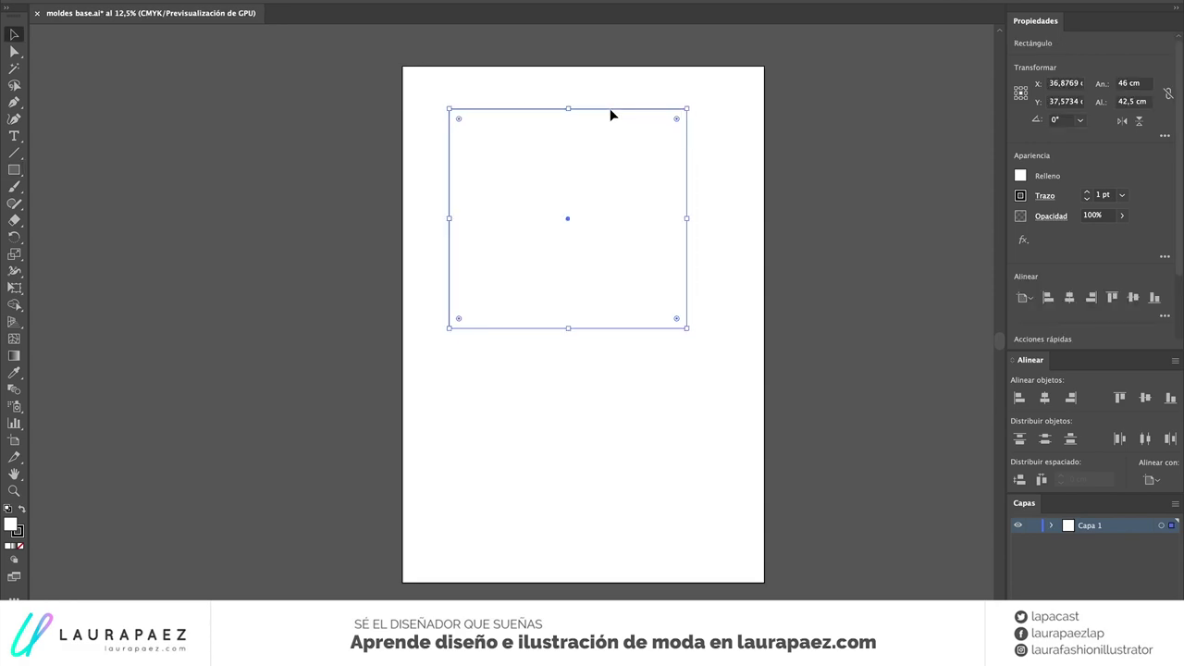
key(ctrl+plus)
Draw a 40,5 cm vertical line at 90° from the rectangle's corner
key(backslash)
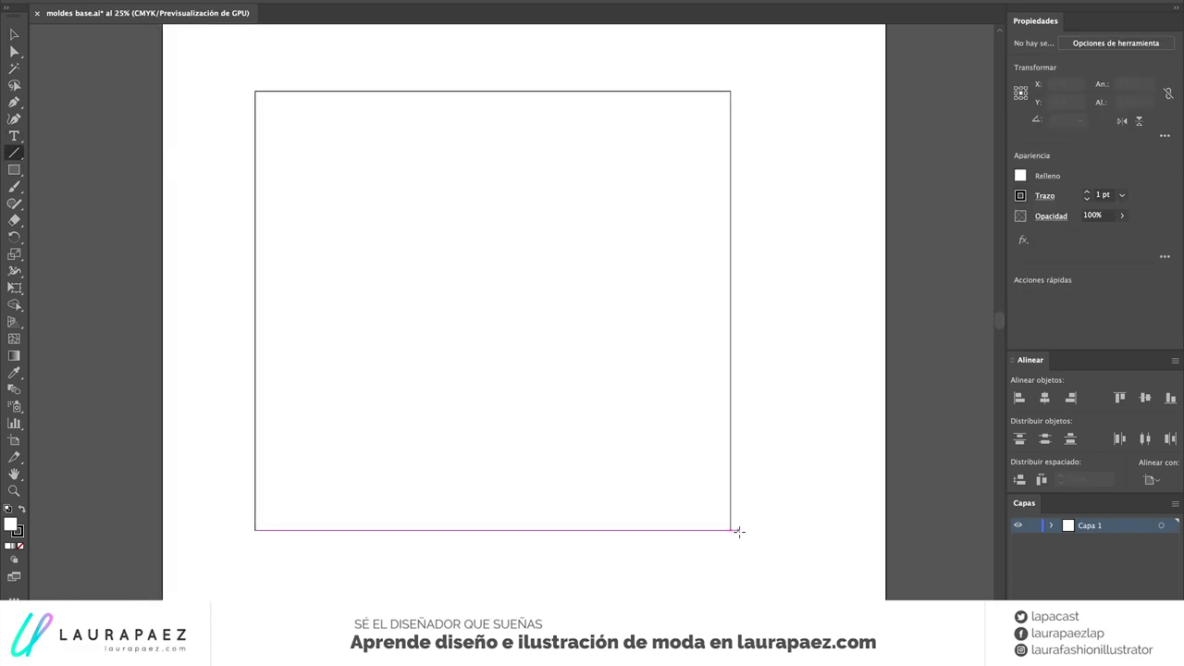
click(737, 530)
key(Tab)
text(90)
key(Return)
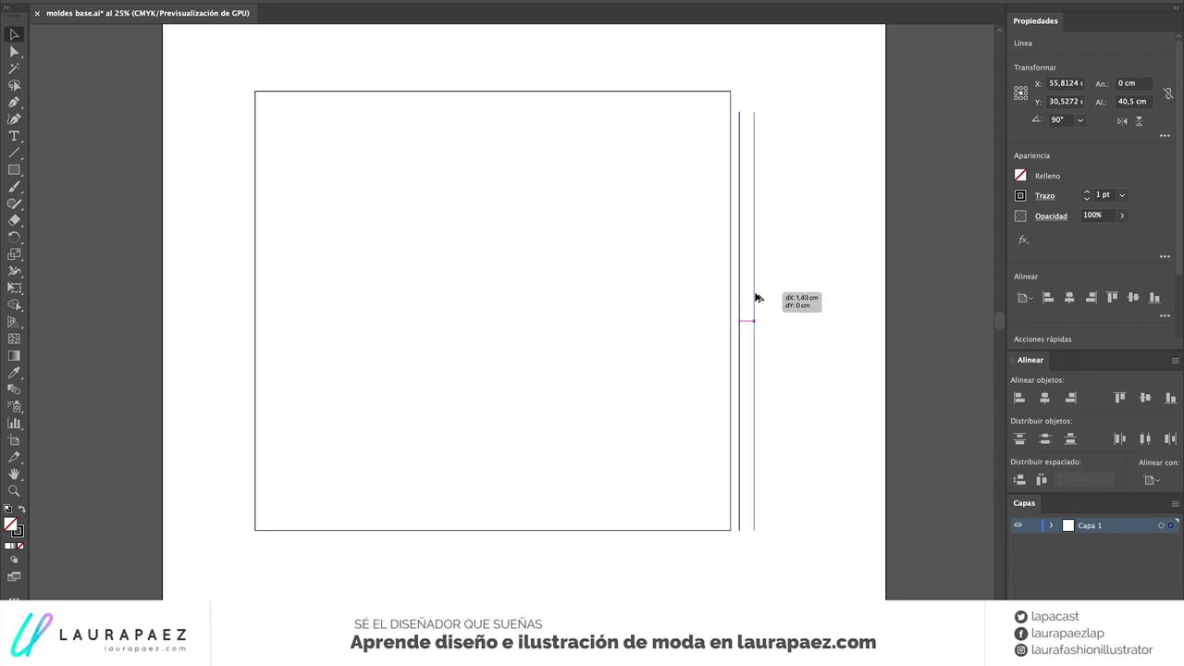
Duplicate the vertical line to the right, shorten the copy to 22,25 cm, and select both lines
drag(745, 299, 761, 299)
click(1149, 102)
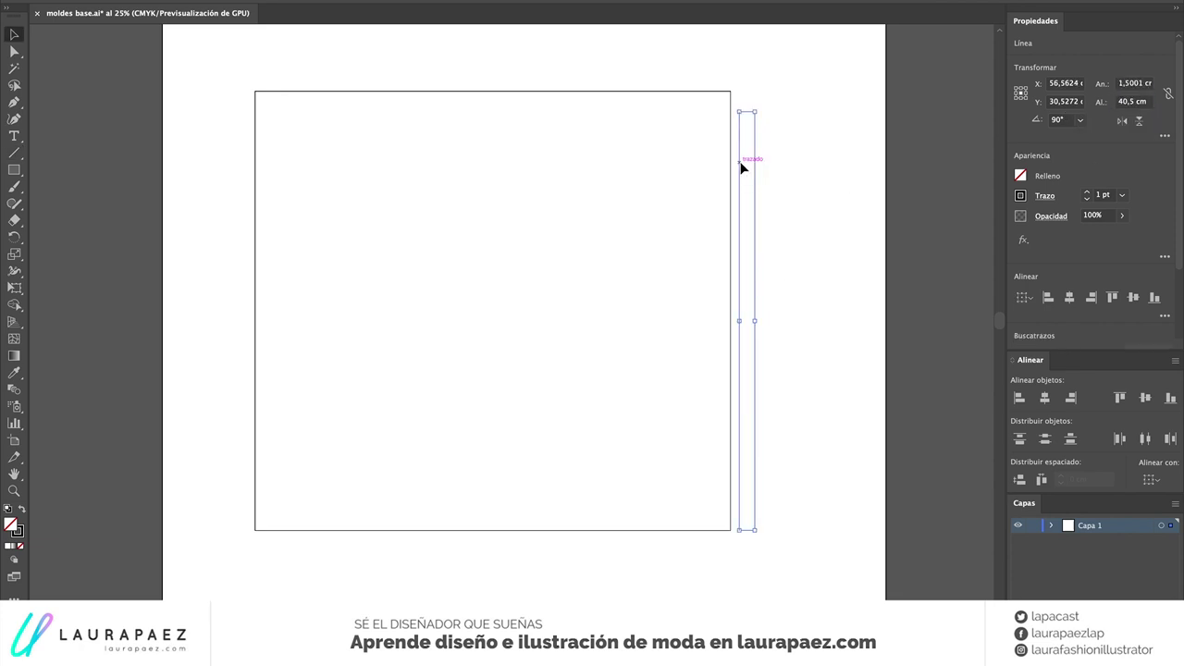
key(Return)
click(790, 211)
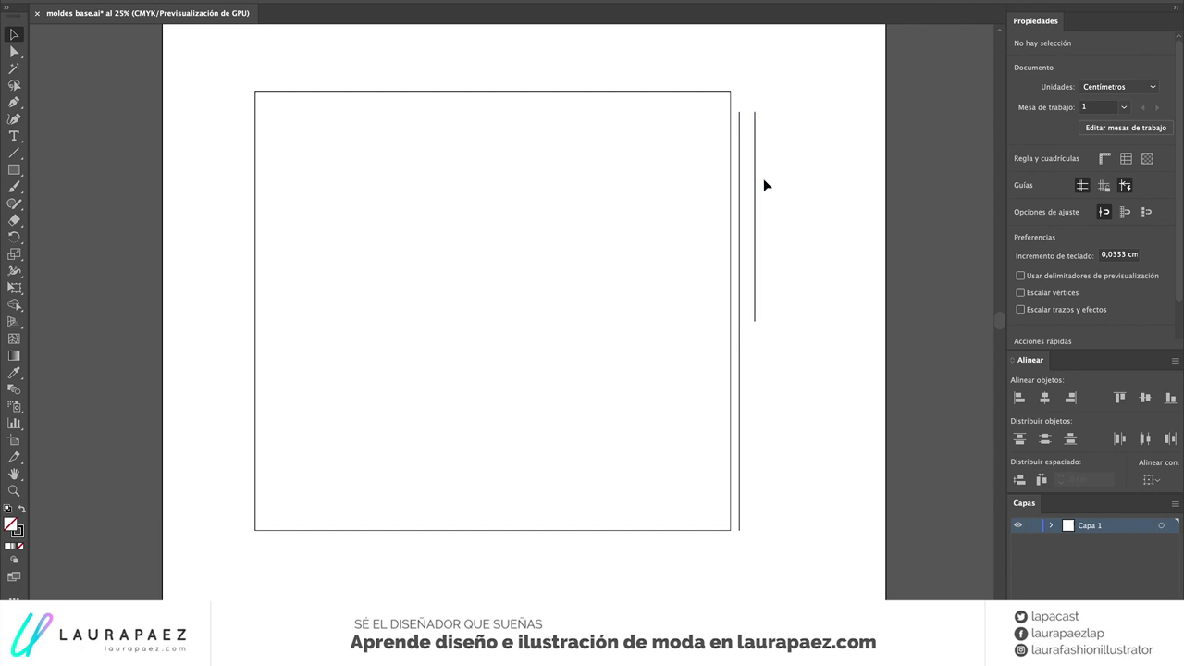
click(755, 228)
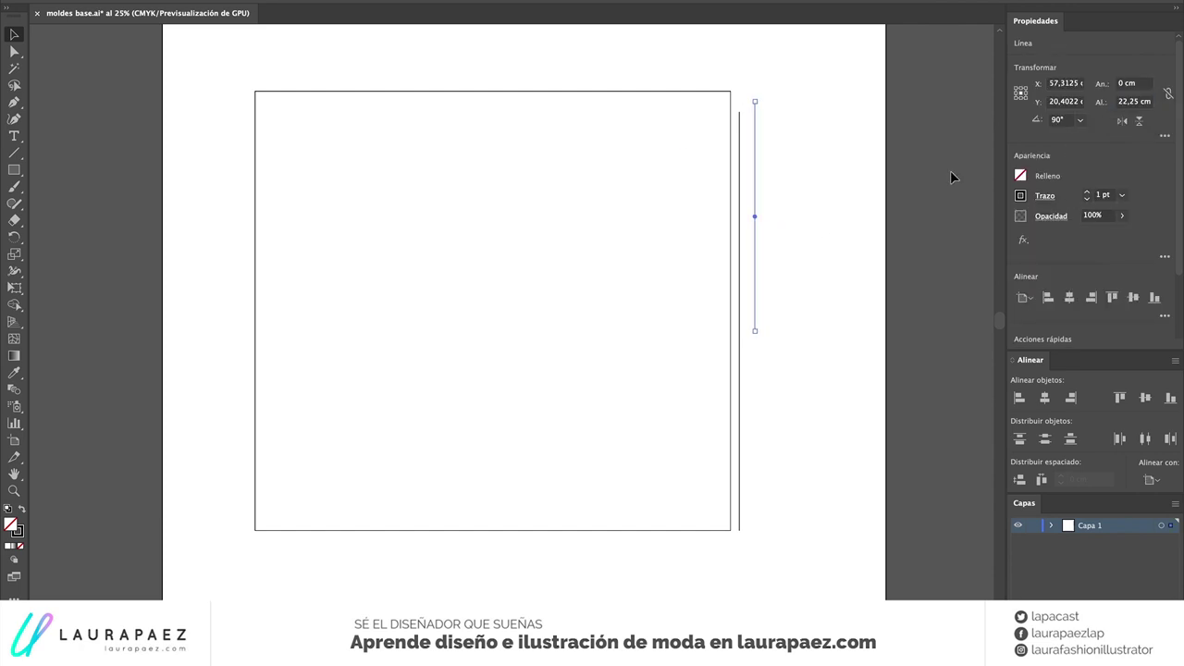
shift+click(739, 231)
Top-align the two lines, then add a horizontal line right-aligned to the rectangle edge
click(1114, 406)
click(105, 219)
key(backslash)
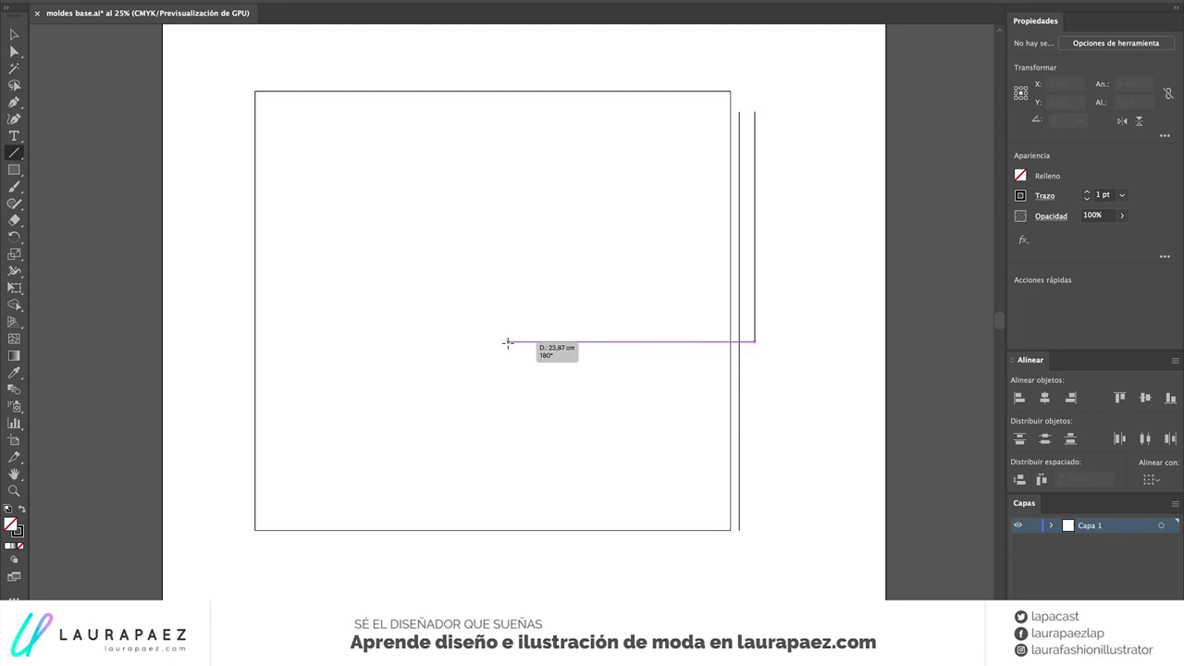
drag(754, 342, 508, 341)
drag(719, 346, 678, 343)
shift+click(730, 365)
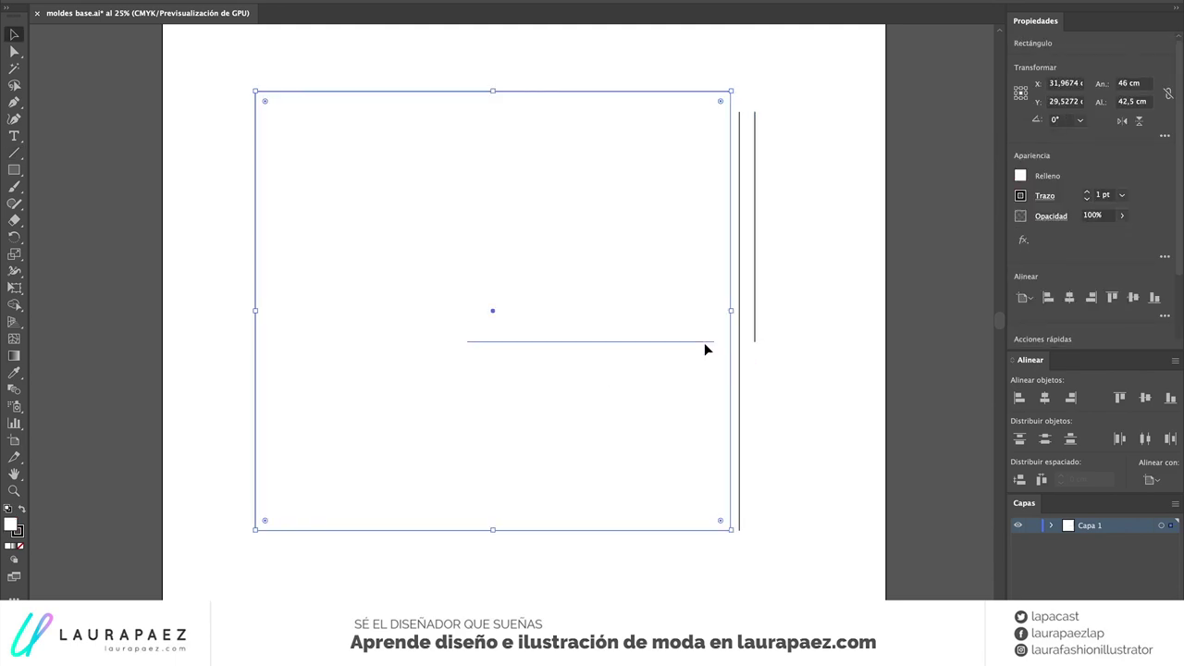
click(1073, 400)
click(758, 284)
Draw a short horizontal tick near the rectangle's top-right corner
key(backslash)
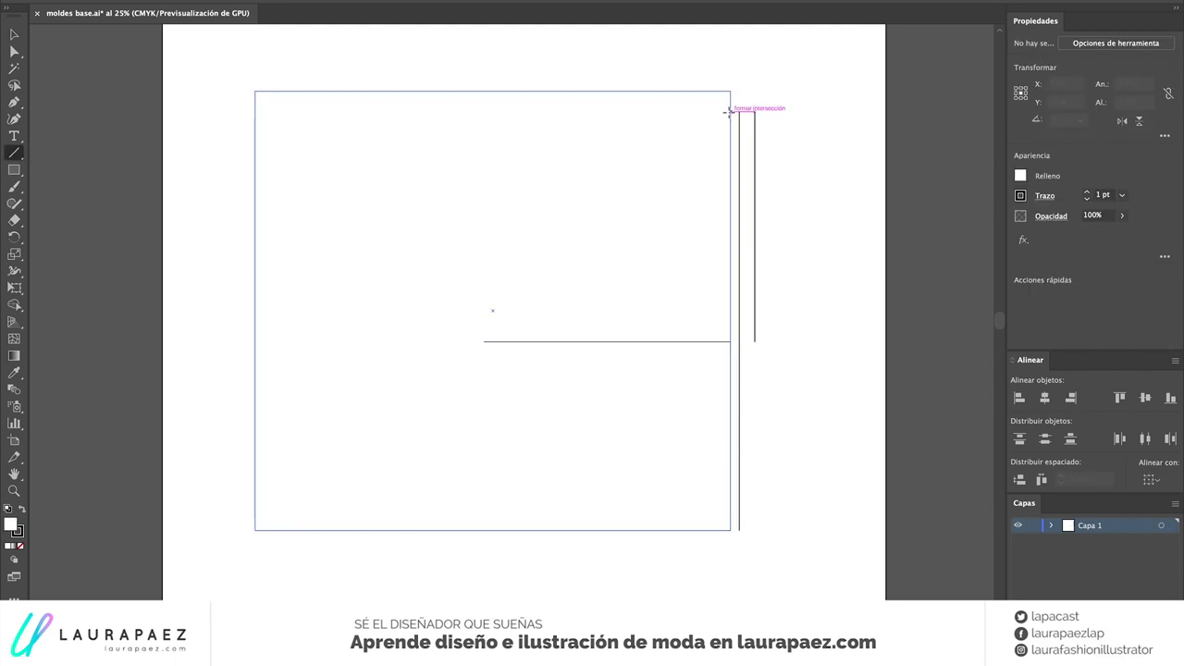
drag(731, 111, 713, 111)
key(v)
click(774, 102)
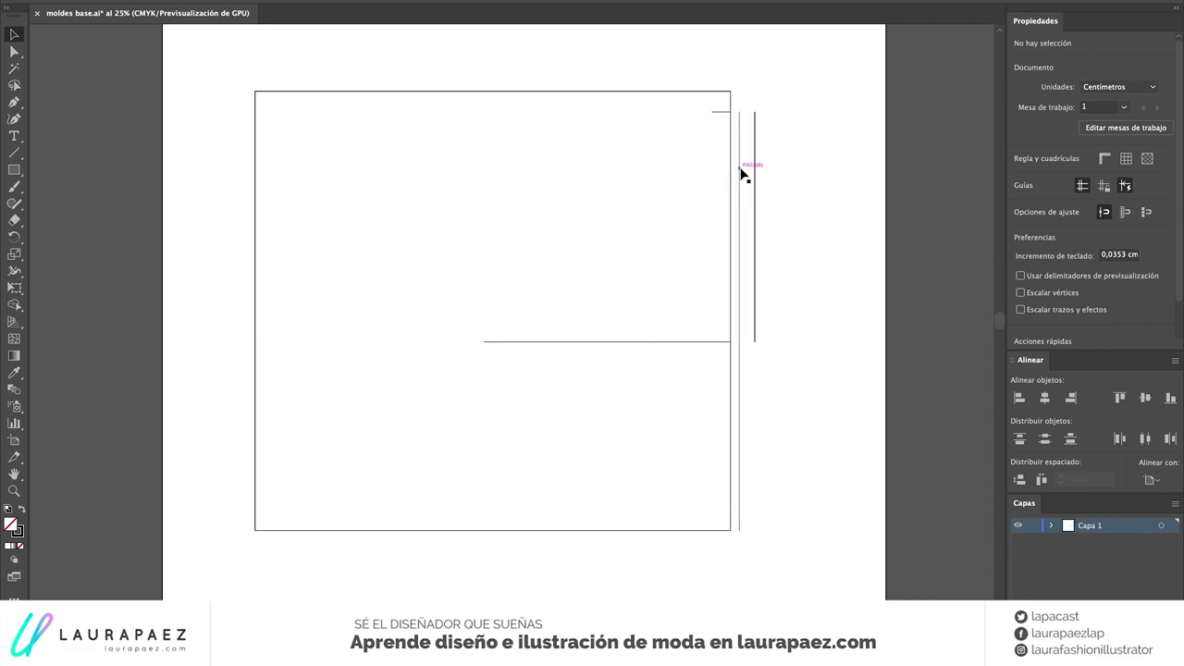
Move the short vertical line 3,25 cm left and select it with the horizontal line
key(m)
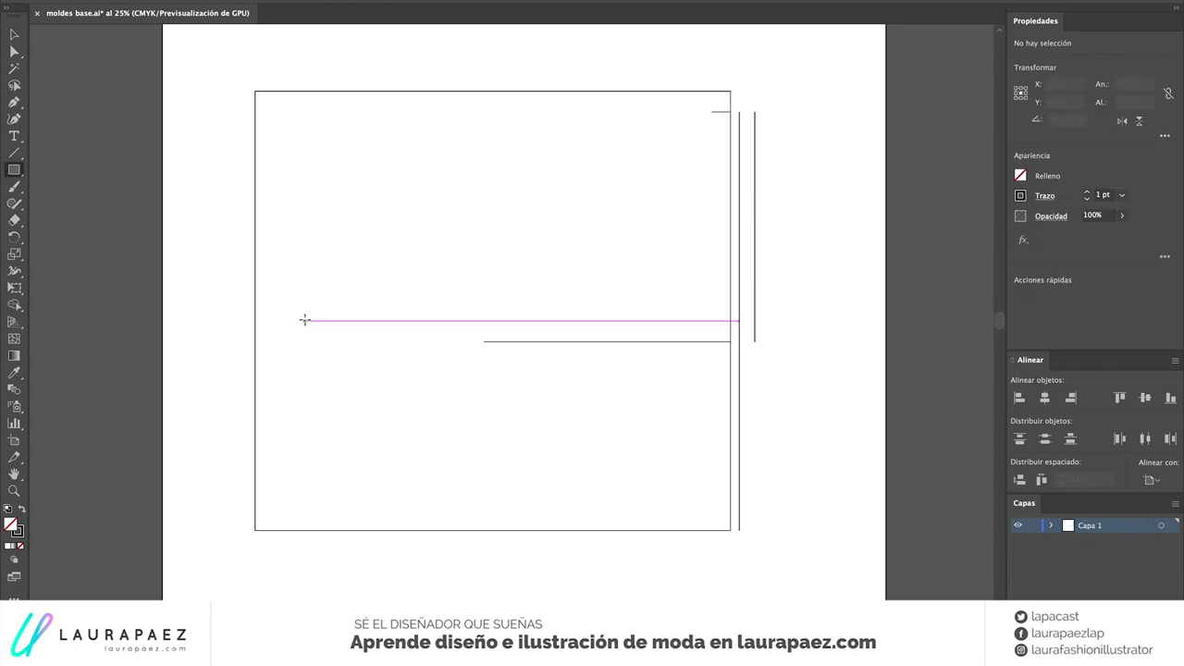
key(v)
drag(747, 237, 721, 237)
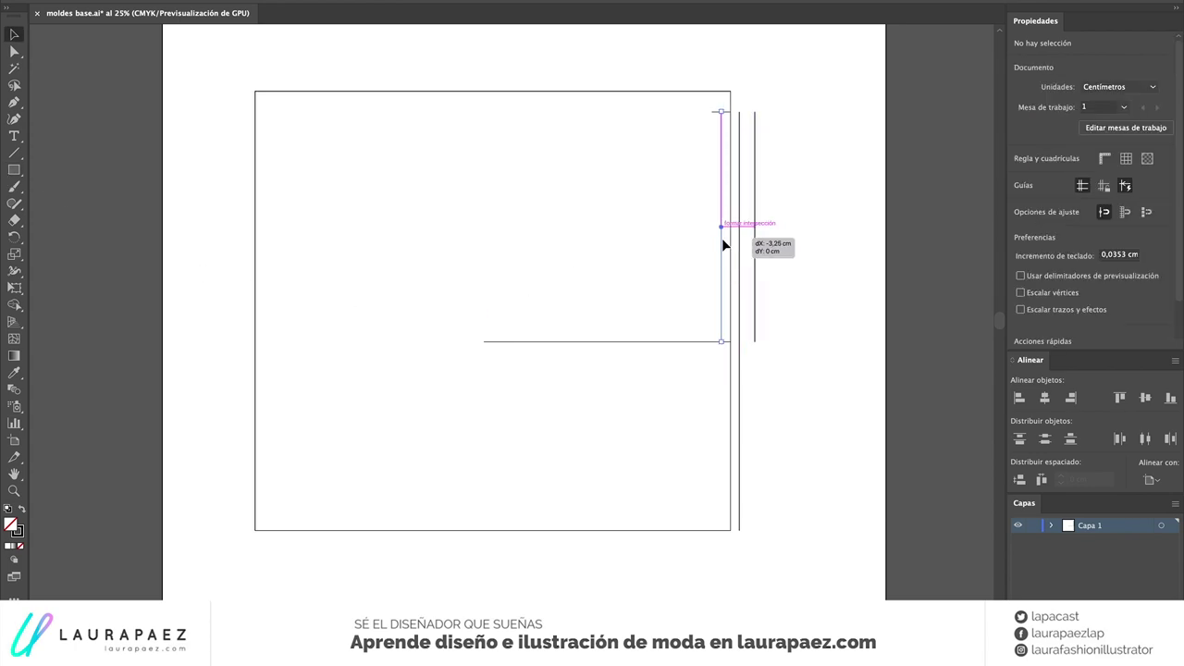
drag(721, 342, 721, 284)
shift+click(690, 343)
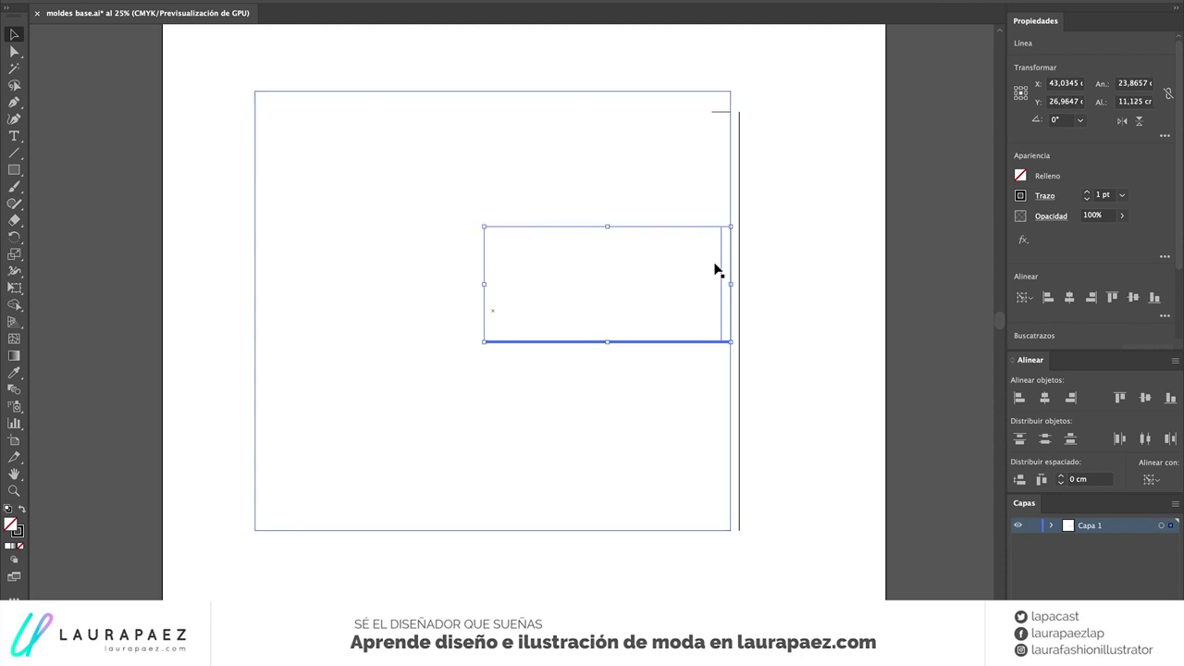
Draw a box above the horizontal line and right-align the lines to the rectangle edge
key(m)
drag(730, 226, 551, 341)
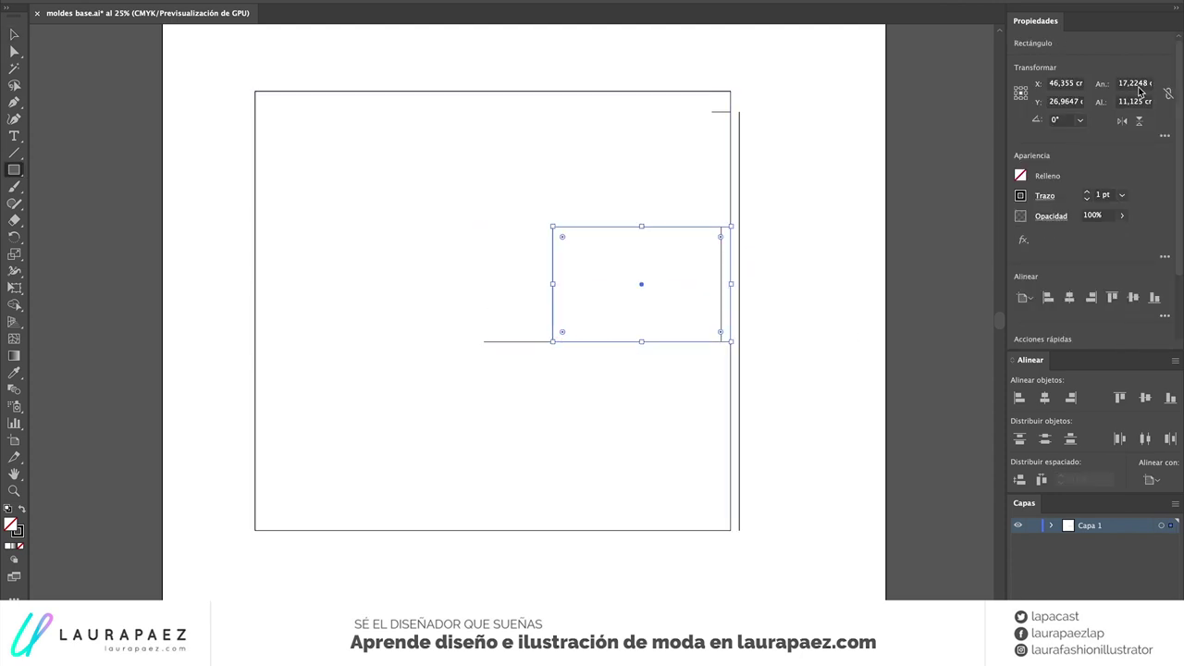
key(v)
click(731, 178)
click(1070, 400)
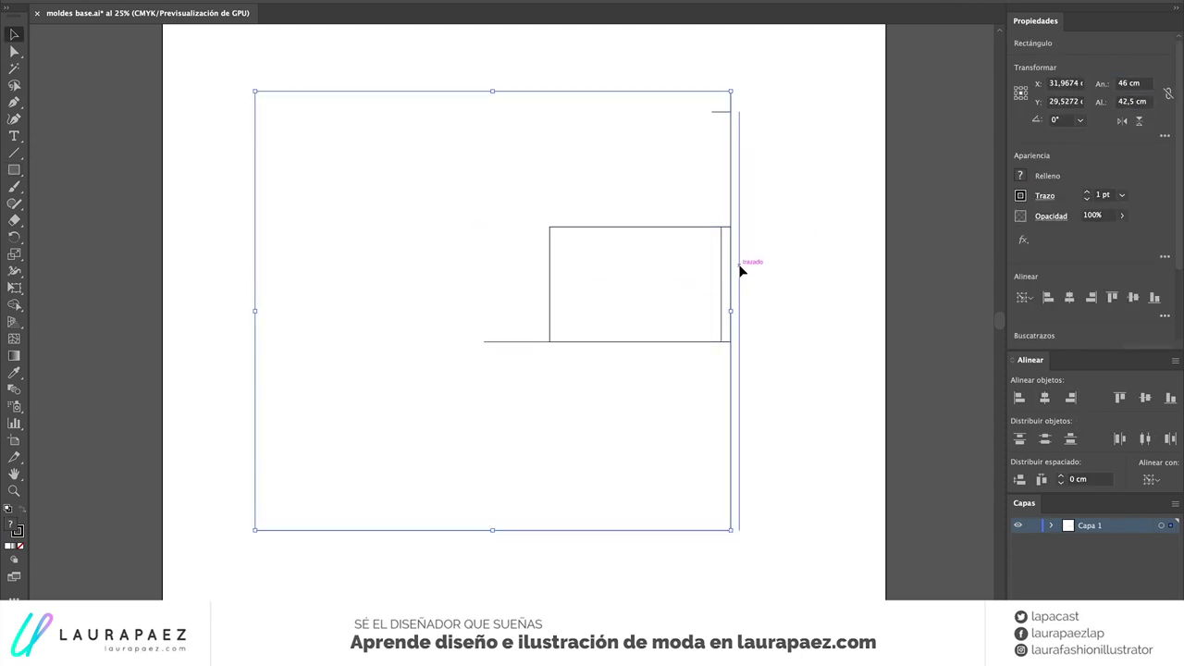
click(740, 264)
click(659, 342)
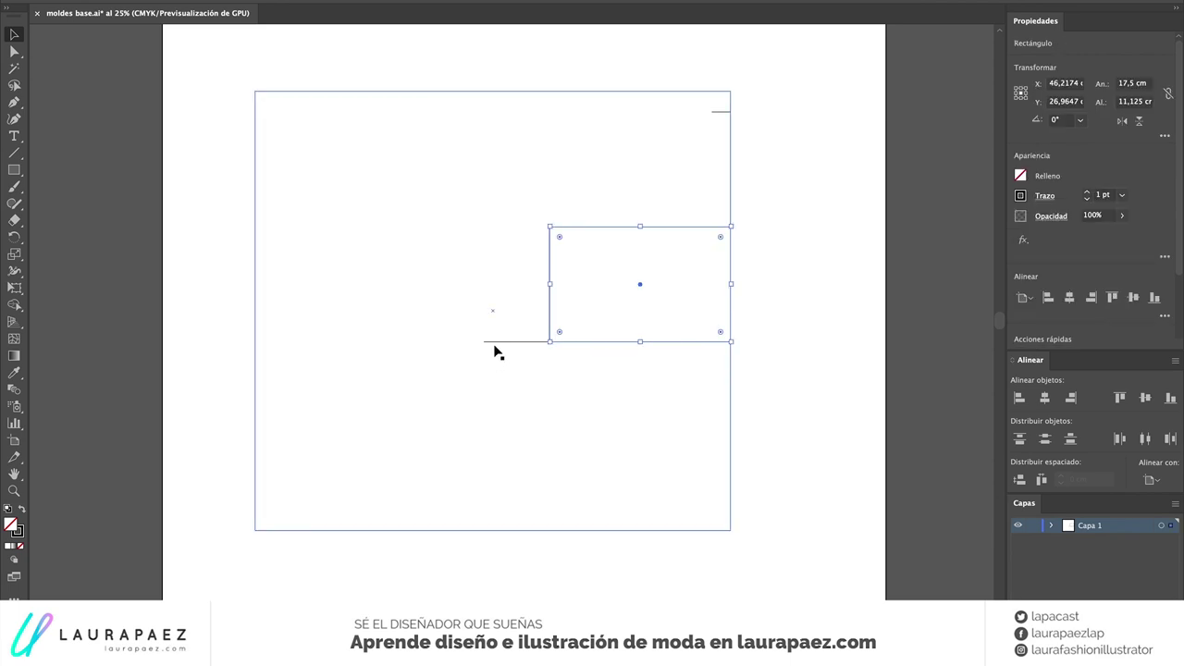
click(494, 342)
click(731, 351)
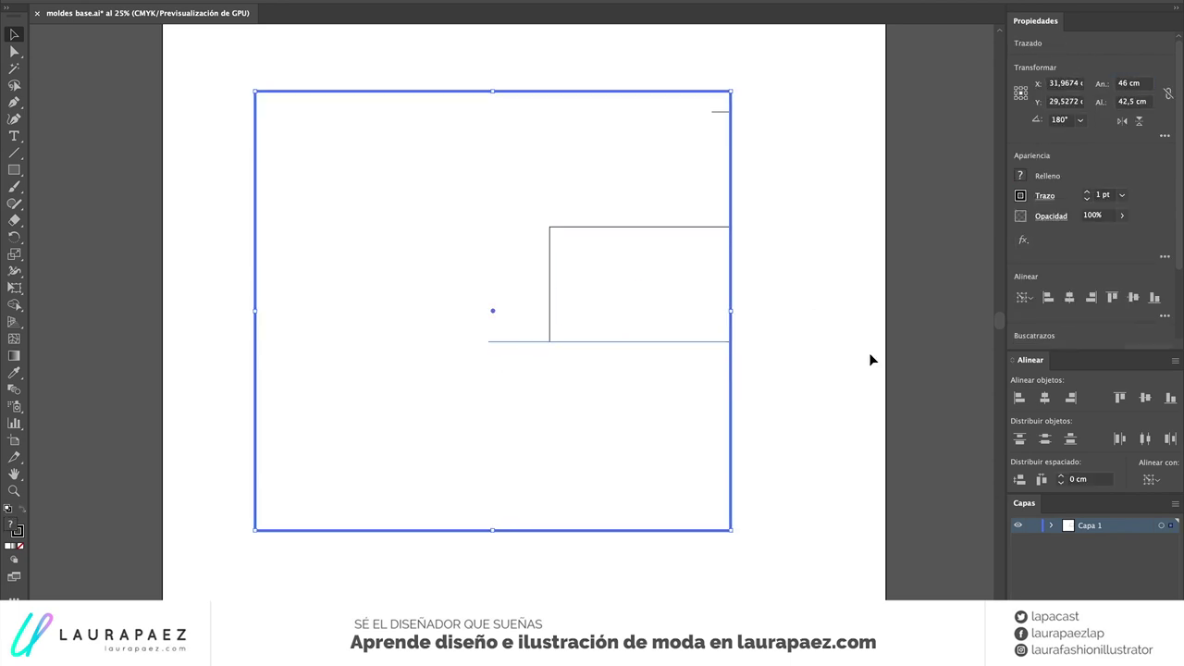
click(775, 351)
Add a 9 cm horizontal line and a vertical line reaching the bottom edge
click(14, 153)
click(730, 380)
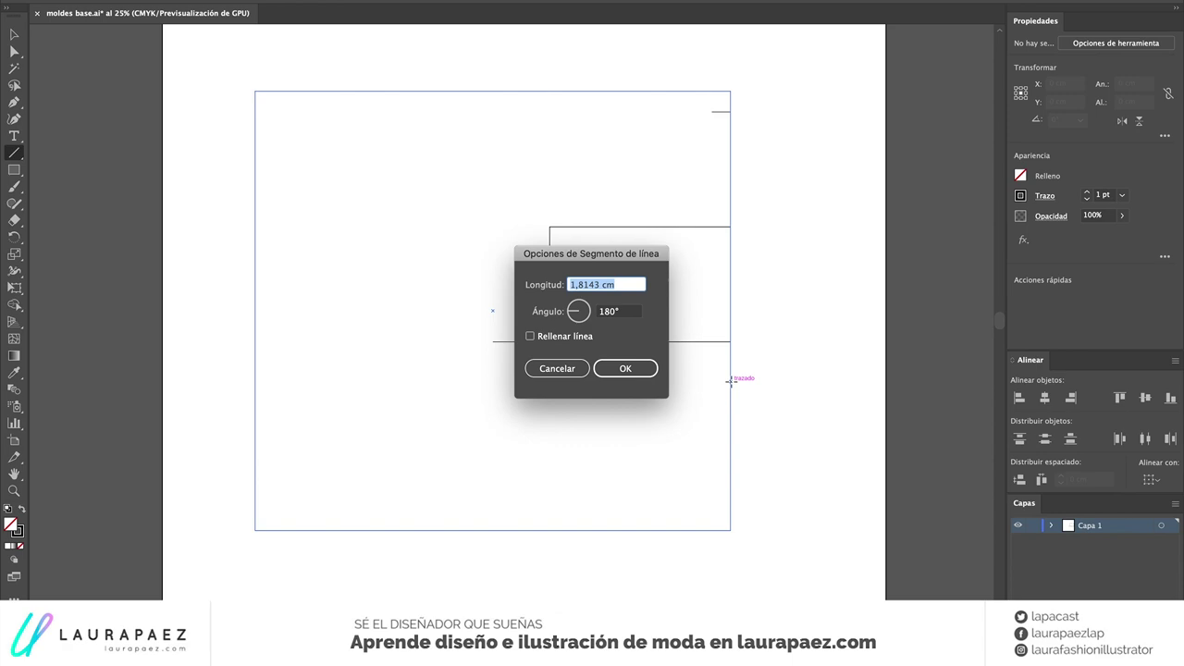
text(9)
key(Return)
drag(637, 380, 636, 515)
key(ctrl+z)
drag(637, 380, 642, 528)
drag(638, 341, 646, 546)
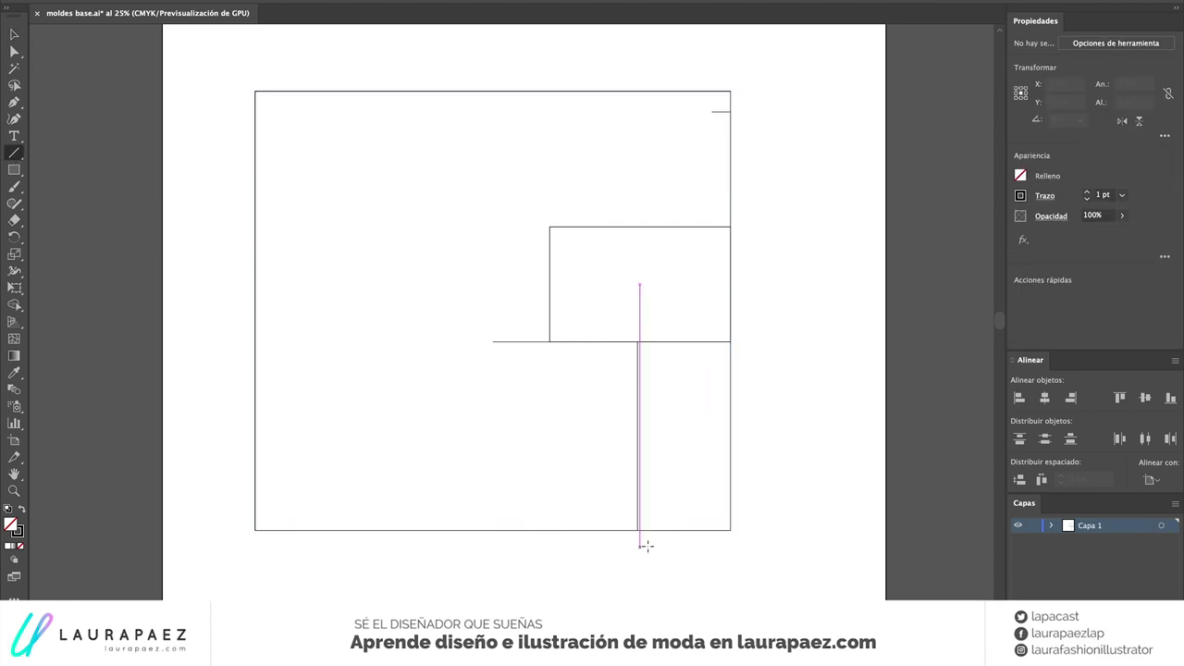
Add a 2 cm short line at the foot of the vertical line
click(645, 546)
text(2)
key(Tab)
key(Return)
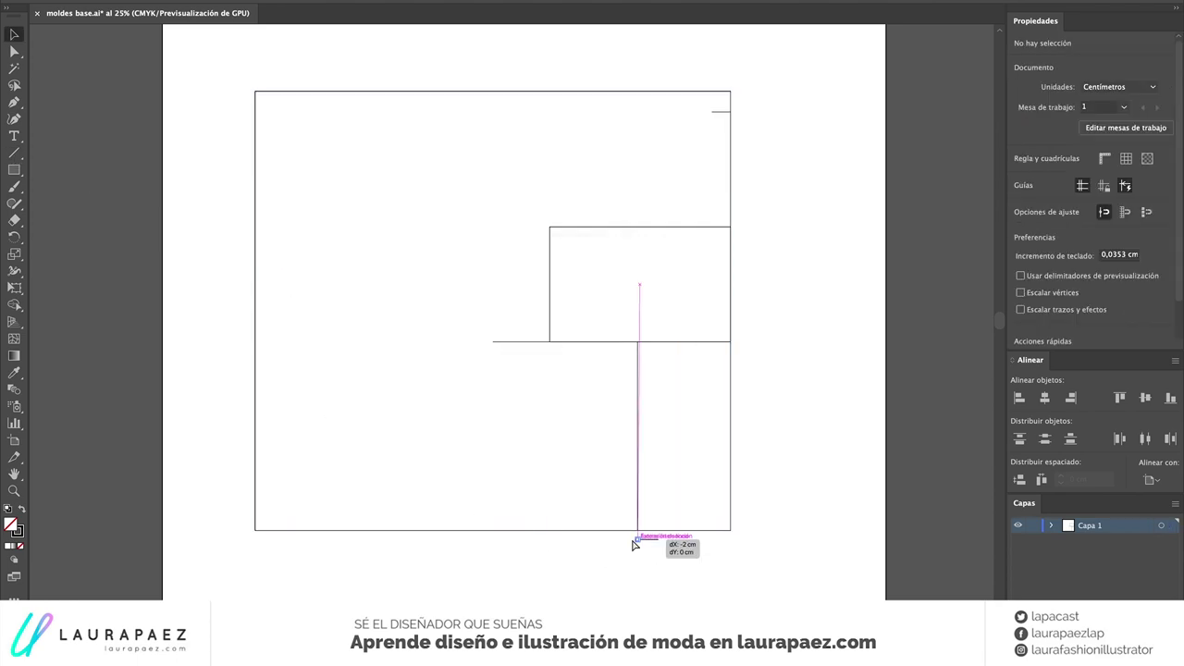
mouse_move(635, 544)
mouse_down()
mouse_move(642, 556)
mouse_move(660, 509)
mouse_up()
scroll(641, 555, up, 3)
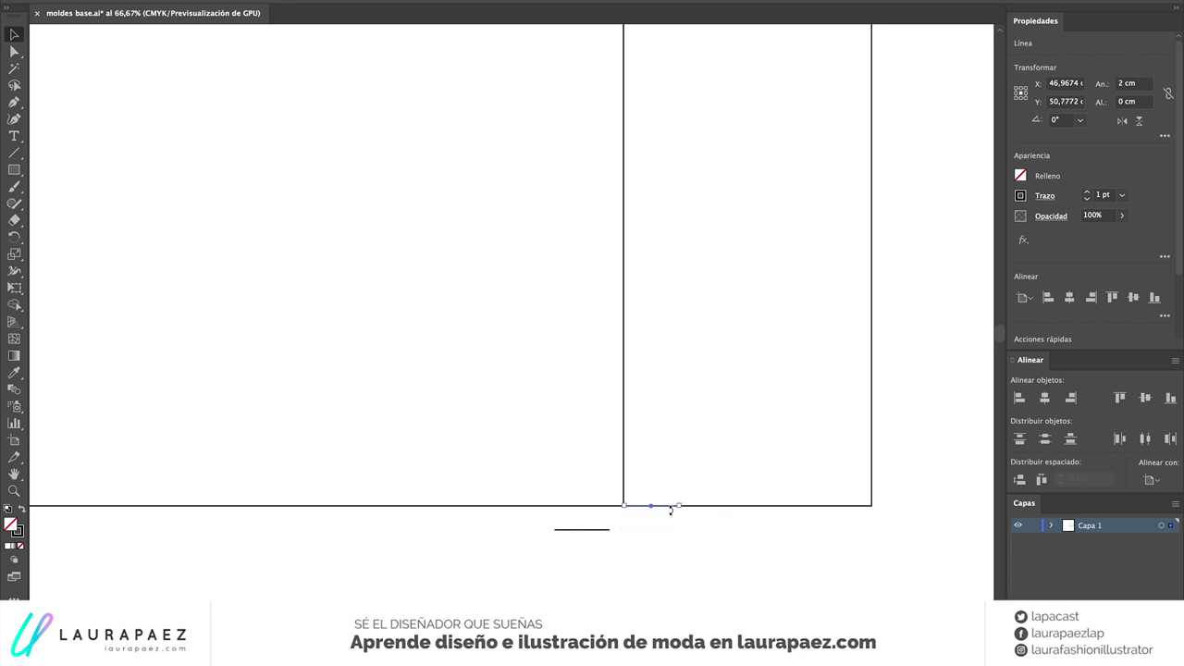
click(608, 518)
Create a 4 × 2 cm guide rectangle and move it down along the vertical line
click(14, 170)
click(423, 357)
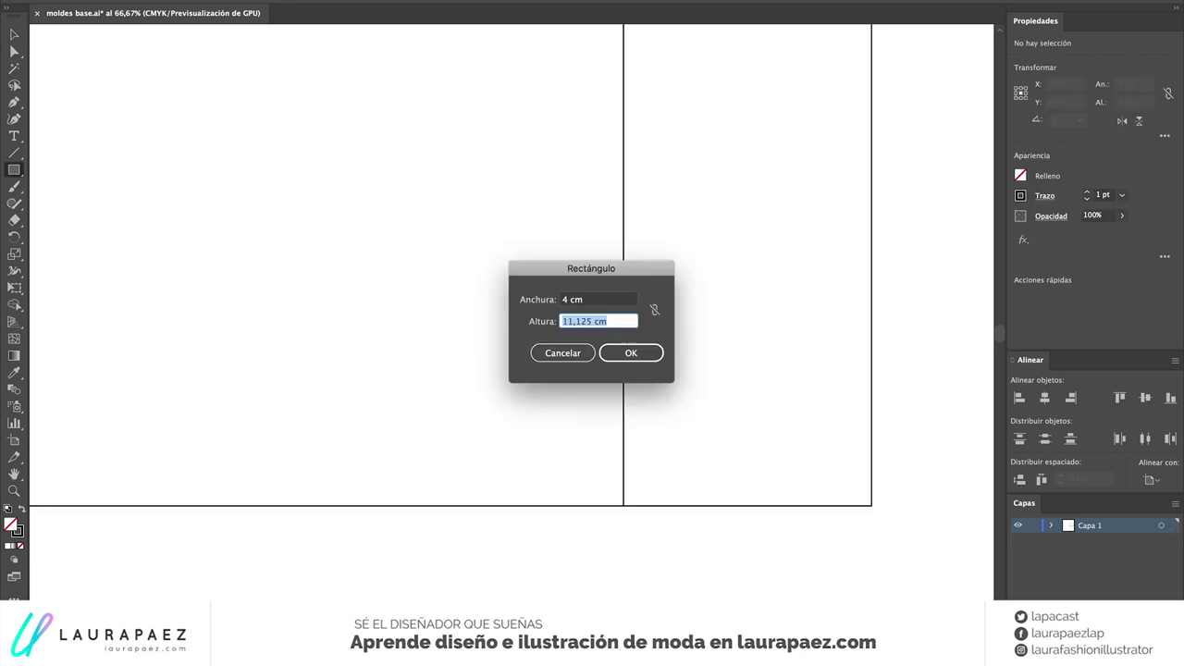
text(2)
key(Return)
key(v)
mouse_move(515, 364)
mouse_down()
mouse_move(660, 365)
mouse_move(654, 513)
mouse_up()
scroll(684, 370, up, 2)
Pen-draw the narrow dart with its point on the horizontal line and legs at the bottom
key(p)
click(678, 569)
click(624, 67)
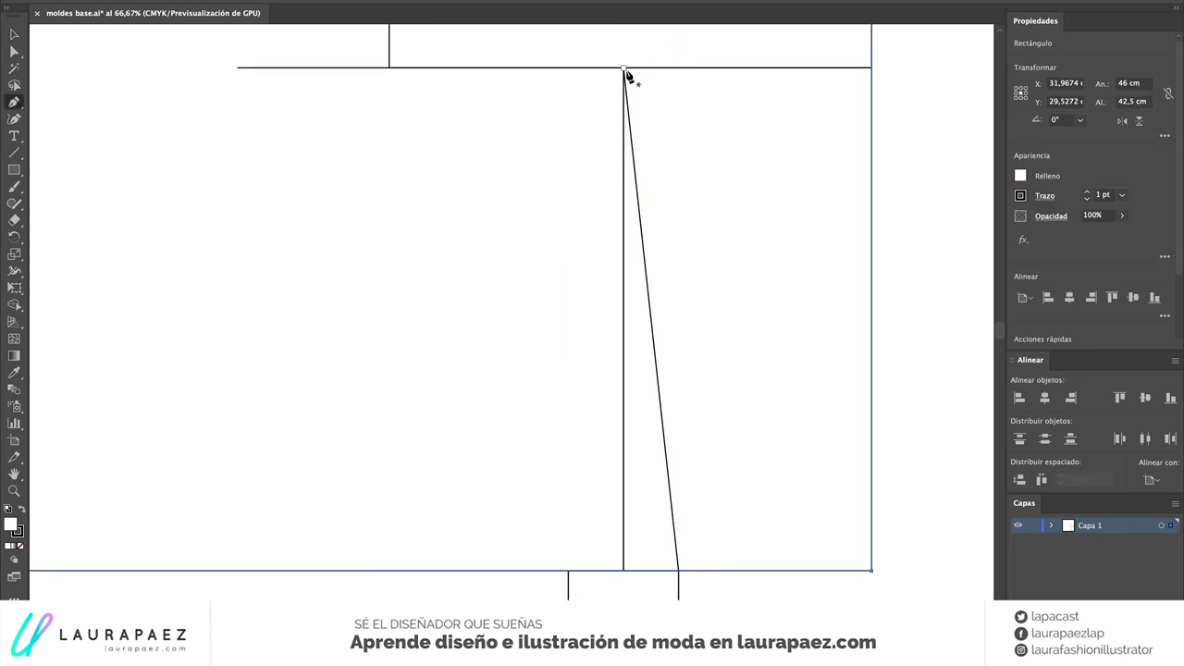
click(567, 570)
key(v)
click(709, 468)
scroll(674, 467, down, 3)
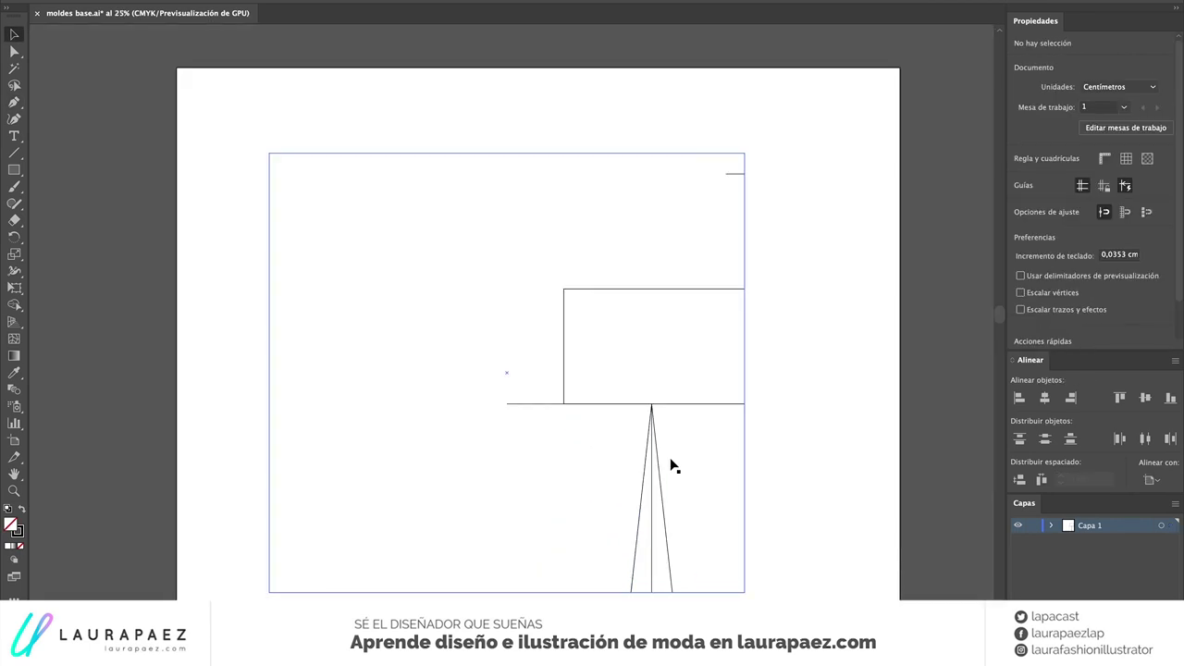
scroll(673, 466, up, 1)
scroll(673, 465, down, 1)
scroll(673, 465, up, 1)
scroll(672, 465, up, 2)
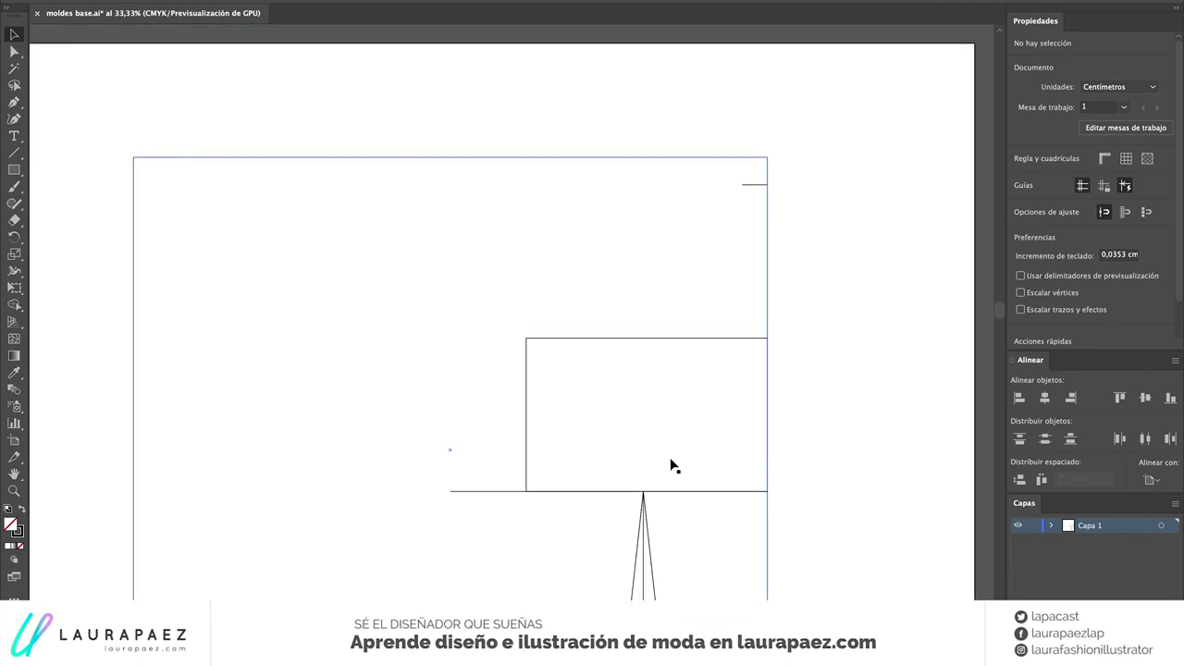
scroll(765, 248, up, 1)
Draw a horizontal line just above the rectangle's top corner
click(14, 152)
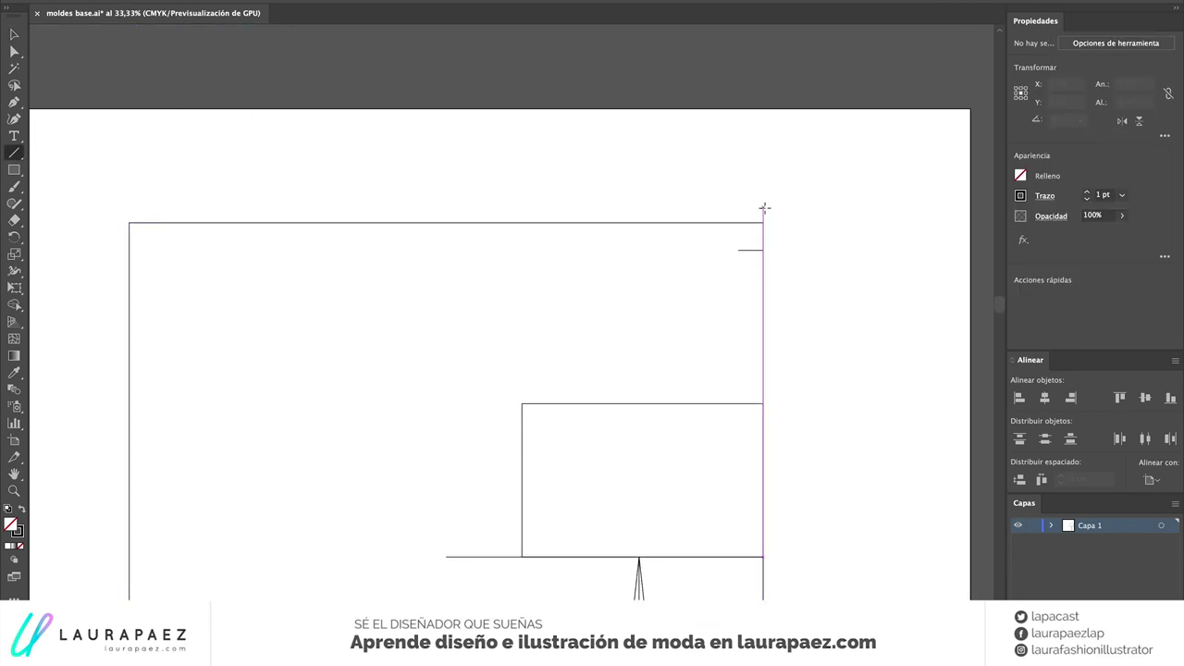
click(764, 208)
key(Tab)
key(Return)
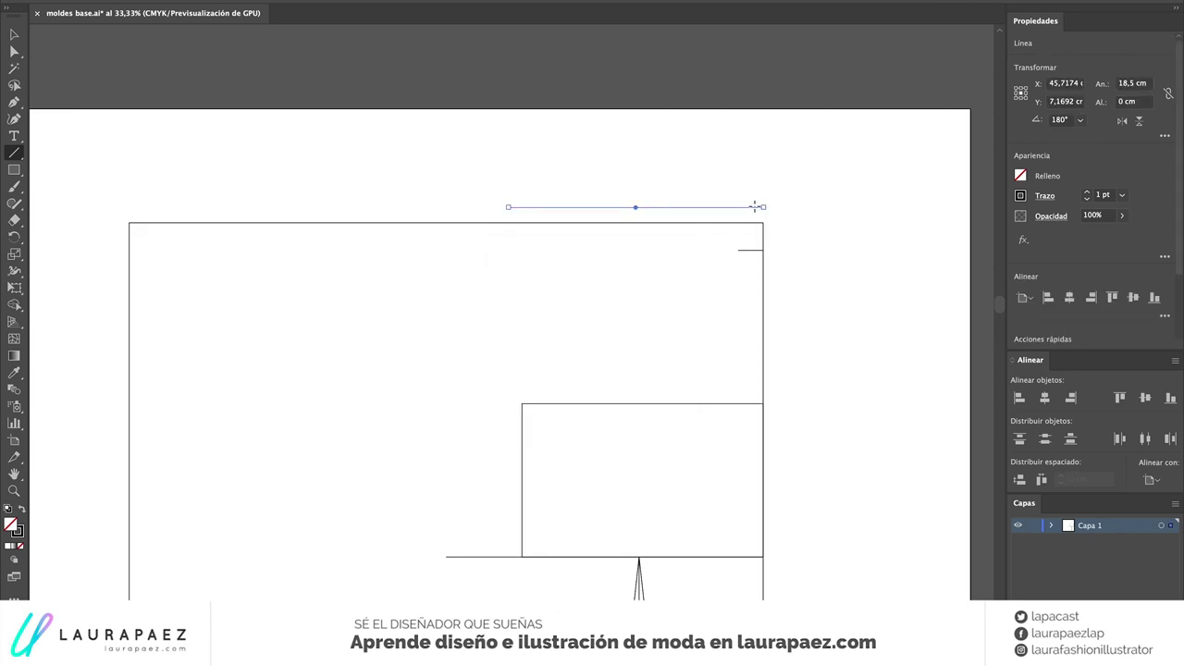
ctrl+click(586, 213)
Draw a 4 cm line downward at 270° from the top edge
click(508, 223)
key(Tab)
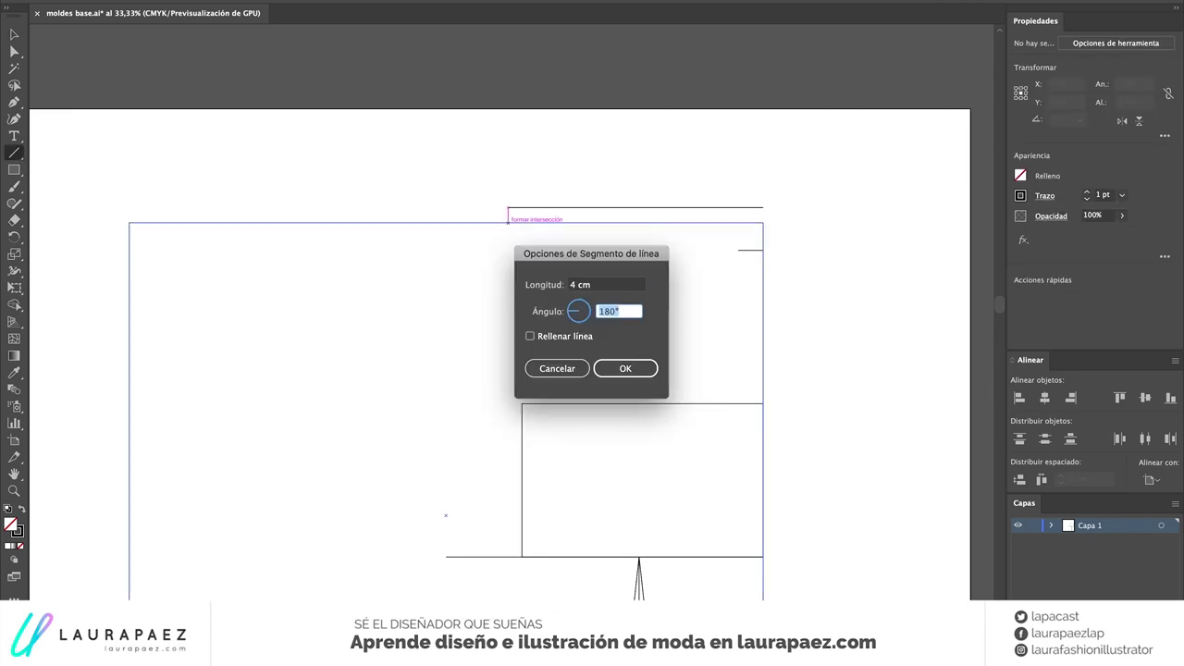
text(270)
key(Return)
ctrl+click(532, 208)
Draw a 12 cm-wide slanted shoulder line to the top edge, then delete it
drag(508, 277, 672, 223)
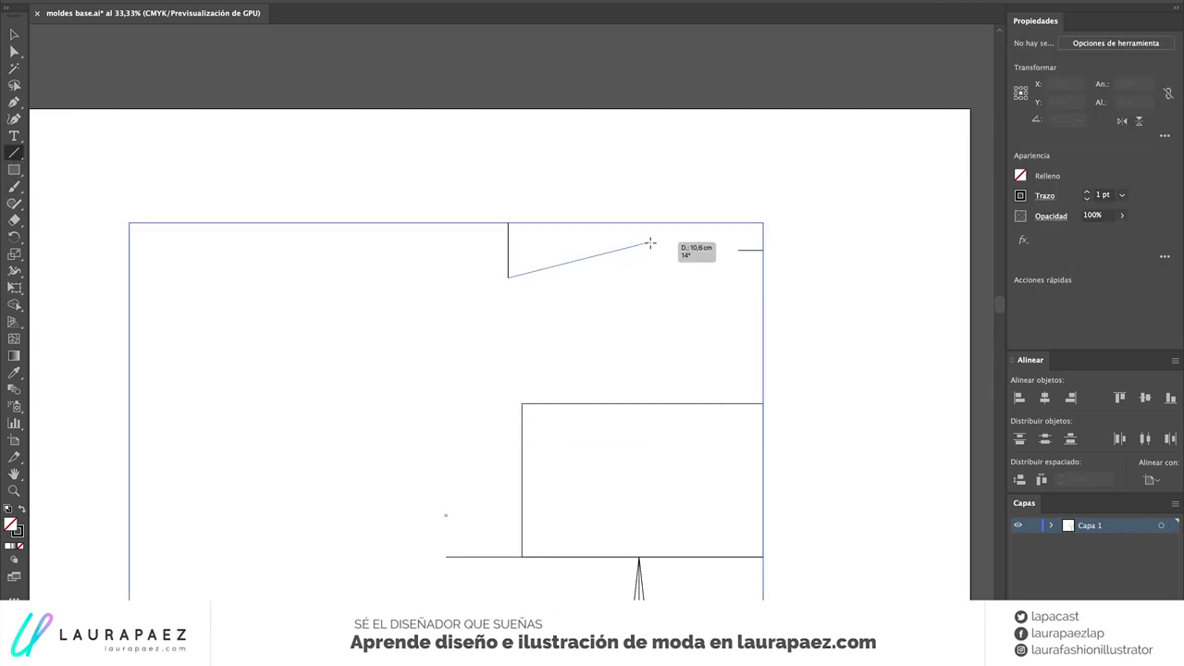
text(12)
key(Return)
key(v)
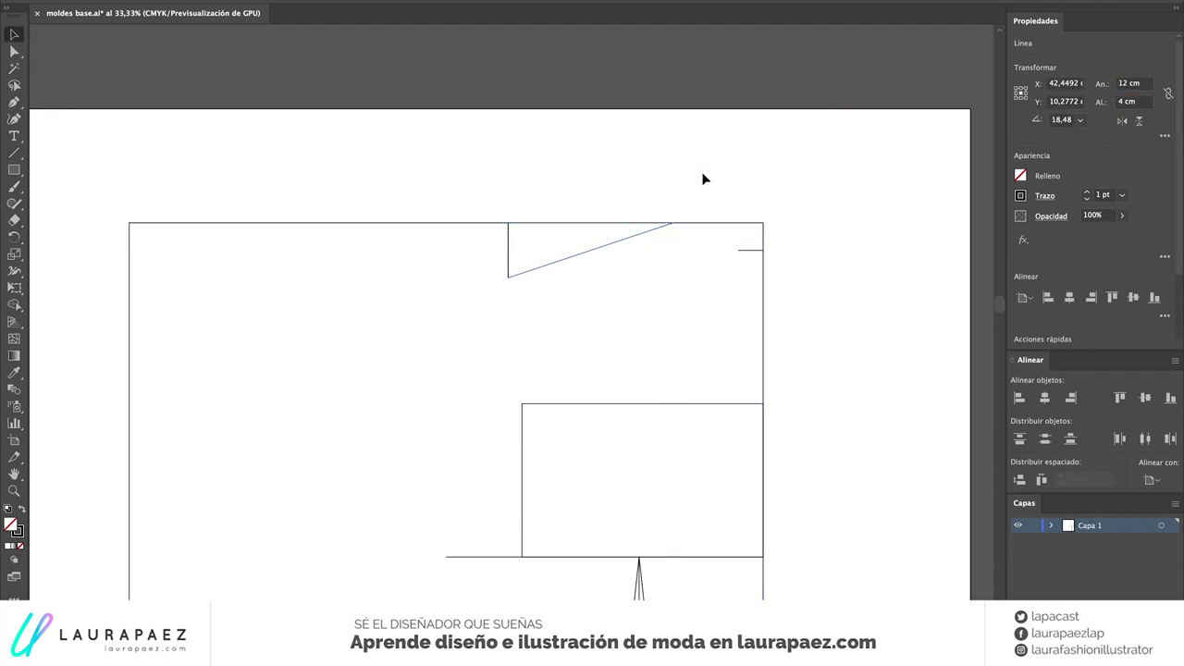
scroll(666, 251, up, 2)
scroll(658, 198, up, 1)
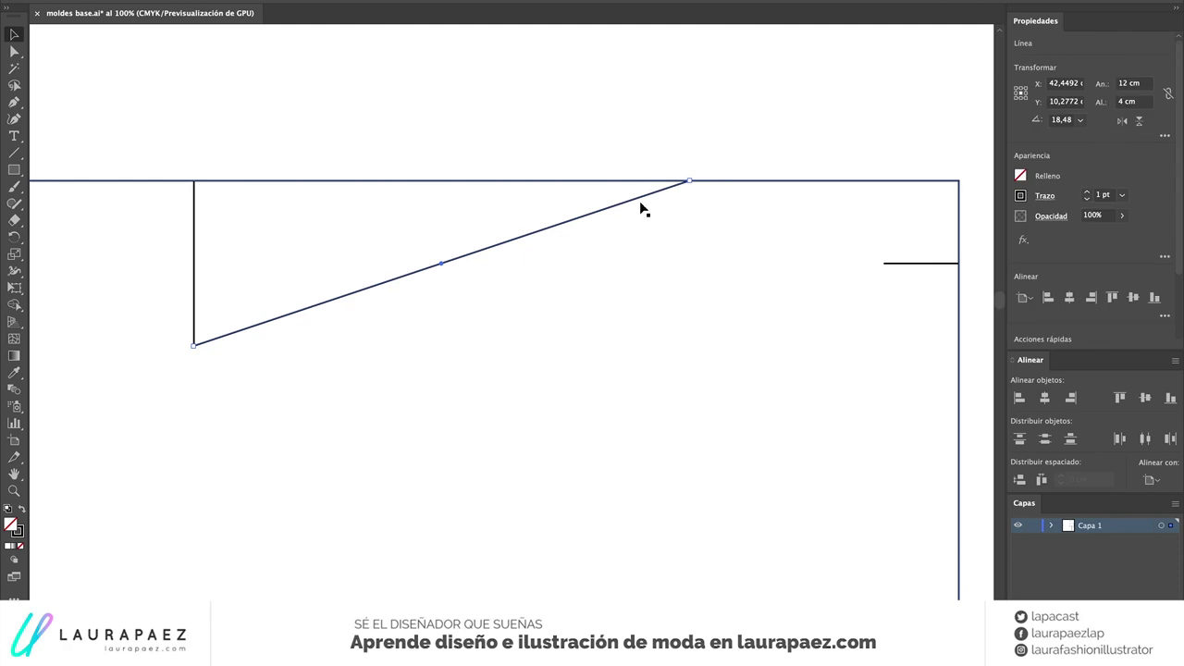
key(Delete)
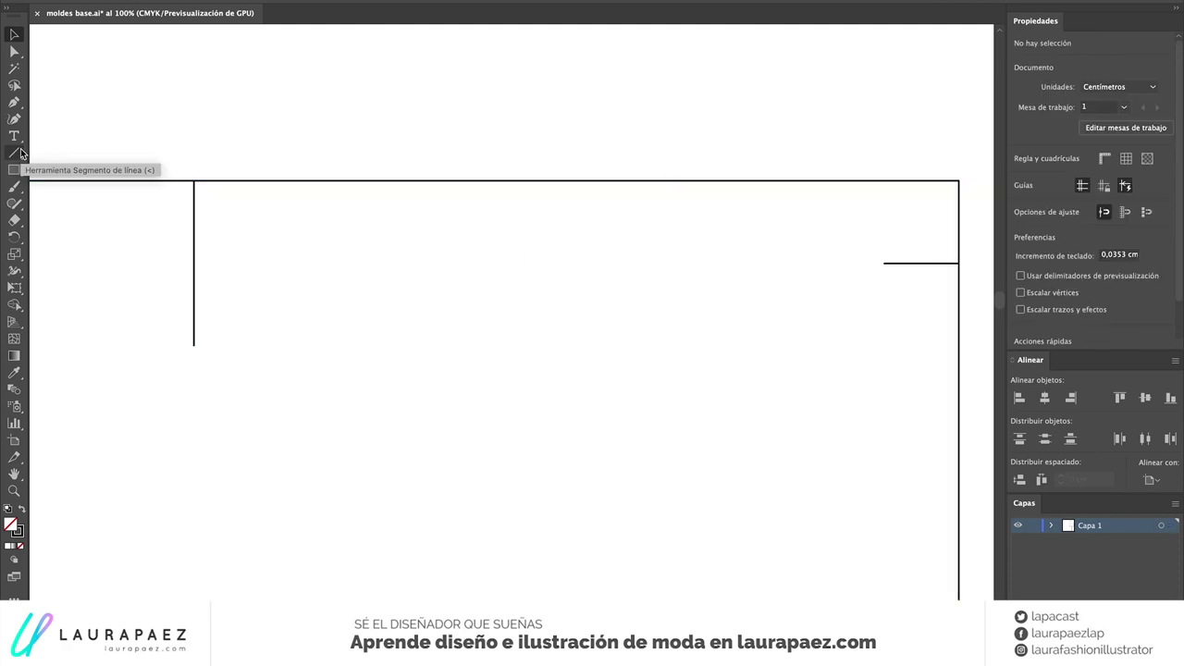
Draw a 6 cm line at 180° from the top-right corner and move it onto the top edge
click(20, 154)
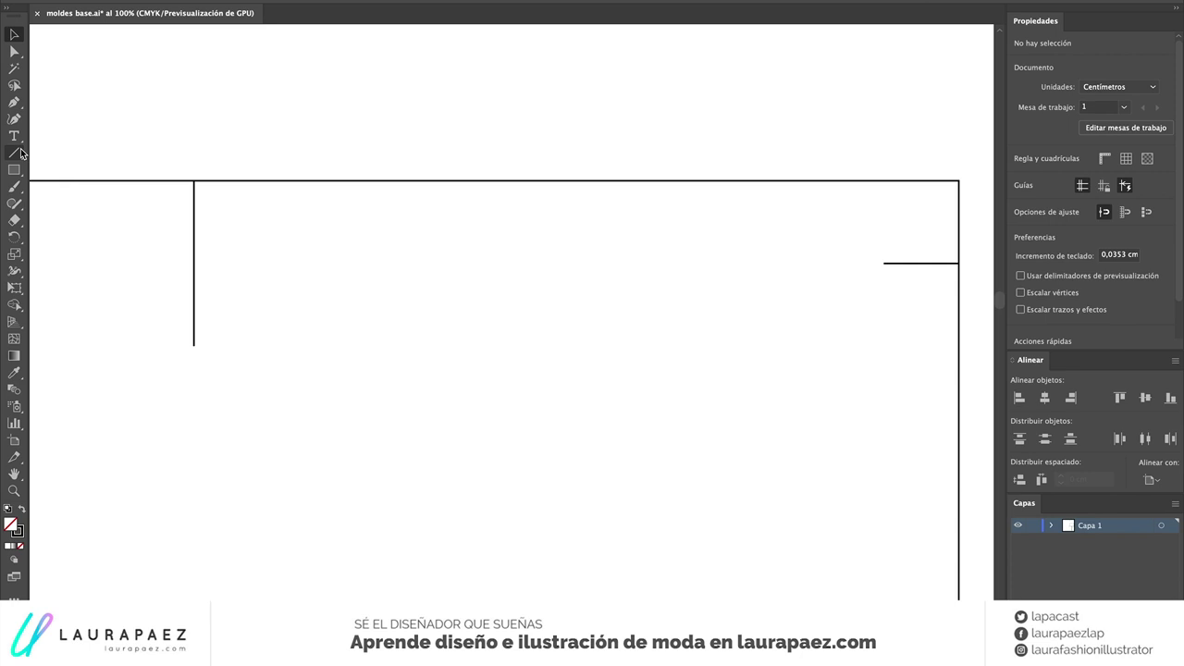
click(958, 151)
text(6)
key(Tab)
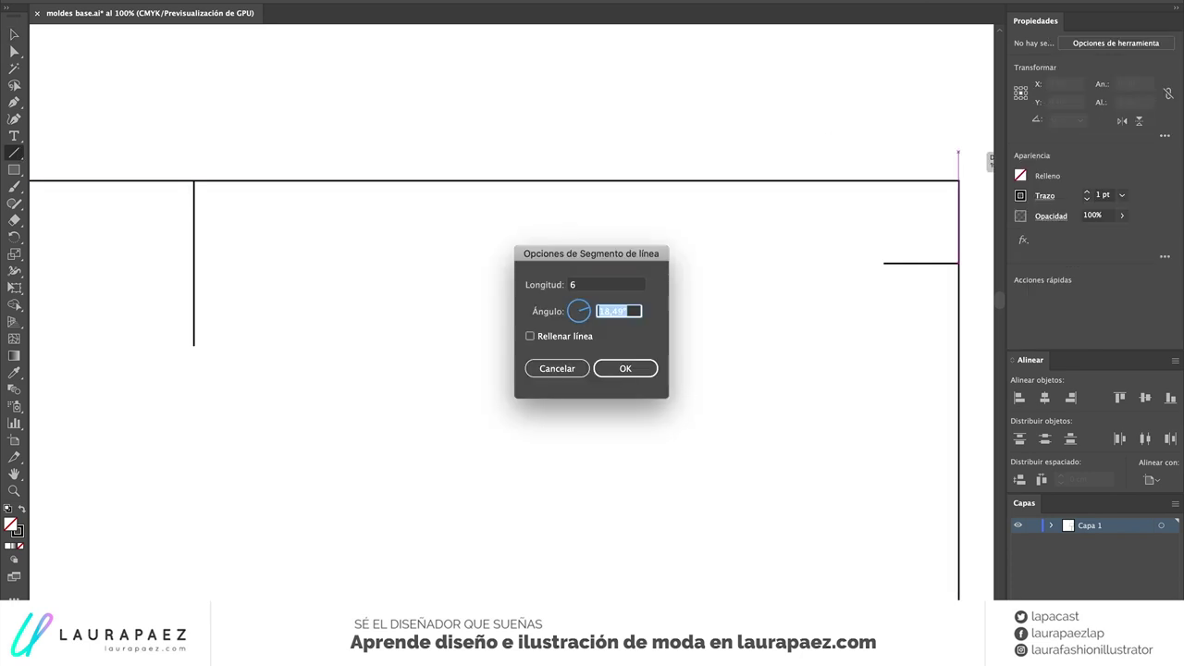
text(80)
key(Return)
key(v)
drag(711, 154, 705, 179)
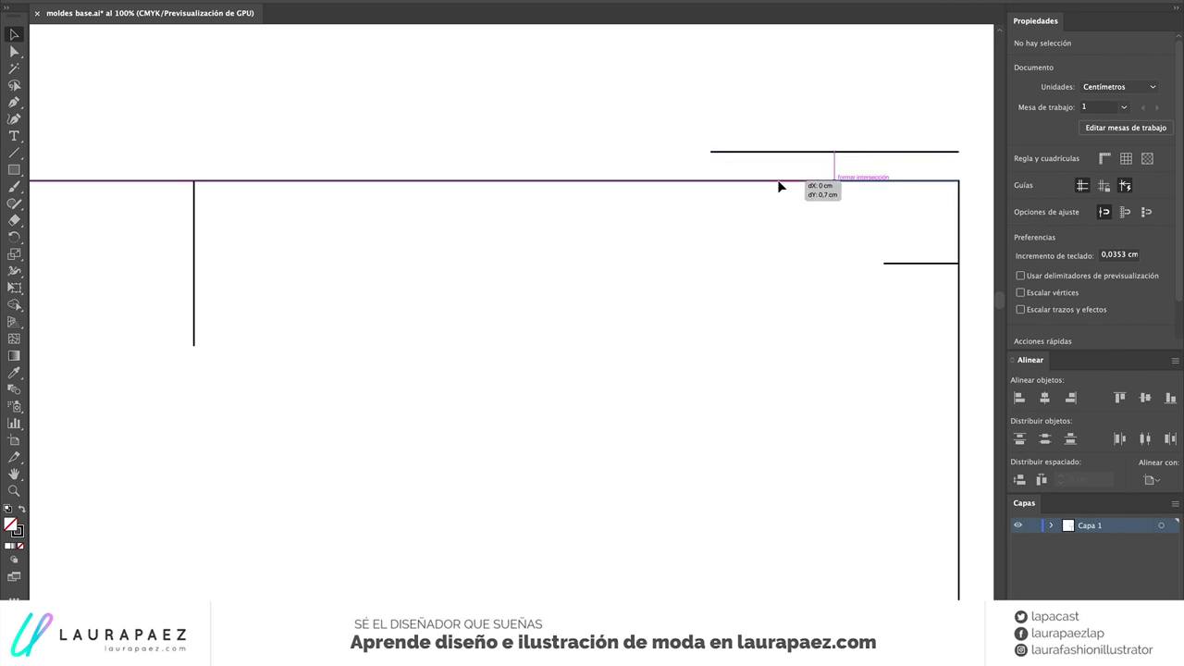
Pen-draw the shoulder line from the short vertical's bottom to the 6 cm mark
key(p)
click(193, 345)
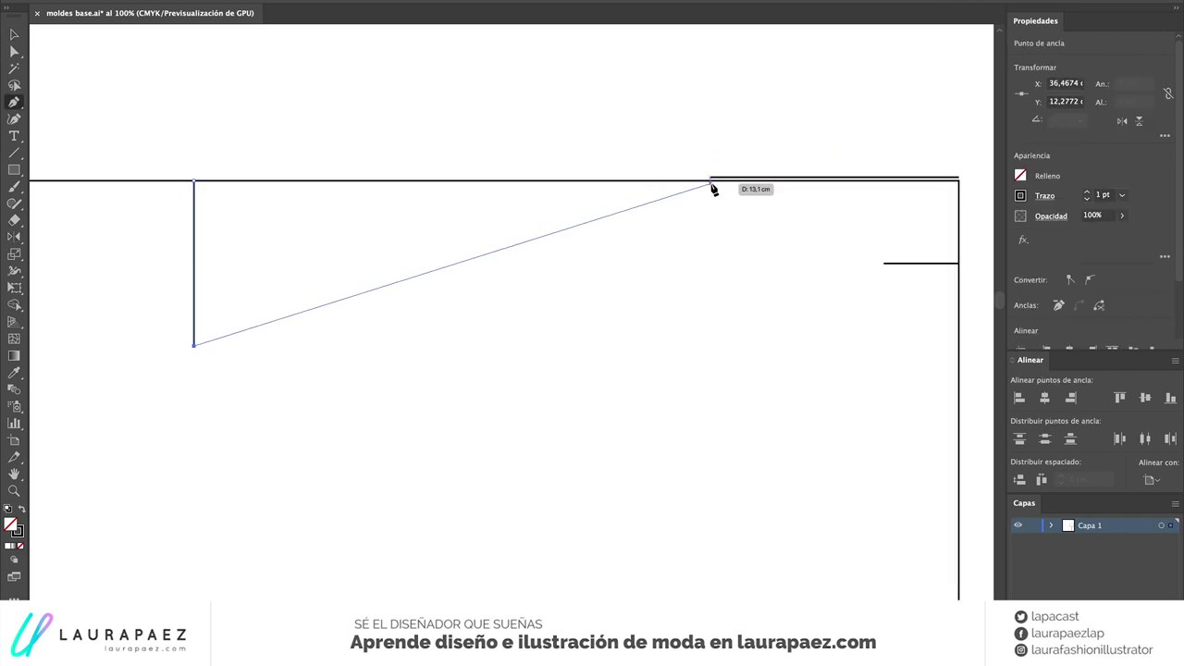
click(710, 179)
key(a)
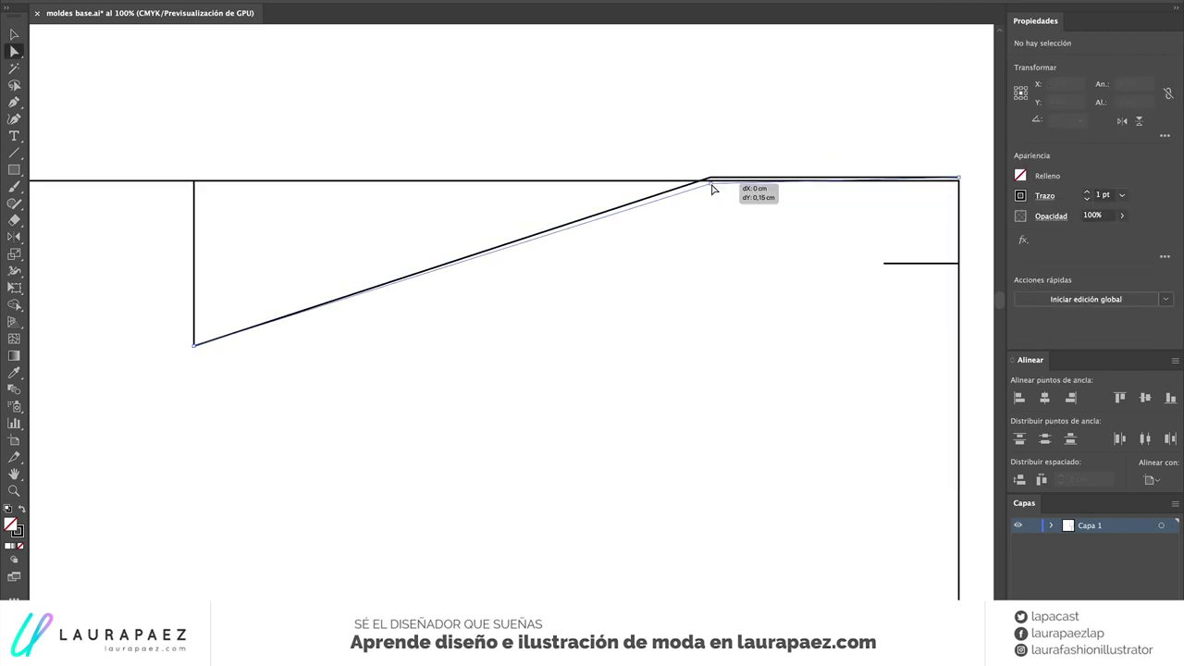
key(ctrl+minus)
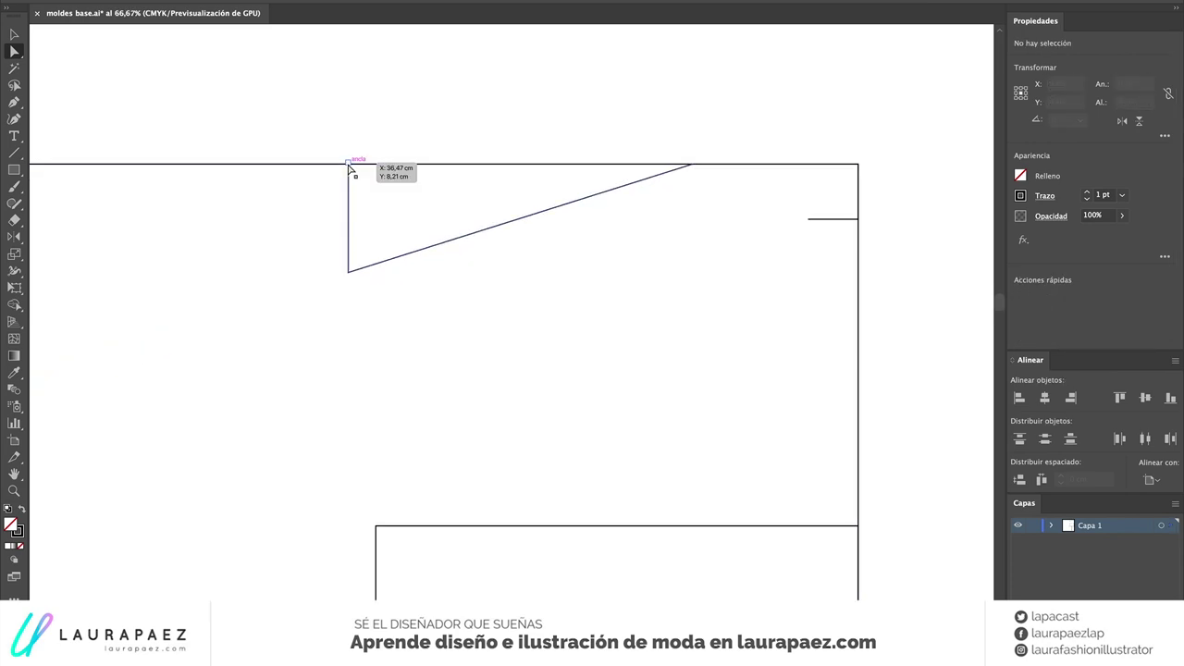
key(v)
click(747, 118)
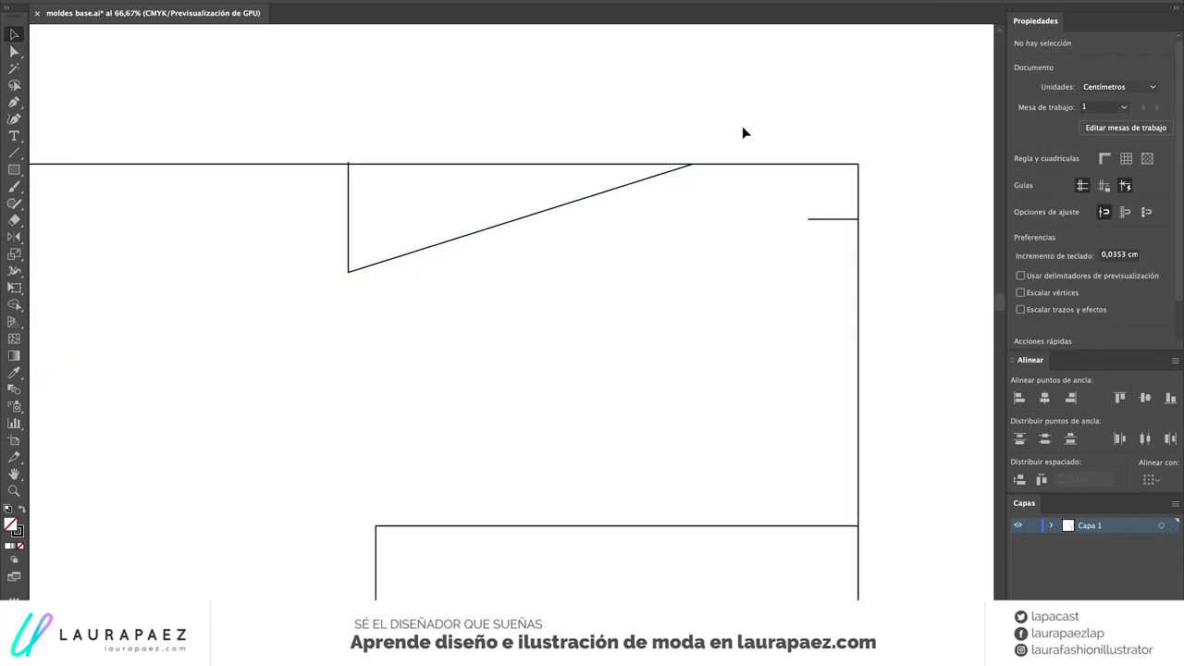
click(701, 163)
Select the slanted shoulder line and zoom in to inspect its tip
click(953, 365)
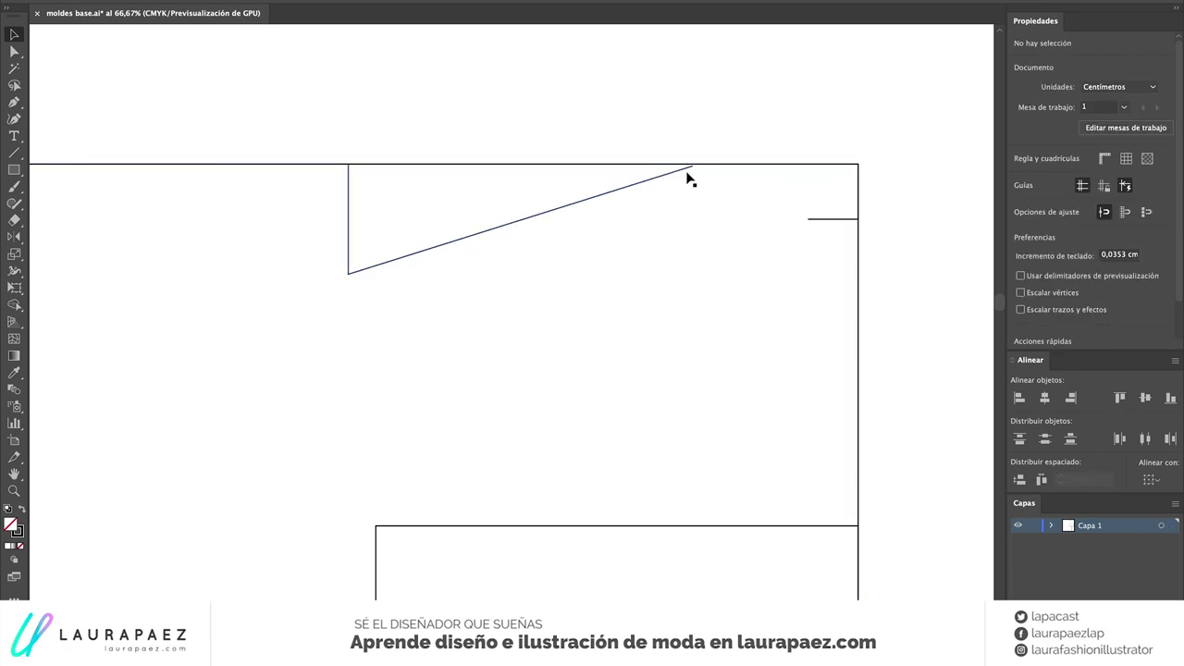
key(a)
scroll(692, 176, up, 6)
scroll(719, 213, down, 1)
scroll(721, 253, down, 3)
scroll(708, 277, down, 4)
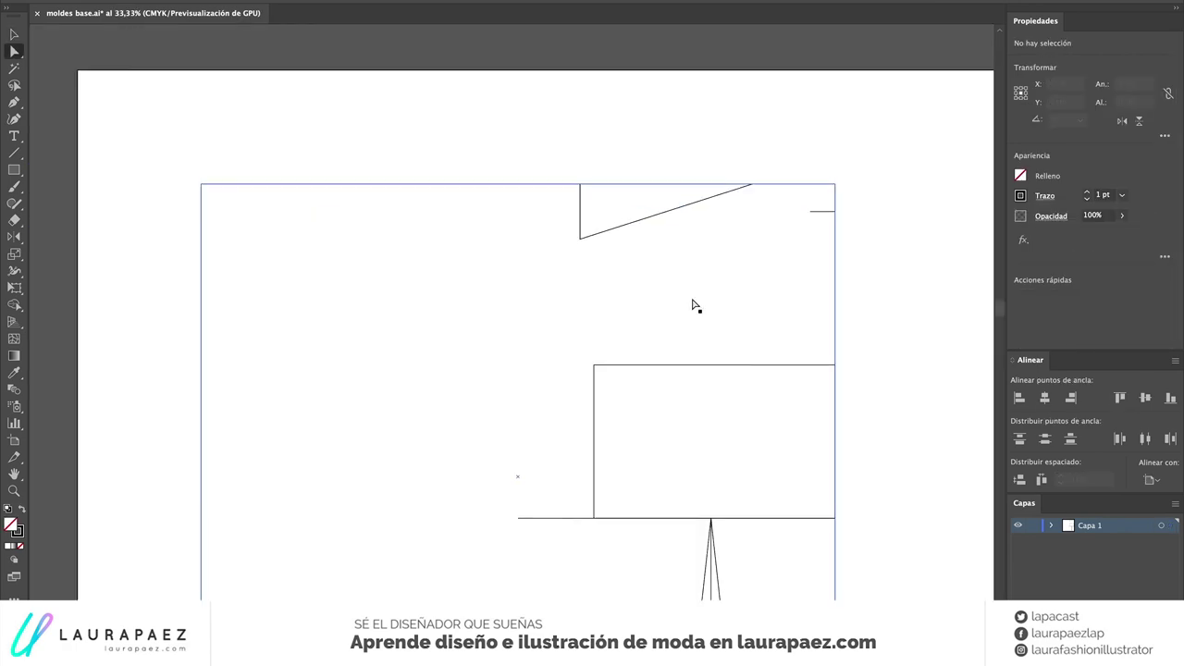
key(backslash)
Draw a 2,5 cm line at 135° from the small box's bottom-left armhole corner
click(594, 440)
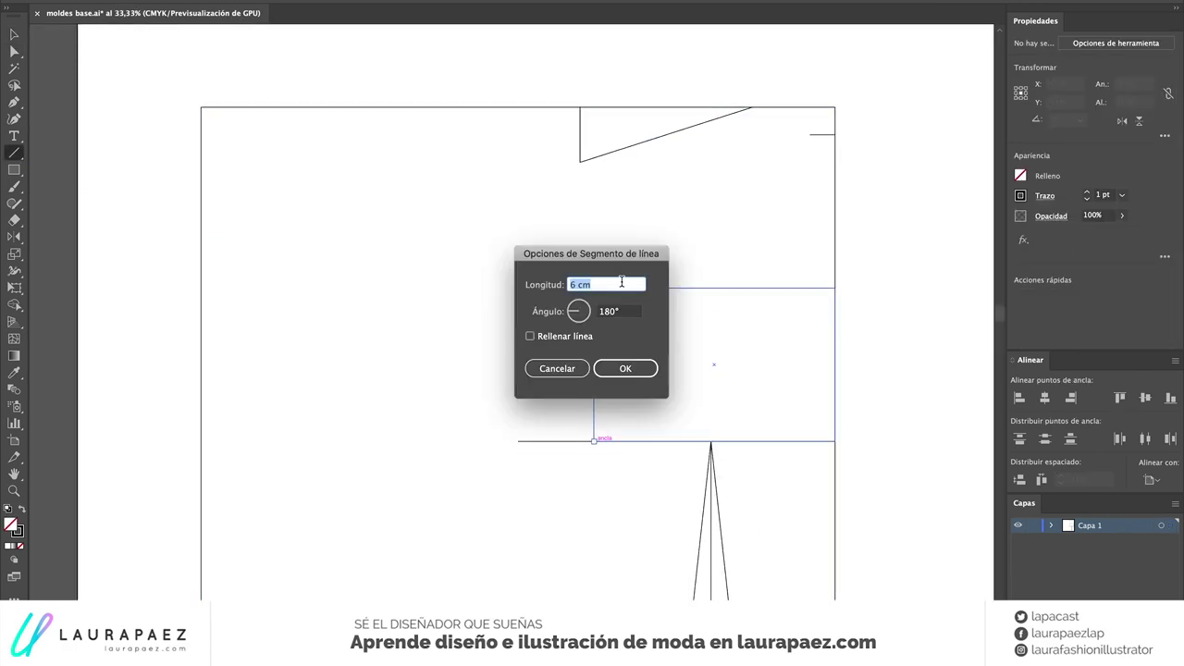
text(2,5)
key(Tab)
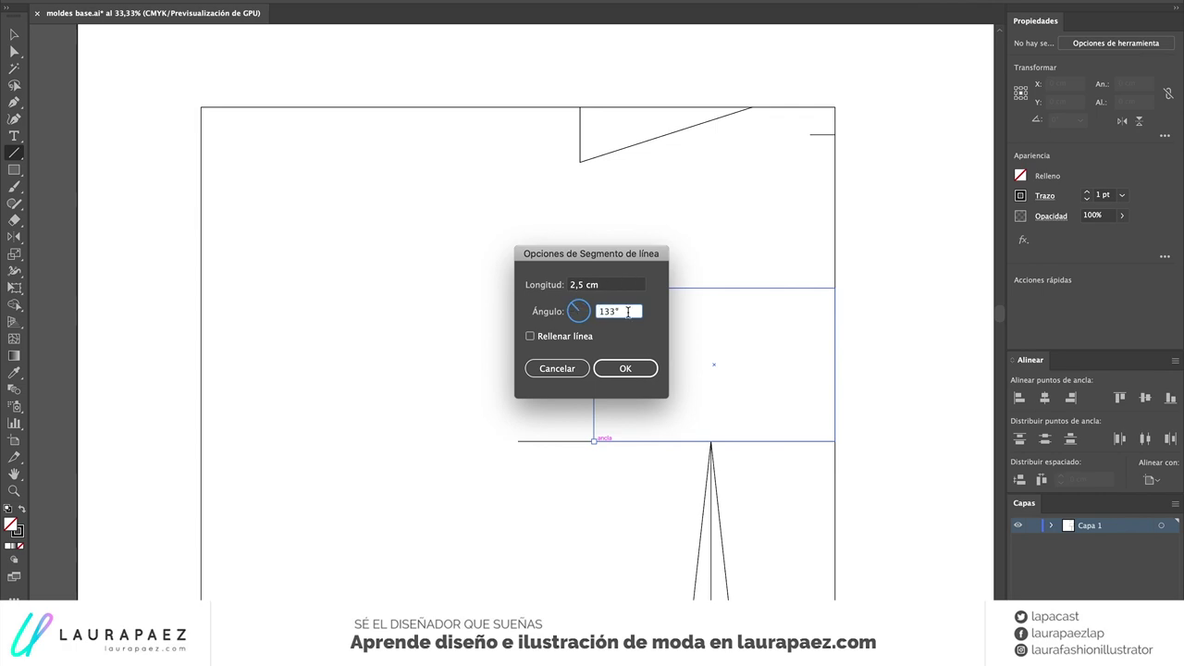
text(135)
key(Return)
key(v)
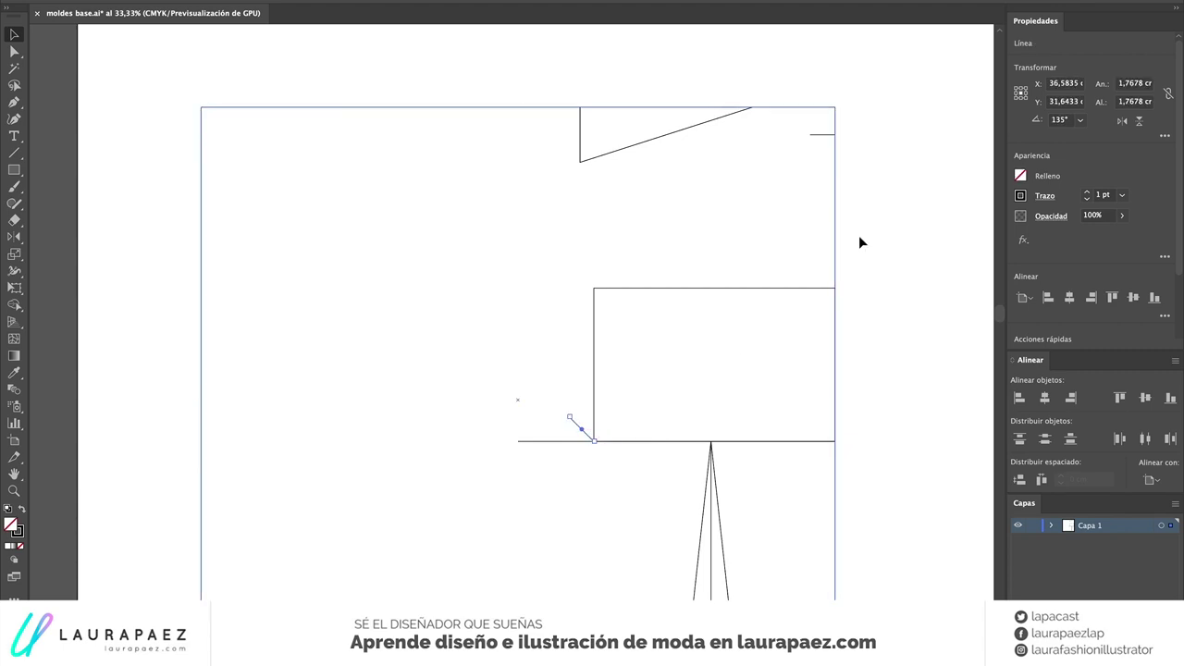
click(870, 246)
scroll(871, 246, down, 1)
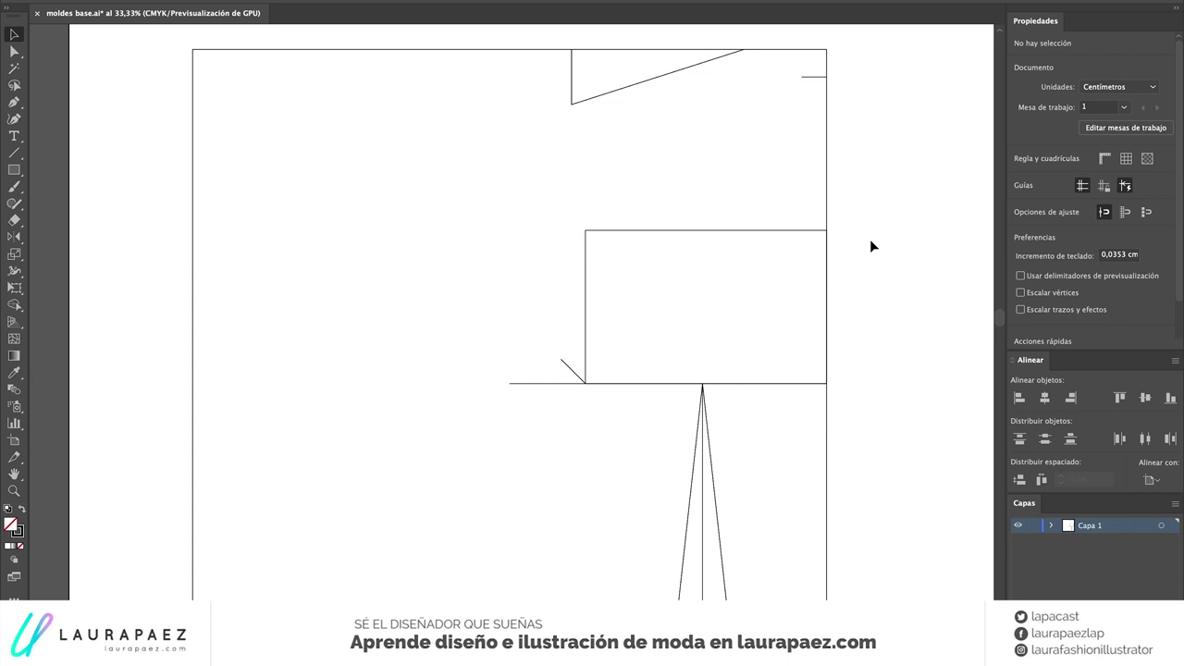
Draw a short vertical drop at the pattern's bottom-right corner with the Line Segment tool
scroll(801, 342, down, 5)
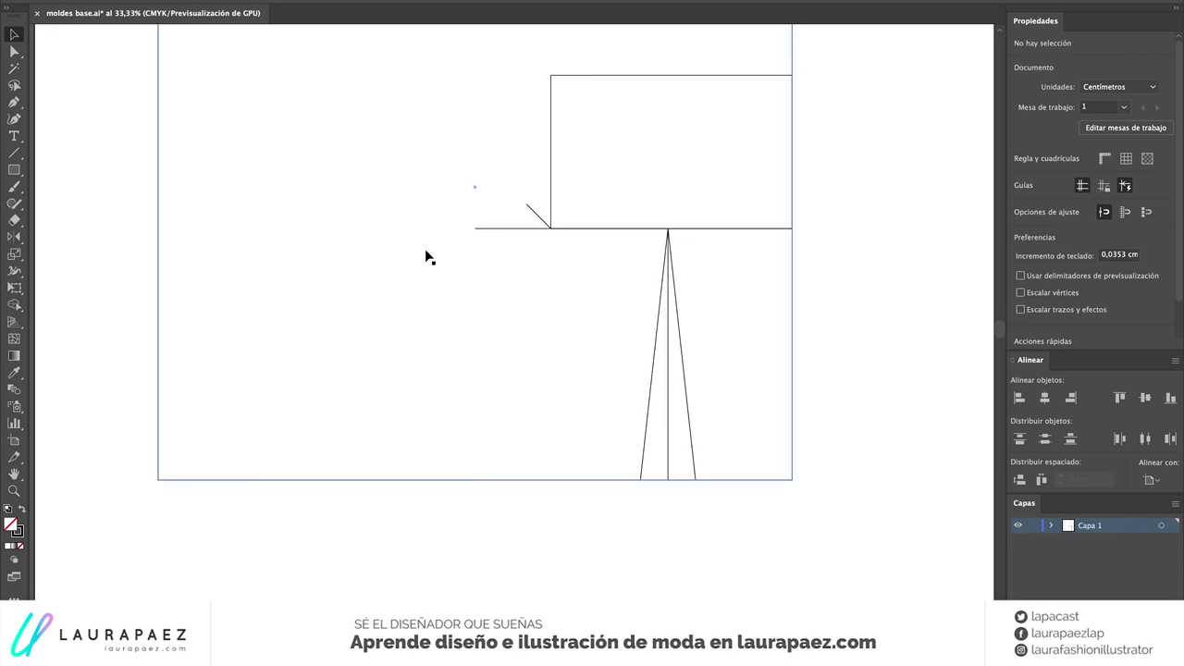
key(backslash)
click(791, 478)
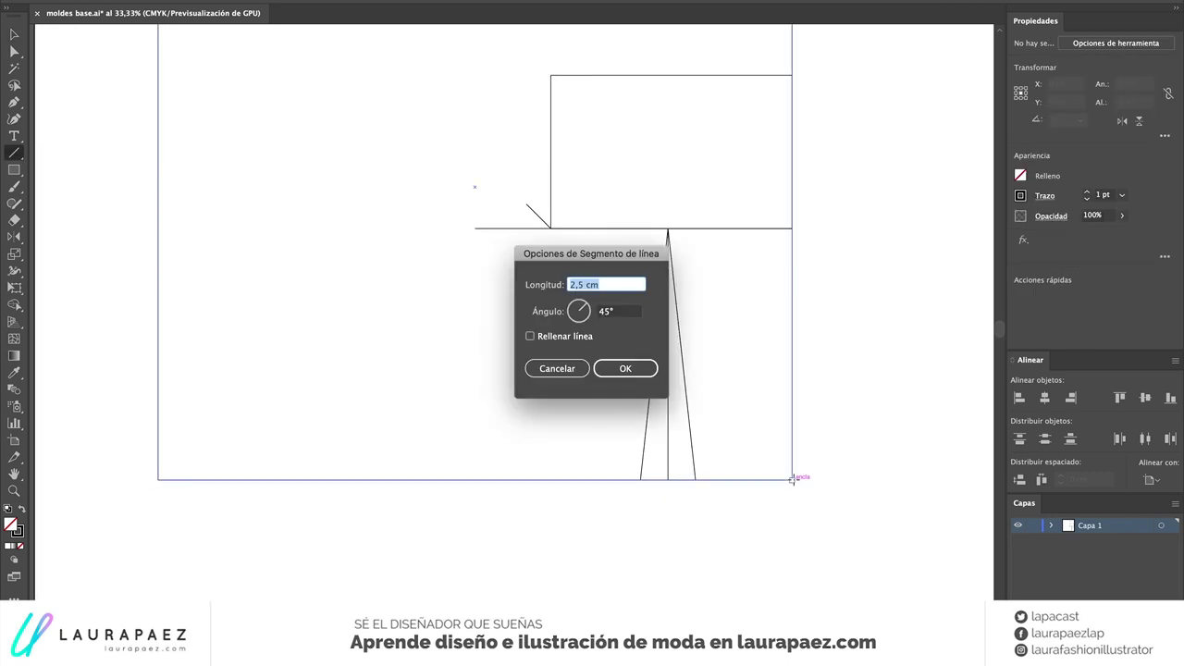
key(Tab)
text(9)
key(Return)
key(v)
click(796, 515)
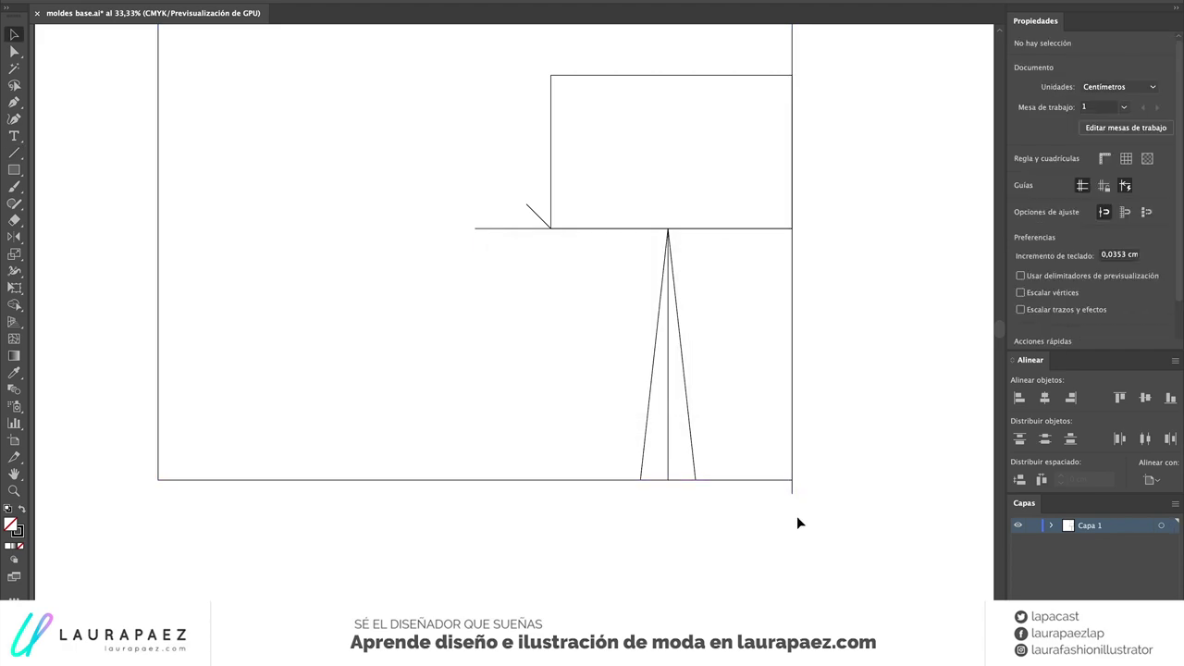
key(a)
click(793, 479)
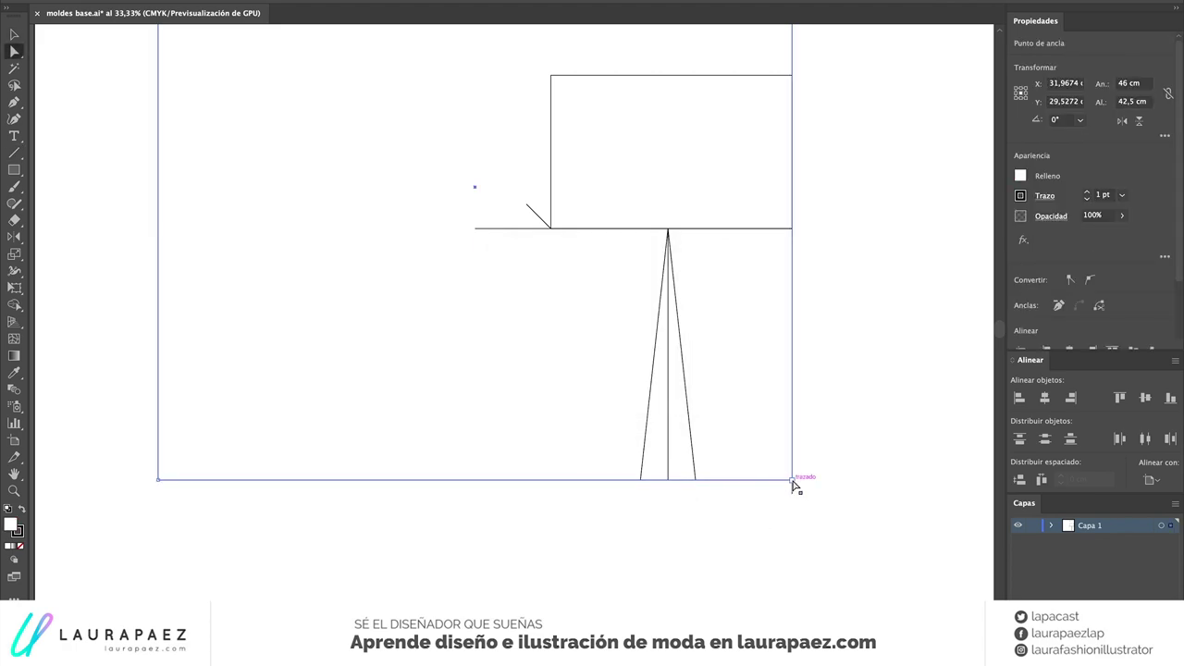
click(731, 525)
Draw a 21 cm hem line at 180° from the drop's end and delete the stray line
key(backslash)
drag(803, 492, 359, 493)
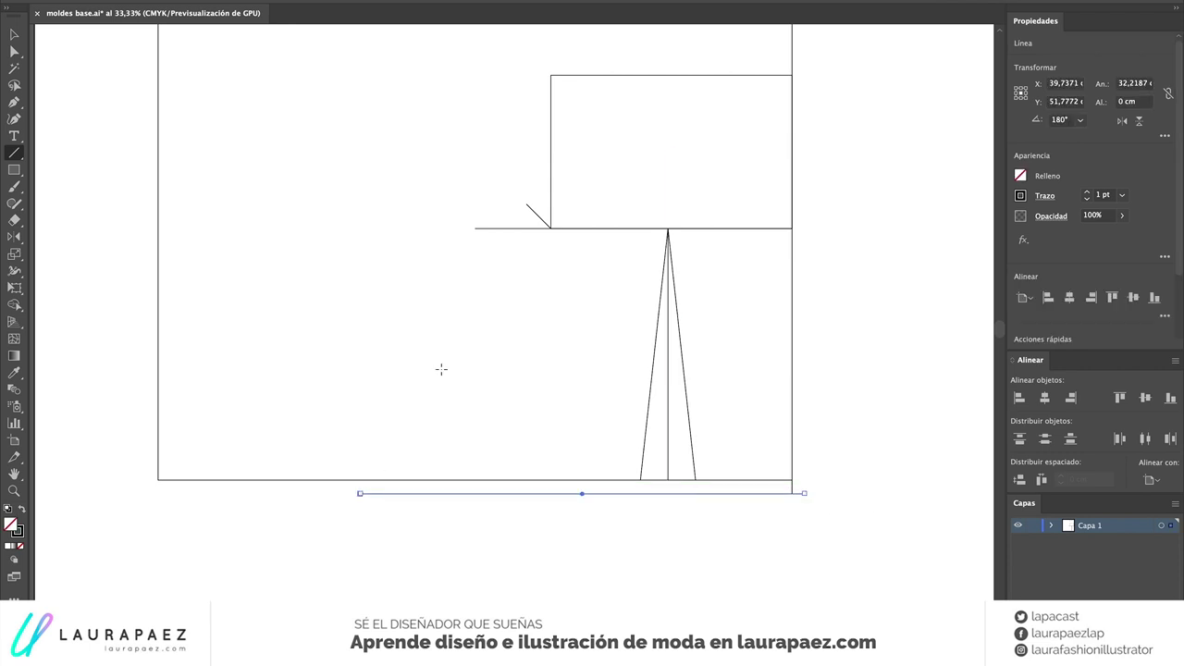
key(v)
click(441, 368)
key(backslash)
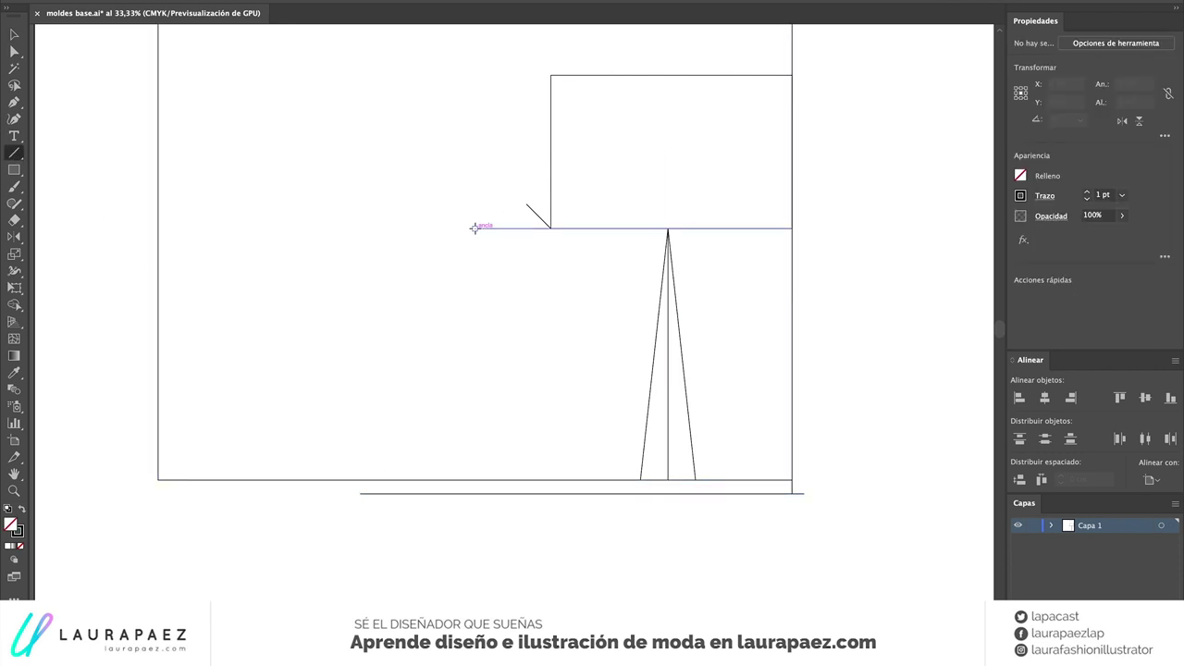
key(ctrl+z)
click(792, 493)
key(Return)
key(v)
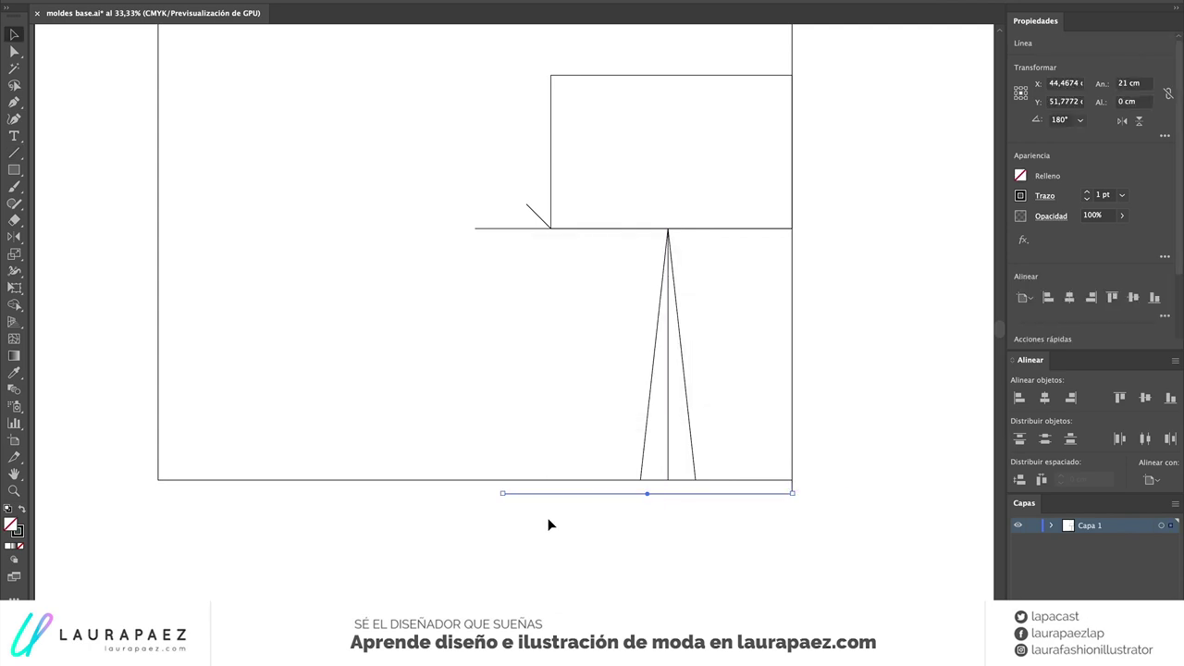
Lock Capa 1 and add a new layer, Capa 2
scroll(767, 494, up, 1)
key(ctrl+l)
scroll(761, 246, up, 2)
Trace the neckline, shoulder and curved armhole of the bodice with the Pen tool
scroll(761, 246, up, 2)
key(p)
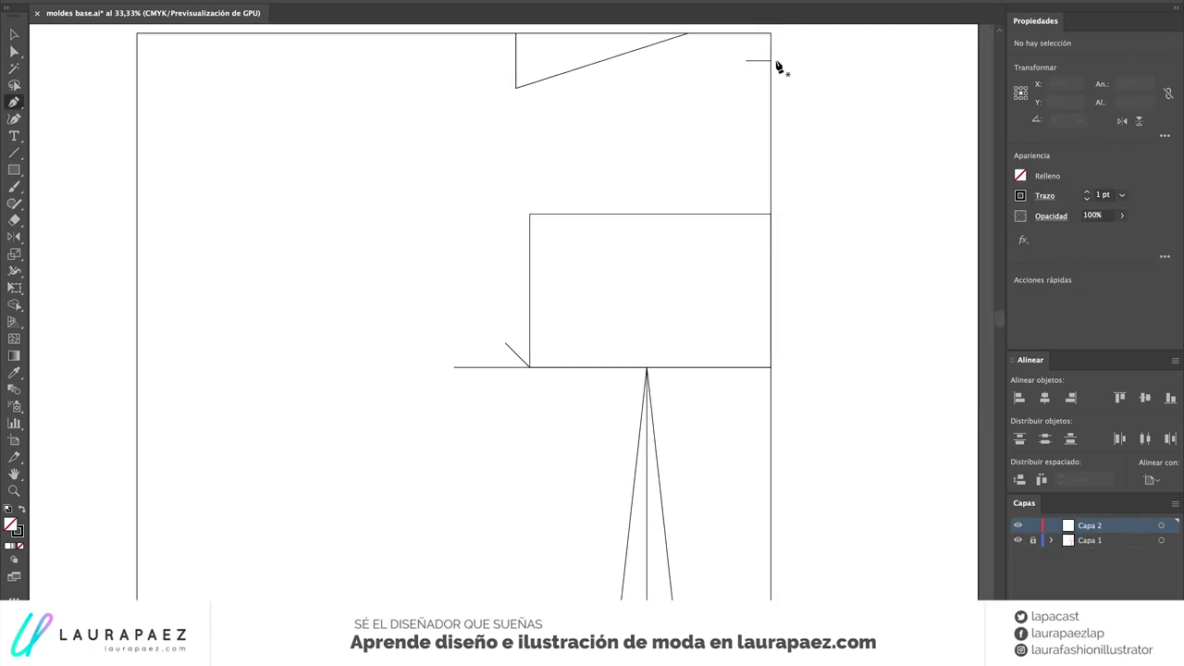
drag(730, 67, 745, 61)
scroll(731, 56, up, 1)
click(687, 46)
click(515, 99)
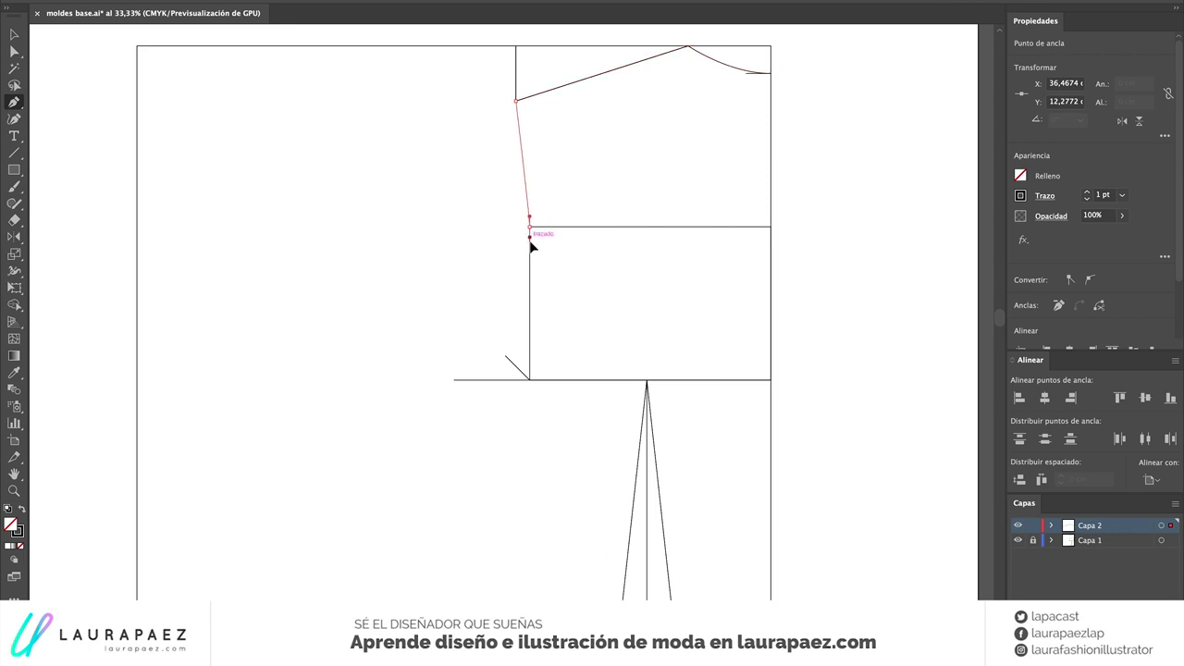
drag(529, 226, 529, 263)
drag(454, 379, 373, 402)
click(455, 379)
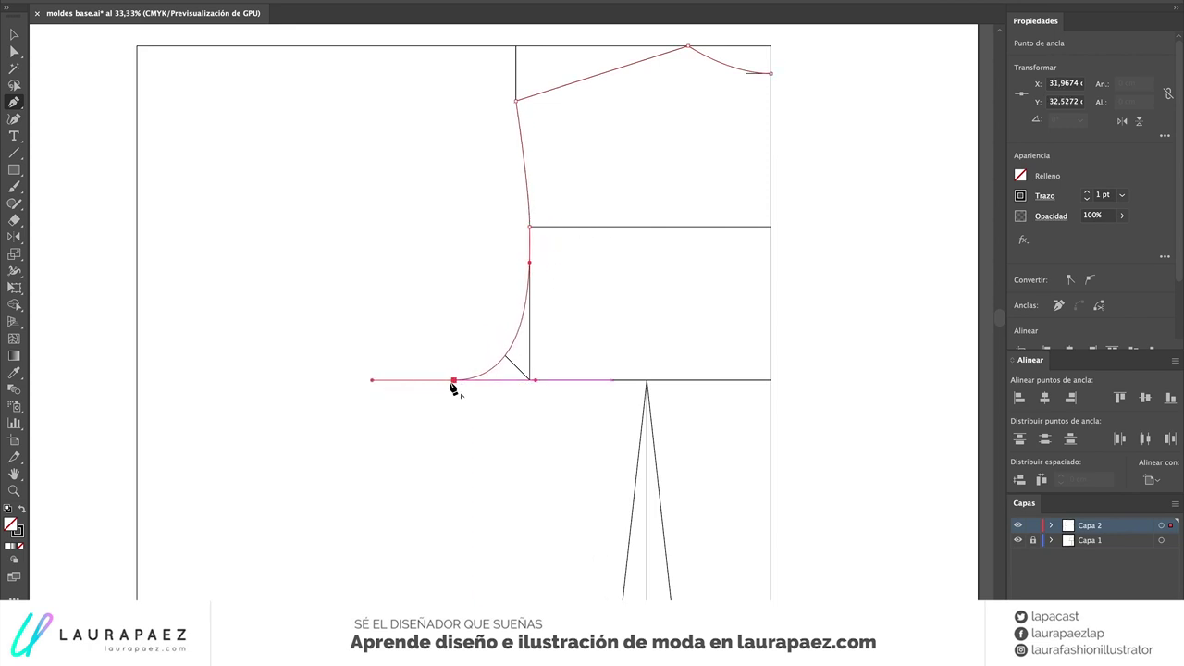
Continue the side seam and hem, close the outline, and give it a red stroke
scroll(448, 553, down, 2)
click(451, 532)
click(736, 532)
scroll(744, 351, up, 3)
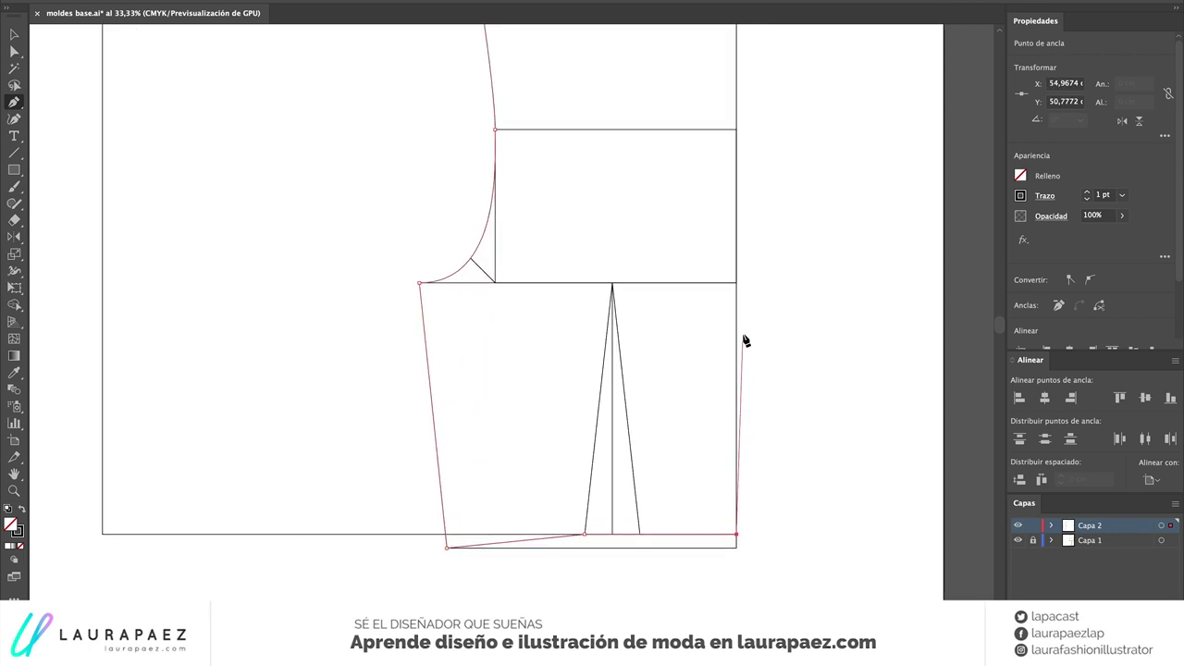
click(738, 71)
key(v)
click(1021, 195)
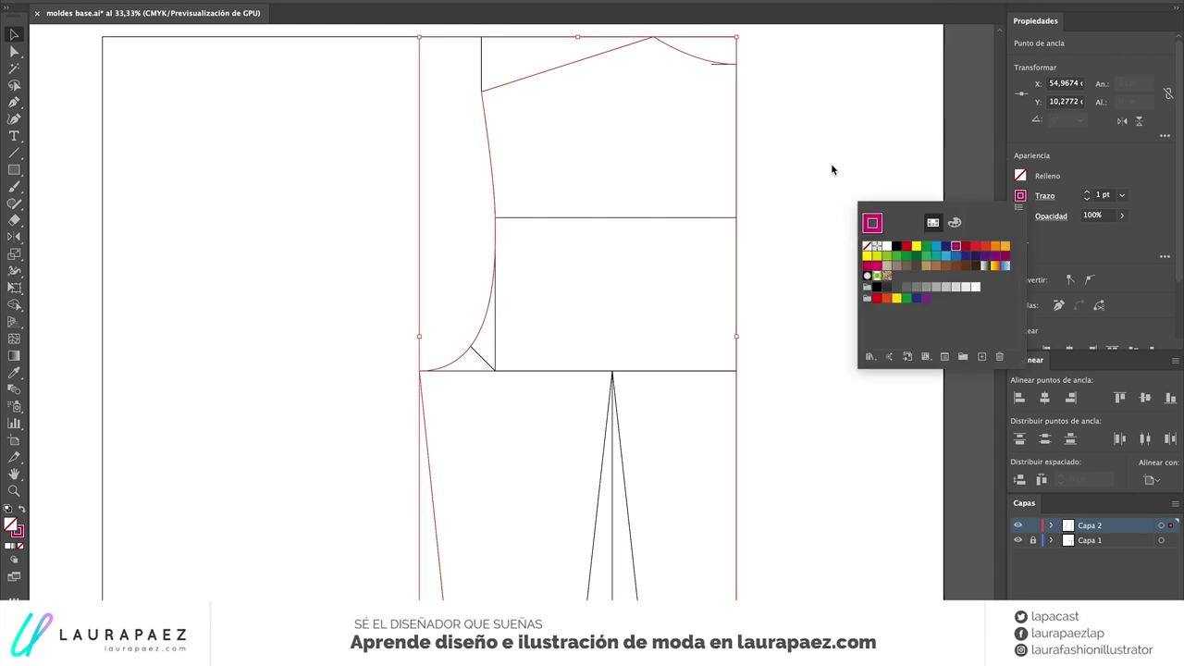
click(803, 202)
Copy the dart from the base layer onto Capa 2 with a red stroke, then zoom out
scroll(803, 204, down, 2)
click(1033, 540)
click(583, 480)
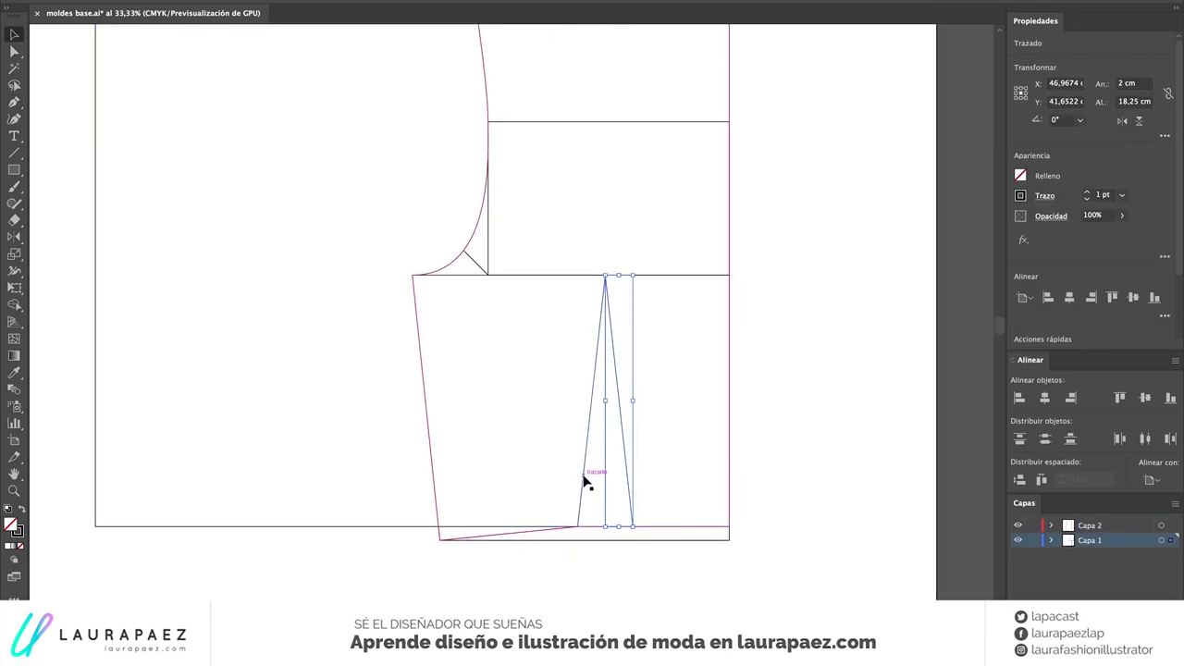
click(1033, 540)
key(ctrl+f)
click(1021, 195)
click(901, 246)
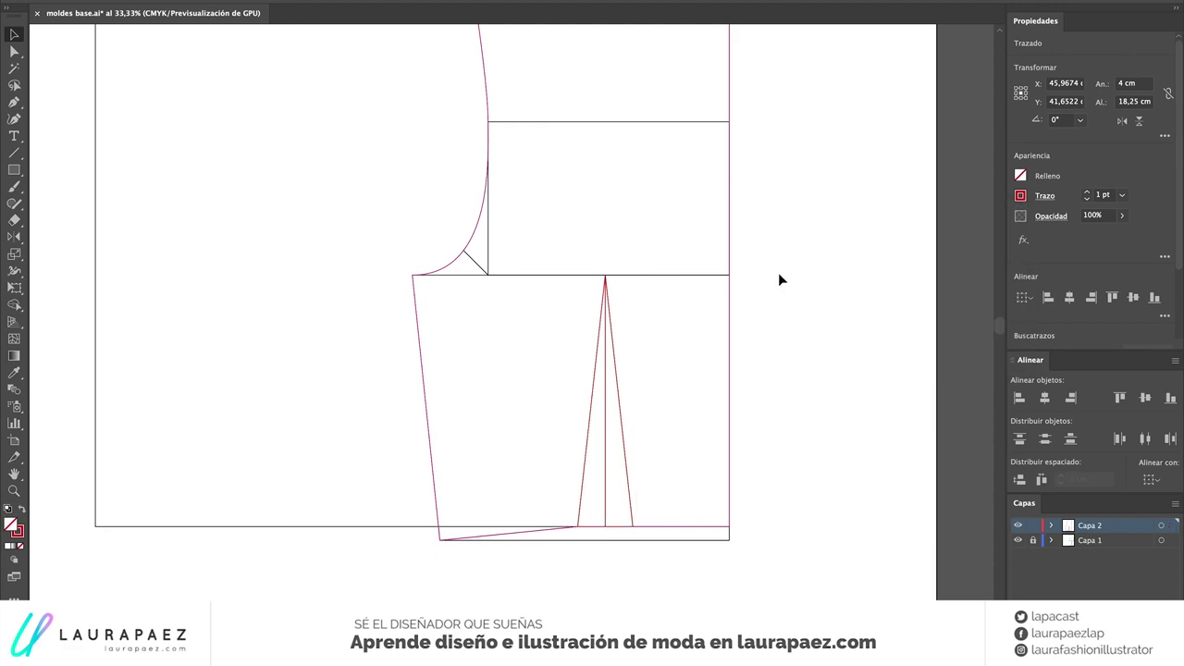
click(778, 272)
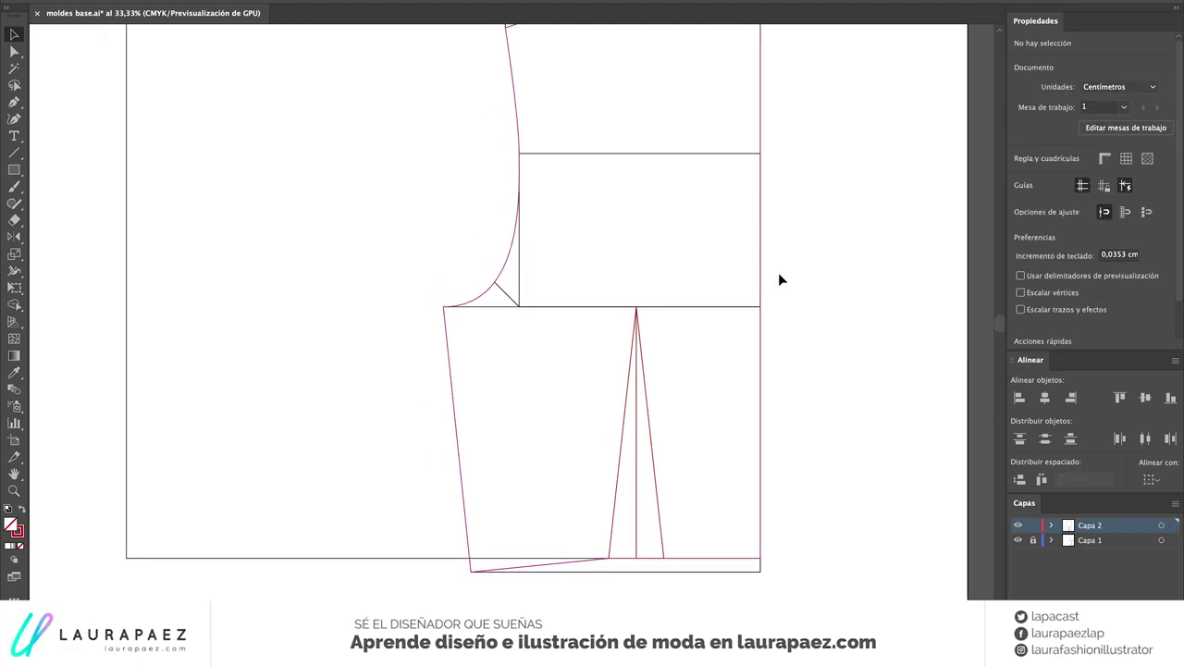
key(ctrl+minus)
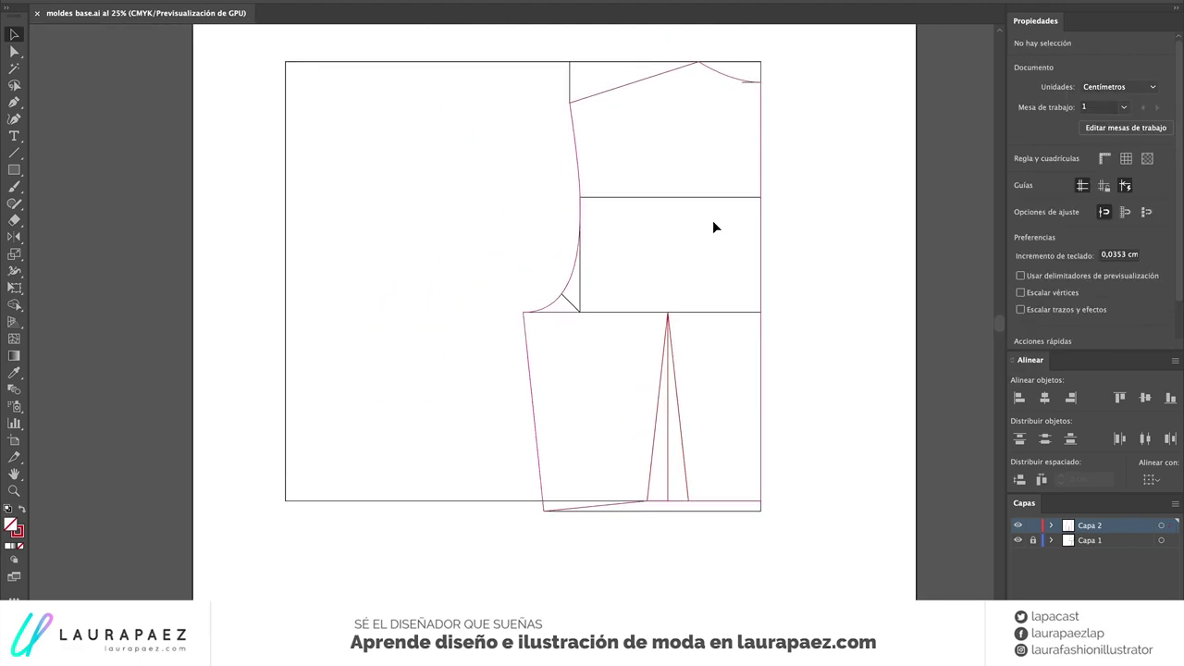
Add layer Capa 3, lock the outline layer, and draw a 270° line from the upper-left corner
click(14, 153)
click(1087, 540)
key(ctrl+l)
click(1033, 526)
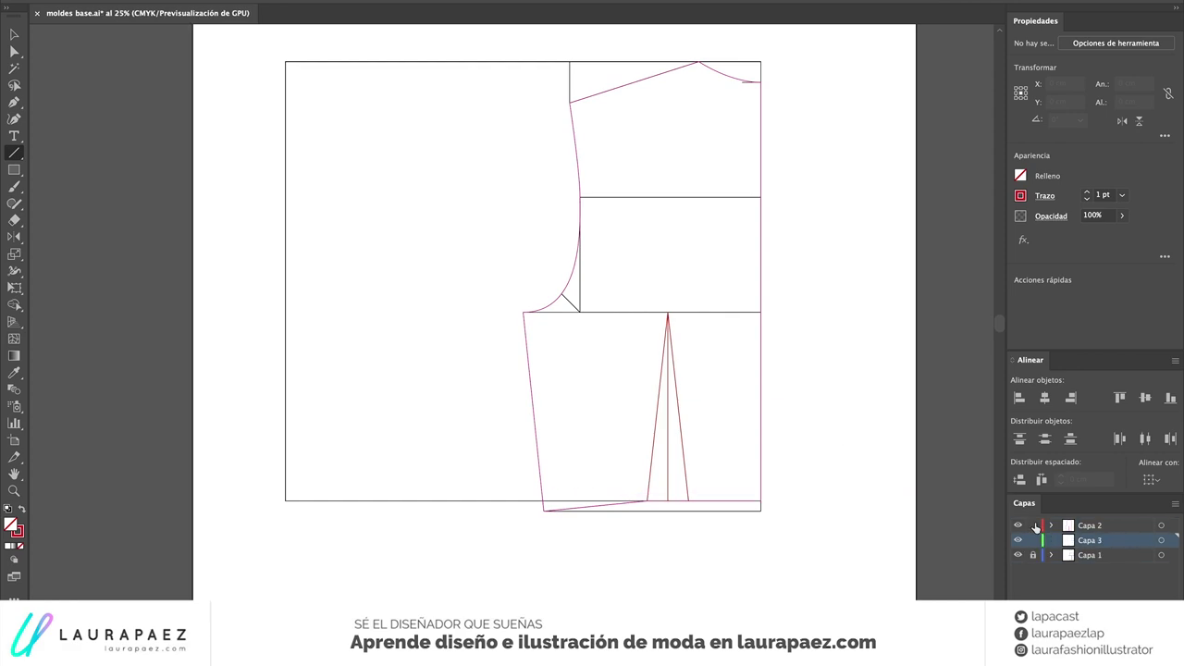
click(284, 60)
text(270)
key(Return)
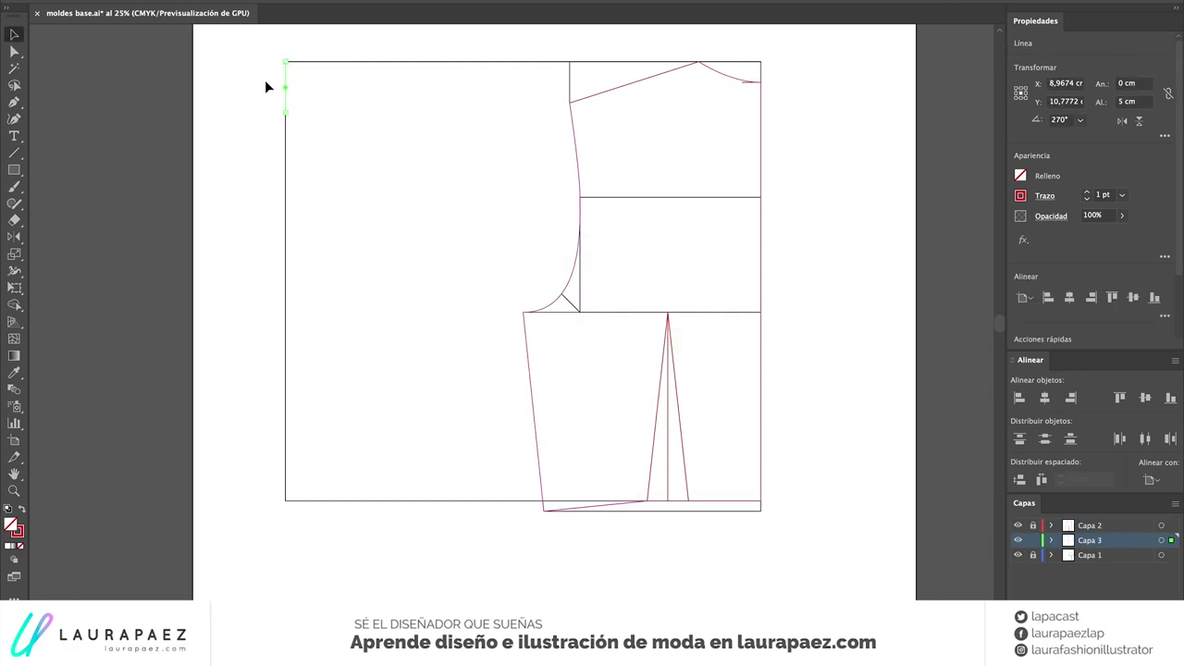
Draw a 17.5 cm line at 180° and shift it to start at the left edge
click(14, 154)
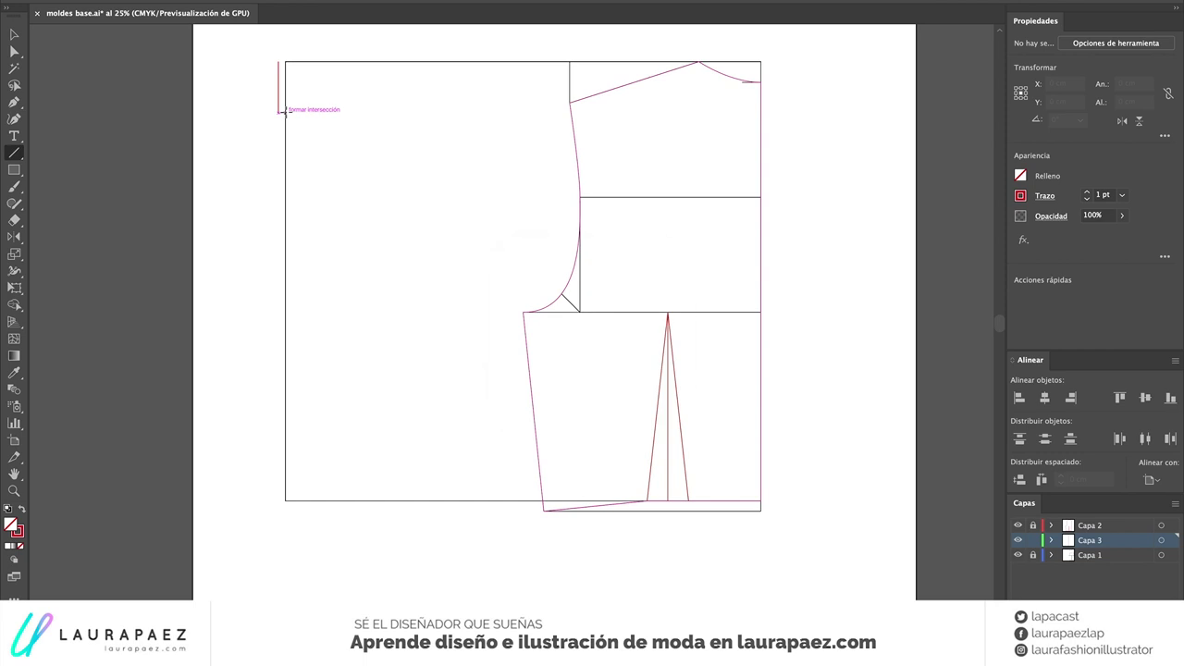
click(278, 111)
text(180)
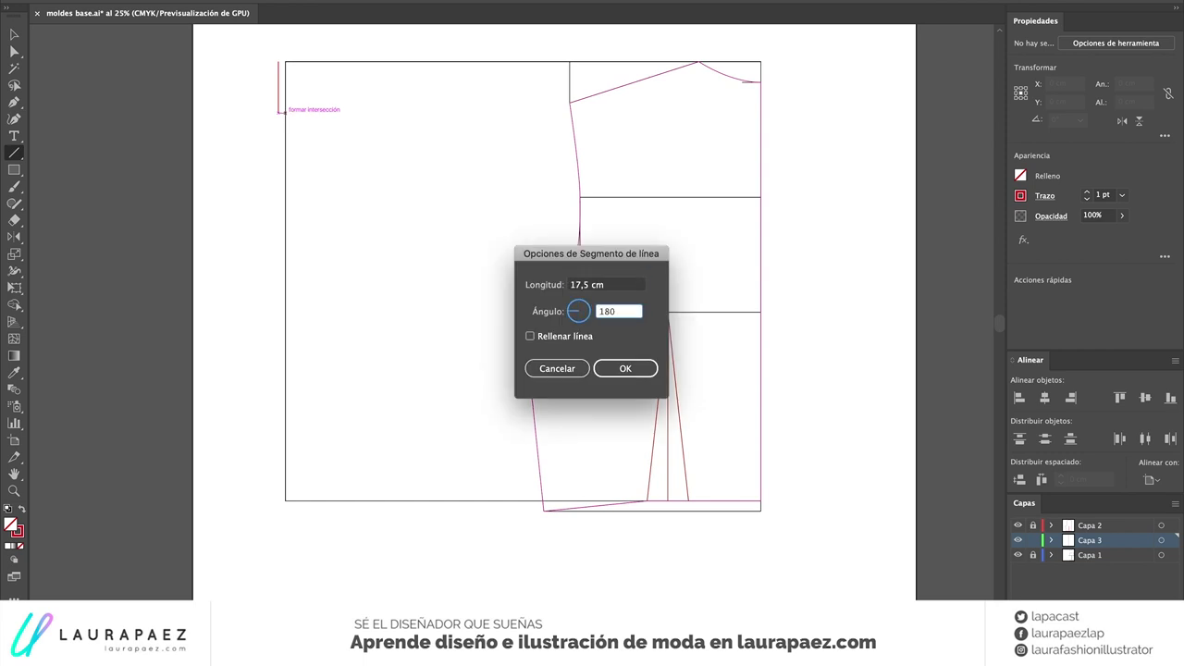
key(Return)
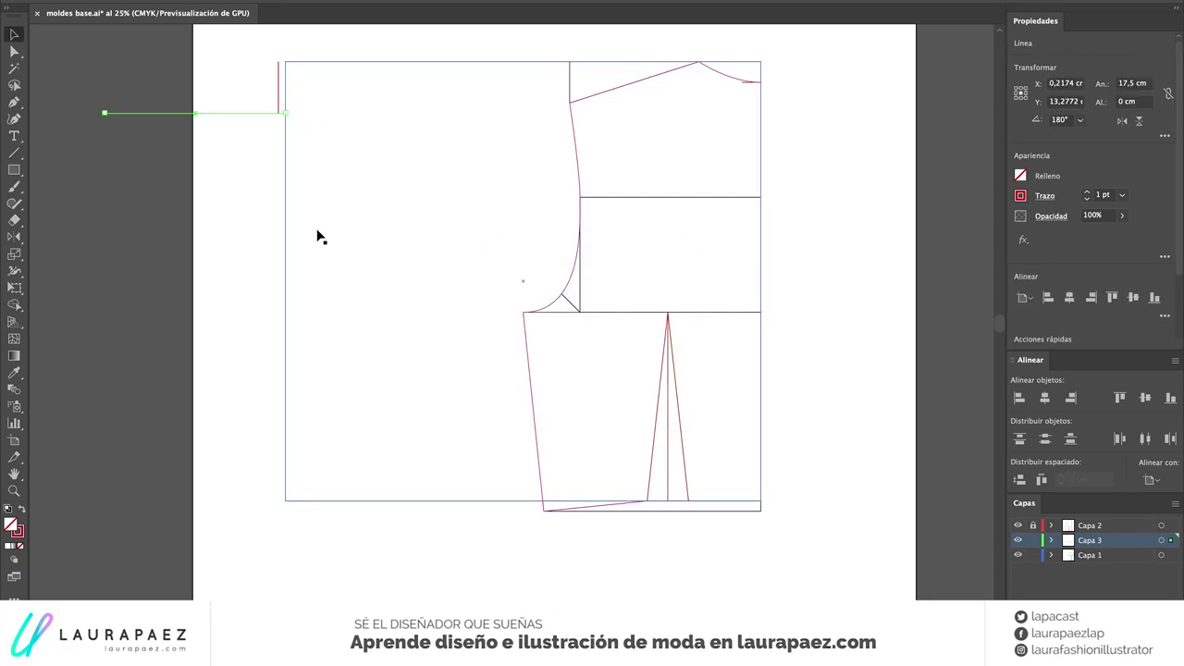
key(ctrl+a)
click(1048, 297)
click(212, 163)
click(365, 111)
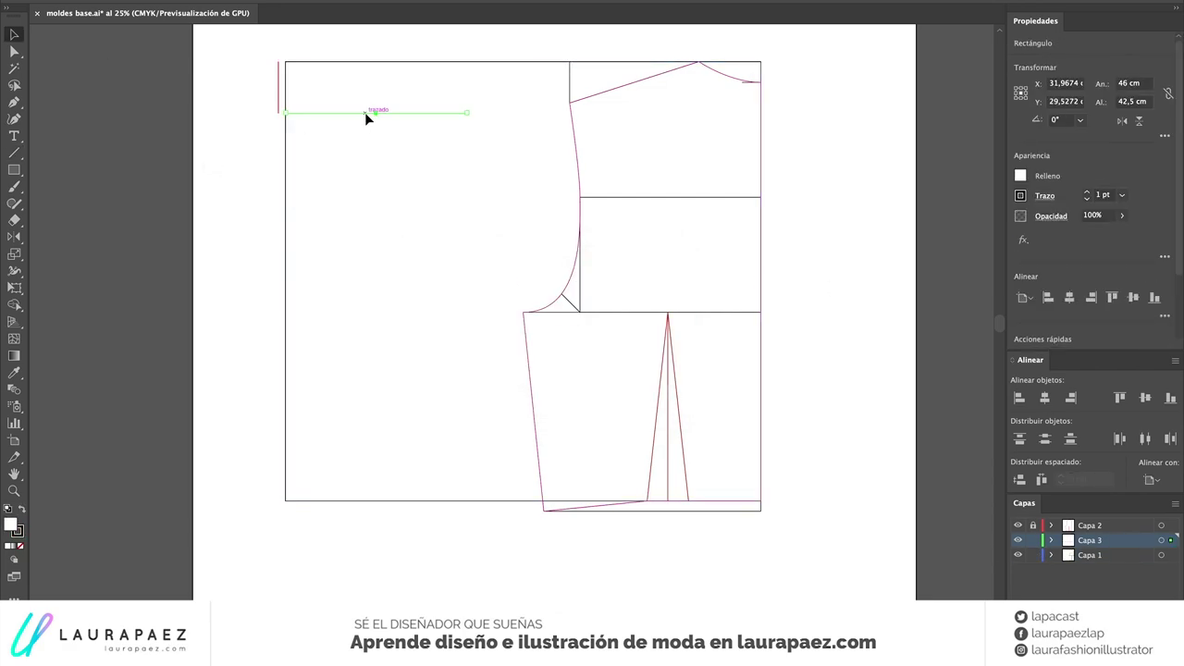
click(402, 53)
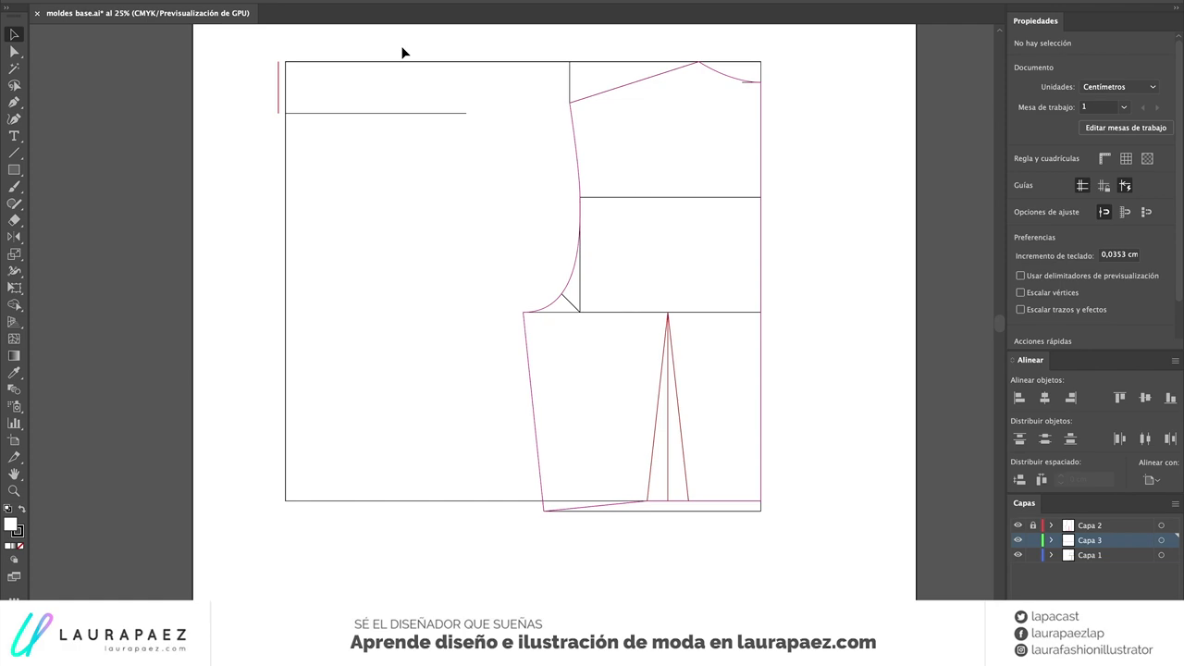
Add a 4 cm drop at 270° from the horizontal line's end
click(14, 153)
click(466, 113)
text(4)
key(Tab)
text(270)
key(Return)
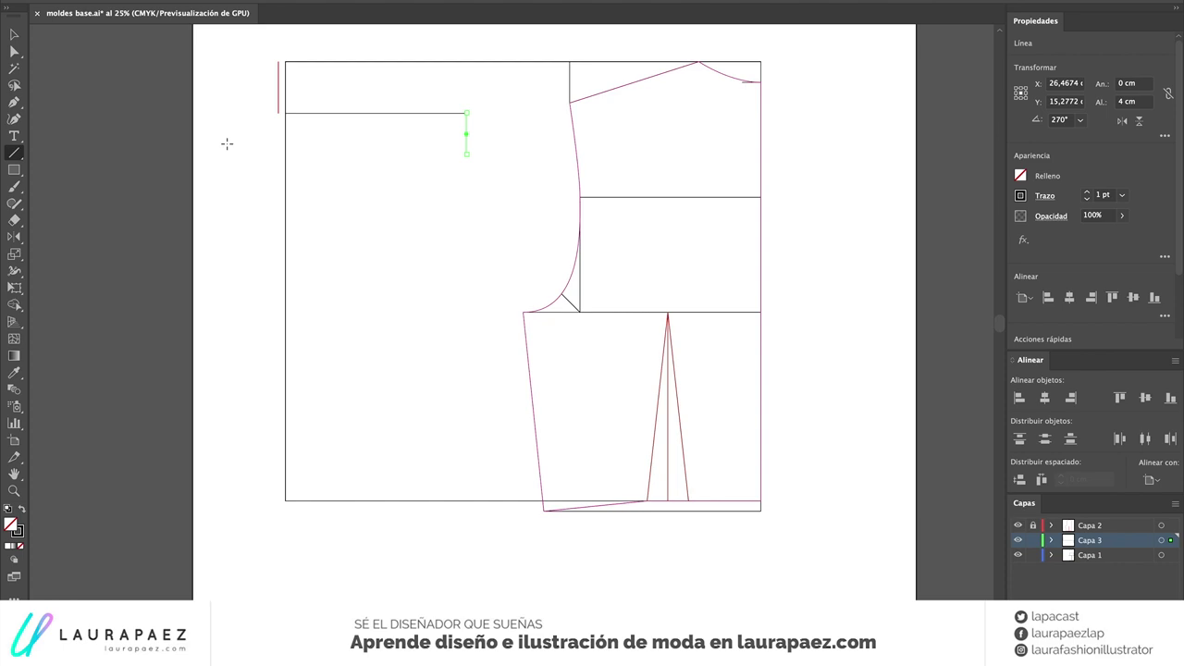
Draw a 6 cm line at 0° from the pattern's left edge
click(285, 102)
text(6)
key(Tab)
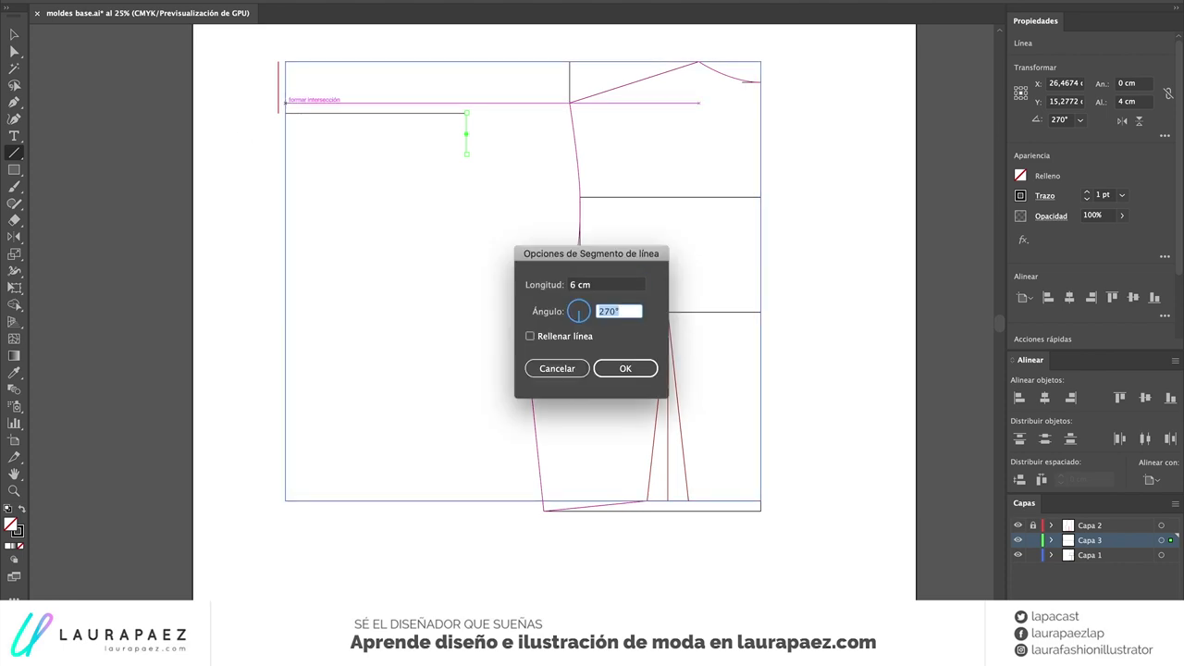
text(0)
key(Return)
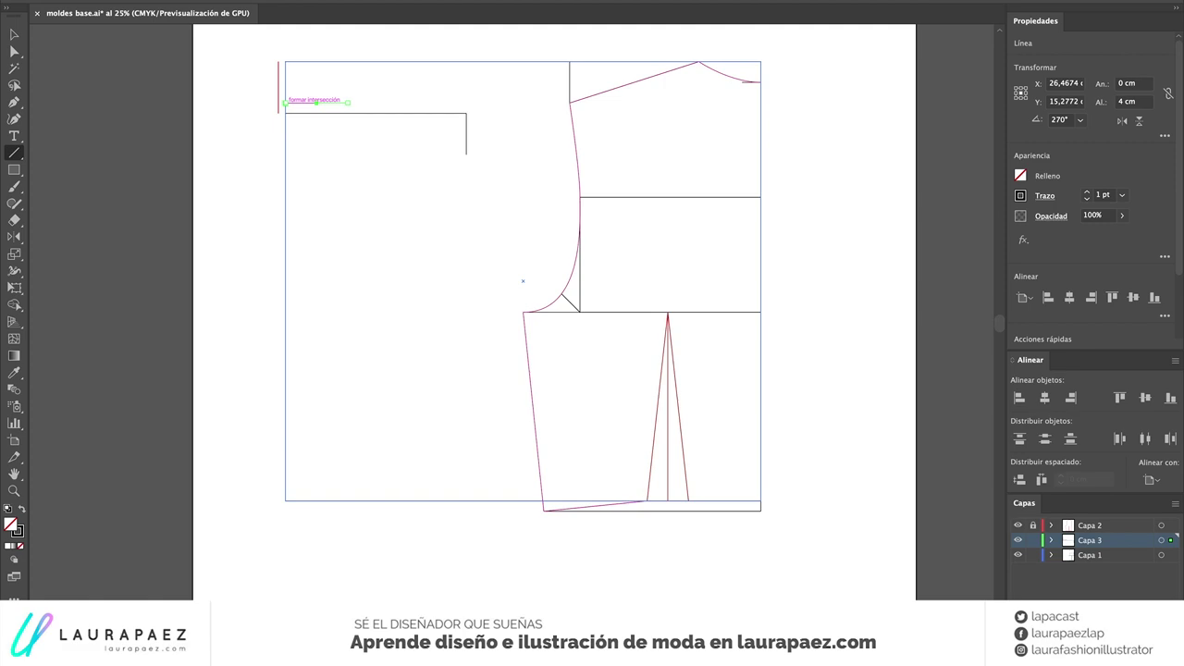
Draw a 7.5 cm line at 270° and extend the horizontal line left to the pattern edge
click(285, 113)
text(7,5)
key(Tab)
text(270)
key(Return)
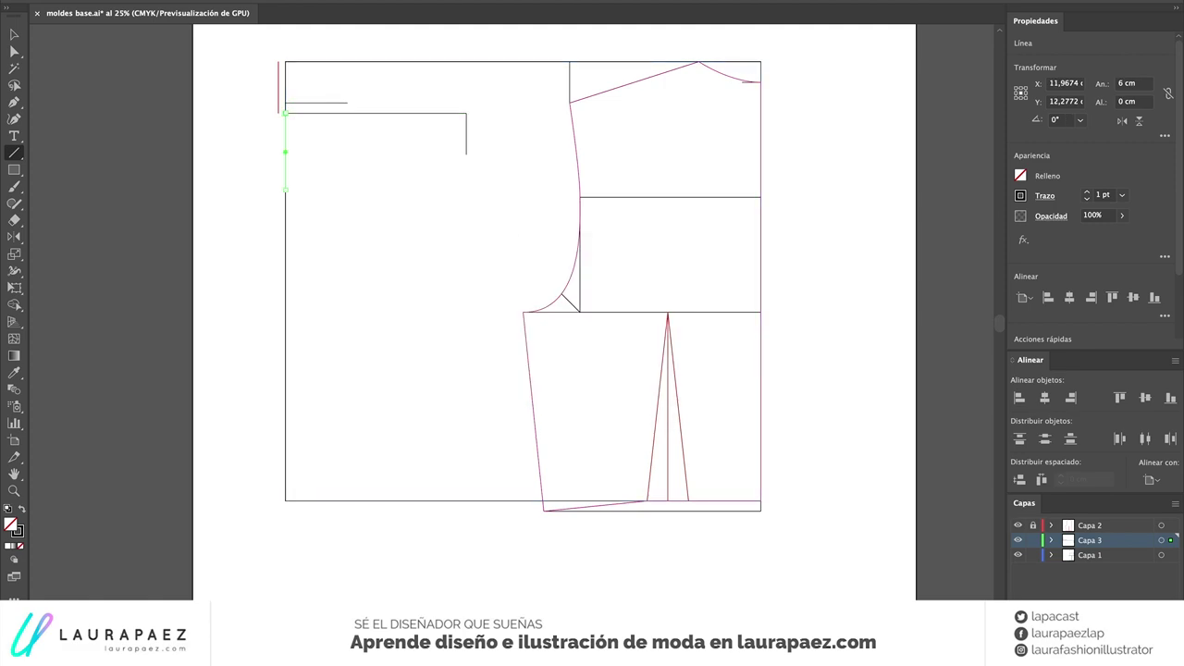
key(v)
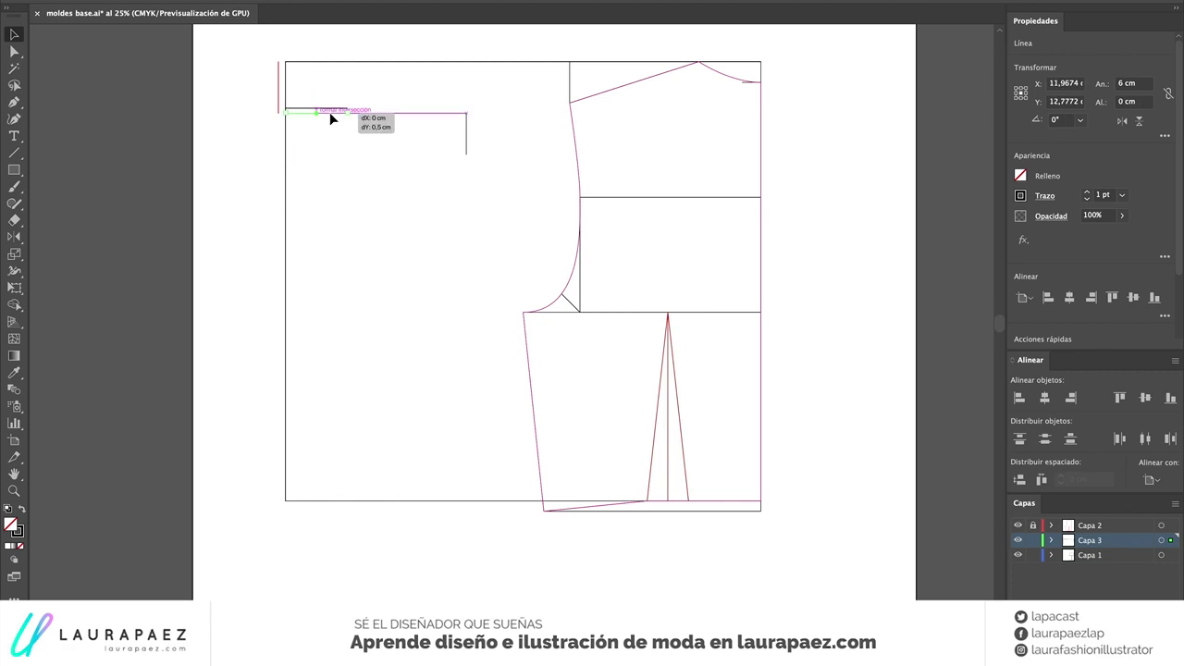
click(247, 143)
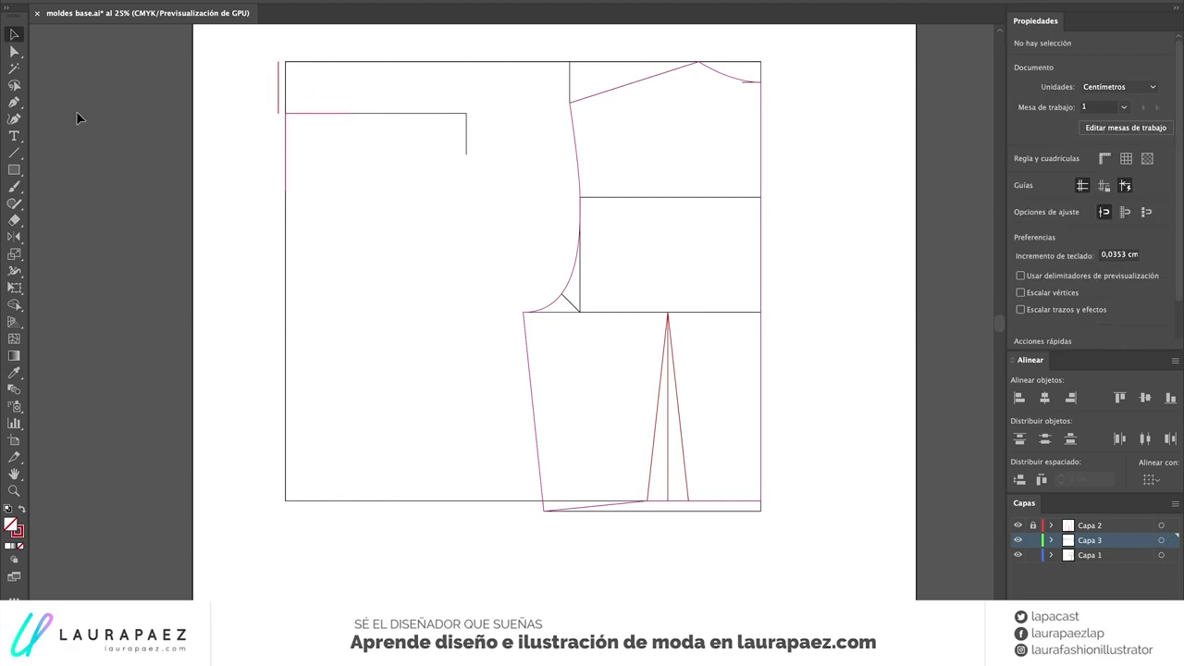
key(a)
drag(524, 312, 288, 325)
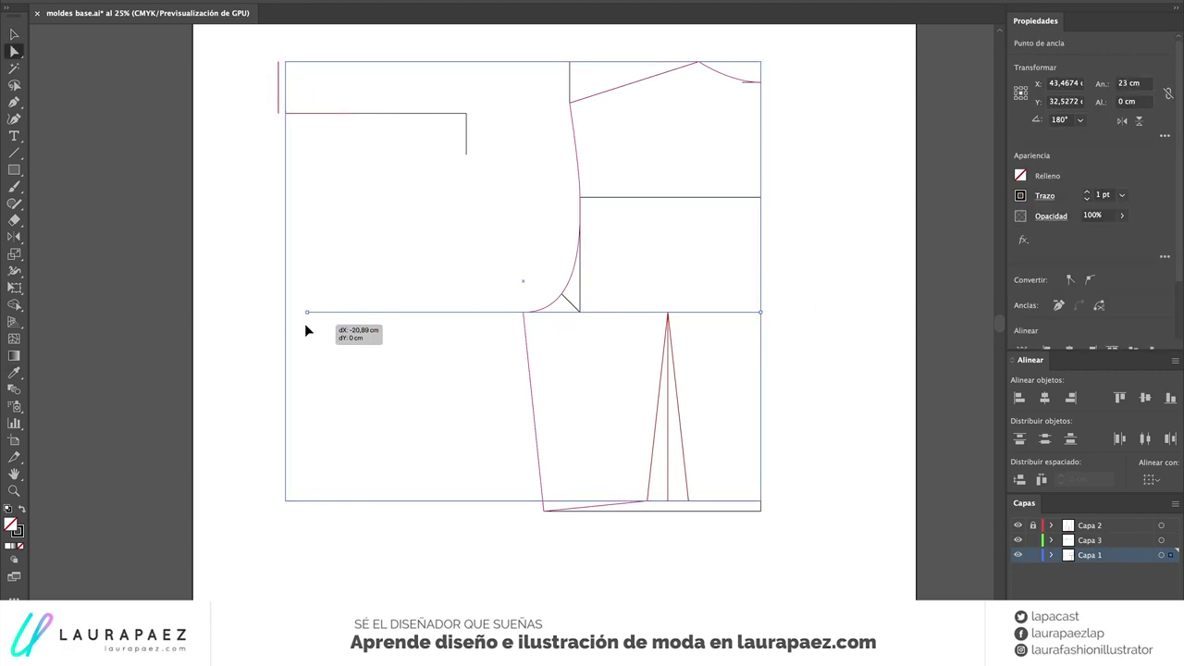
Draw a diagonal line down to the 4 cm drop and check the object attributes panel
click(335, 163)
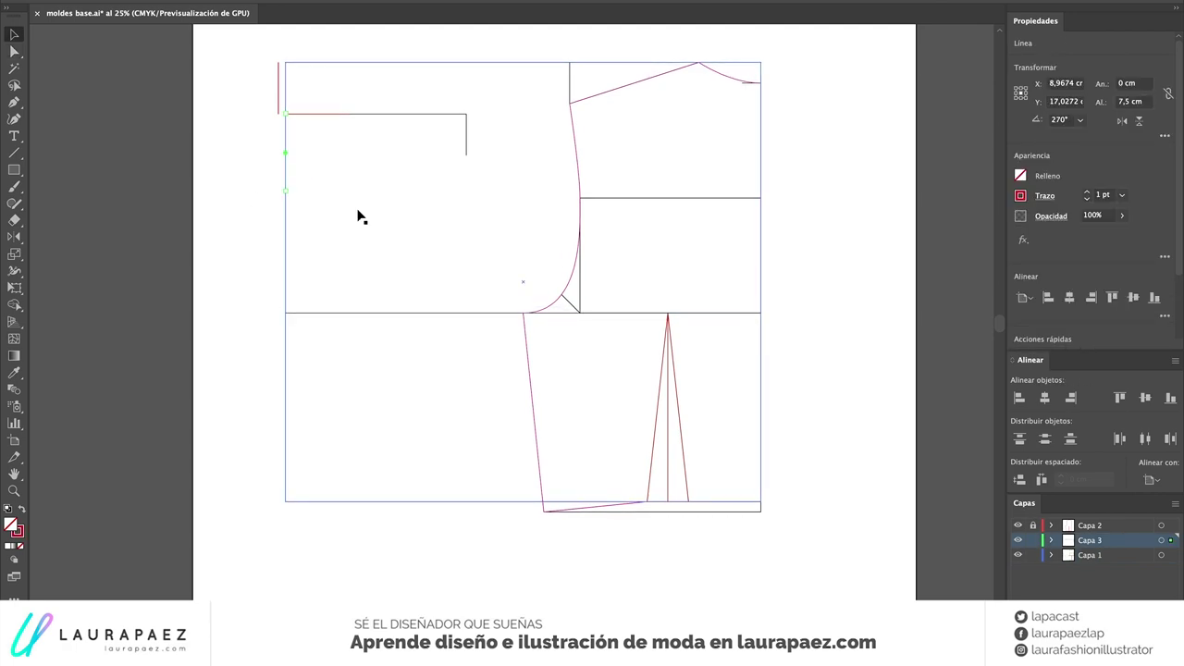
key(ctrl+plus)
key(v)
click(14, 154)
drag(345, 82, 507, 130)
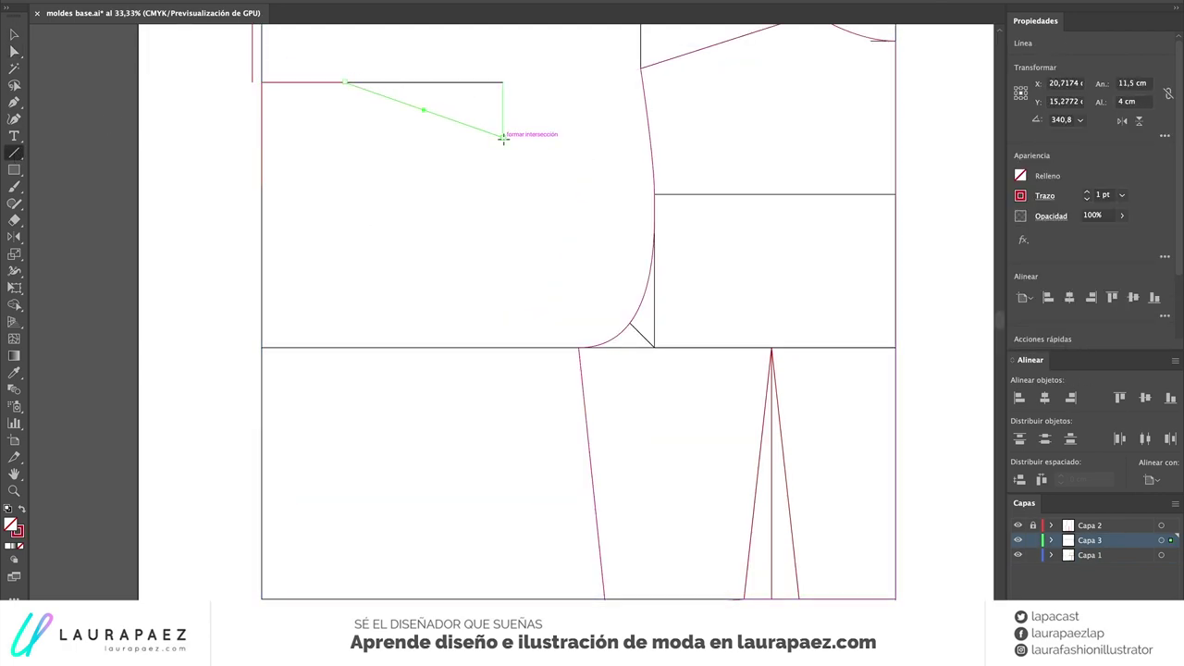
click(513, 1)
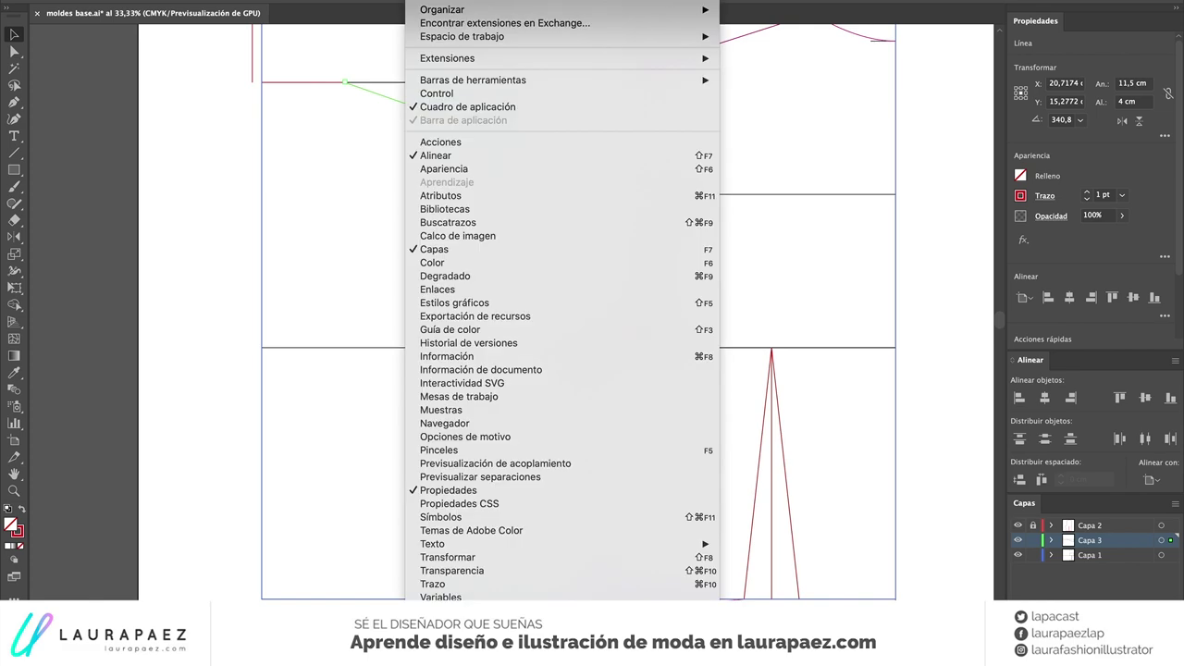
click(441, 196)
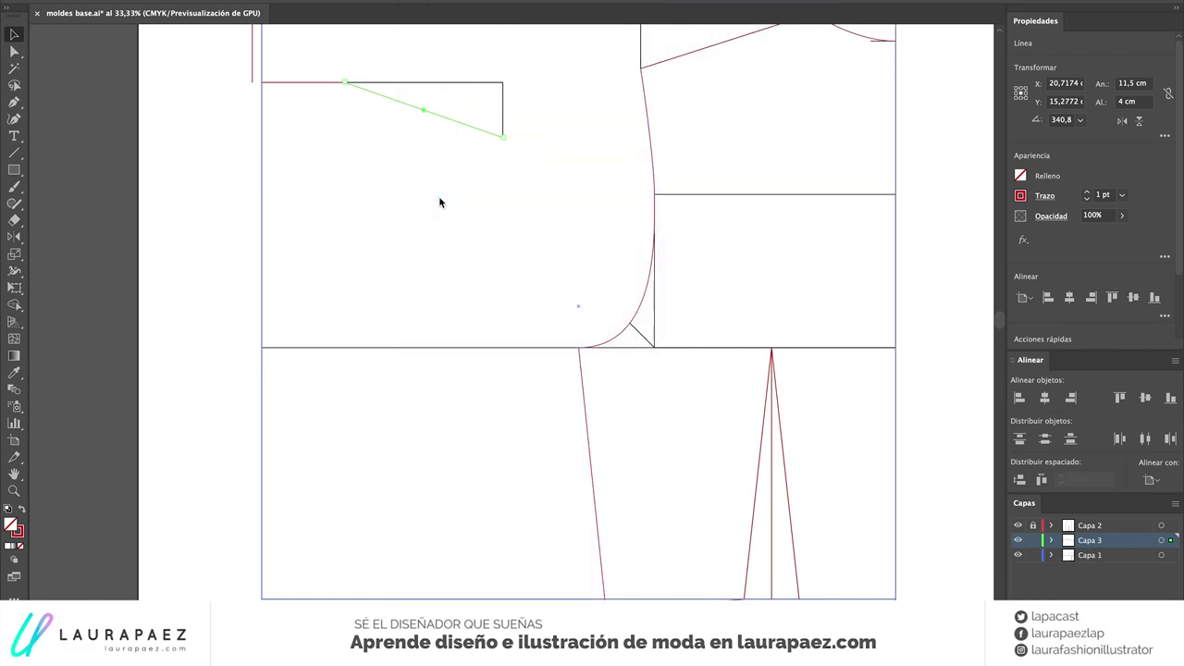
click(65, 113)
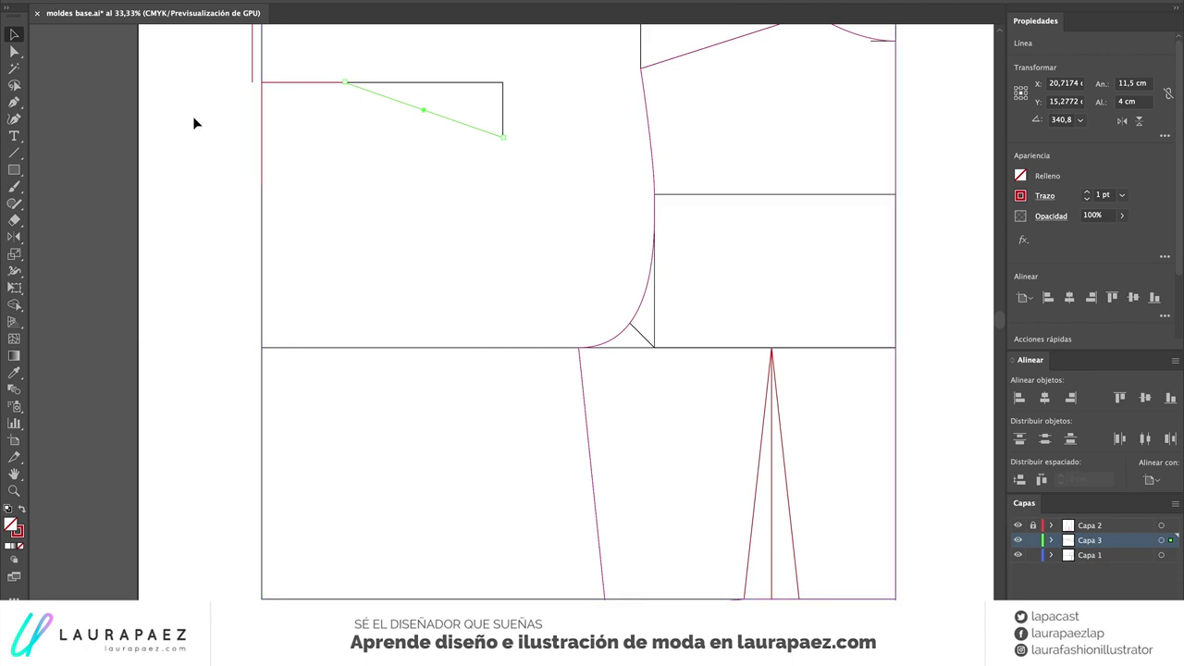
click(289, 159)
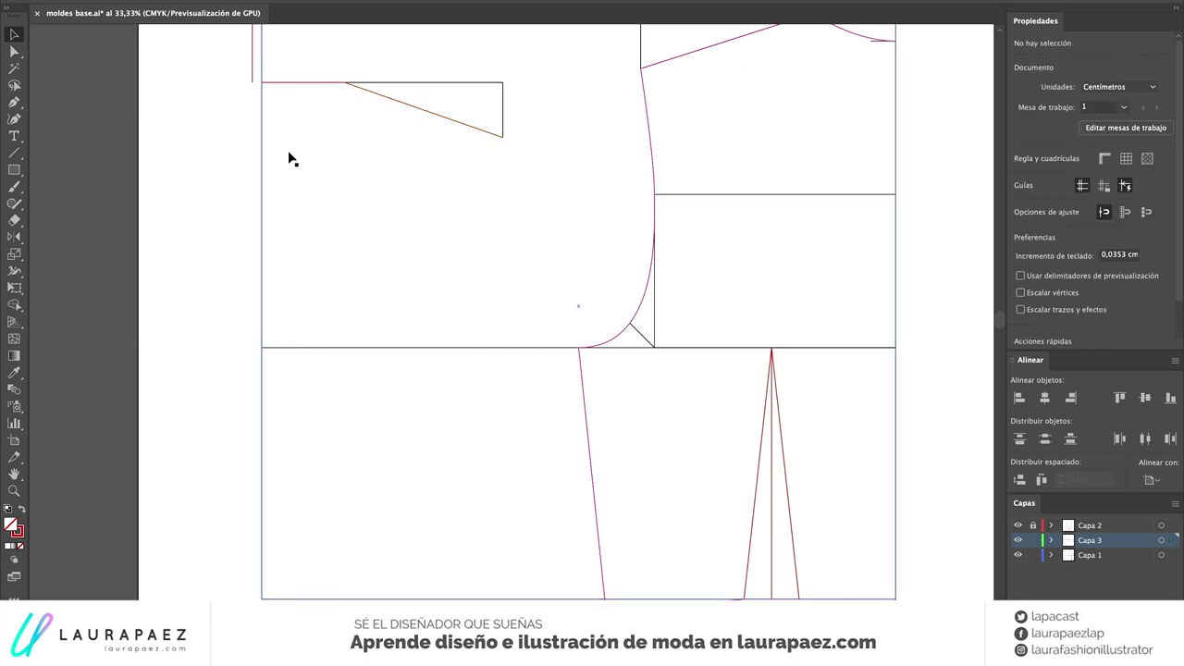
Draw a vertical line beside the left edge and set its height to 5,875
click(17, 159)
drag(251, 185, 251, 348)
key(v)
click(1149, 102)
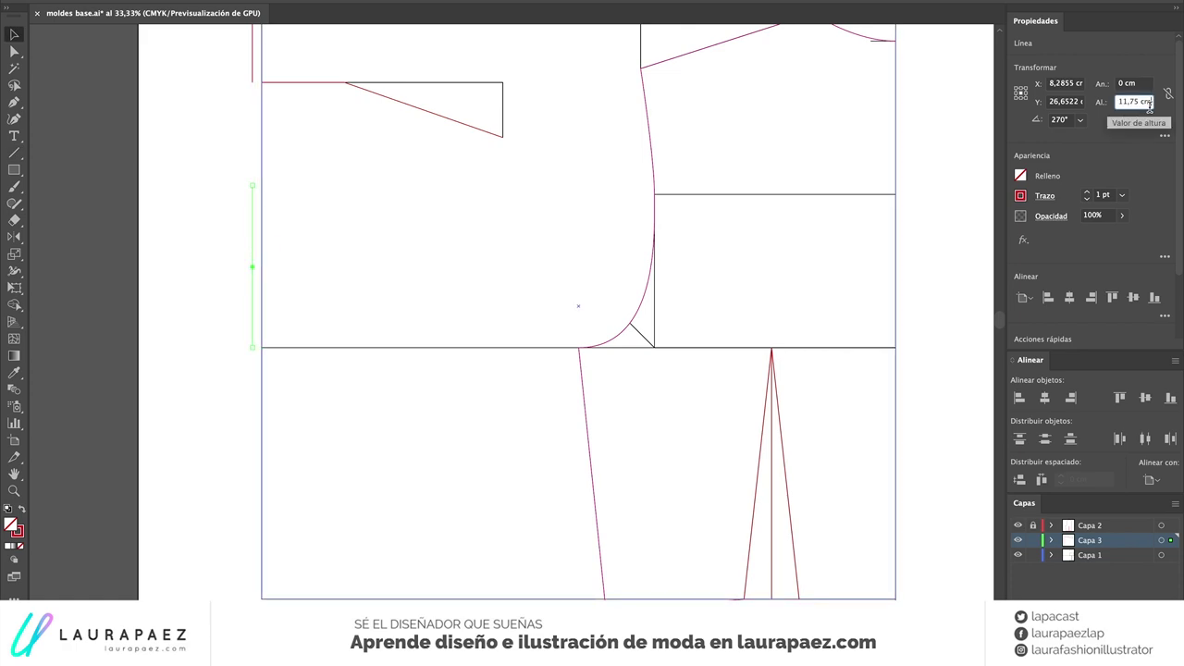
text(5,875)
key(Return)
click(231, 283)
Draw a measured horizontal line at 0° from the short vertical line's top
key(backslash)
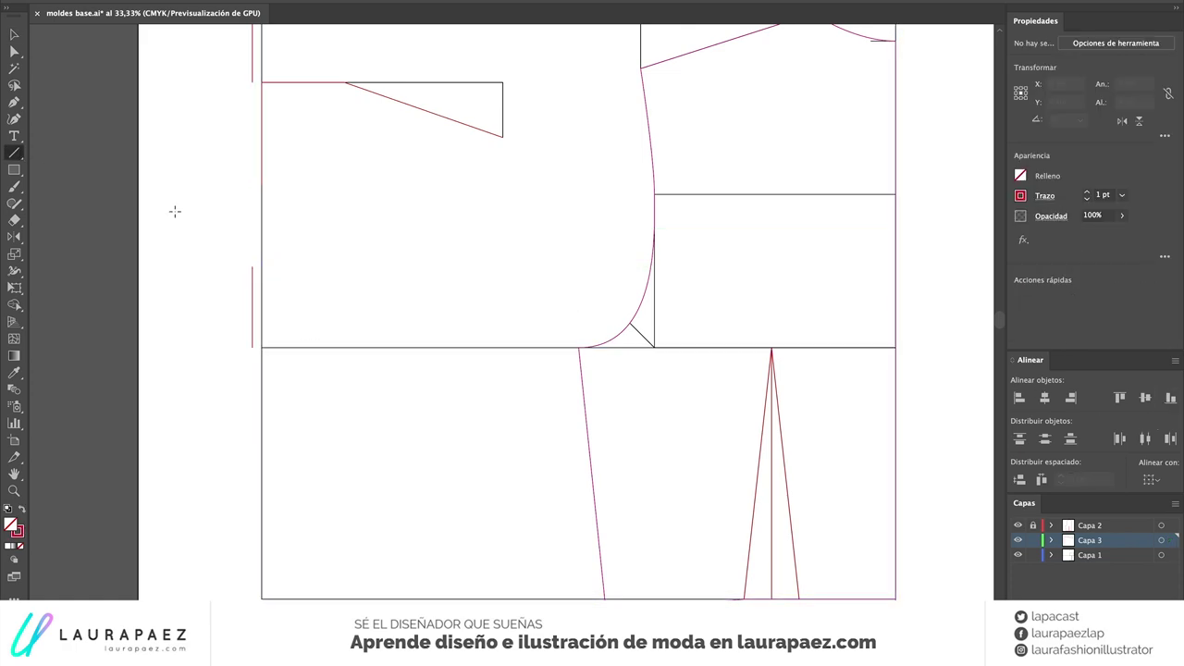
click(252, 267)
key(Tab)
text(0)
key(Return)
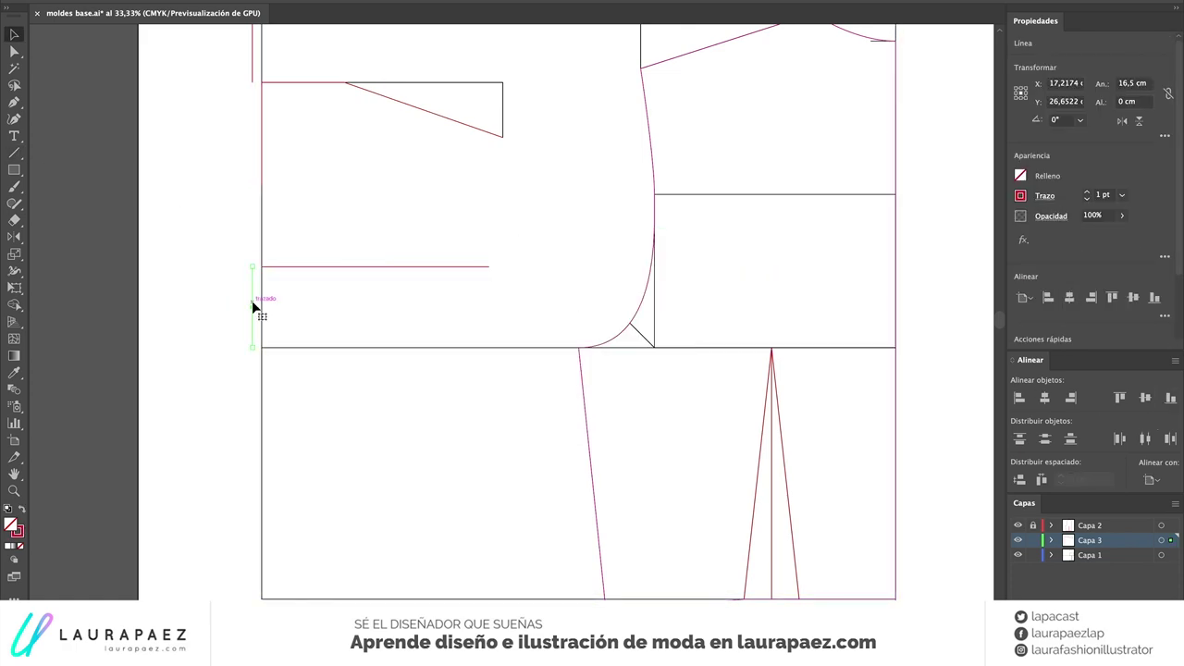
key(ctrl+shift+a)
Add a 5 cm downward line at the waist
scroll(254, 309, down, 1)
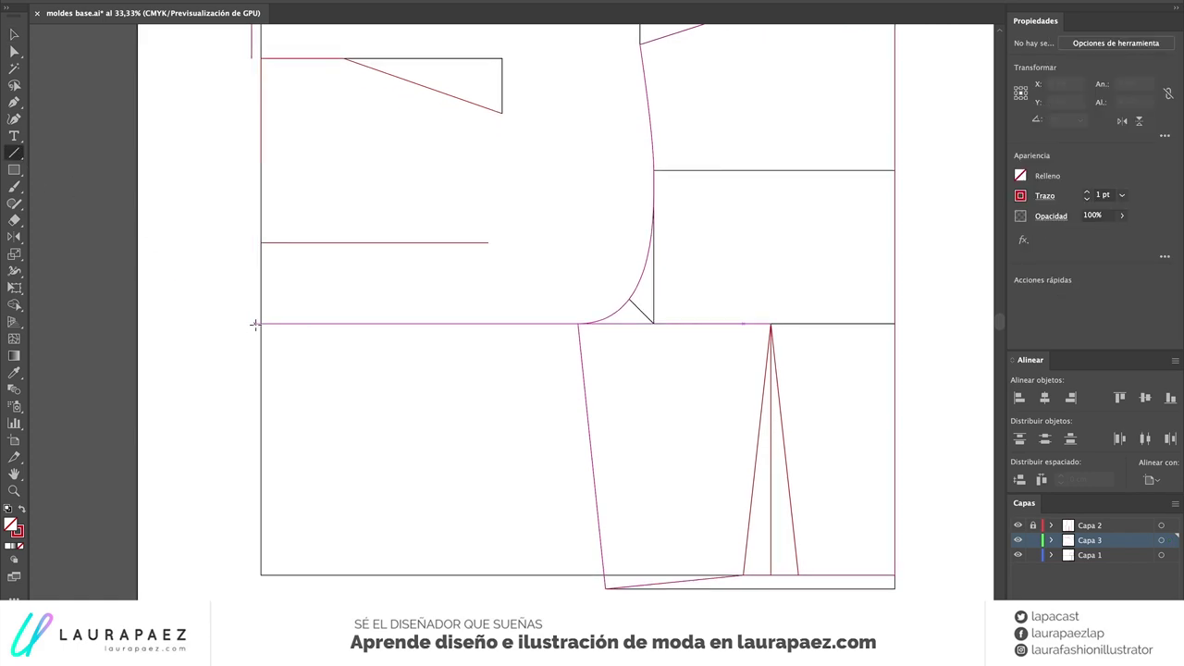
drag(255, 324, 255, 343)
click(1130, 100)
text(5)
key(Return)
shift+click(579, 323)
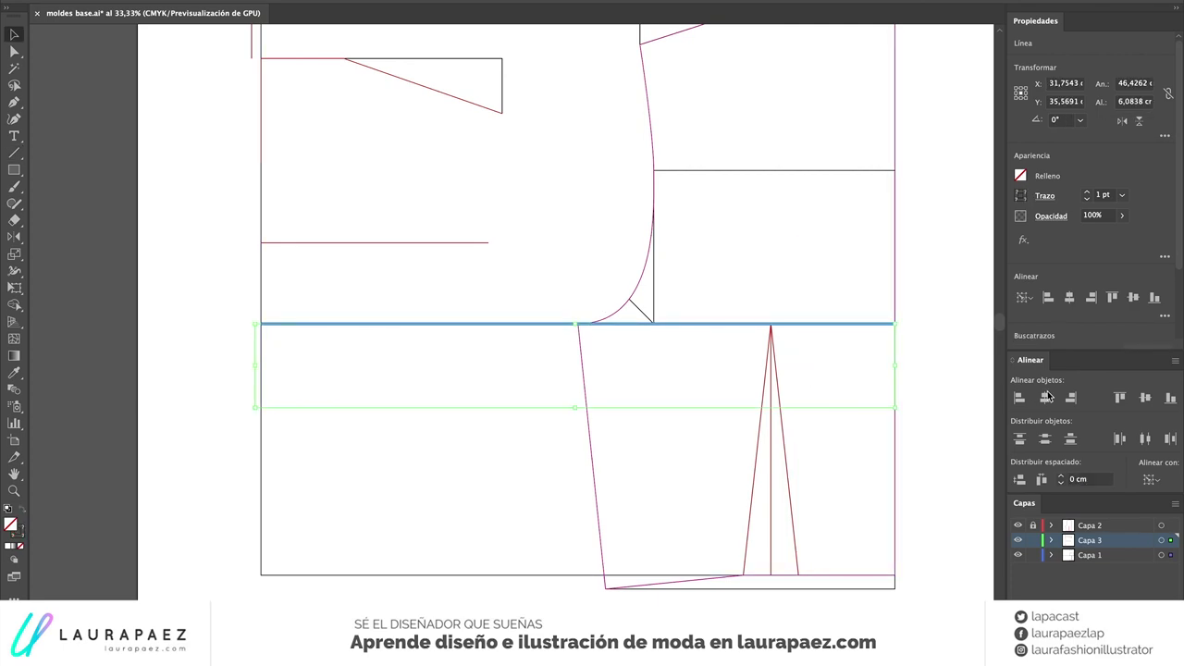
click(196, 284)
Draw a horizontal line across the lower-left block
key(backslash)
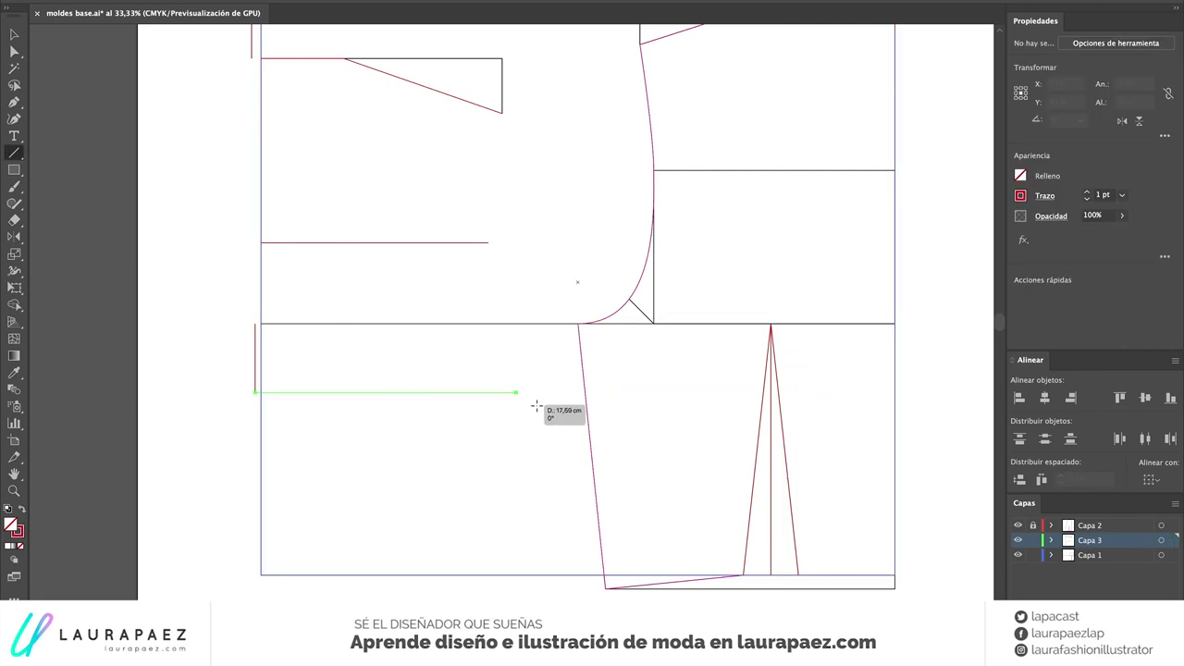
drag(263, 392, 515, 392)
key(v)
key(ctrl+shift+a)
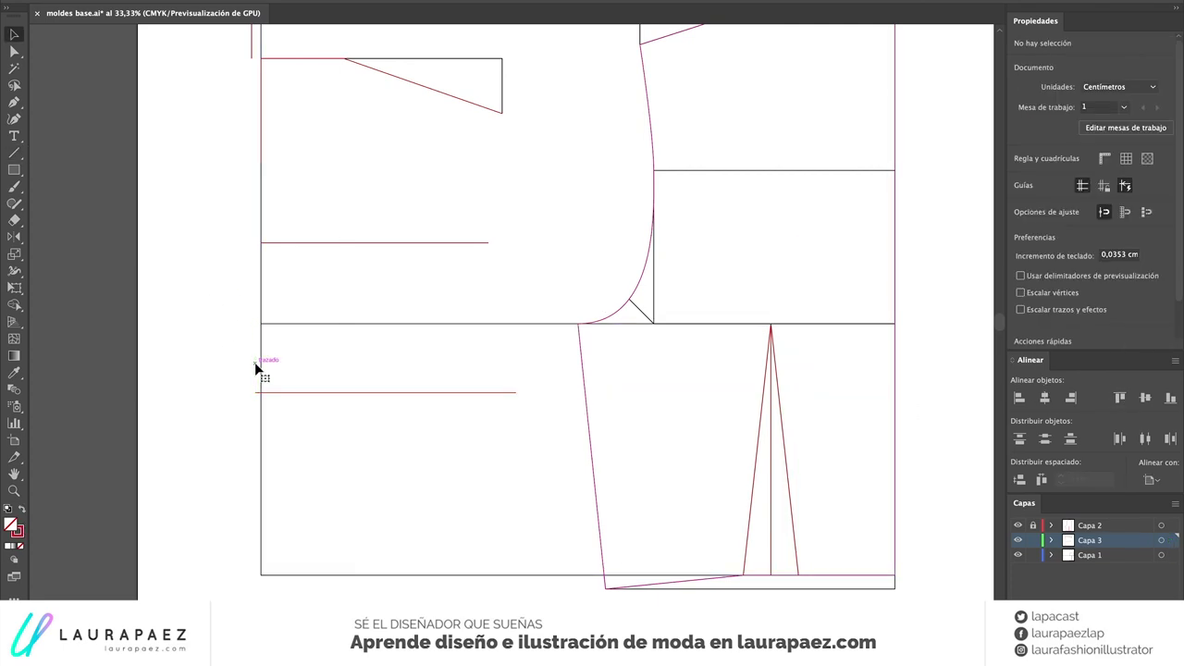
Draw a measured line on the left edge and a 7 cm line at the bottom, then reposition the short horizontal line
key(backslash)
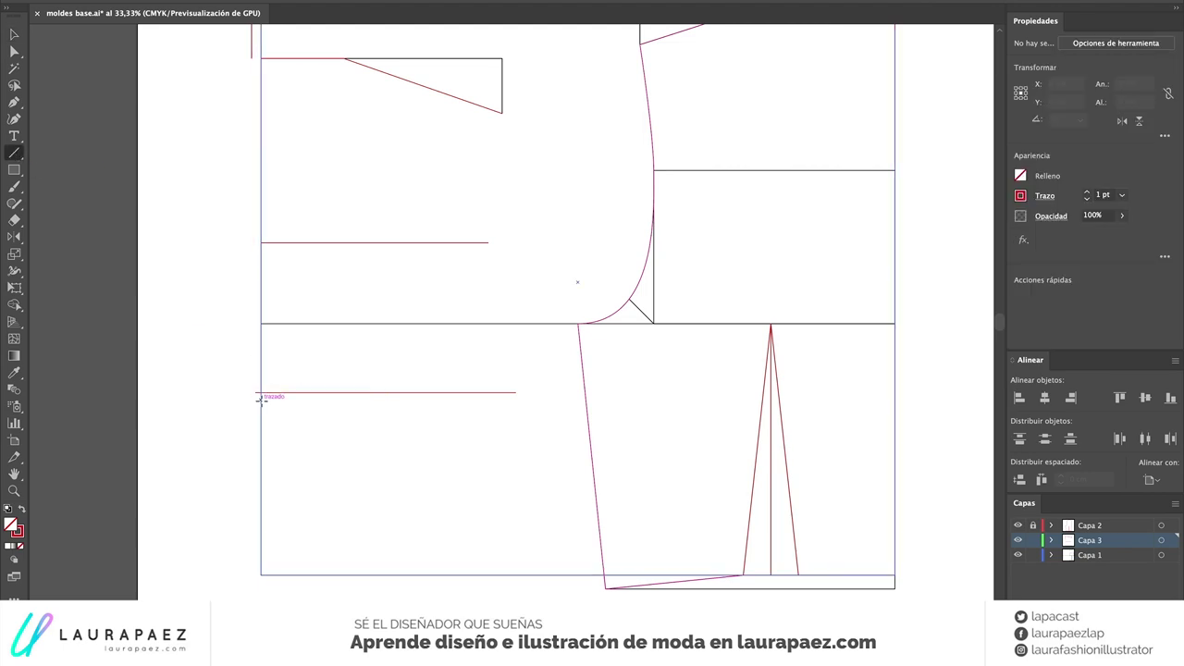
click(261, 400)
key(Return)
click(260, 574)
key(Return)
key(v)
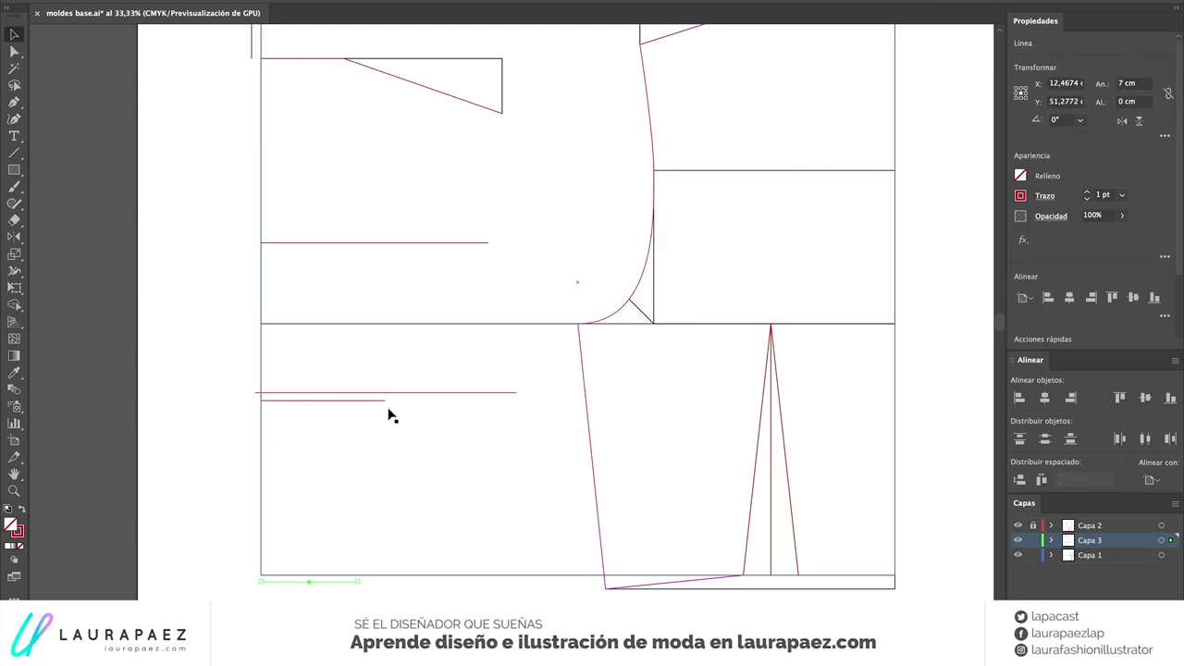
mouse_move(388, 412)
mouse_down()
mouse_move(385, 400)
mouse_move(406, 392)
mouse_up()
Draw a slanted line with the Pen tool from the short line's end to the 7 cm mark
key(p)
click(261, 575)
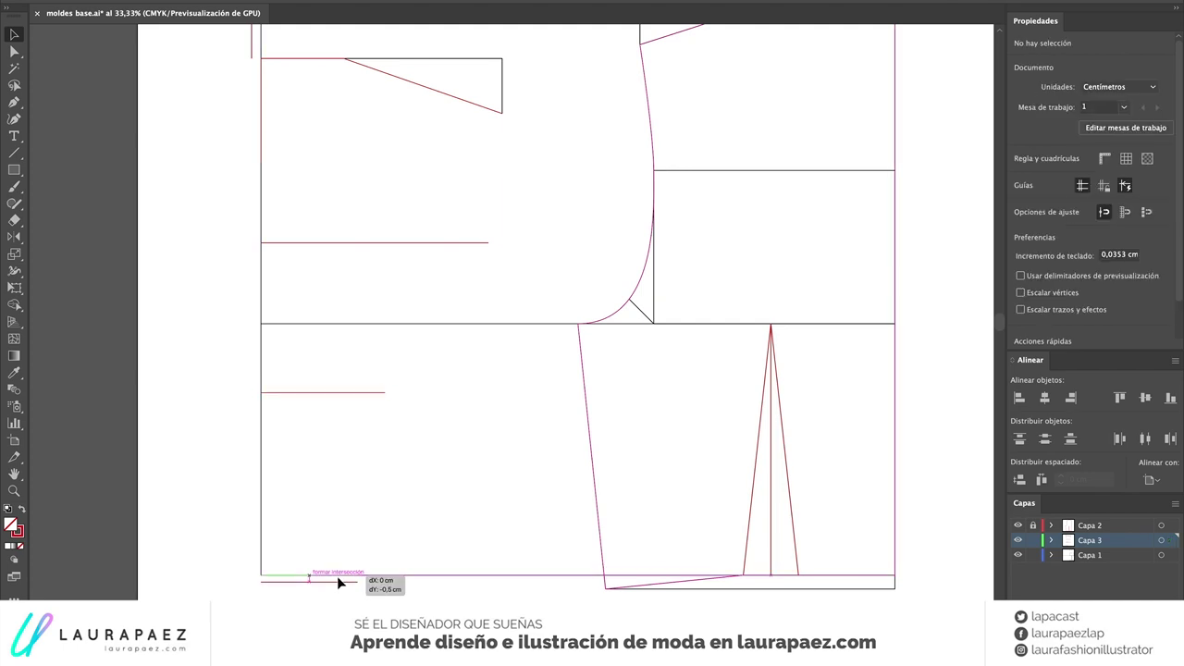
click(357, 574)
click(382, 392)
Delete the unwanted bottom edge segment of the white background rectangle
key(v)
click(402, 482)
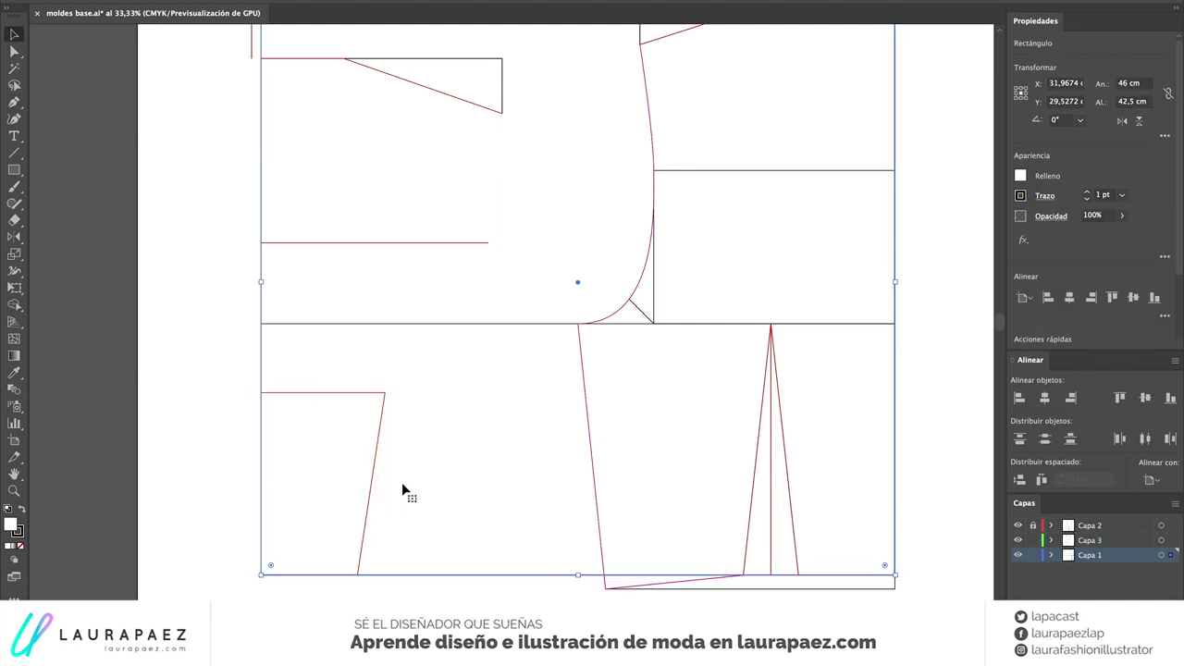
key(a)
click(427, 597)
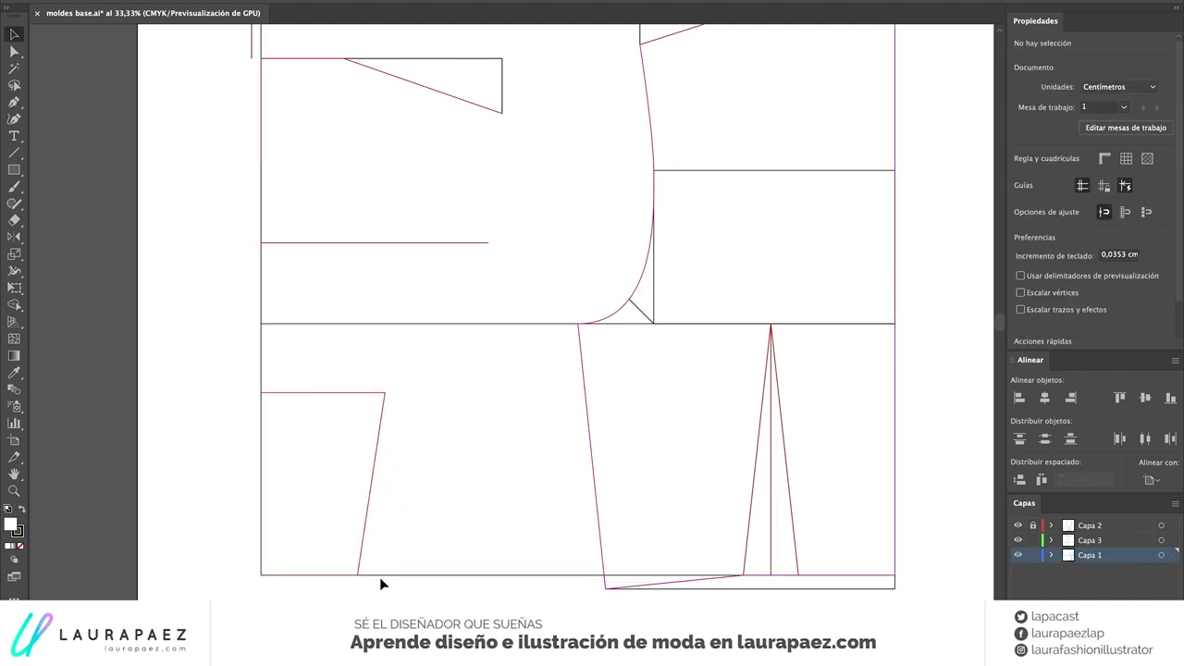
click(456, 575)
key(a)
key(Delete)
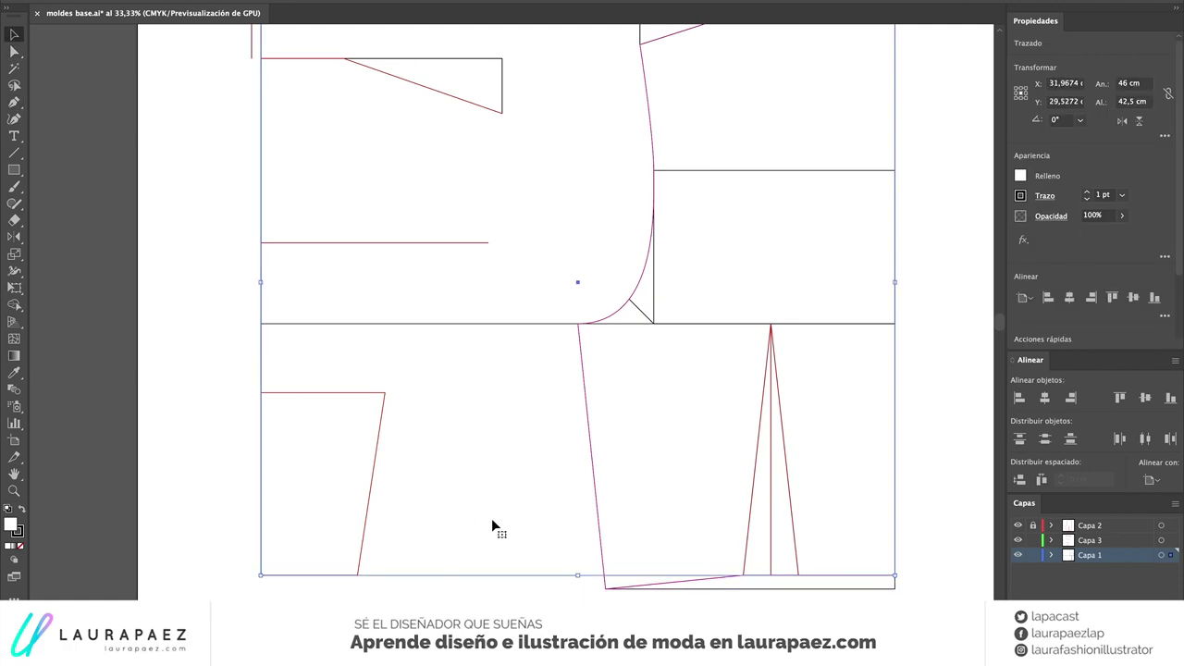
scroll(388, 440, down, 1)
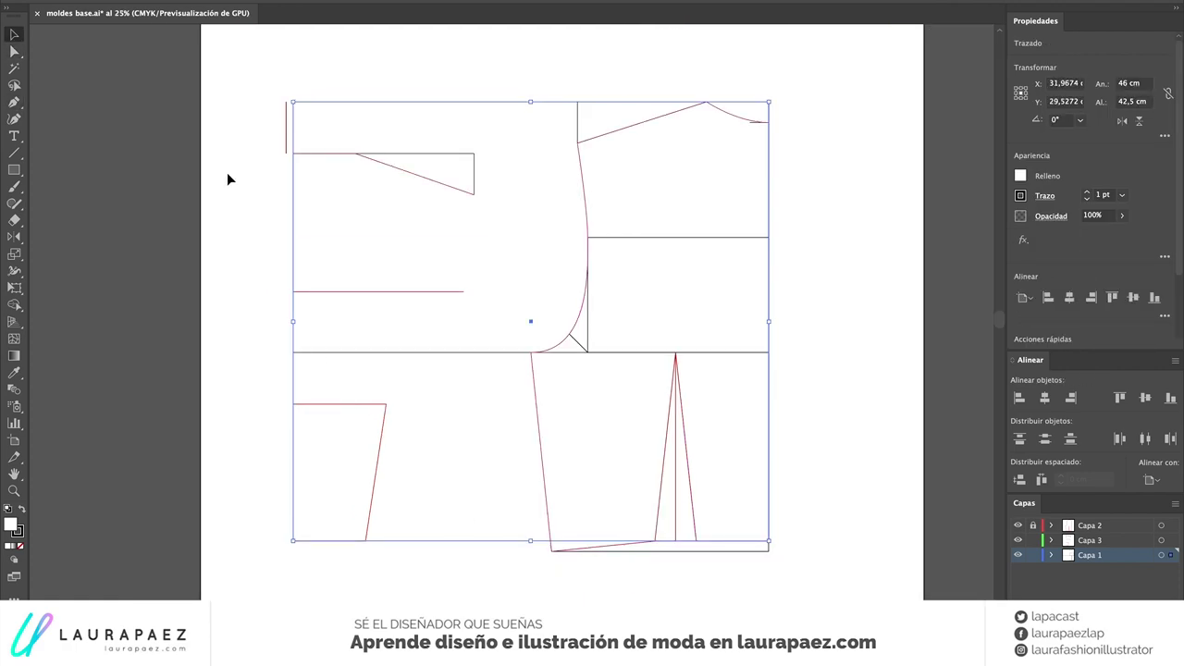
Draw trial 279° and 270° lines from the lower-left piece's top corner
click(290, 153)
text(279)
key(Return)
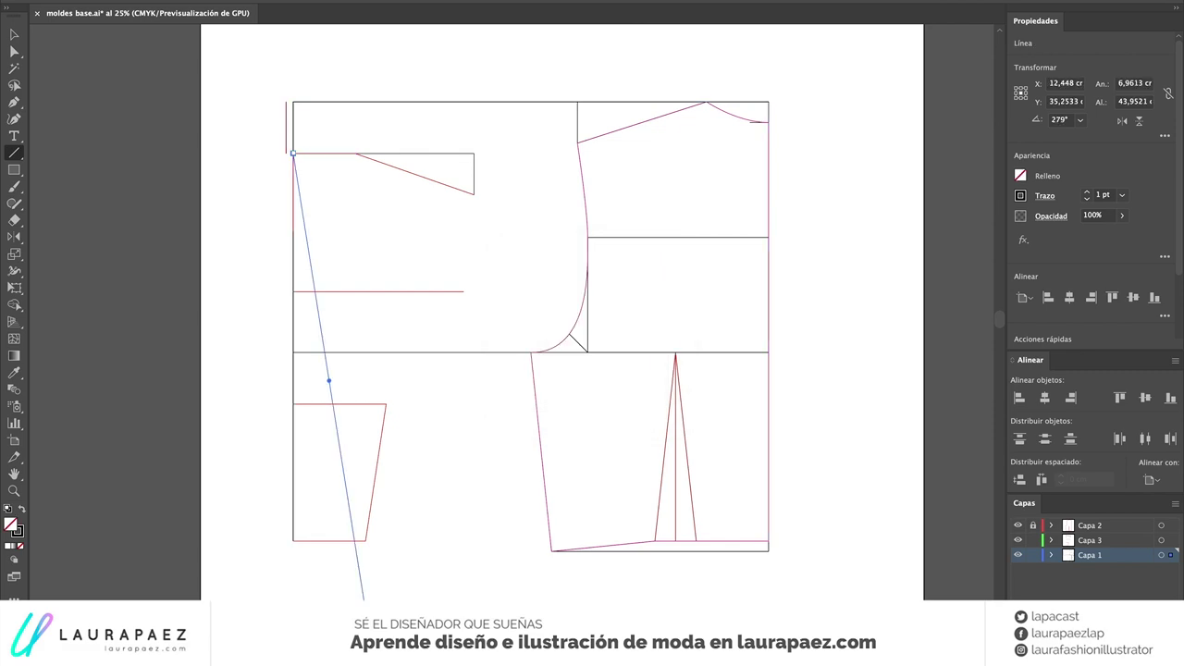
key(super+z)
click(283, 156)
text(270)
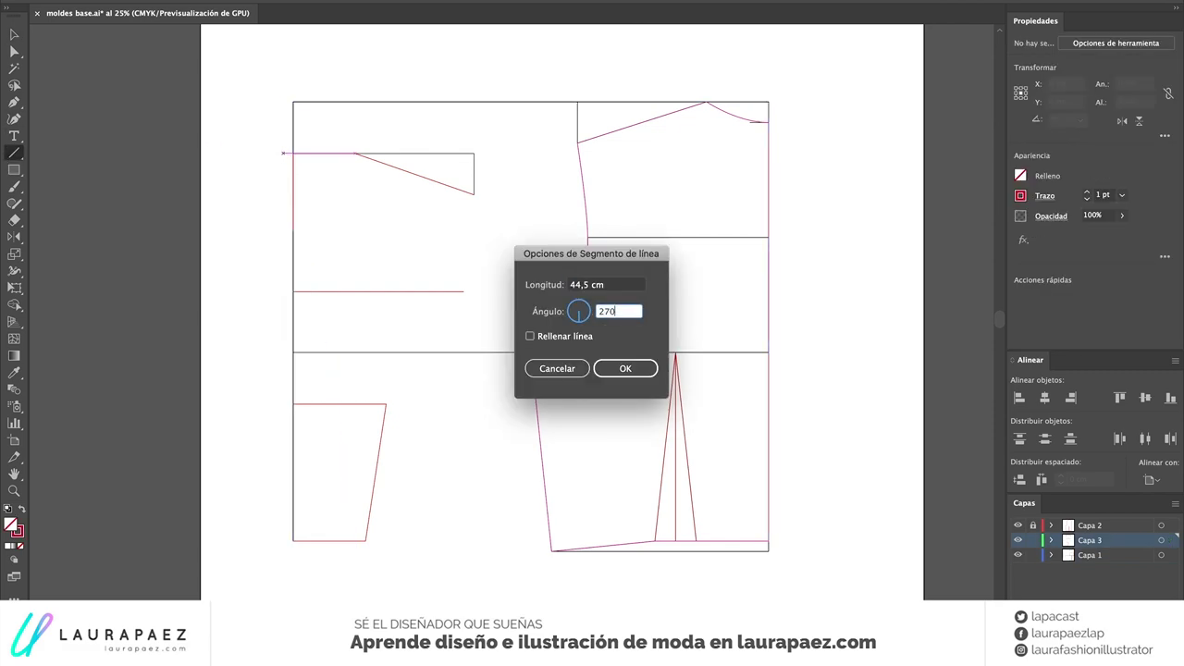
key(Return)
Delete the unwanted vertical trial line and clear the selection
key(a)
click(293, 541)
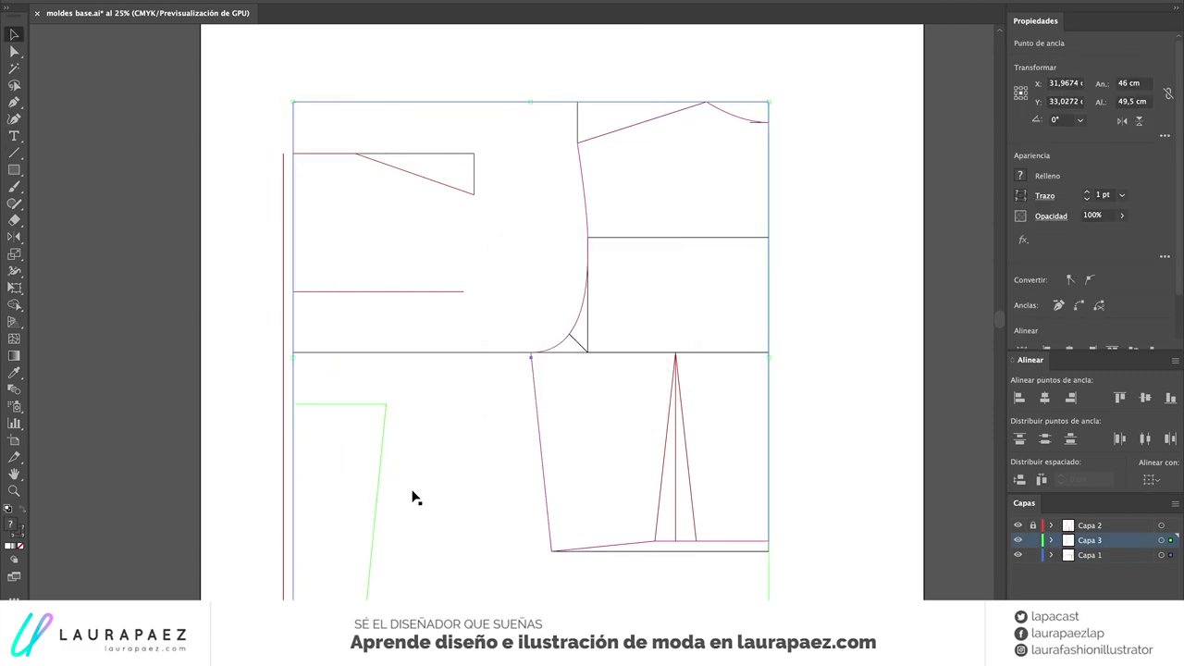
click(283, 501)
key(Delete)
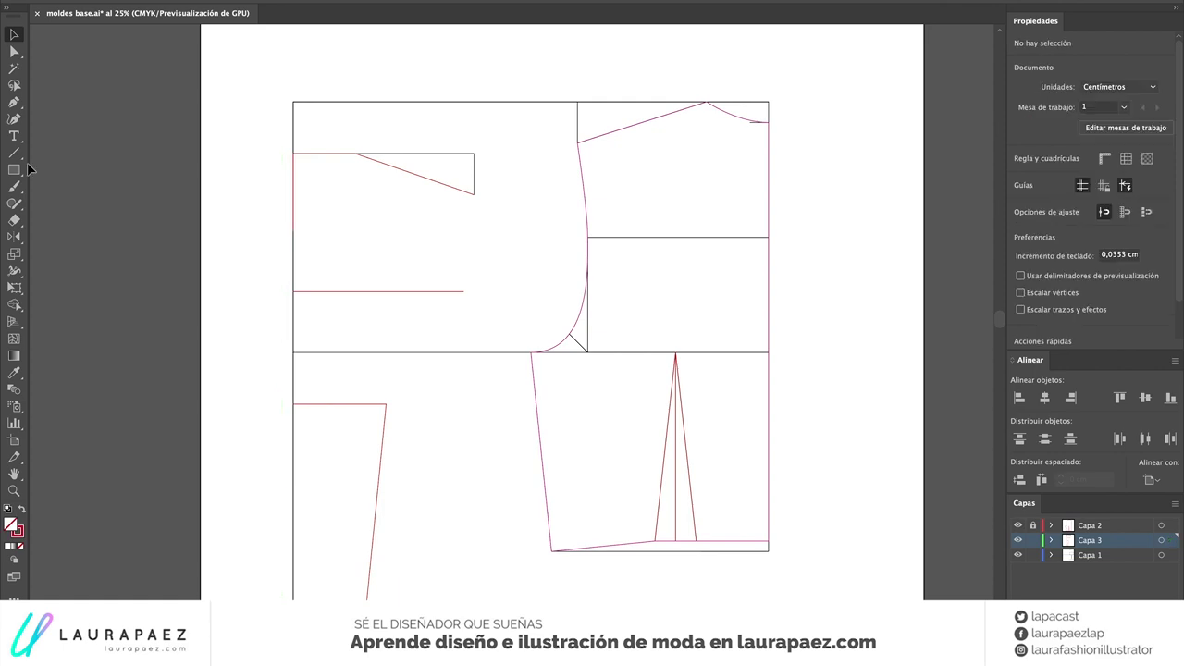
key(backslash)
click(299, 231)
key(Escape)
key(v)
Place a small helper rectangle snapped to the piece's bottom corner at the hem
scroll(398, 427, down, 3)
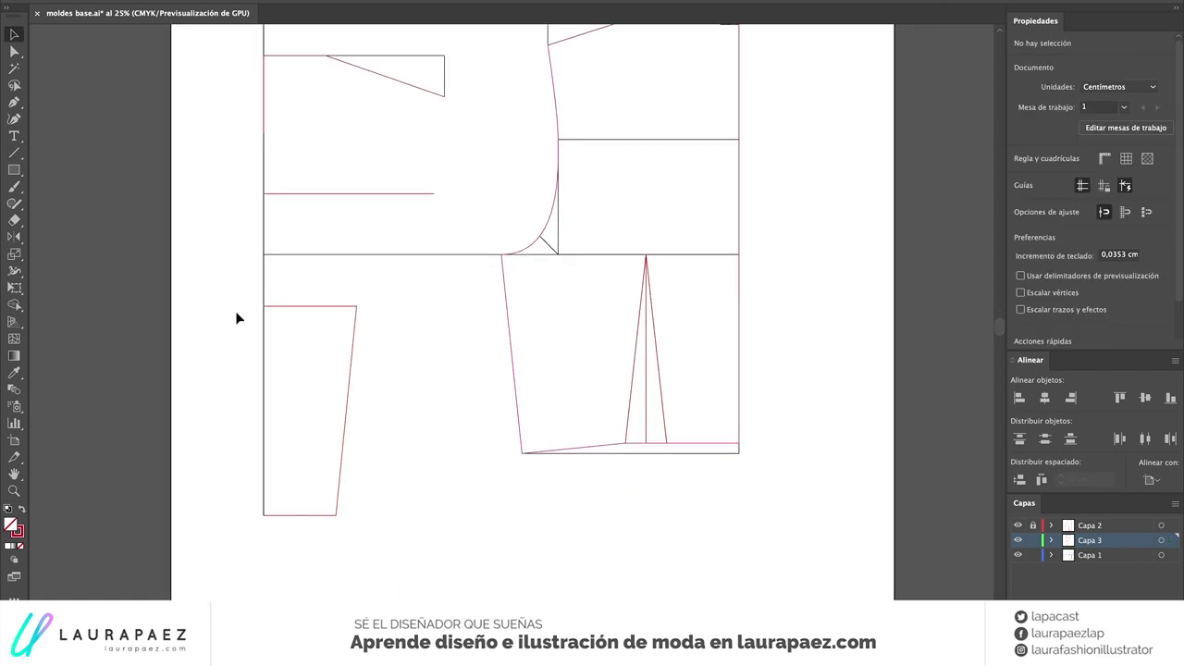
key(m)
click(382, 562)
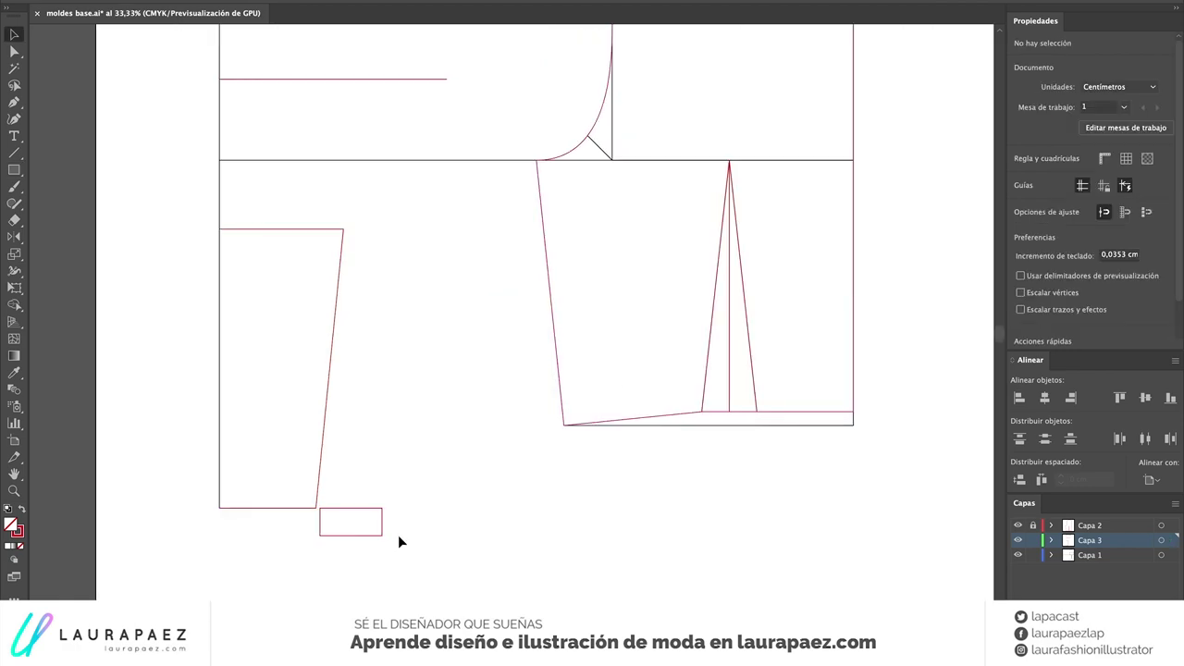
drag(351, 509, 416, 510)
Draw two Pen lines from the top corner down to the helper points beyond the hem
key(p)
click(343, 229)
click(441, 507)
click(344, 229)
click(378, 508)
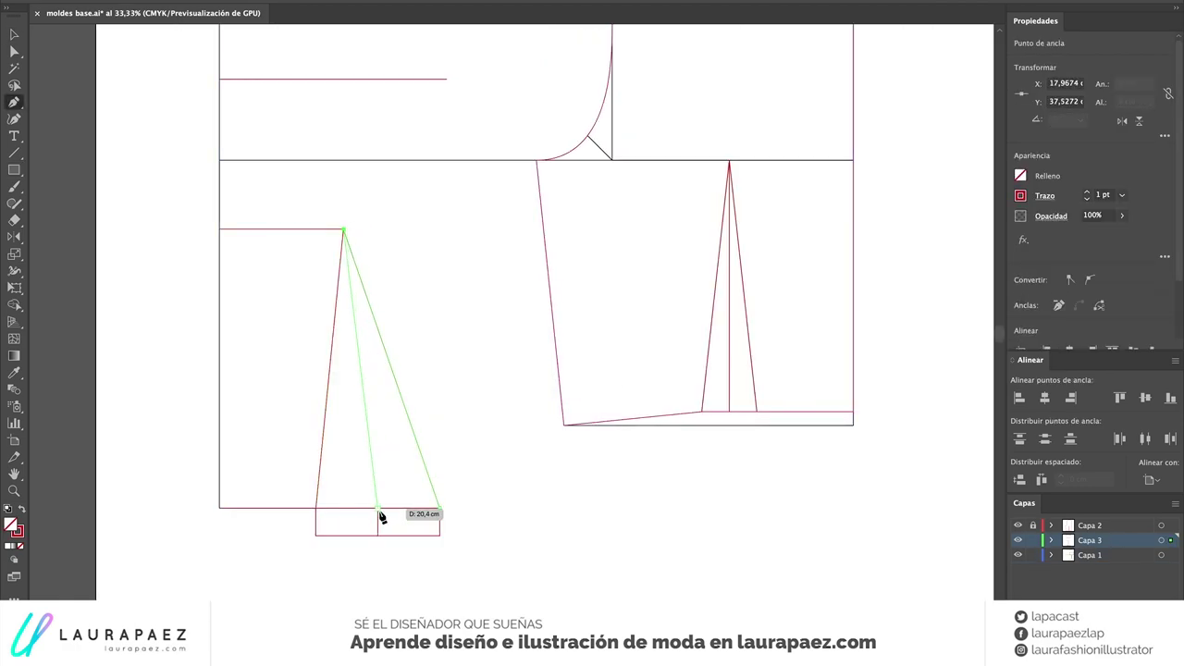
Delete the helper rectangles and box-select the lower-left piece with its new lines
key(v)
click(365, 527)
key(Delete)
scroll(324, 306, up, 3)
click(326, 302)
scroll(326, 300, up, 1)
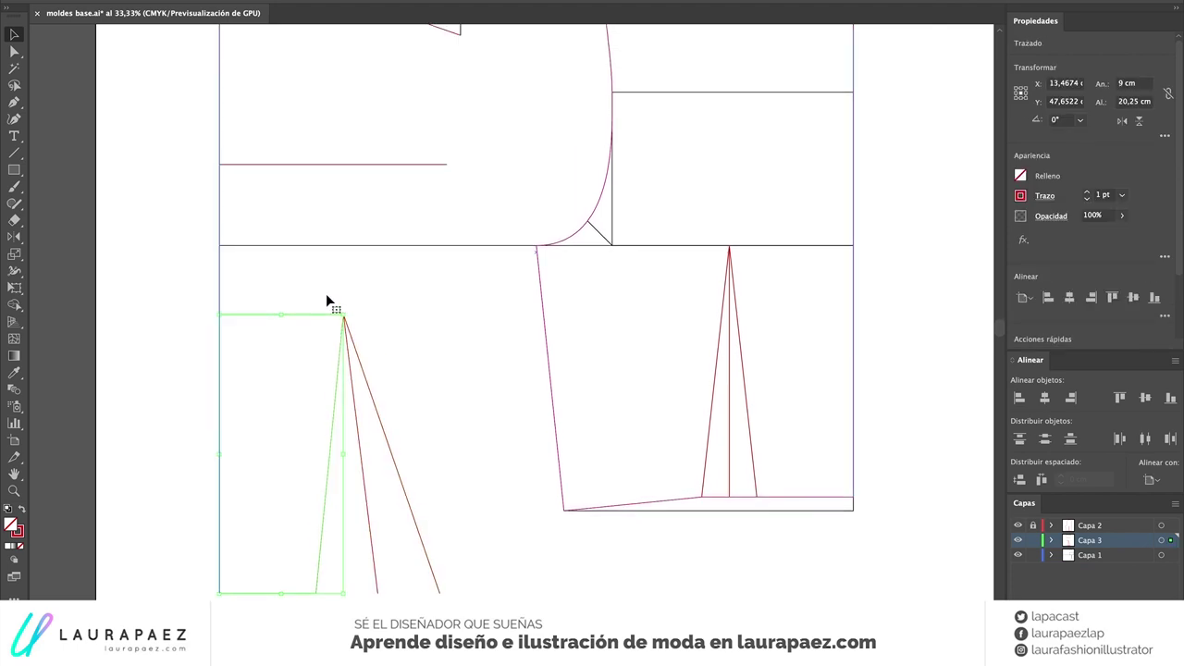
scroll(325, 300, down, 1)
mouse_move(231, 501)
mouse_down()
mouse_move(407, 159)
mouse_move(251, 157)
mouse_up()
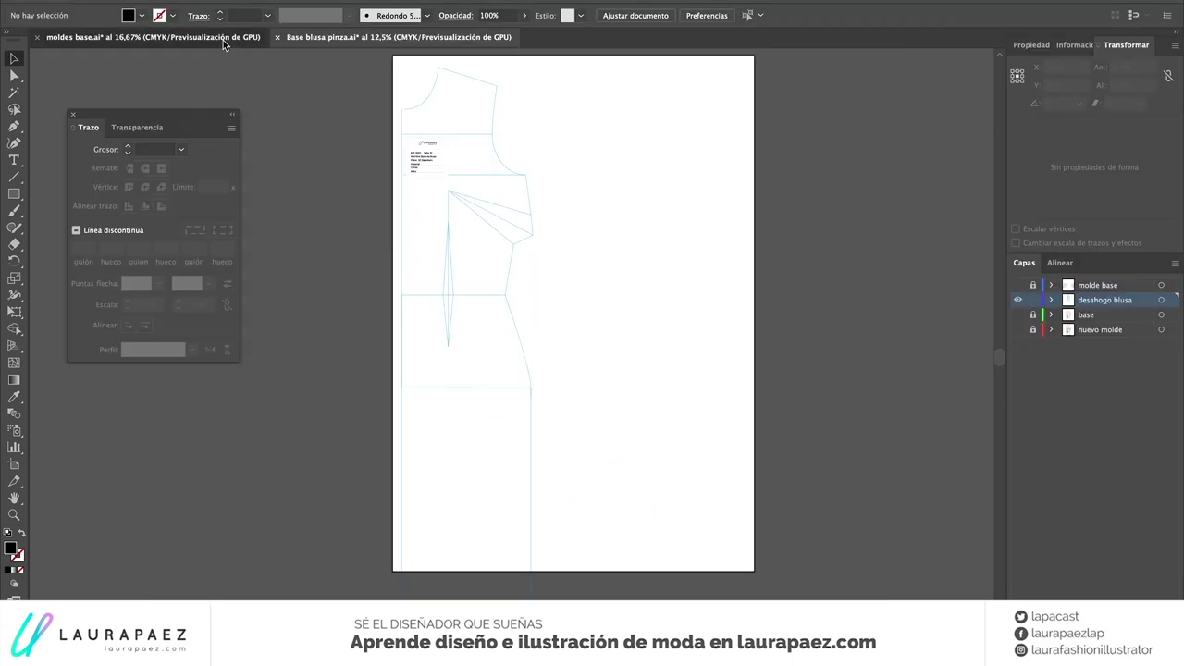
Copy the back bodice piece and paste it into Base blusa pinza.ai
click(222, 42)
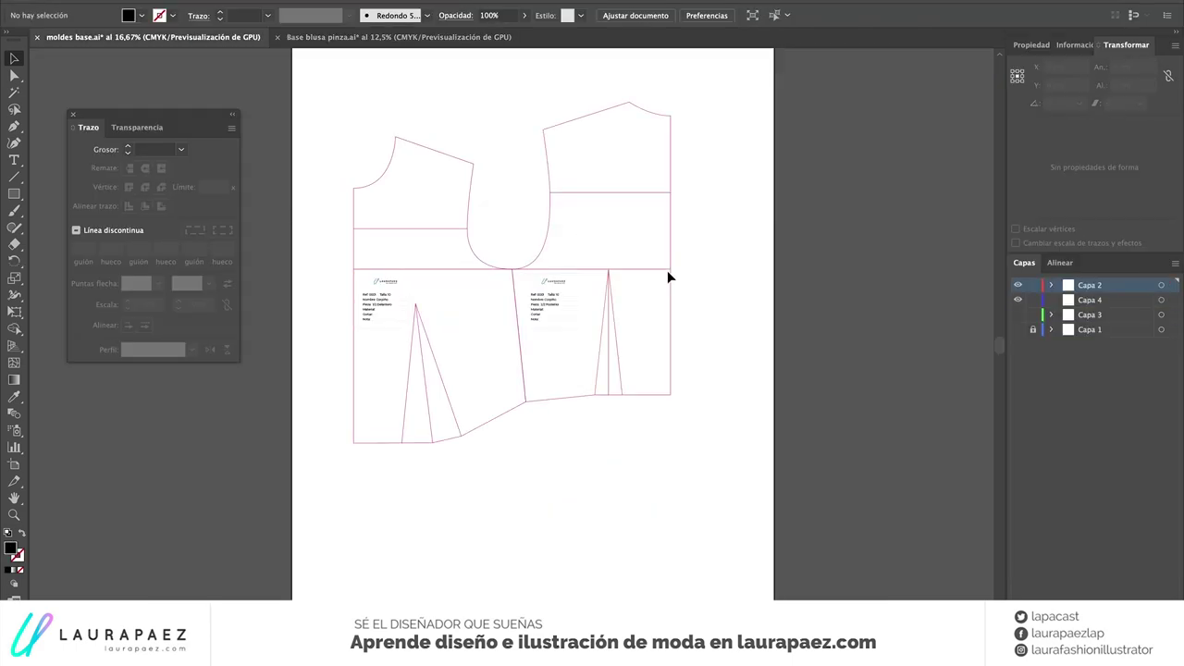
click(667, 270)
key(ctrl+c)
click(398, 37)
key(ctrl+v)
Position the pasted back piece near the front piece and zoom in on it
drag(571, 289, 727, 116)
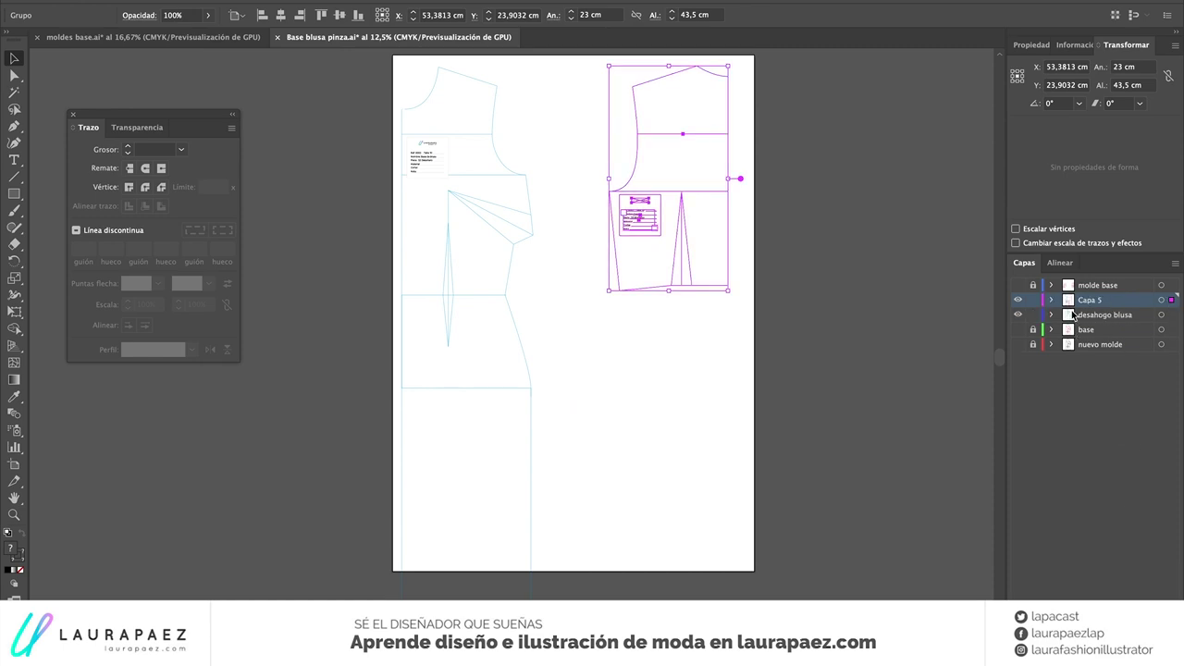
mouse_move(645, 215)
mouse_down()
mouse_move(585, 220)
mouse_move(663, 169)
mouse_up()
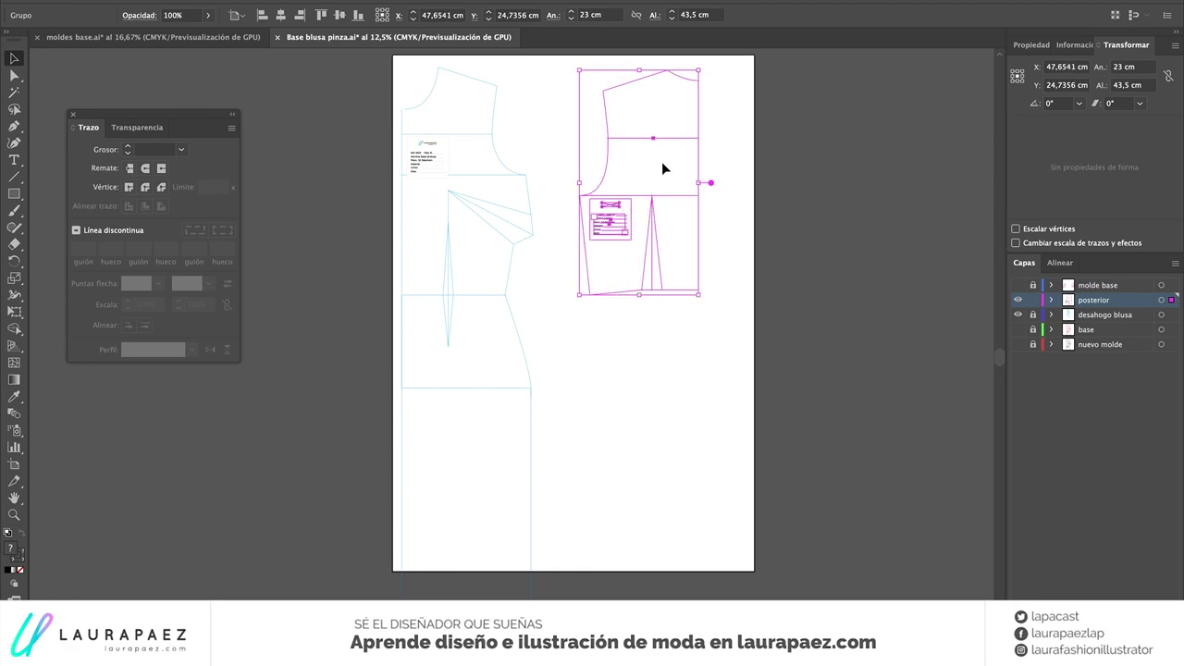
click(663, 169)
key(ctrl+plus)
key(ctrl+plus)
key(ctrl+plus)
Create a 1 cm square and move it onto a corner of the back piece
key(m)
click(515, 186)
key(Return)
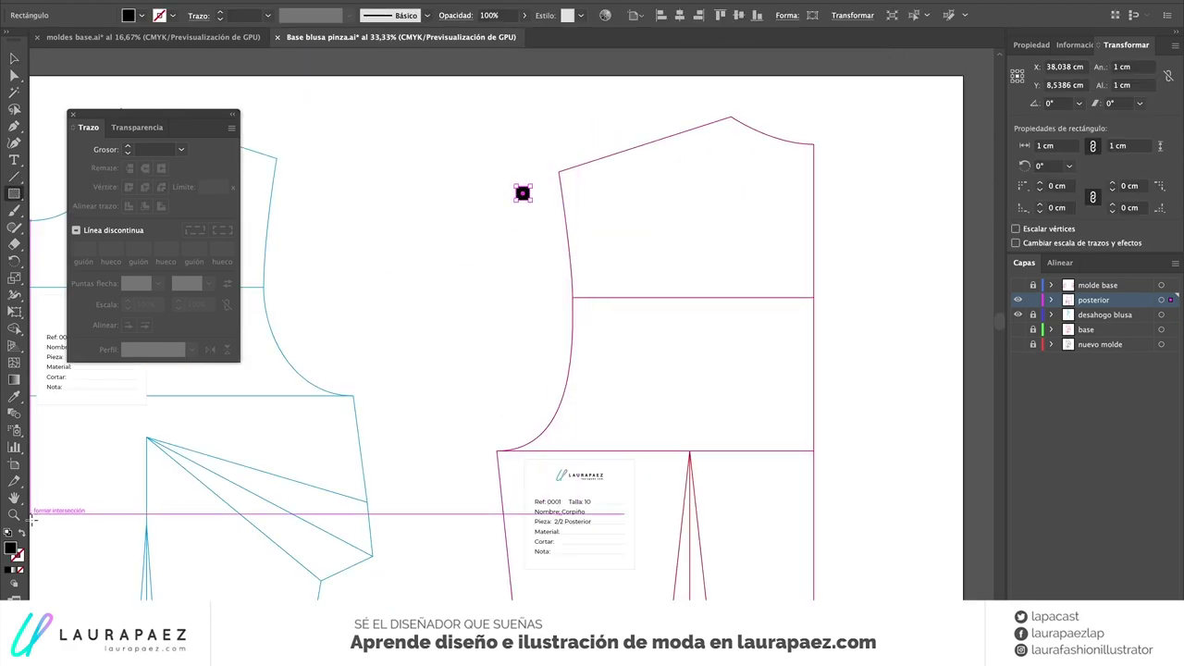
key(v)
click(542, 223)
scroll(543, 224, up, 1)
mouse_move(535, 183)
mouse_down()
mouse_move(569, 172)
mouse_move(584, 350)
mouse_move(471, 571)
mouse_up()
scroll(490, 459, down, 5)
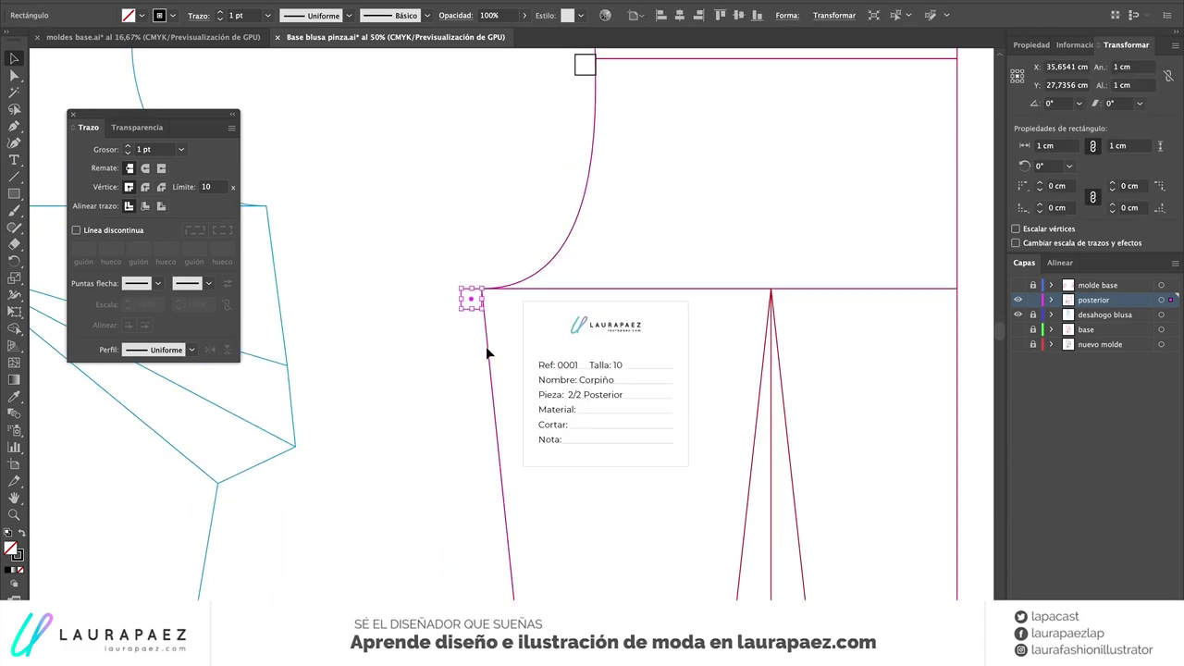
click(669, 209)
Drag 1 cm squares onto further corners of the back piece
scroll(457, 219, down, 3)
scroll(481, 139, up, 4)
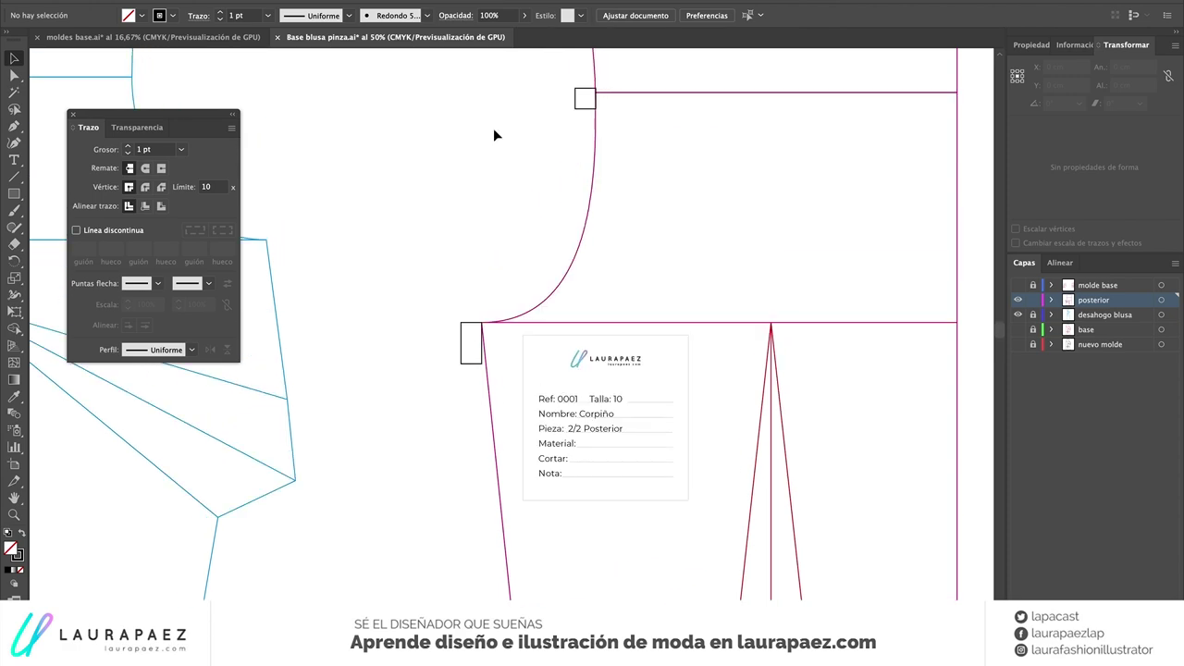
drag(588, 118, 471, 449)
scroll(481, 370, down, 5)
drag(476, 103, 514, 344)
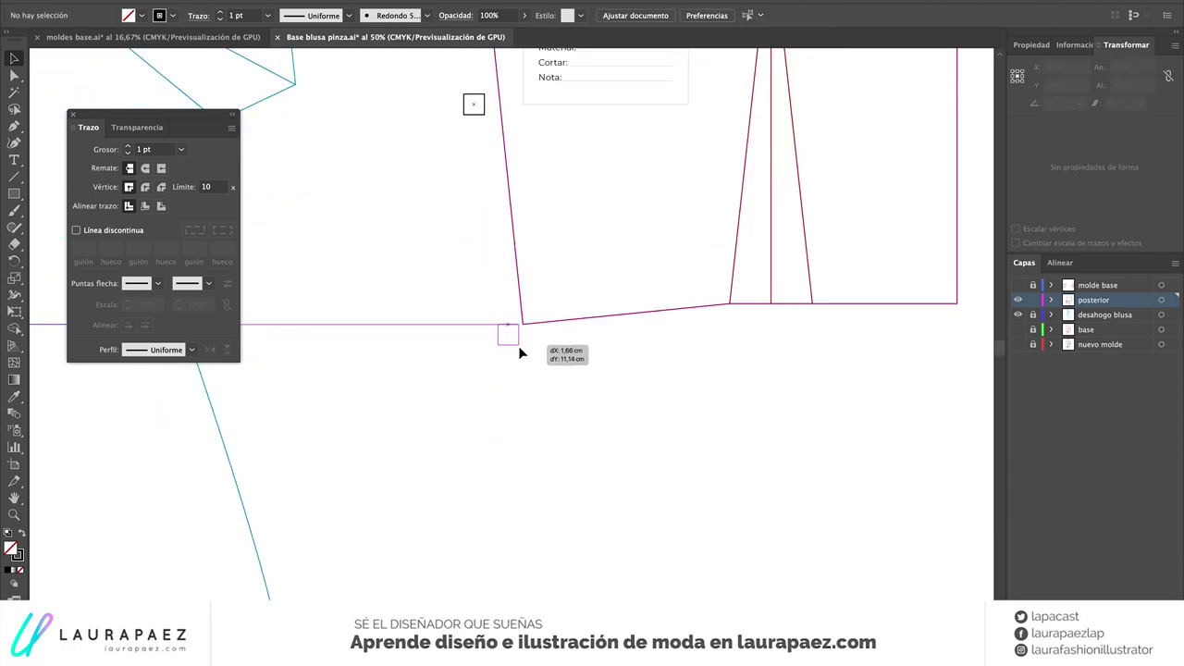
scroll(425, 248, down, 4)
click(937, 342)
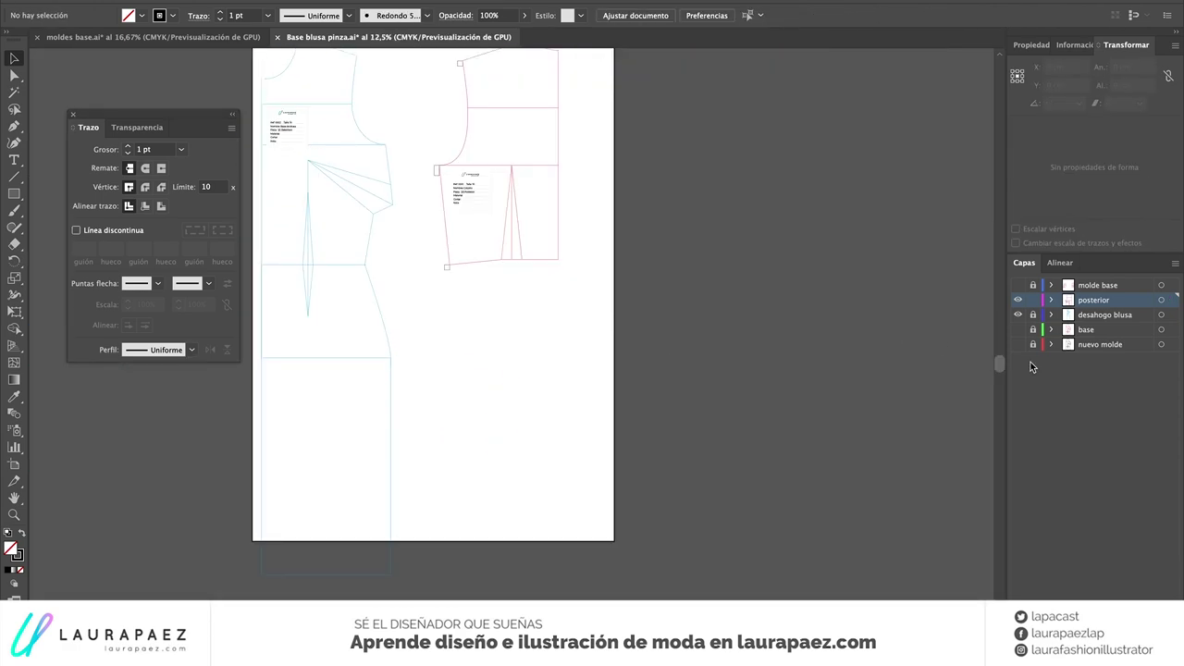
Select and then deselect the front piece's bottom anchor points
scroll(409, 358, left, 3)
key(a)
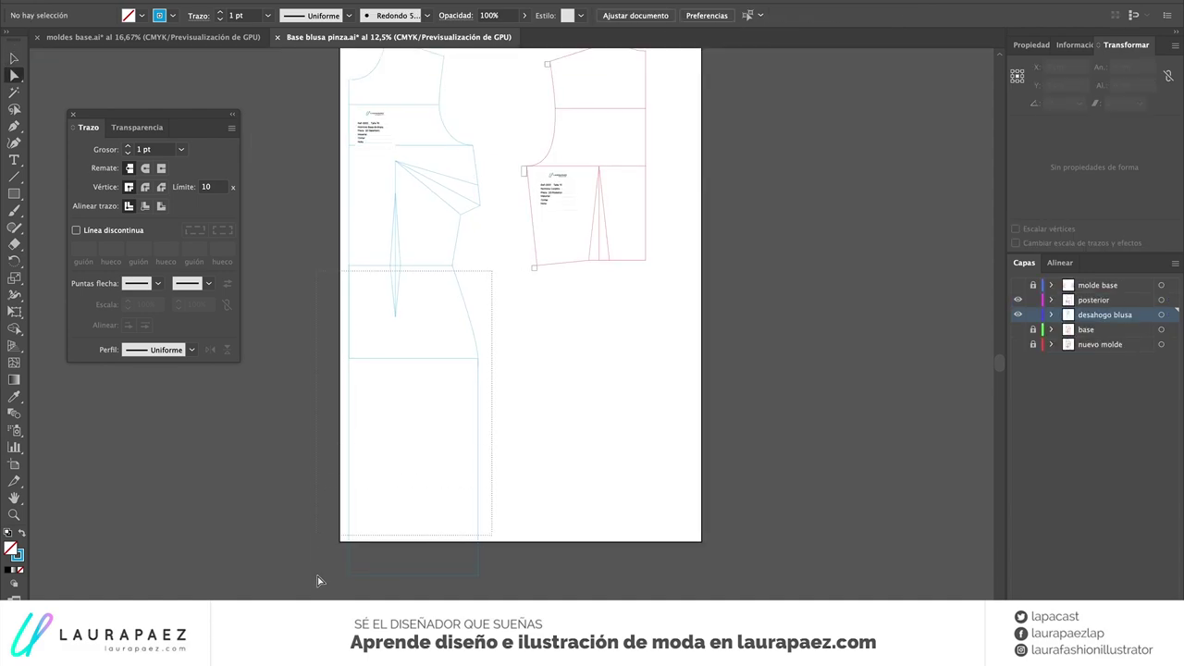
drag(317, 579, 521, 440)
key(v)
click(524, 323)
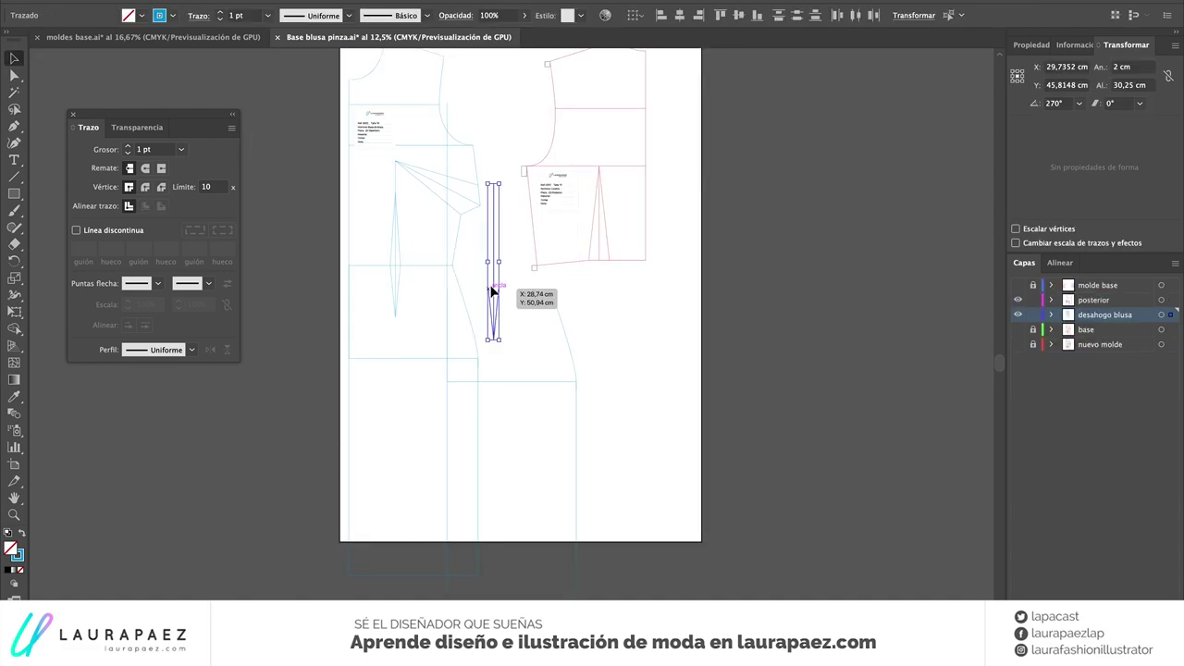
Reflect the blue desahogo blusa outline vertically and move it beside the back piece
click(576, 396)
right_click(575, 381)
click(767, 582)
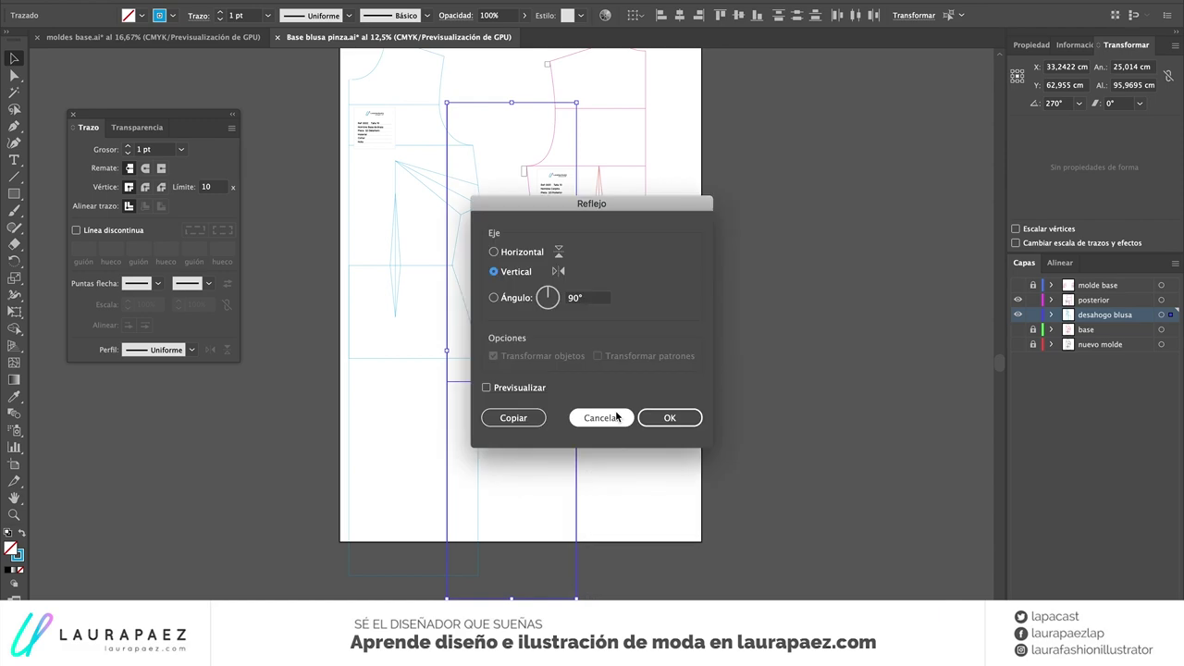
key(Return)
drag(578, 399, 648, 376)
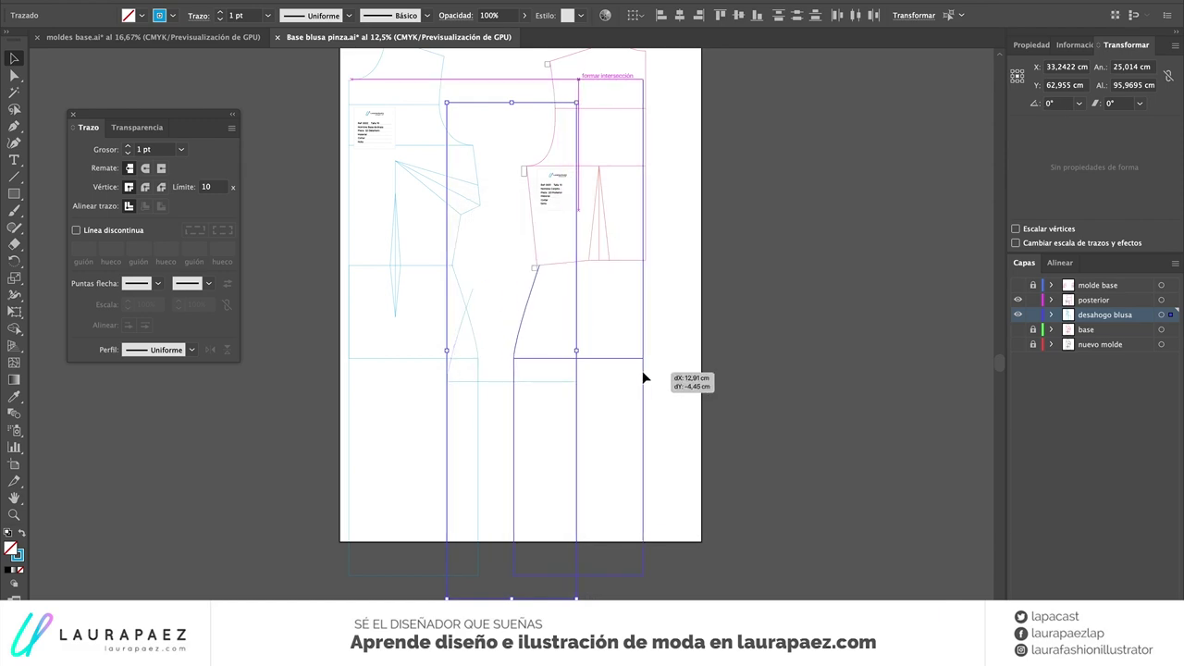
Deselect everything, then pick the mirrored outline's path with Direct Selection
scroll(532, 277, up, 1)
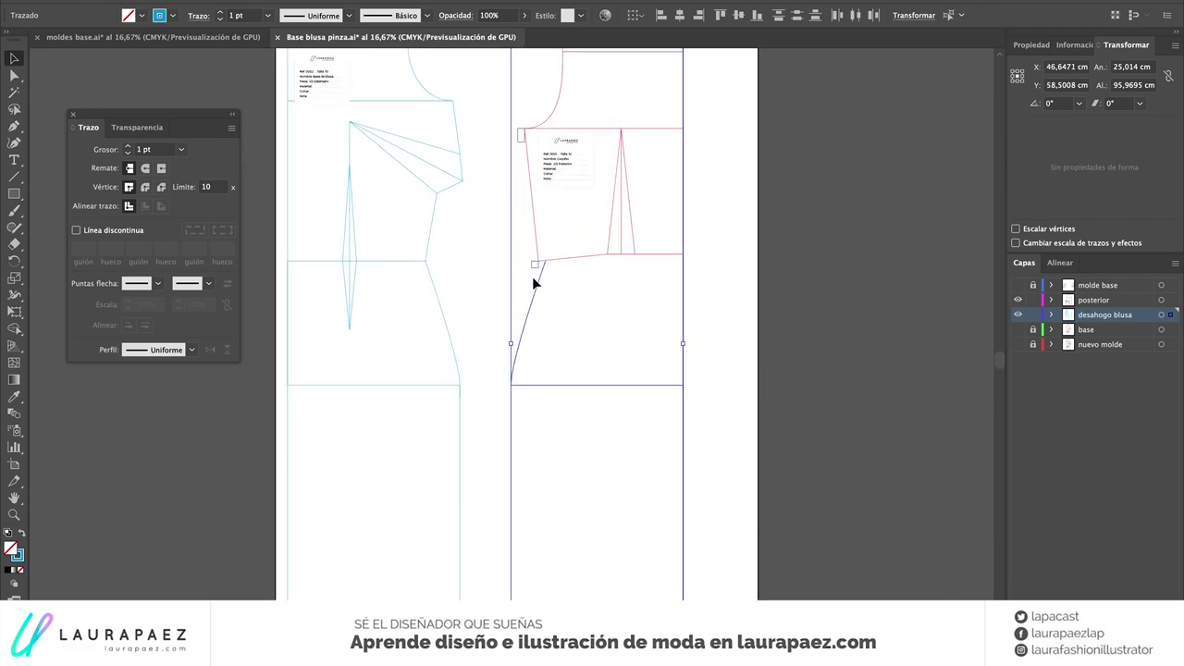
key(ctrl+shift+a)
key(a)
click(549, 263)
scroll(558, 291, up, 2)
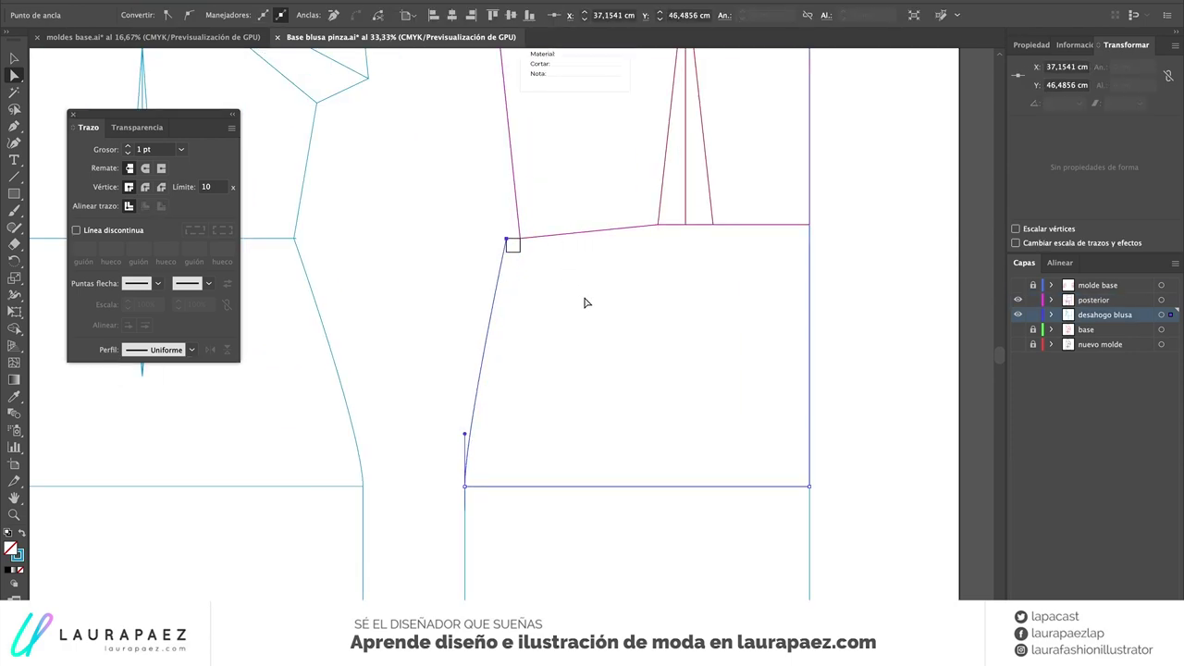
Start a Pen seam line at the back piece's hem corner square
scroll(843, 306, down, 1)
click(843, 306)
scroll(842, 305, down, 2)
scroll(780, 191, up, 1)
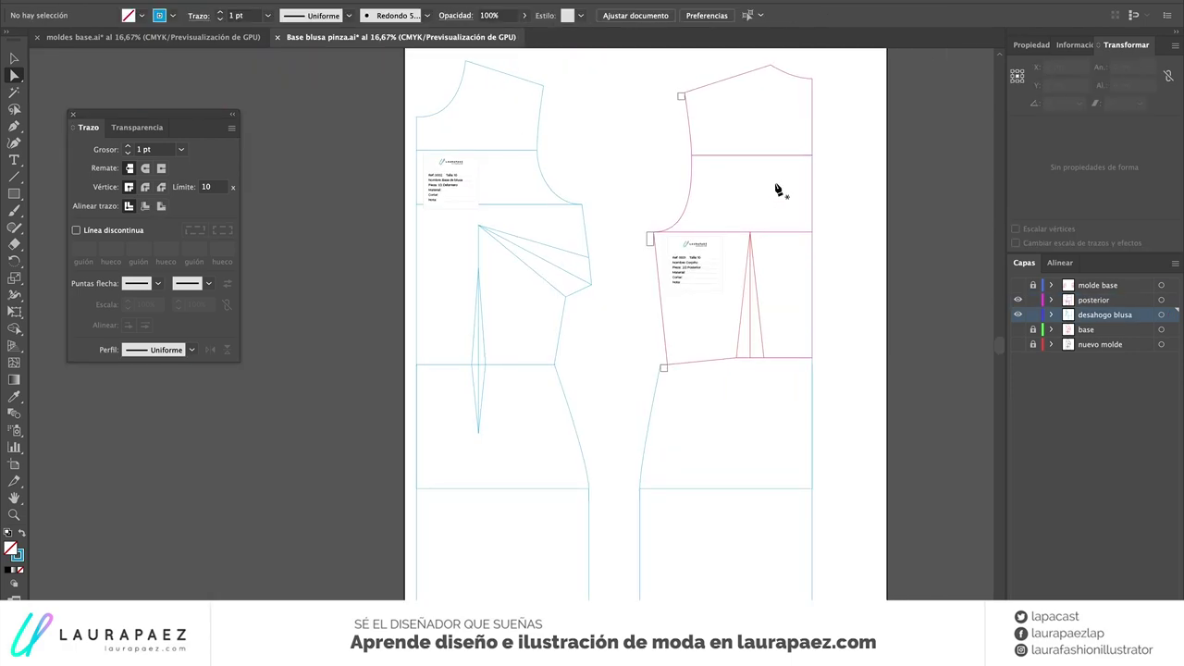
scroll(582, 416, up, 2)
key(p)
click(581, 409)
Move a corner square into place, then add a curved anchor along the armhole
scroll(647, 184, up, 5)
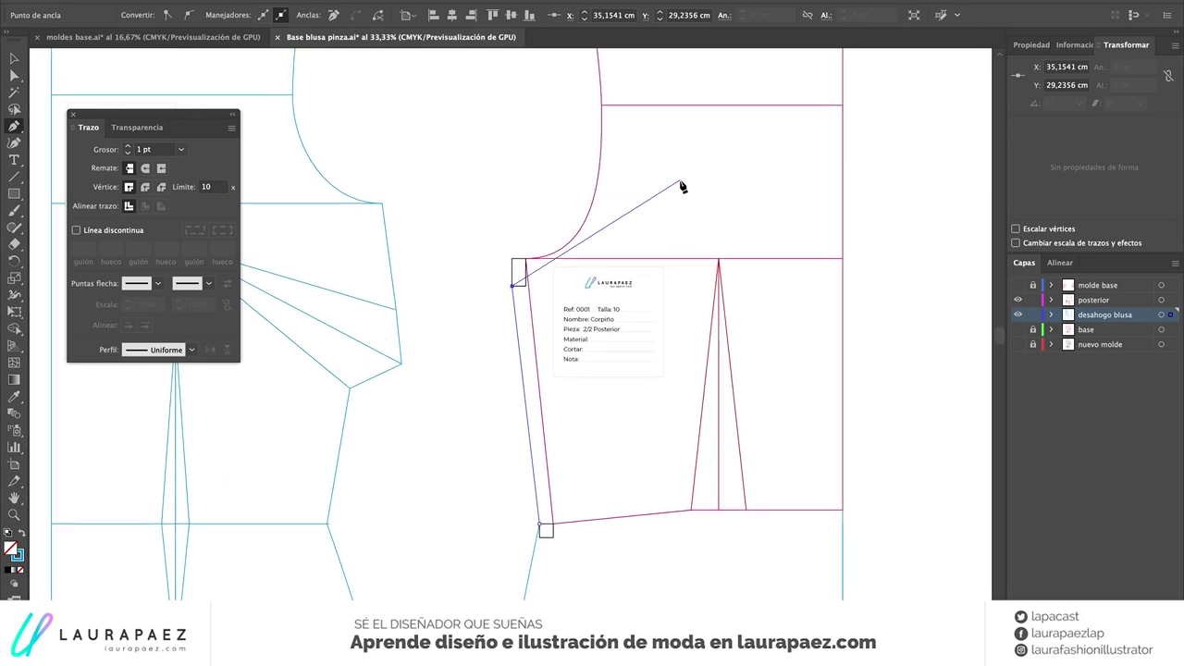
key(v)
drag(565, 69, 587, 205)
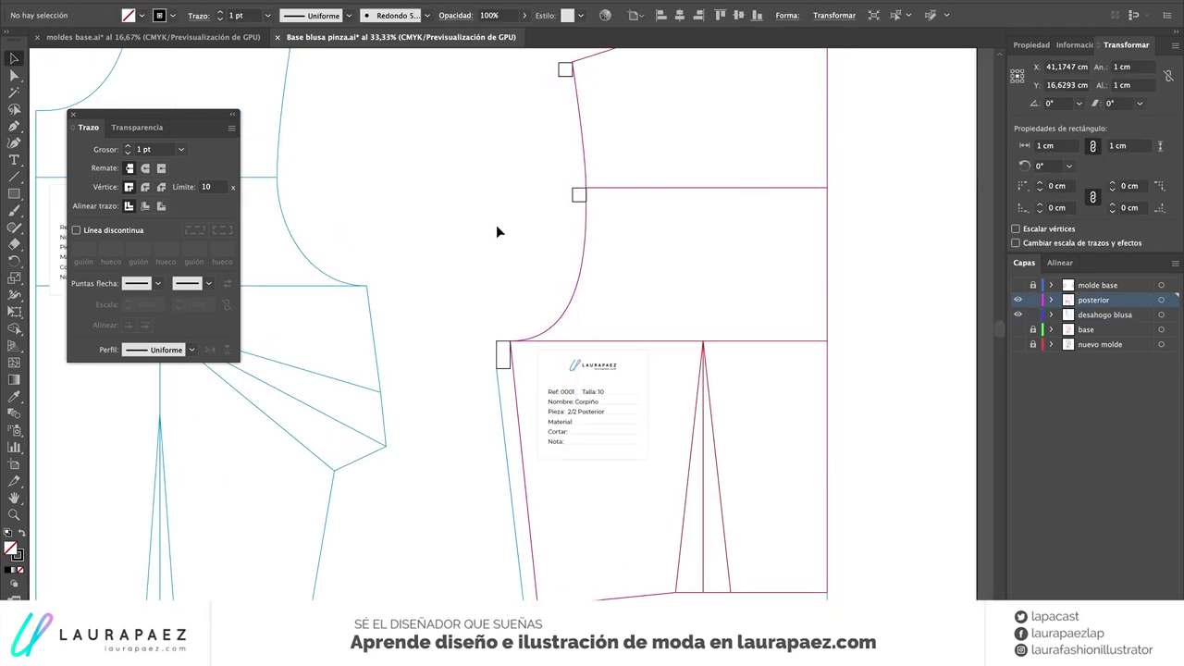
key(p)
click(496, 367)
drag(564, 135, 558, 86)
Move a square to the shoulder point and rotate it to follow the shoulder line
key(v)
mouse_move(558, 157)
mouse_down()
mouse_move(750, 111)
mouse_move(767, 84)
mouse_move(828, 138)
mouse_up()
scroll(739, 102, up, 2)
key(a)
click(441, 191)
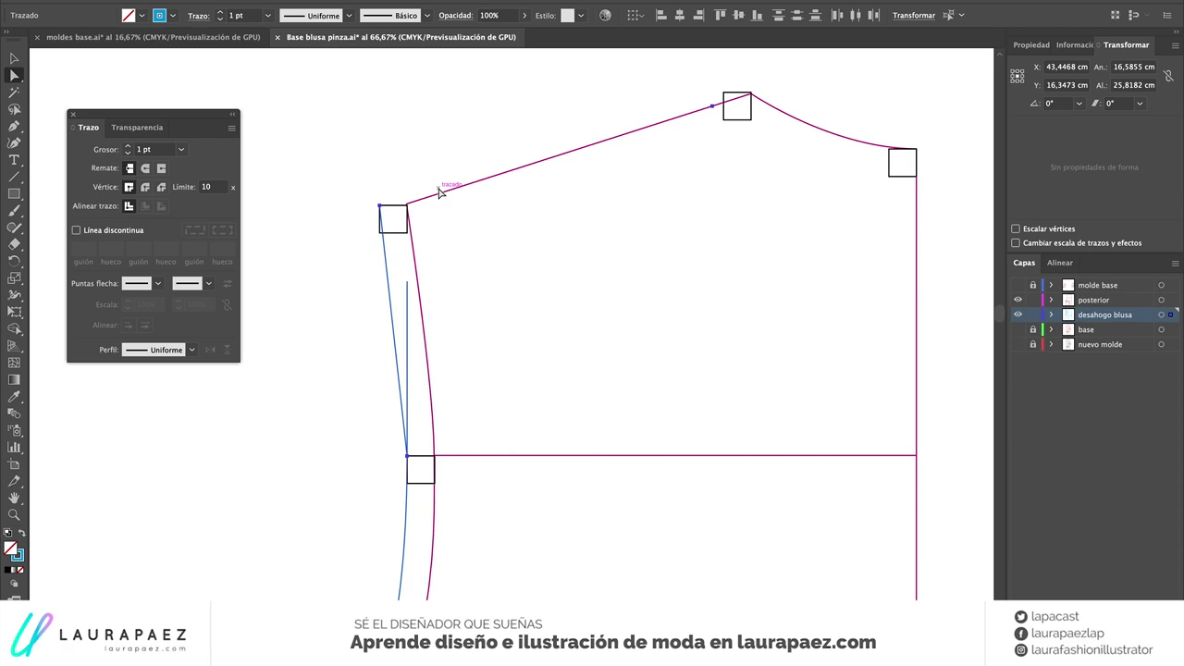
scroll(411, 467, down, 2)
scroll(555, 298, up, 1)
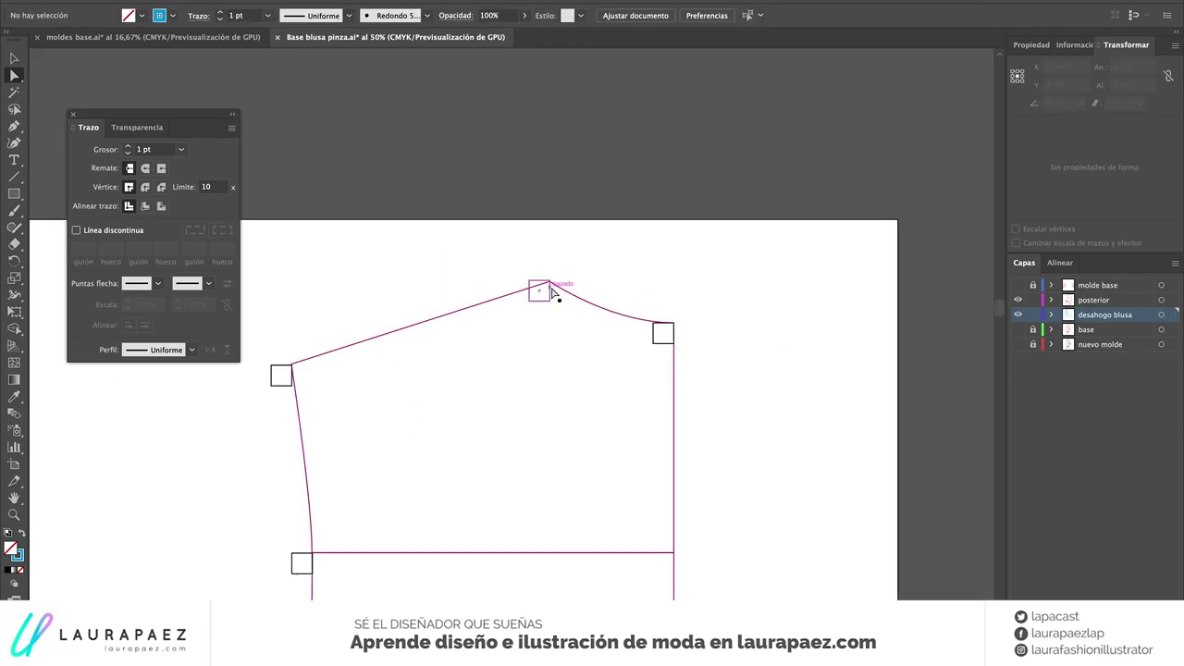
click(546, 289)
scroll(550, 283, up, 3)
mouse_move(543, 289)
mouse_down()
mouse_move(547, 339)
mouse_move(601, 249)
mouse_up()
scroll(601, 249, down, 2)
scroll(602, 249, down, 1)
Continue the seam line through the shoulder square's corner and curve the armhole
key(p)
click(747, 346)
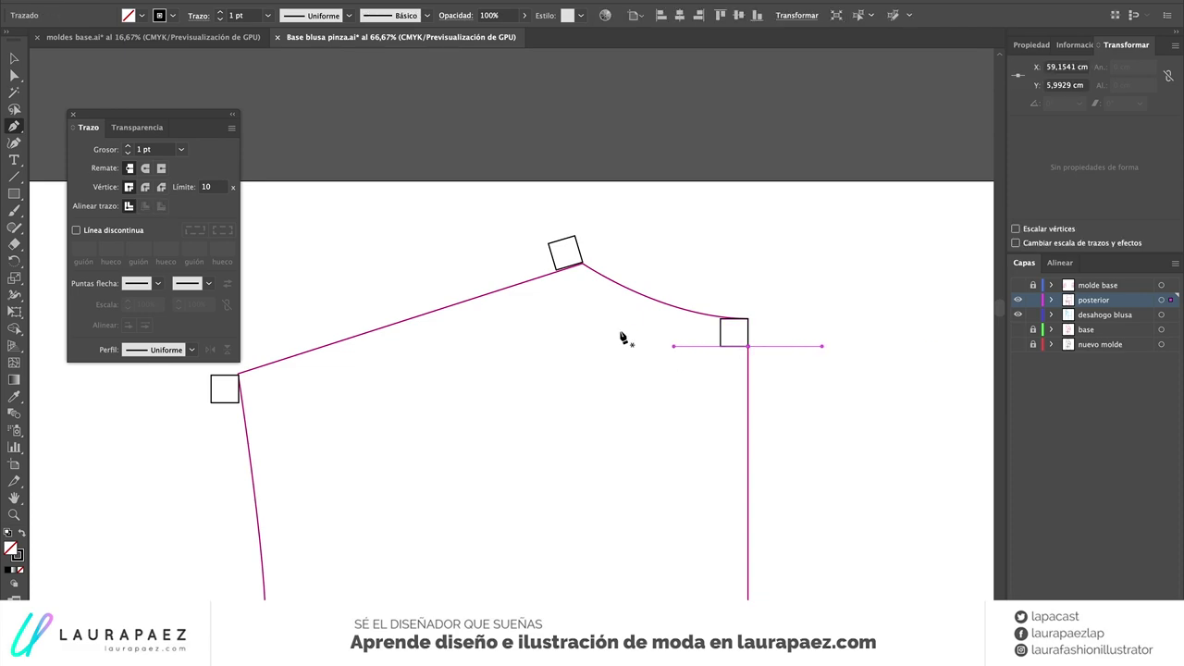
scroll(560, 279, up, 3)
click(560, 268)
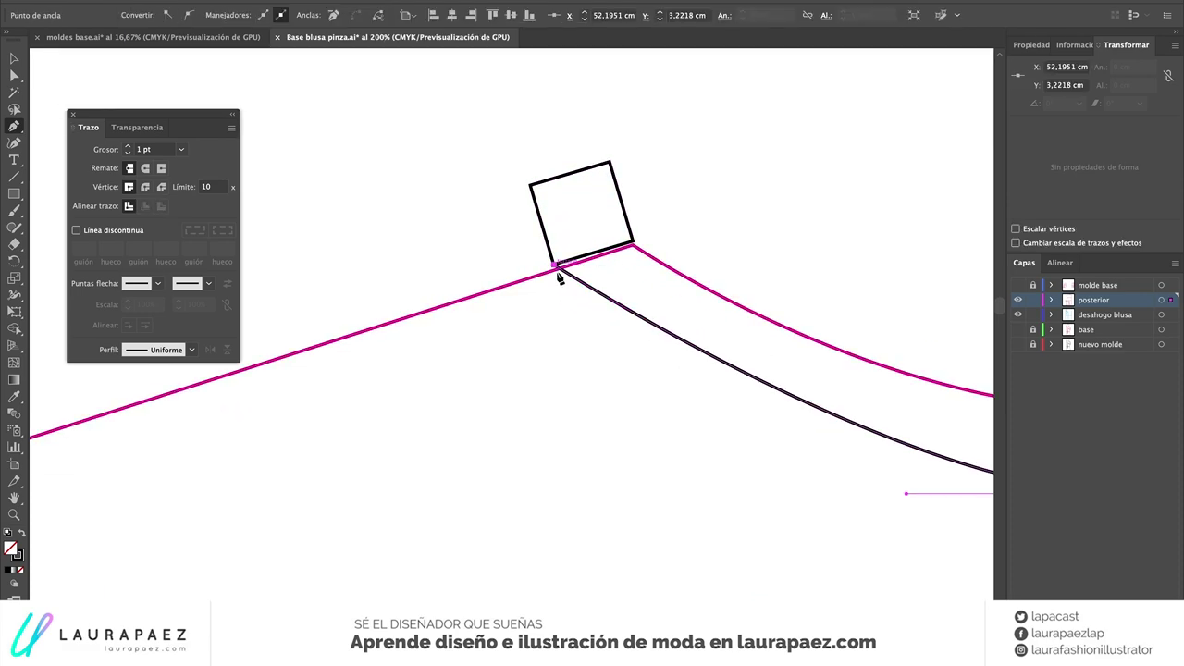
scroll(561, 267, down, 2)
drag(507, 225, 548, 300)
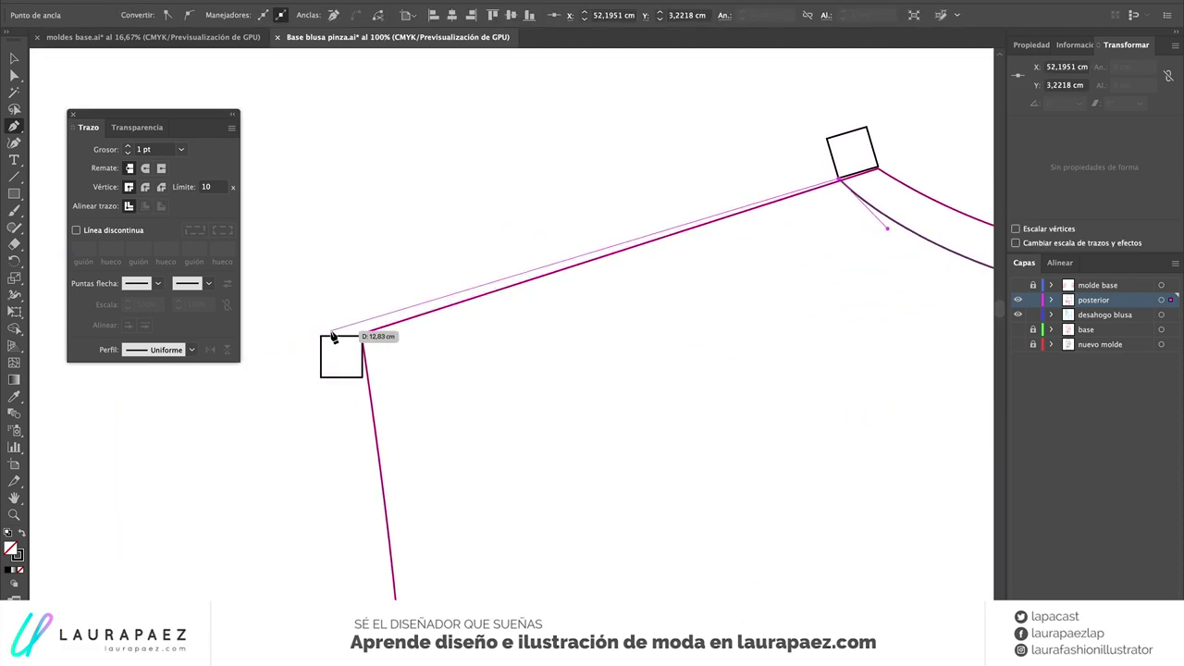
scroll(339, 336, down, 2)
mouse_move(333, 338)
mouse_down()
mouse_move(463, 381)
mouse_move(471, 362)
mouse_up()
scroll(401, 542, down, 3)
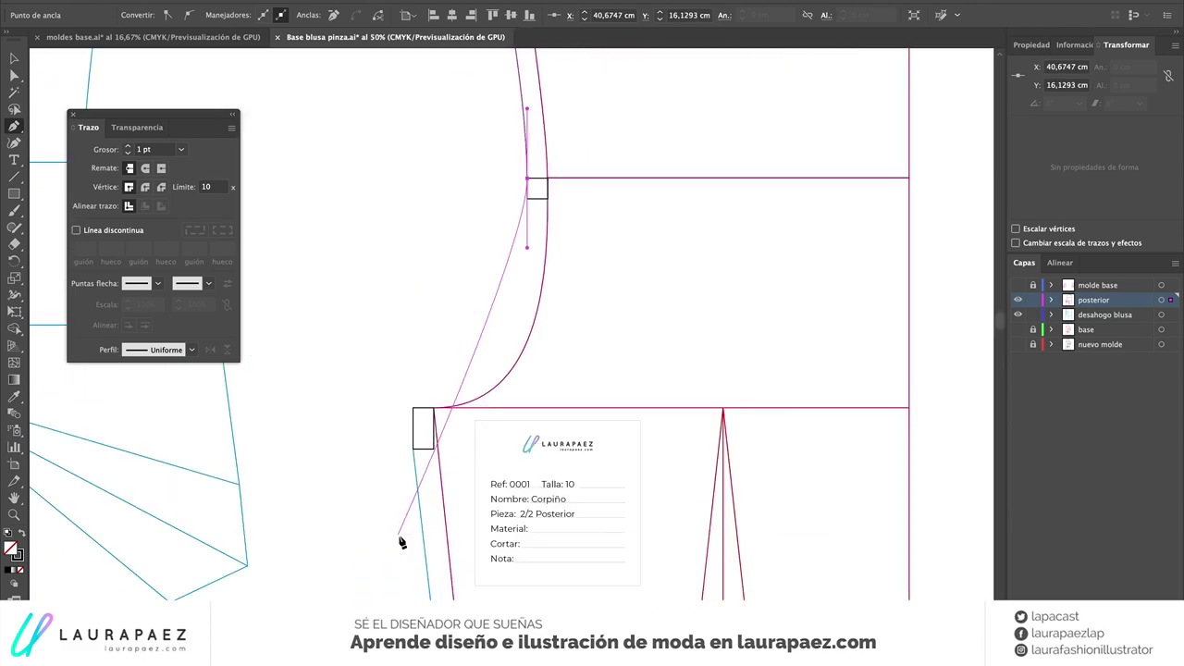
drag(224, 458, 294, 453)
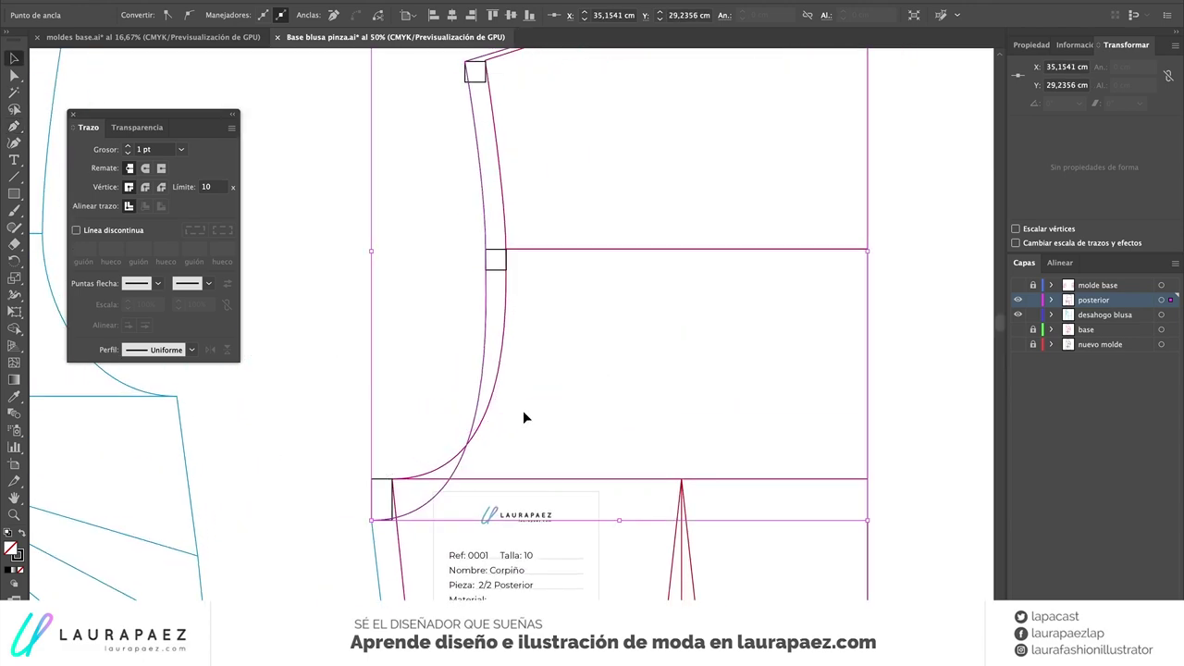
scroll(382, 565, up, 3)
Add a shoulder anchor and end the outline at the side-waist corner
key(v)
click(909, 341)
key(p)
click(803, 238)
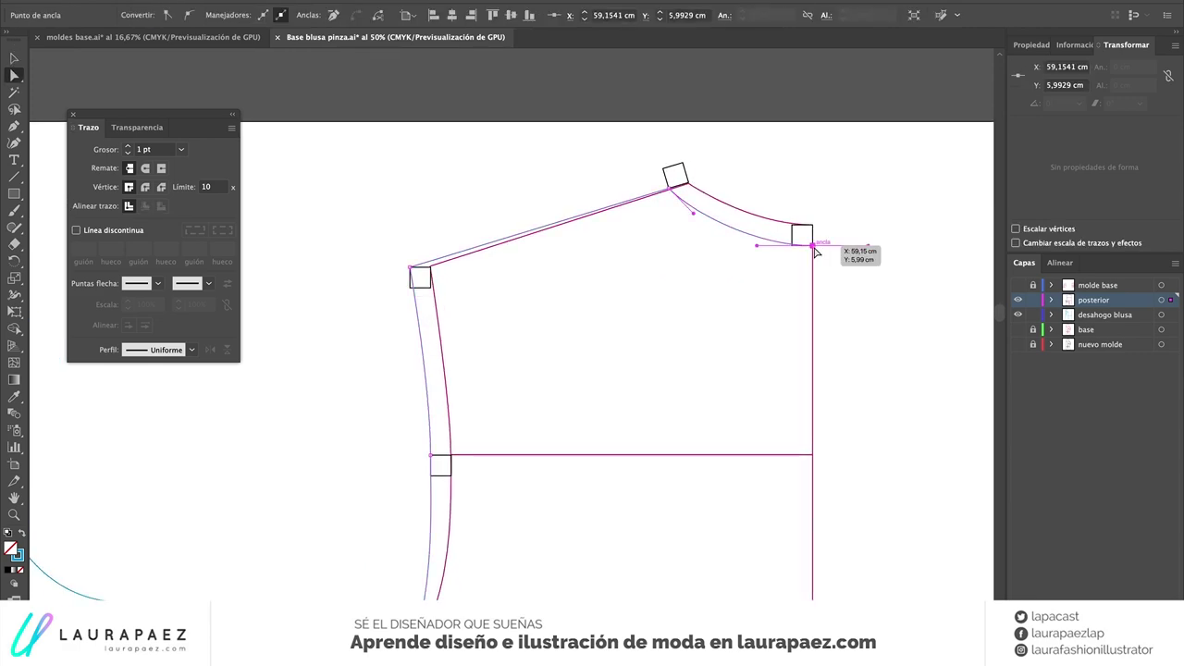
scroll(814, 249, down, 3)
scroll(814, 259, down, 2)
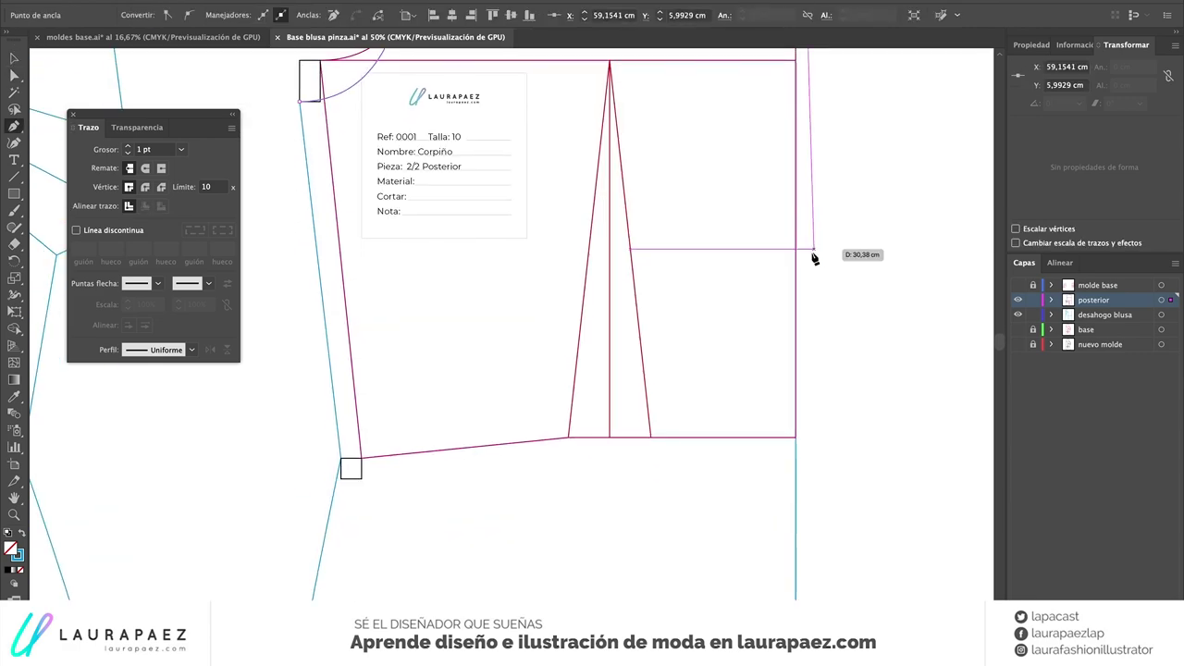
key(v)
click(798, 454)
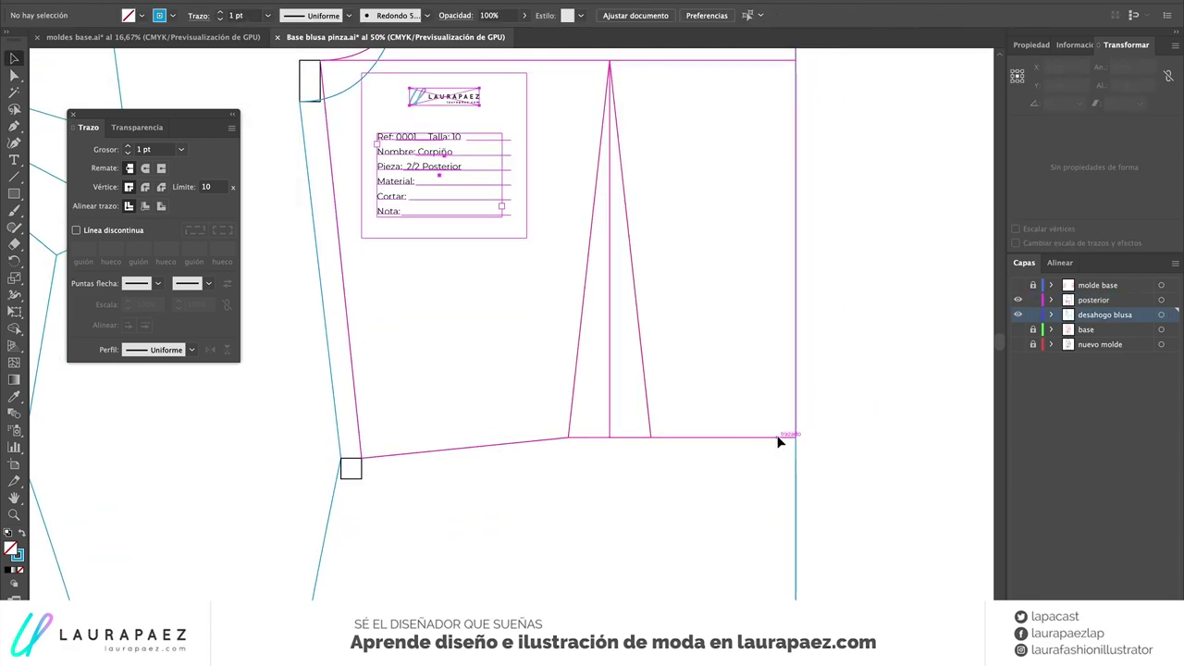
scroll(778, 442, down, 3)
scroll(740, 454, up, 1)
Recolour the back piece's magenta dart and guide lines blue with the Eyedropper
double_click(685, 454)
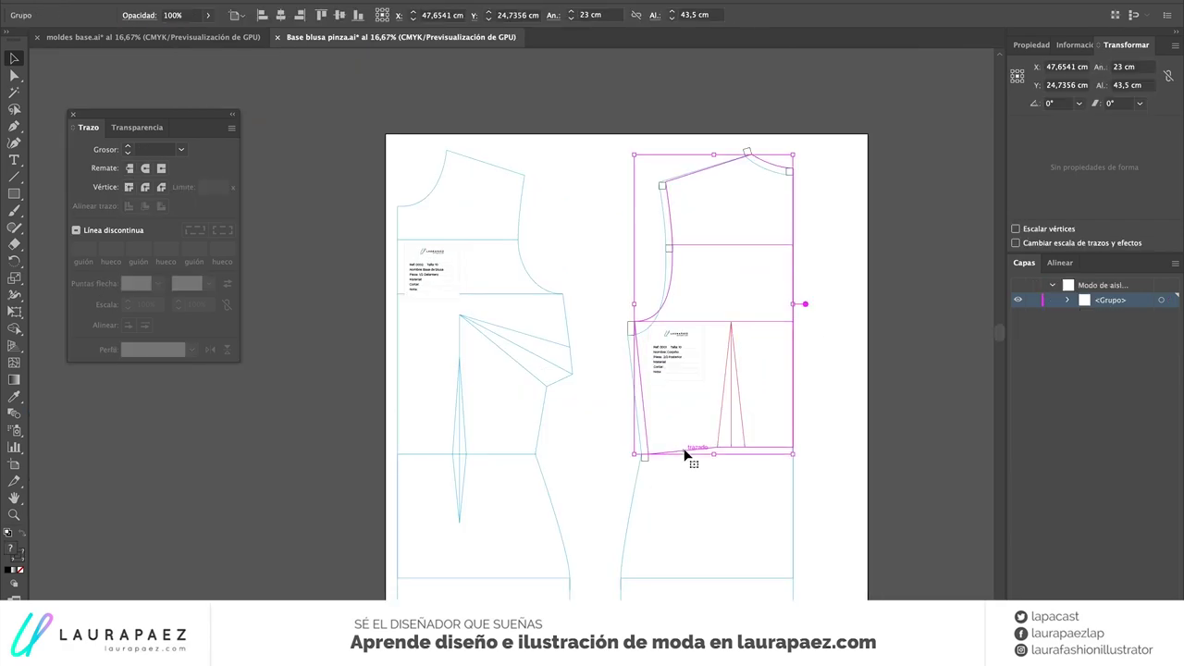
key(a)
drag(586, 148, 777, 348)
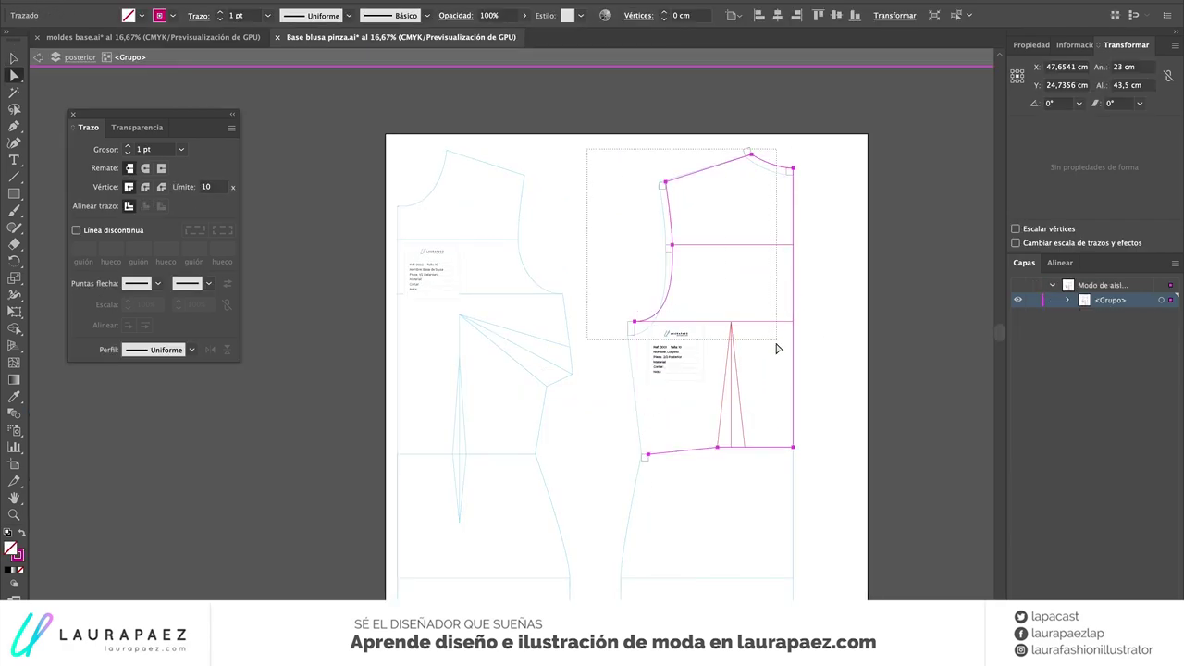
click(777, 347)
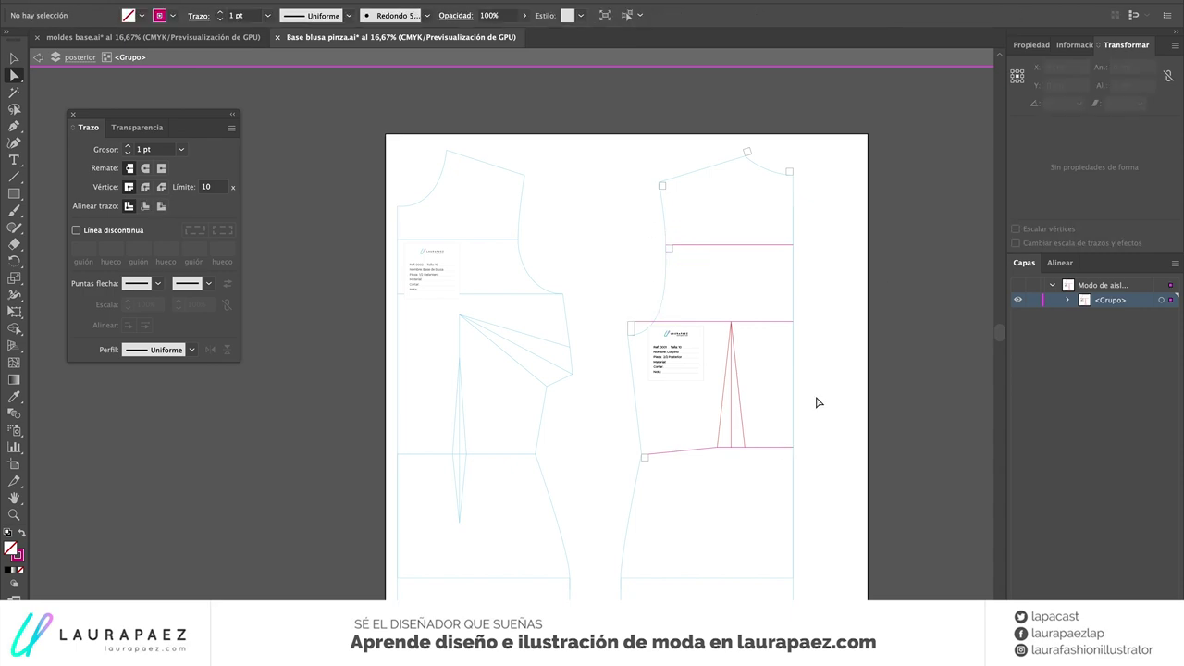
click(750, 453)
key(i)
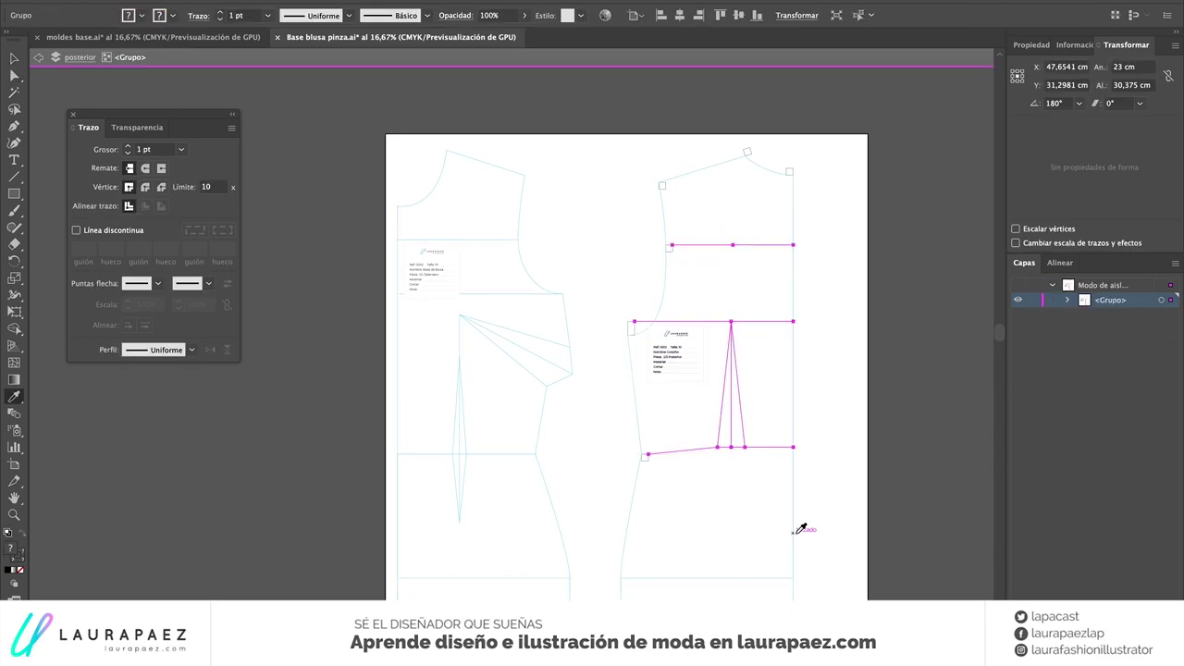
click(801, 529)
key(v)
click(788, 482)
Draw a 12 cm vertical line at 90° down from the waist anchor
key(ctrl+plus)
key(ctrl+plus)
key(ctrl+plus)
click(701, 126)
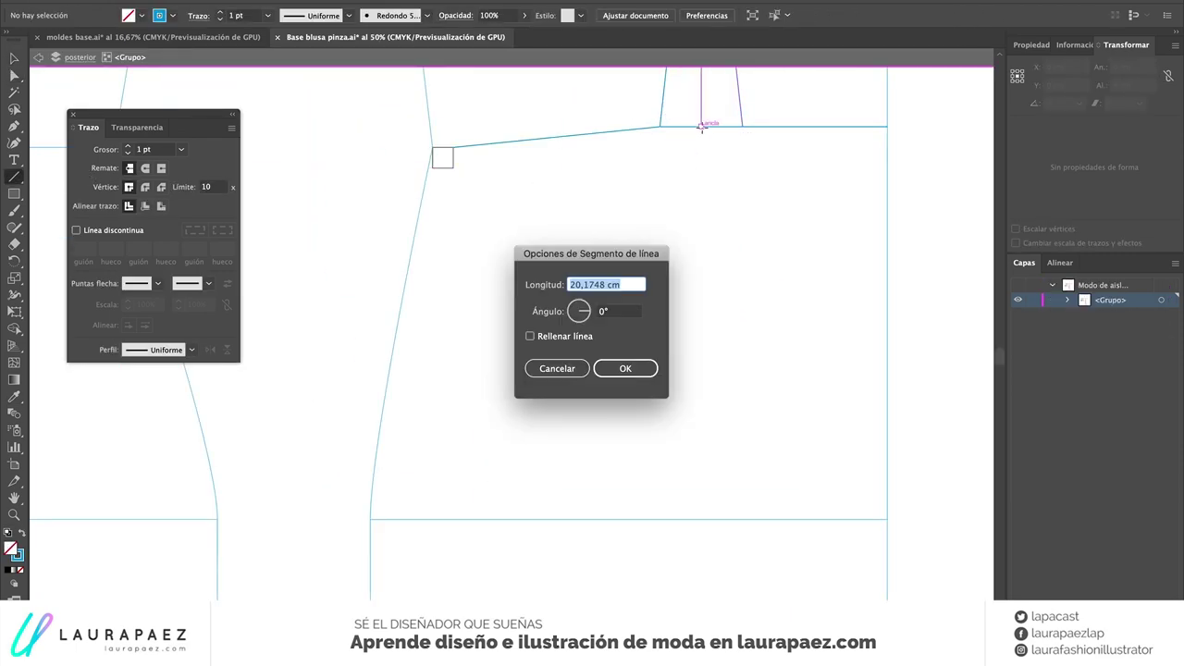
key(Tab)
text(90)
key(Return)
click(703, 124)
key(Tab)
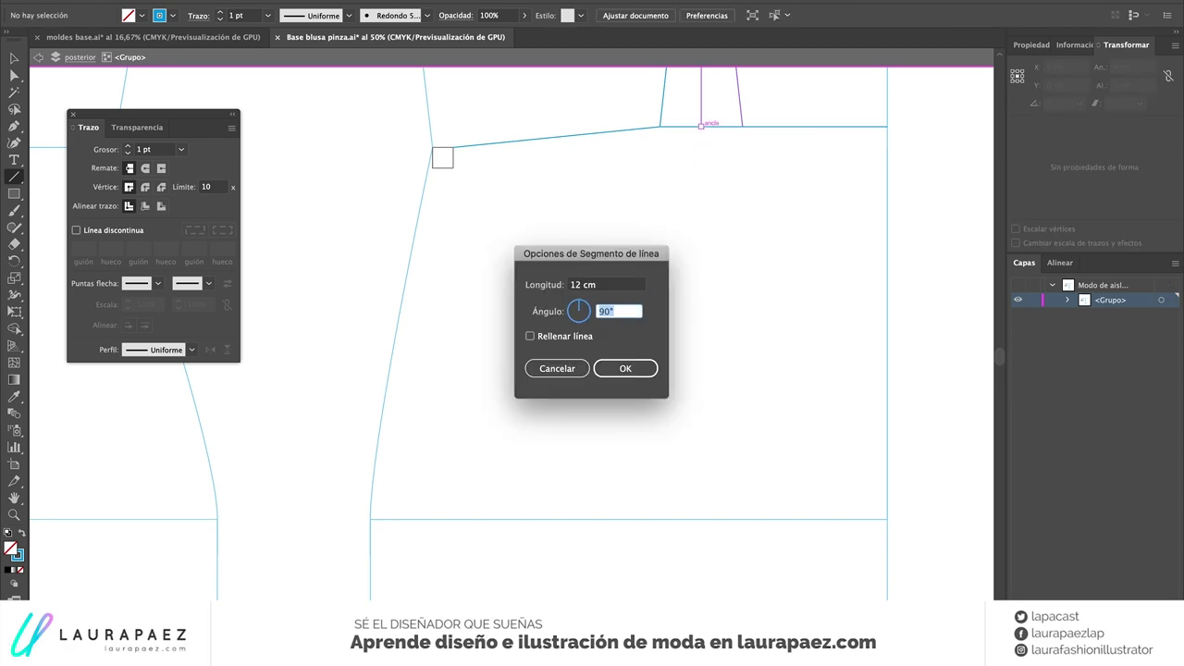
key(Return)
Pen the dart leg from the waist line to its tip on the centre line
key(p)
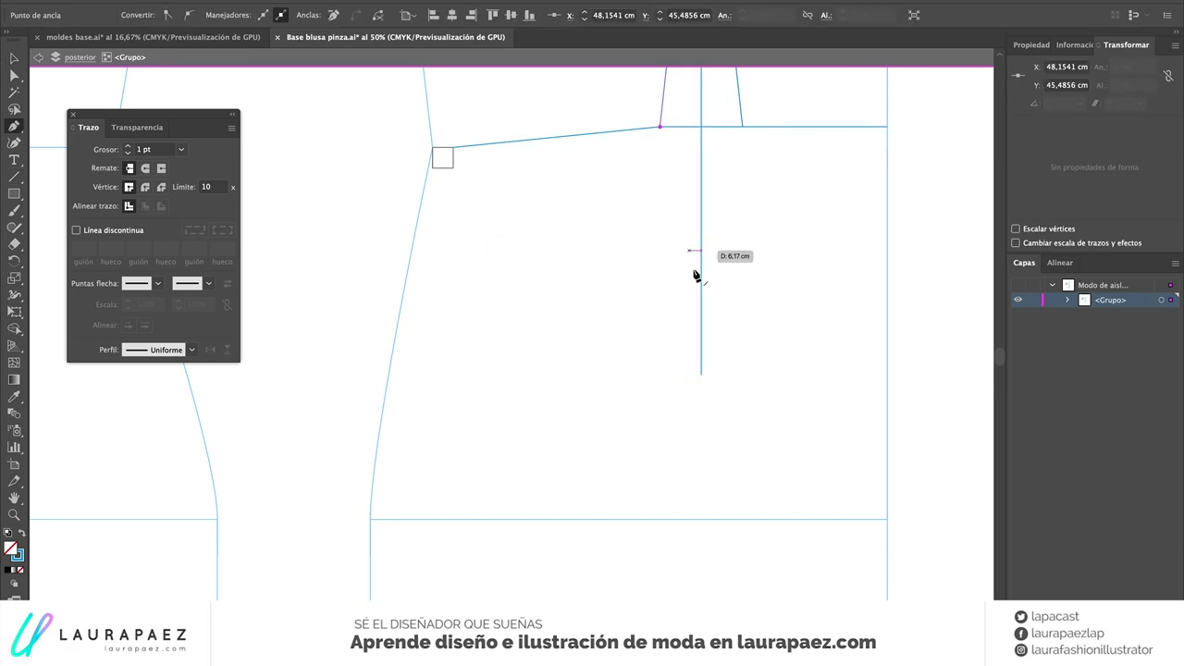
click(660, 127)
click(701, 375)
key(Return)
key(ctrl+minus)
key(v)
scroll(560, 176, up, 3)
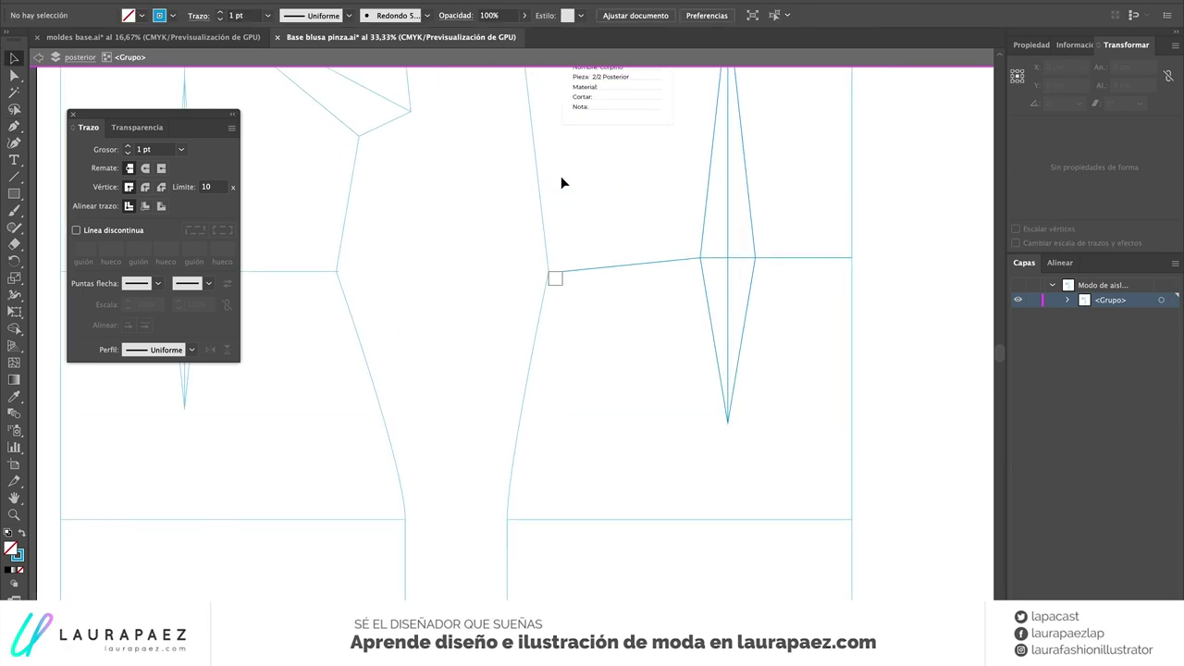
scroll(647, 177, up, 3)
key(Escape)
Lower the pink line group about 0.6 cm
click(490, 141)
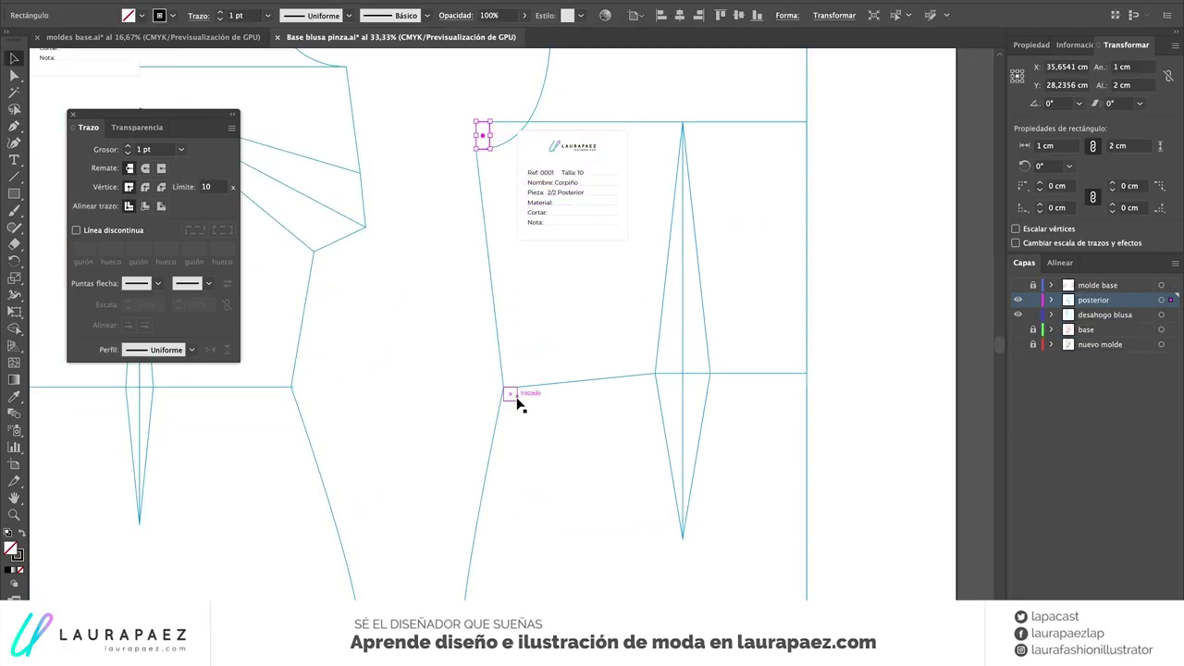
scroll(530, 216, up, 5)
scroll(574, 161, up, 4)
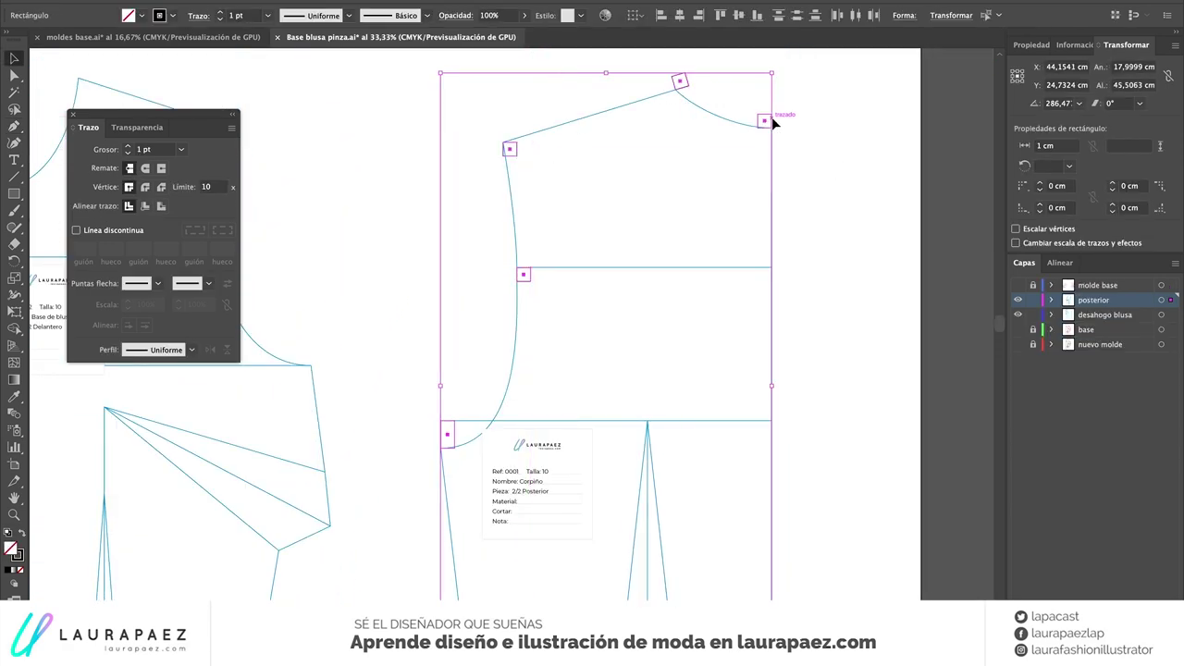
scroll(648, 185, down, 1)
click(544, 245)
click(532, 218)
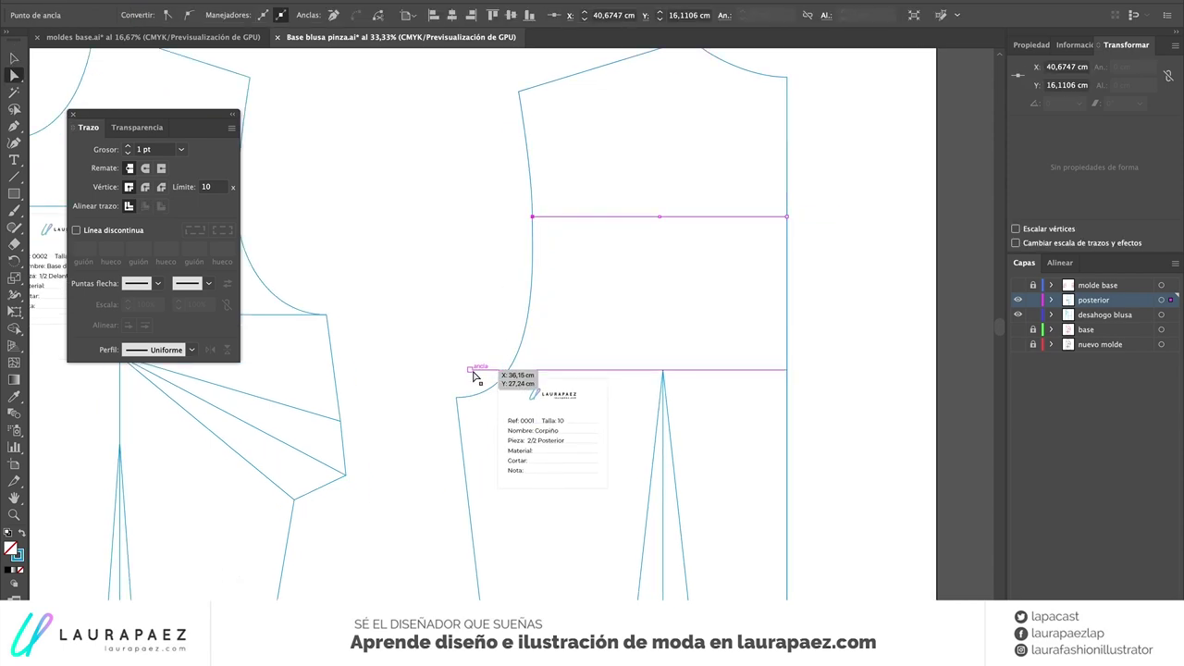
click(601, 370)
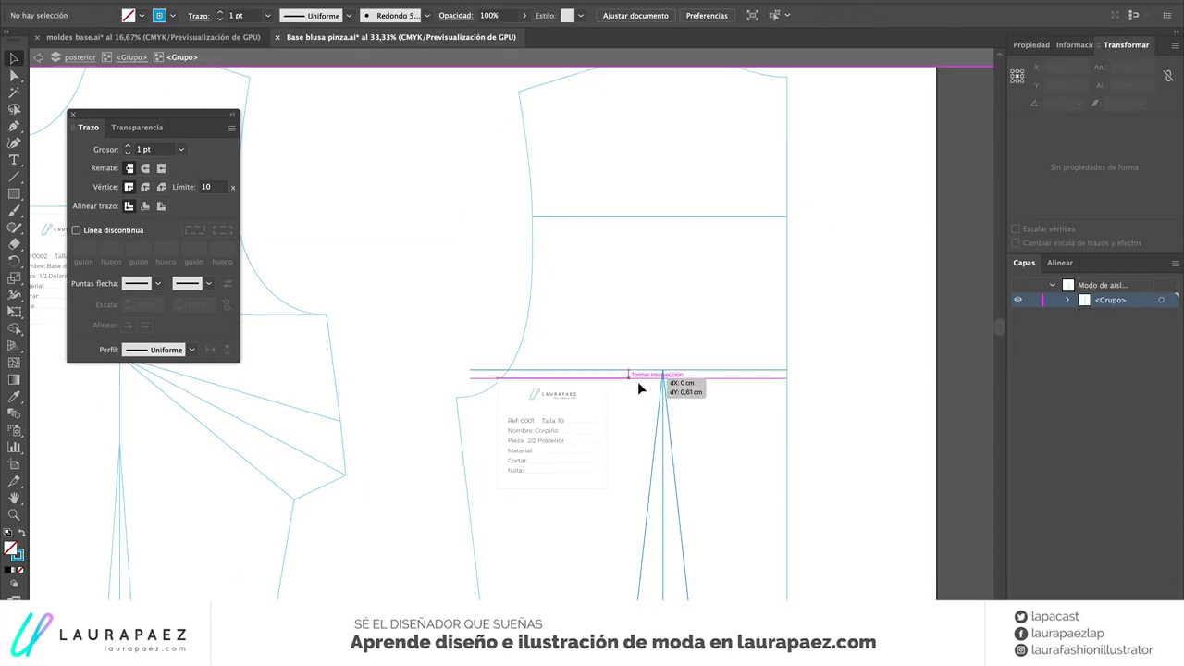
drag(627, 374, 637, 399)
click(462, 303)
scroll(555, 320, down, 2)
Zoom in on the back piece's label card, discarding an accidental text entry
click(555, 320)
scroll(555, 320, up, 2)
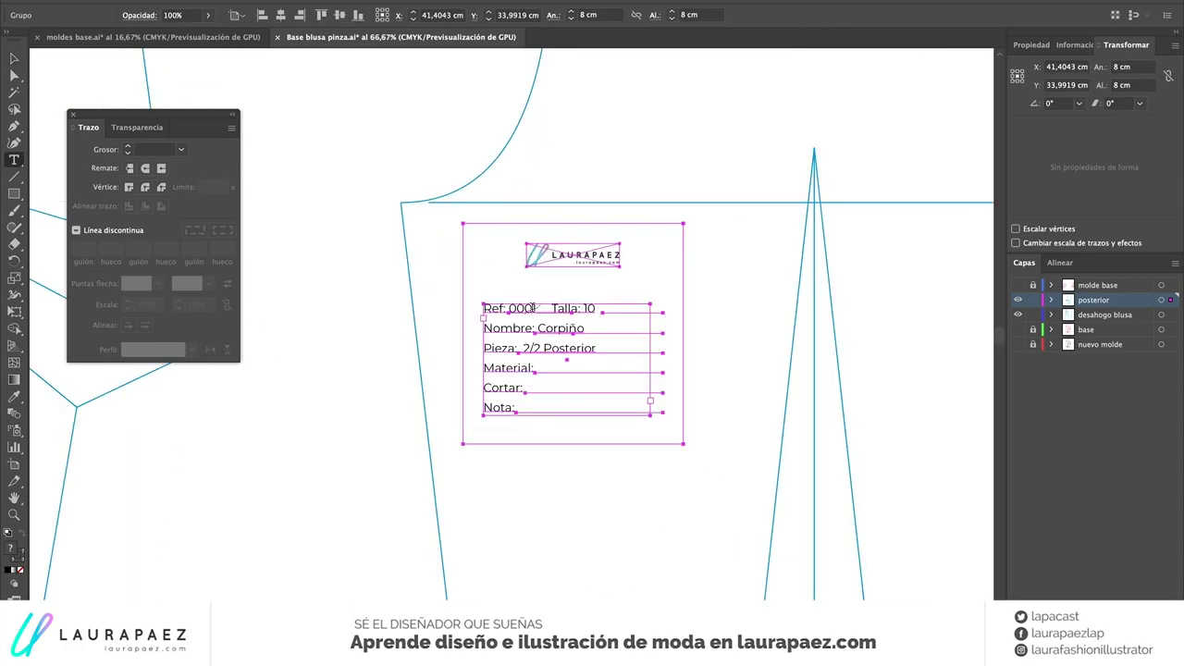
scroll(555, 320, up, 2)
key(t)
click(555, 315)
key(Escape)
click(14, 57)
Change the label's reference to 0003 and its name from Corpiño to 'Blusa base'
double_click(370, 352)
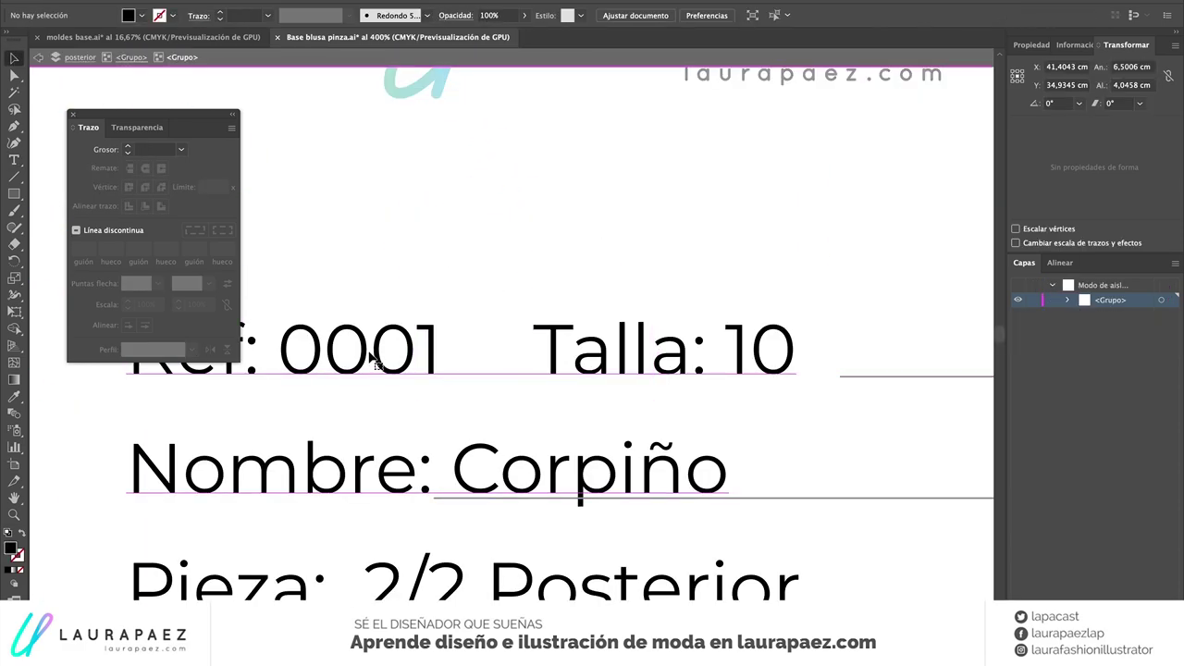
double_click(452, 350)
key(BackSpace)
text(3)
double_click(467, 456)
text(Blusa base)
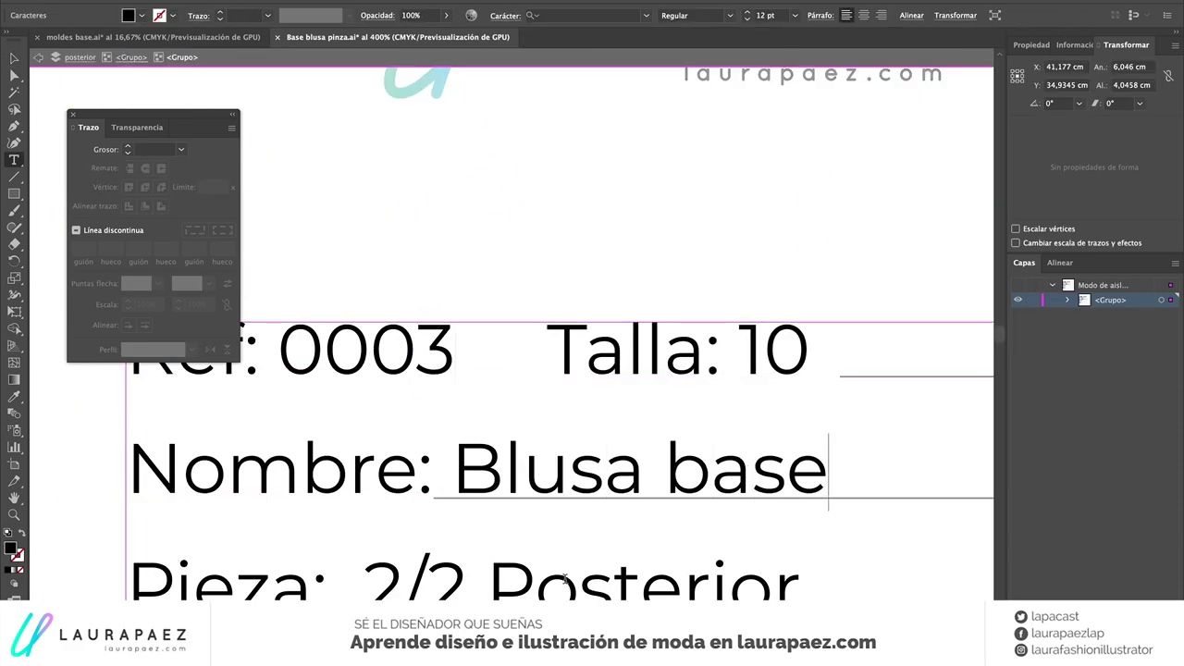
key(Escape)
key(Escape)
scroll(426, 211, down, 5)
key(a)
click(361, 169)
Extend the artboard downward to enclose the long pattern pieces
click(403, 397)
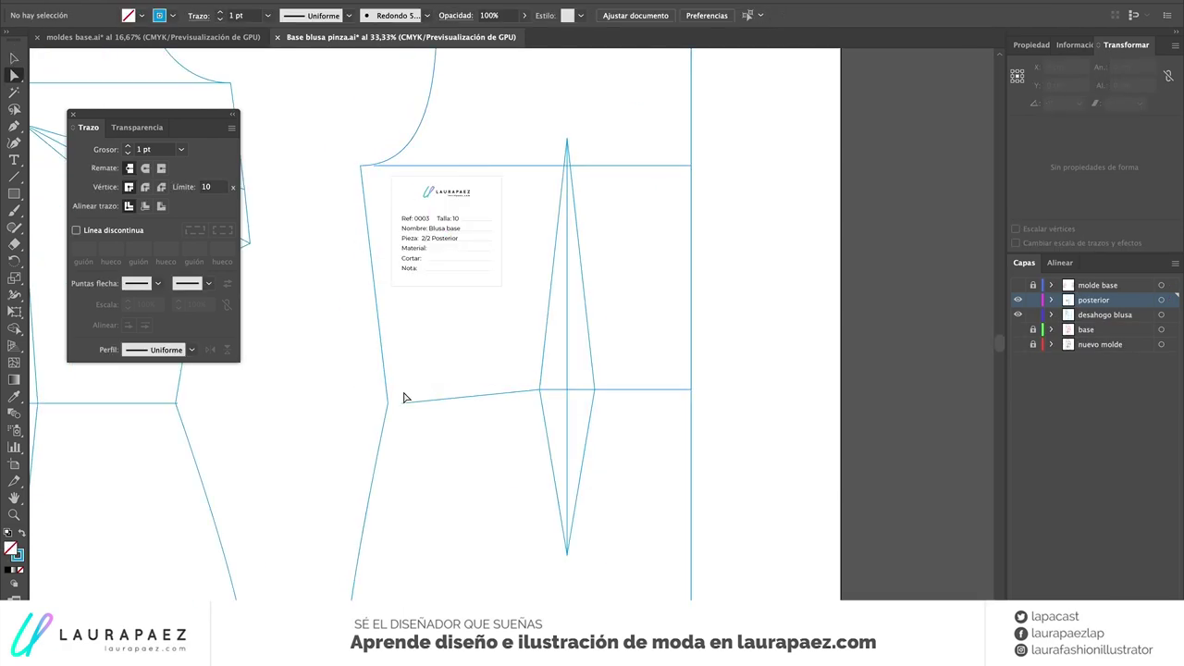
click(346, 426)
scroll(346, 425, down, 5)
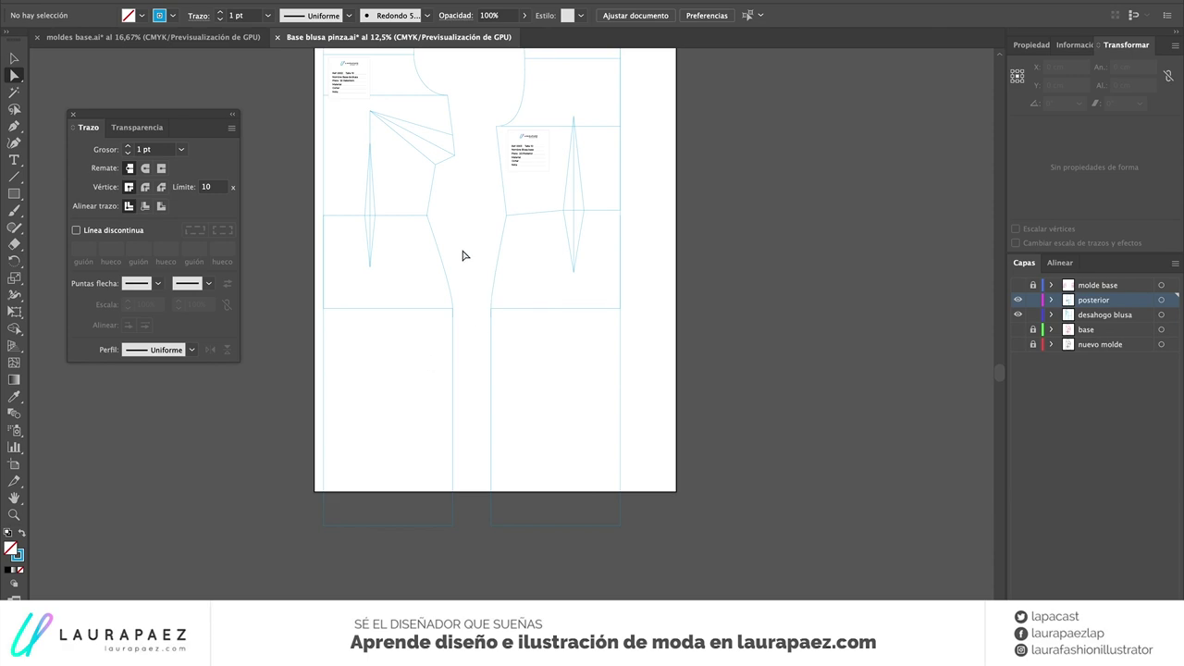
scroll(410, 553, down, 3)
key(shift+o)
drag(476, 502, 476, 555)
key(v)
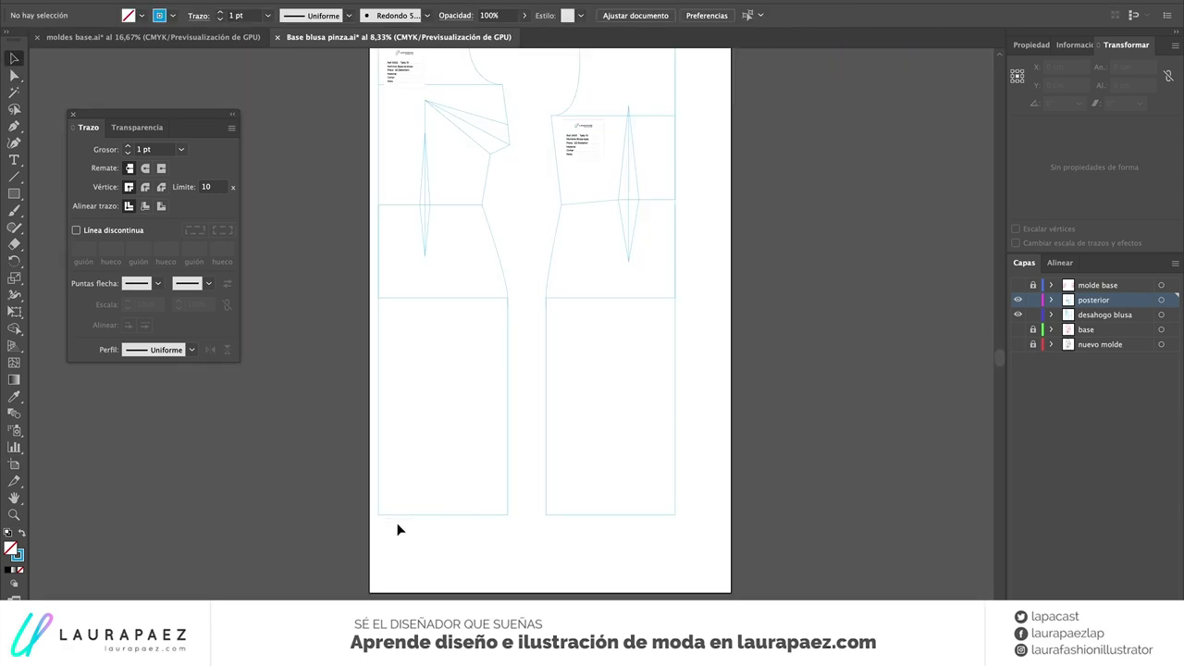
Add a 4 × 2 cm rectangle at the piece's bottom-left corner
click(323, 485)
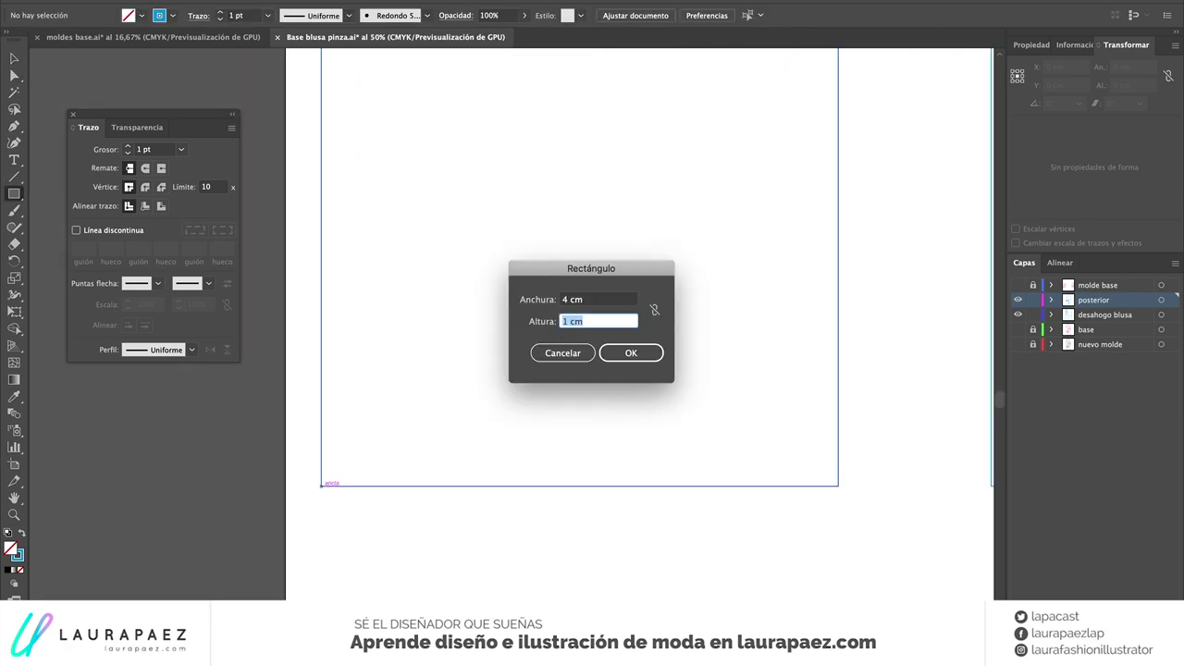
text(2)
key(Return)
key(p)
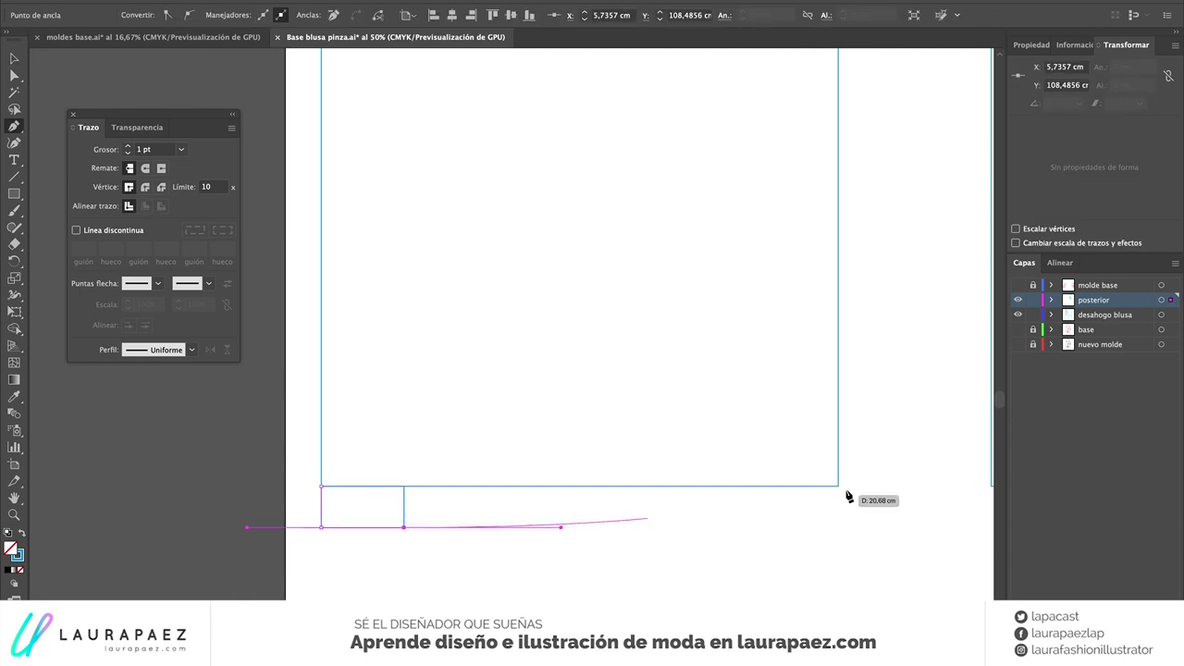
Draw a curved hem rising to the piece's bottom-right corner
click(840, 488)
key(v)
click(410, 499)
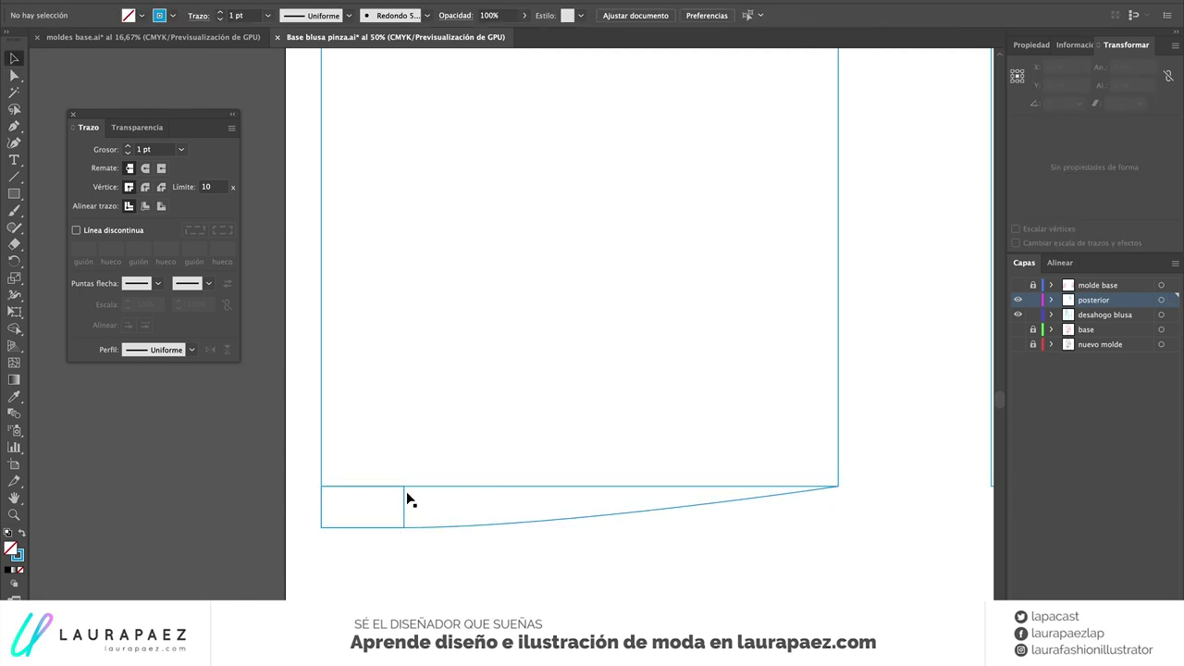
key(ctrl+minus)
key(ctrl+minus)
key(ctrl+minus)
scroll(586, 336, up, 2)
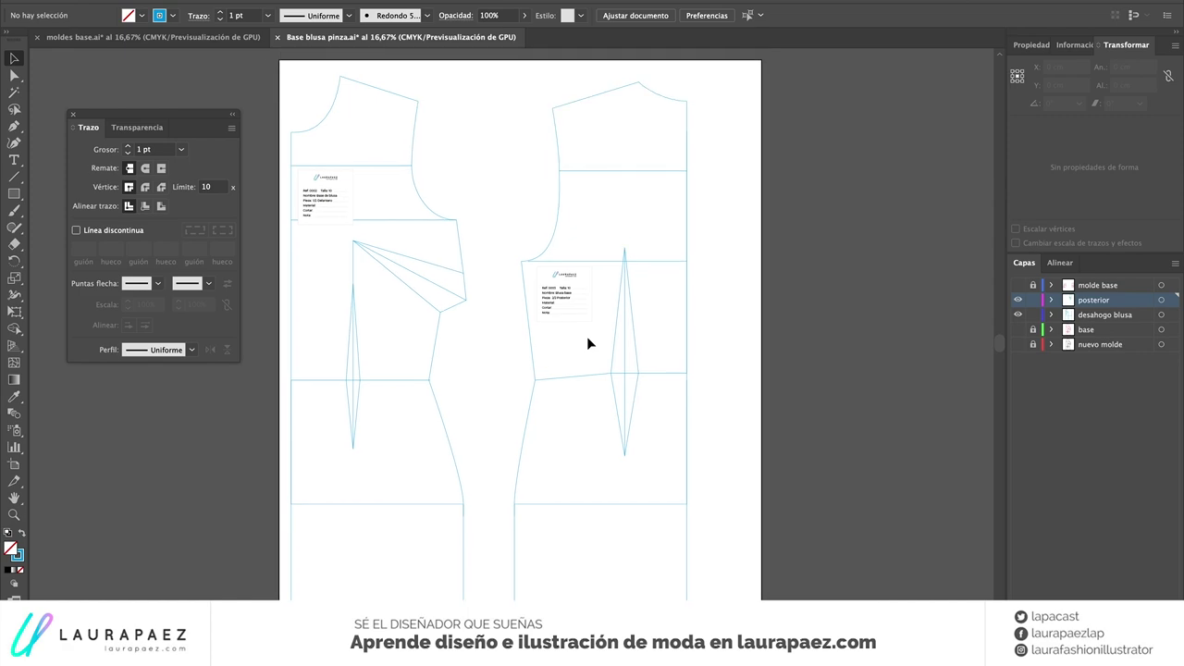
key(ctrl+plus)
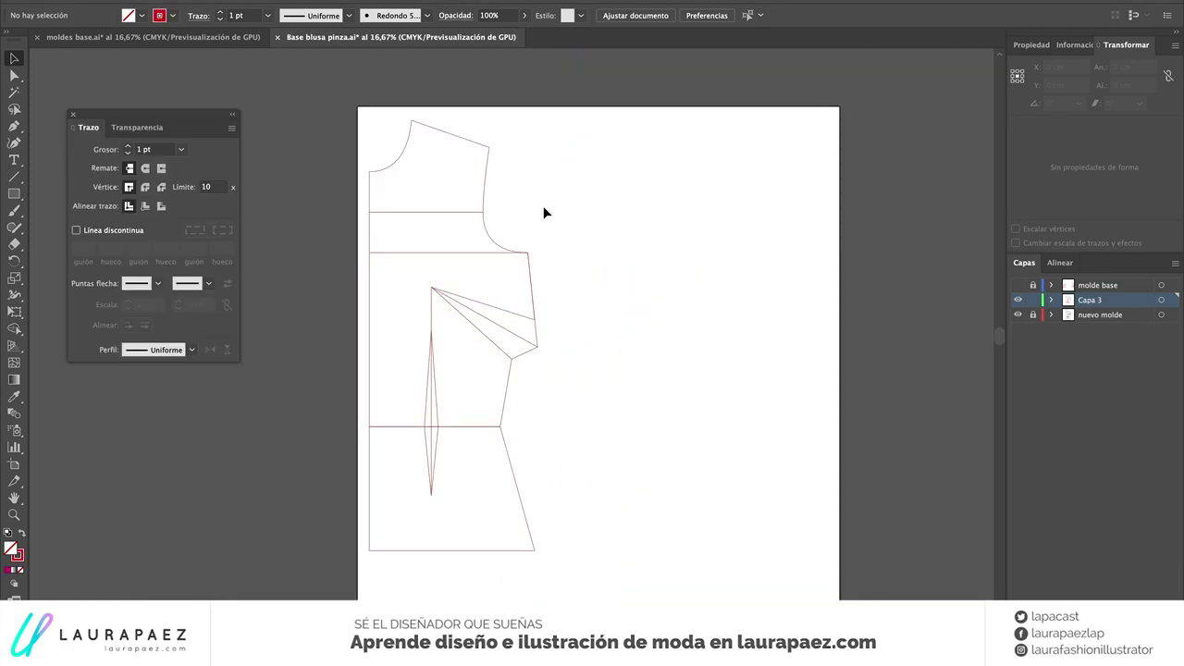
key(ctrl+plus)
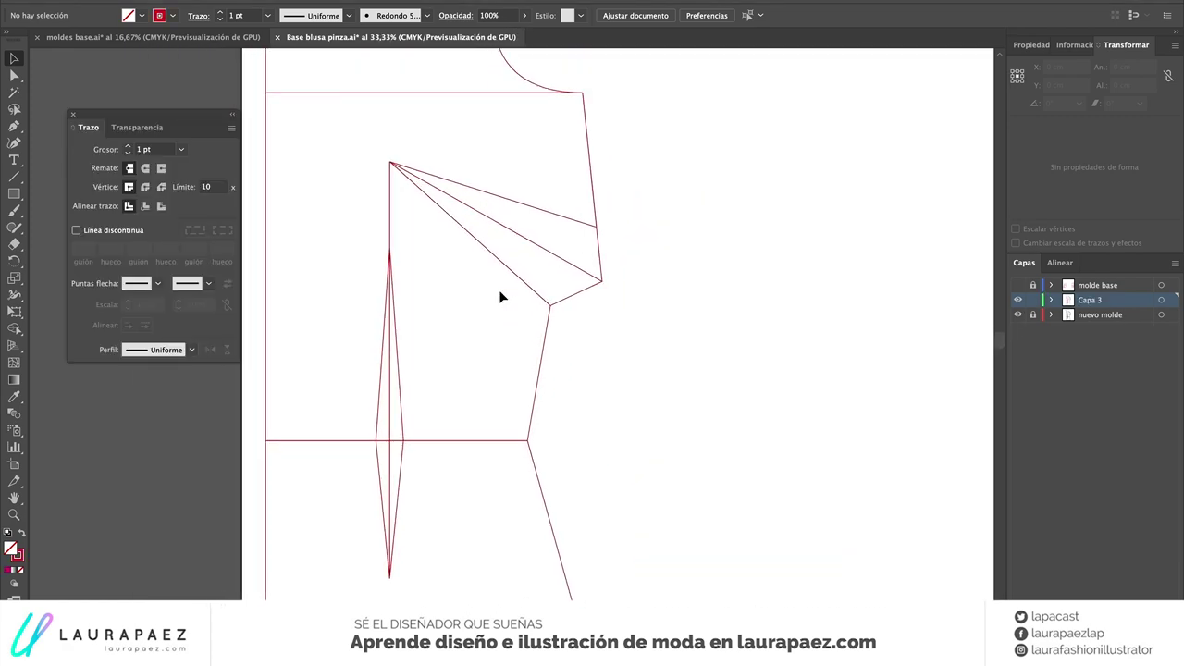
key(ctrl+minus)
click(564, 240)
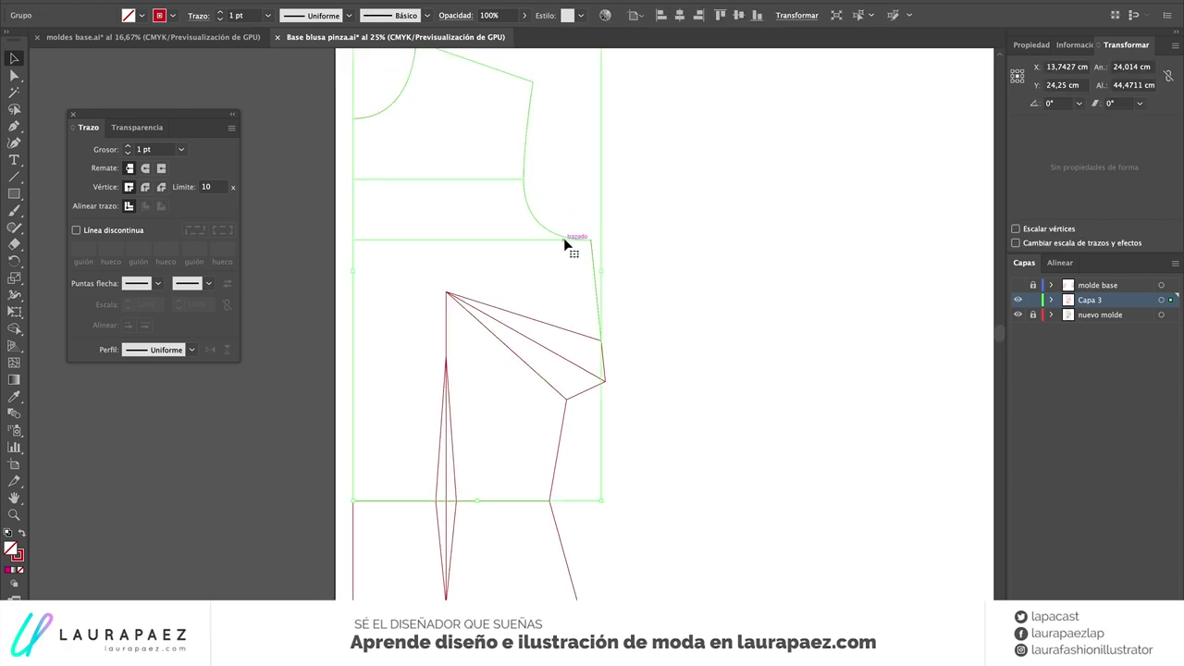
key(ctrl+minus)
text(base)
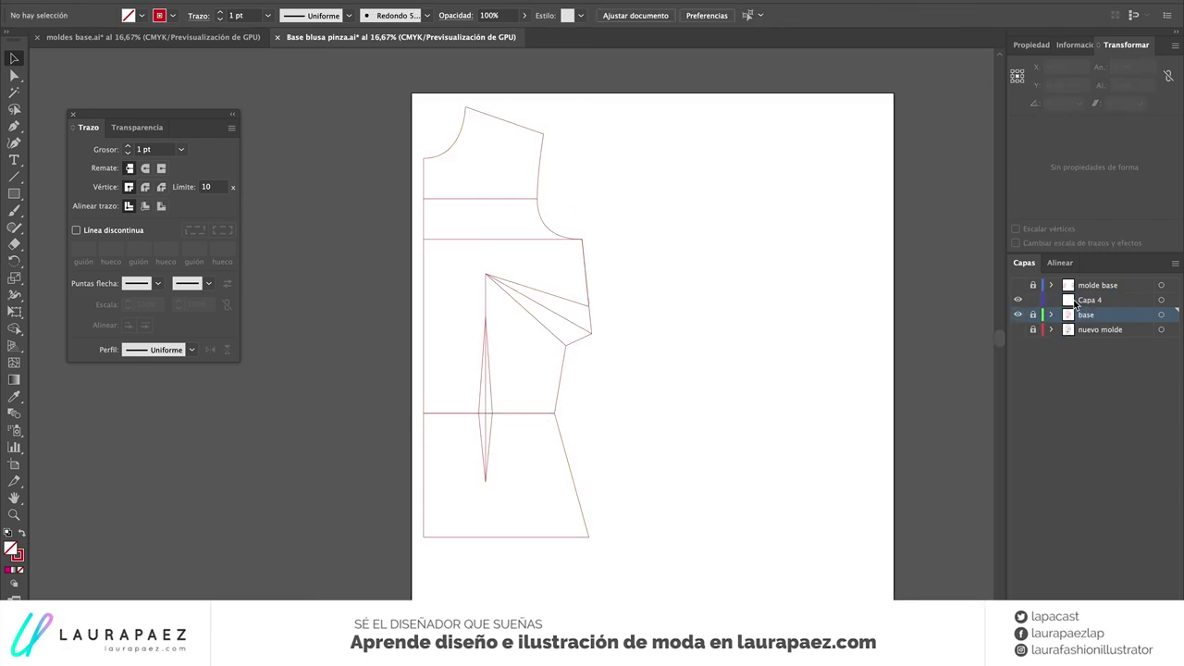
double_click(1077, 300)
text(desahogo blusa)
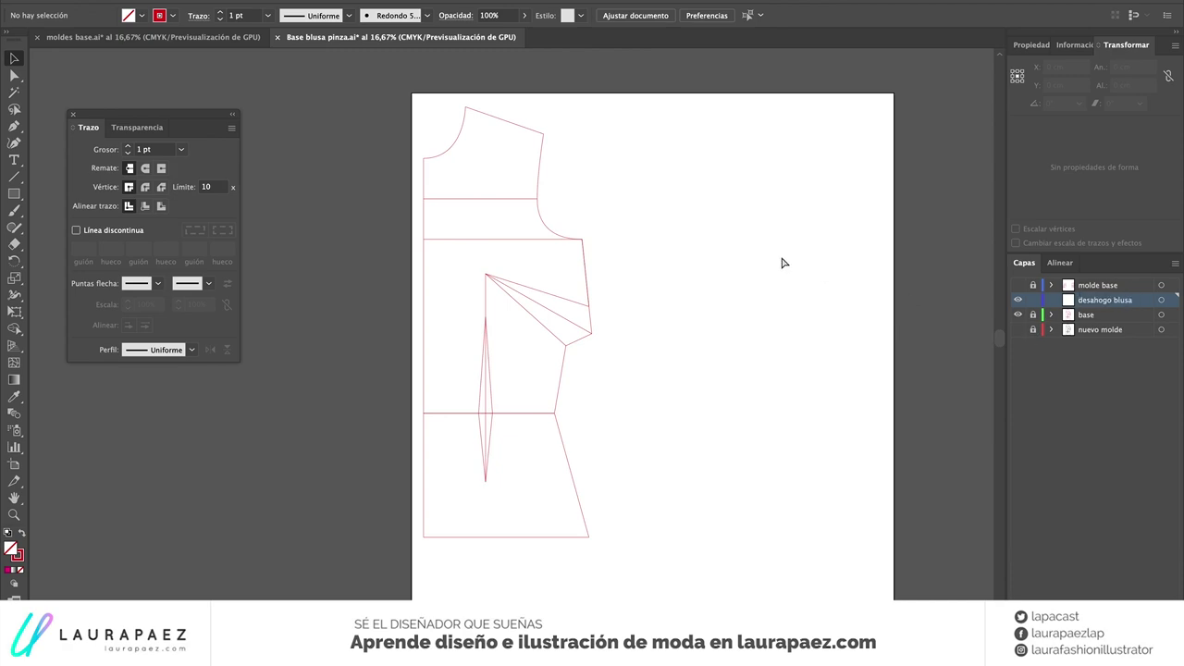
key(ctrl+a)
click(487, 175)
key(ctrl+plus)
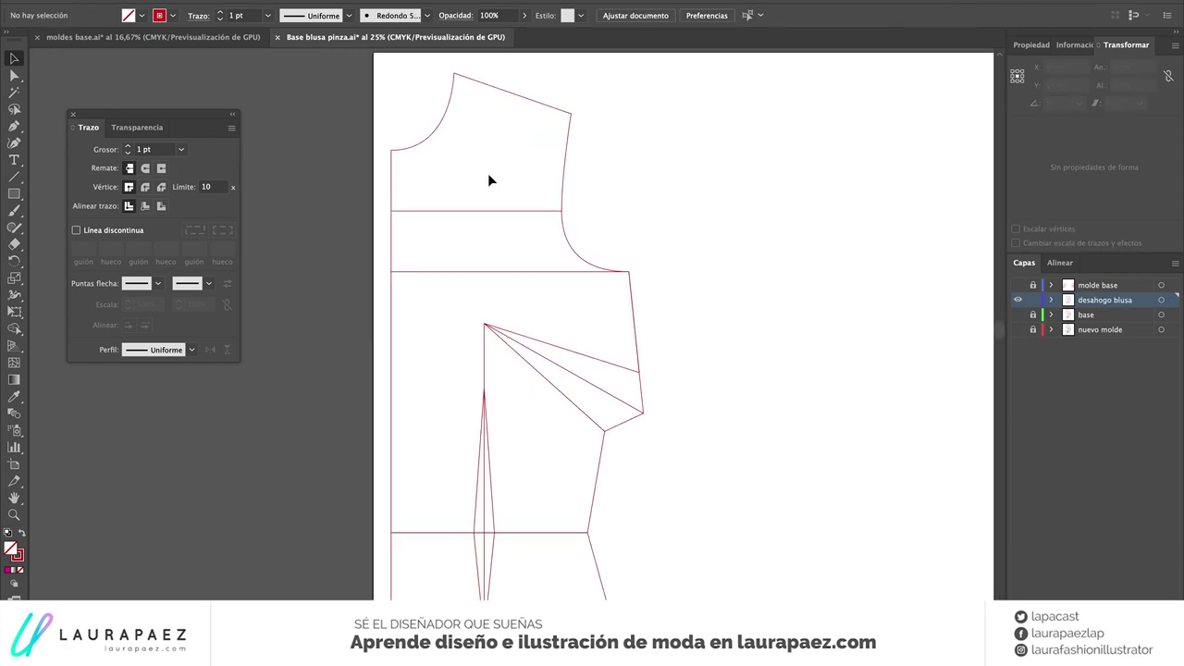
scroll(441, 119, up, 2)
Duplicate the front neckline curve and group it with a 1 cm spacer square
key(a)
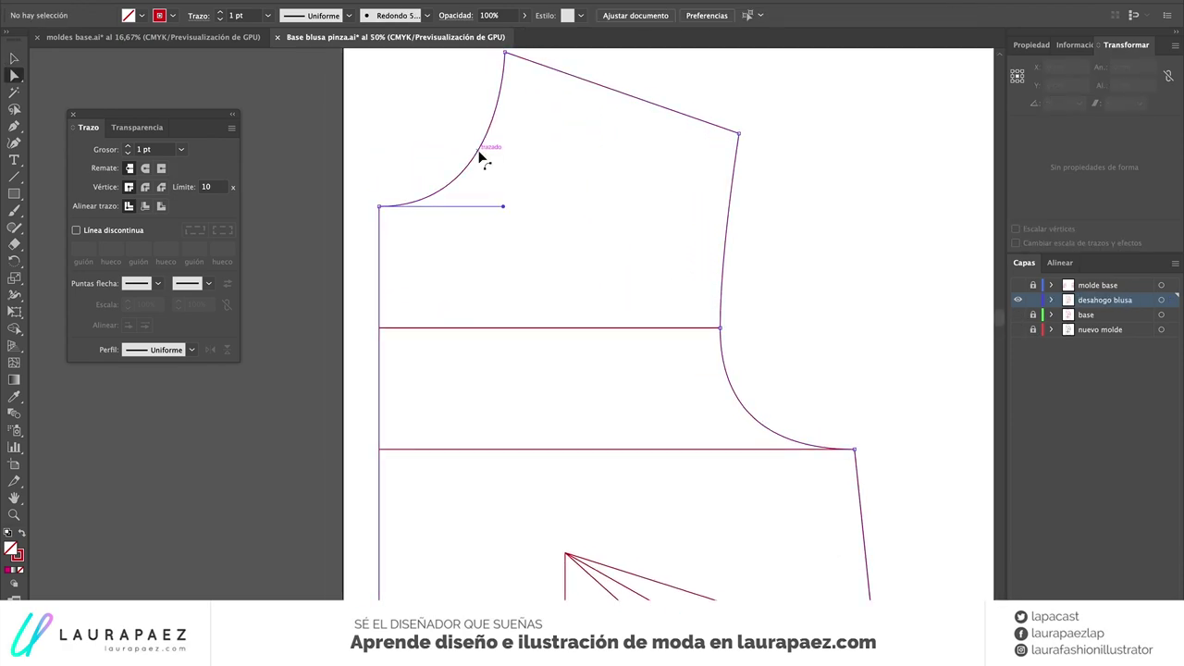
click(478, 151)
key(ctrl+c)
key(ctrl+v)
mouse_move(368, 214)
mouse_down()
mouse_move(389, 236)
mouse_move(382, 228)
mouse_up()
key(v)
shift+click(550, 375)
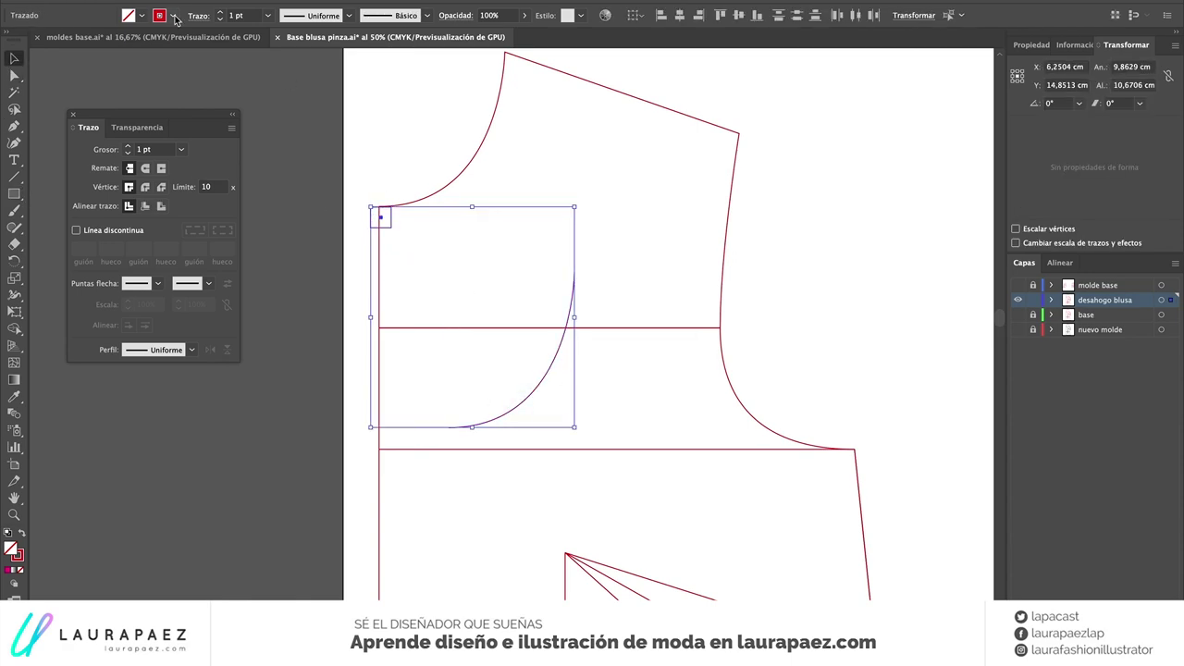
key(ctrl+g)
click(526, 375)
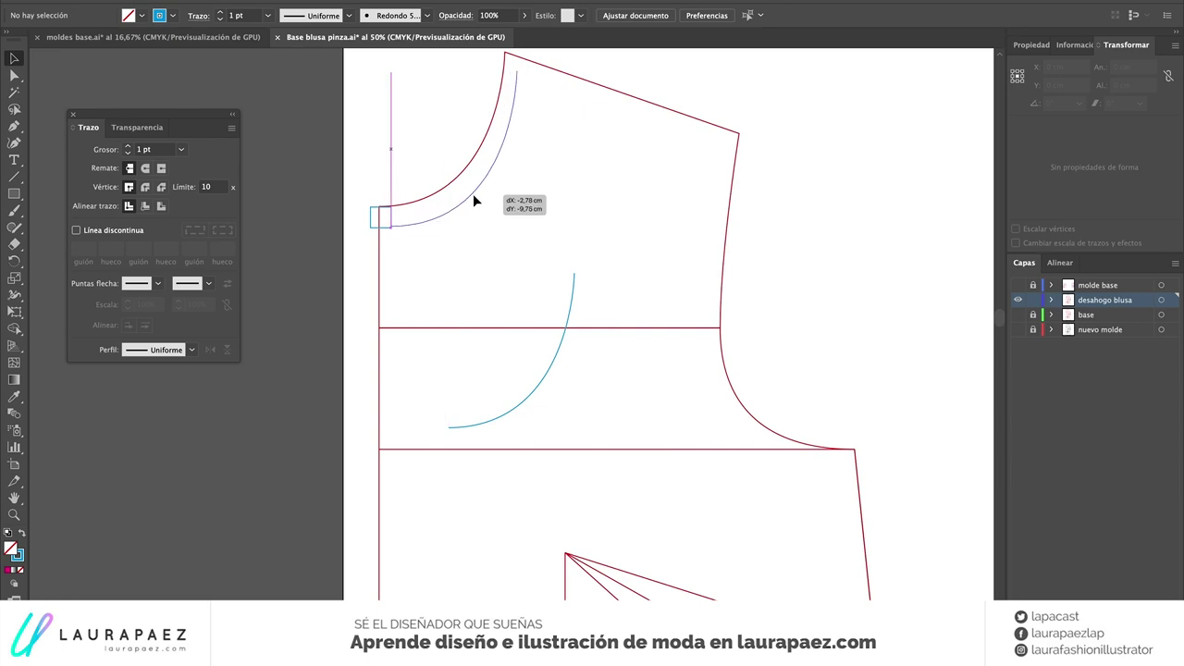
Offset the neckline copy 1 cm and stretch its top end to the shoulder line
drag(465, 195, 470, 198)
scroll(444, 259, up, 2)
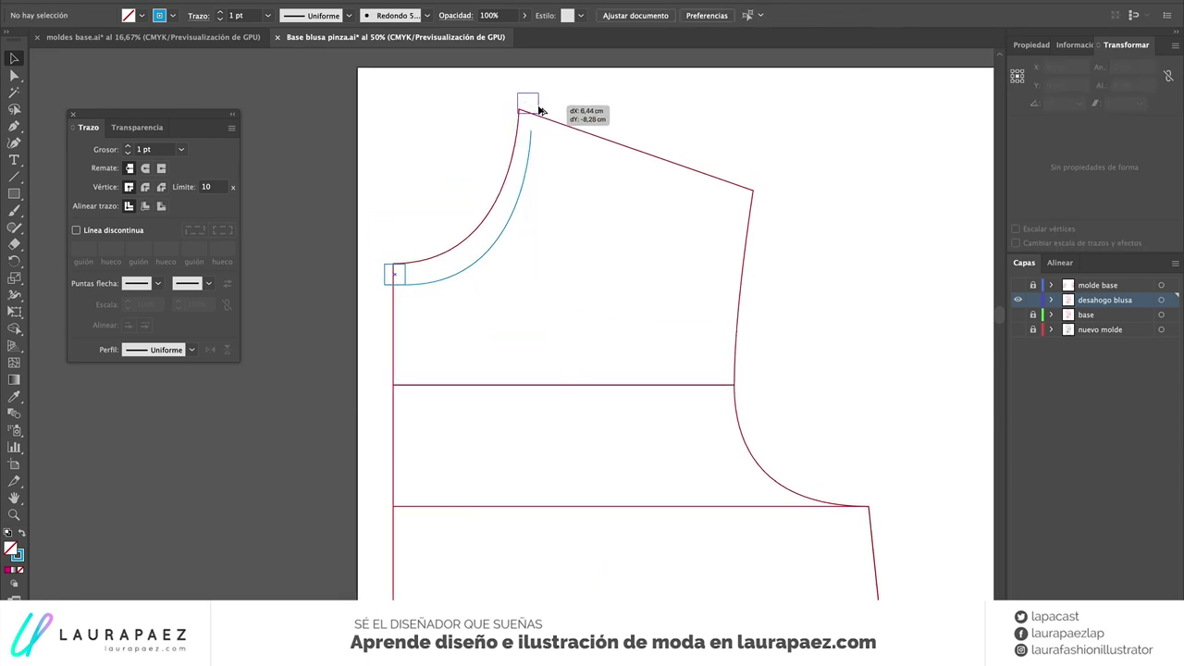
drag(540, 111, 540, 118)
key(a)
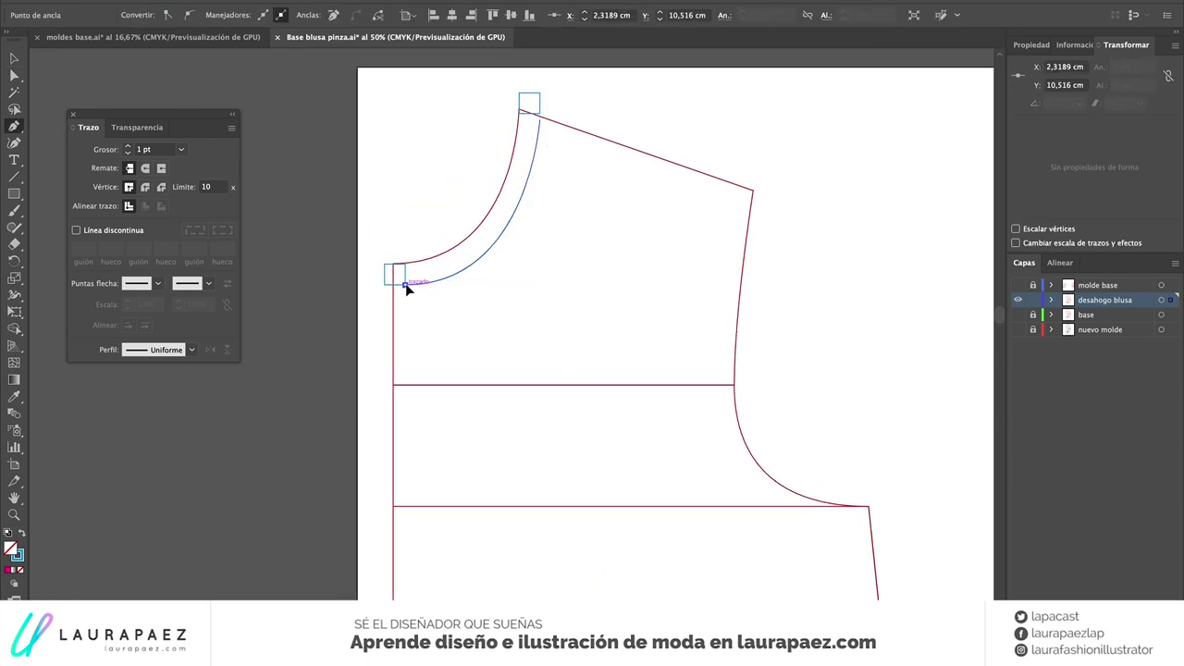
key(v)
click(554, 167)
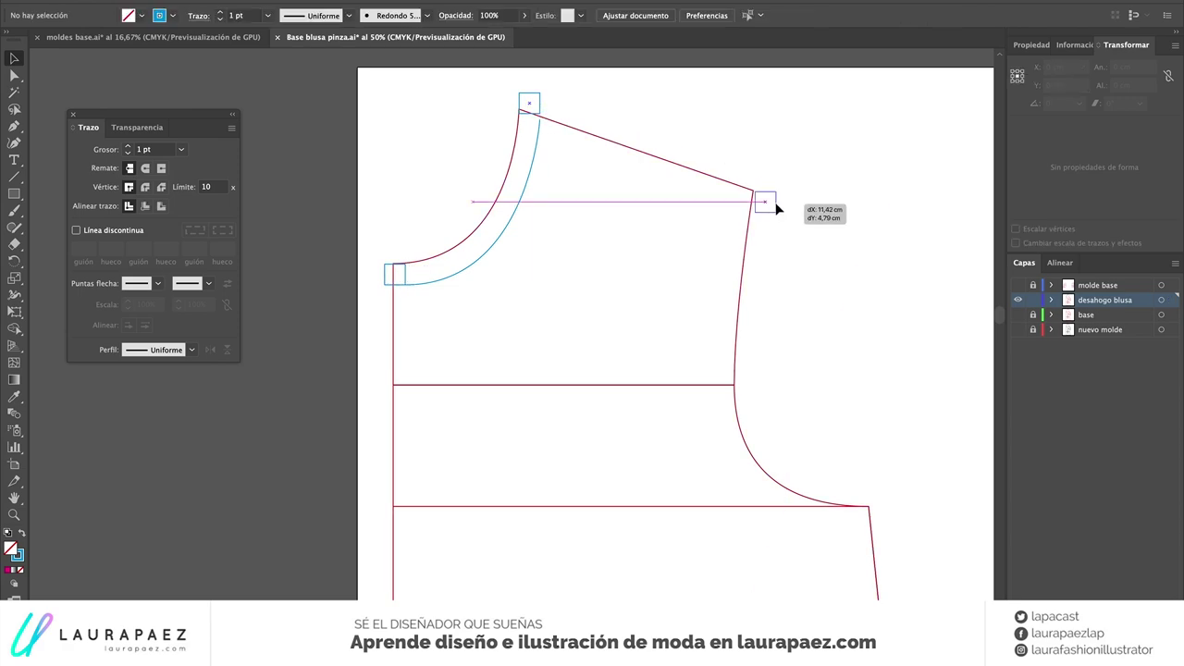
Place 1 cm marker squares at the shoulder, armhole-chest and underarm corners
drag(774, 202, 776, 206)
drag(754, 395, 754, 395)
scroll(727, 333, down, 3)
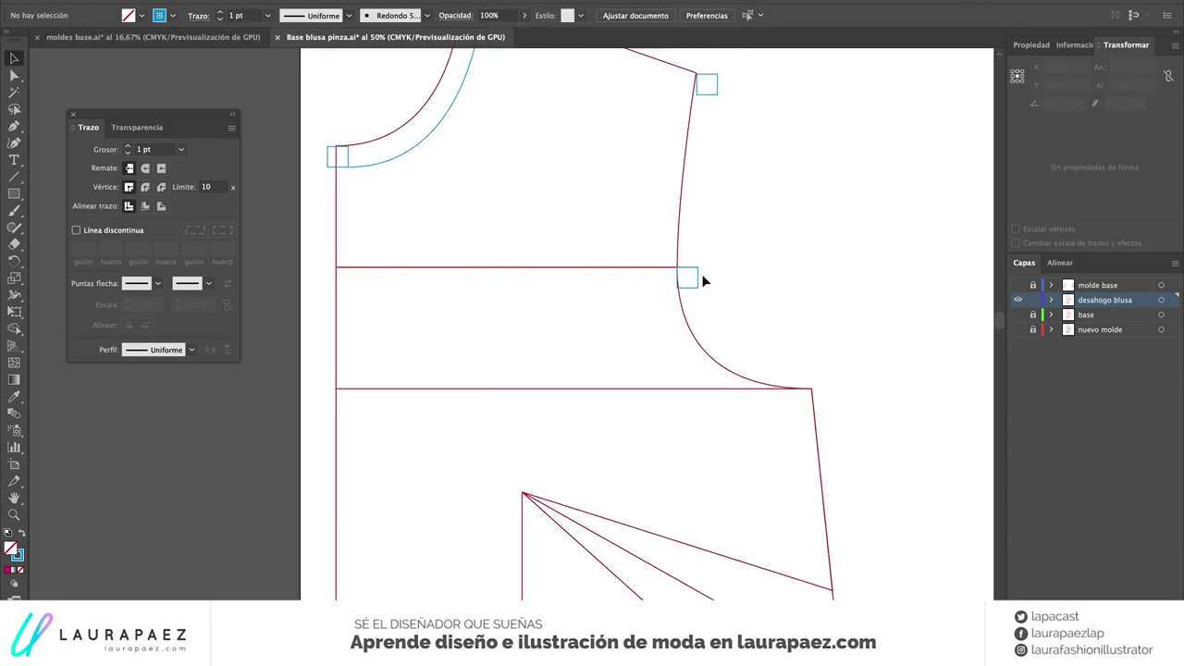
drag(697, 278, 833, 399)
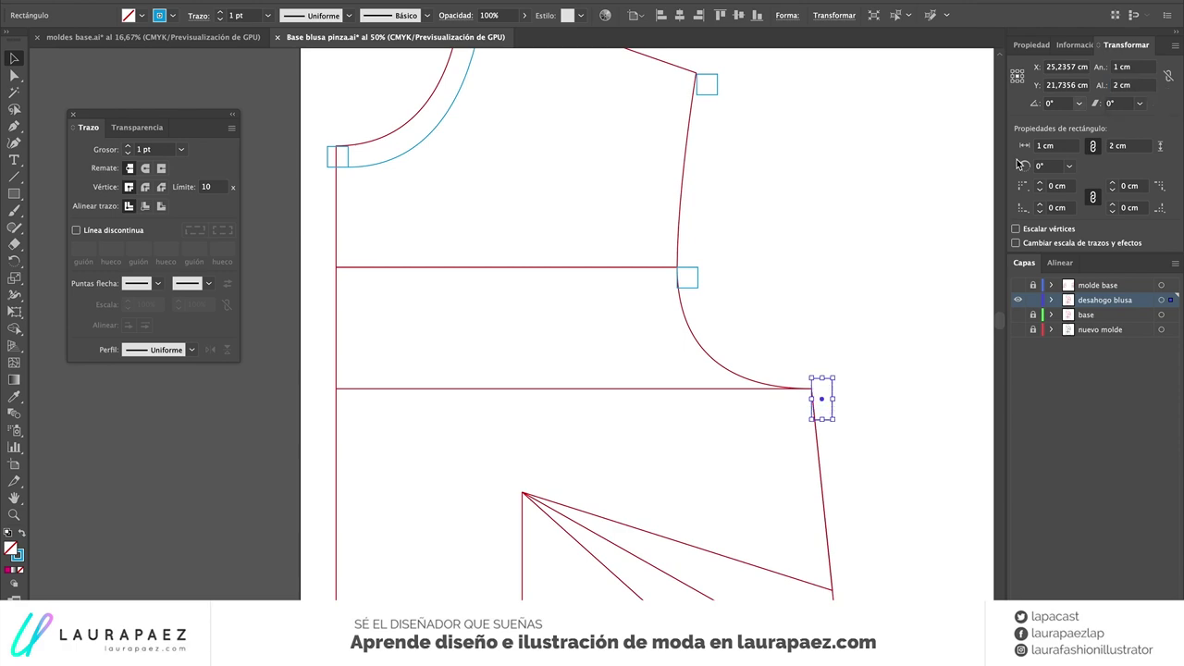
click(833, 352)
Place marker squares at the side seam intersections and check the hem corner square
scroll(832, 351, down, 1)
mouse_move(659, 236)
mouse_down()
mouse_move(868, 574)
mouse_move(819, 565)
mouse_move(857, 560)
mouse_up()
scroll(820, 565, up, 2)
scroll(857, 560, down, 2)
scroll(879, 462, down, 3)
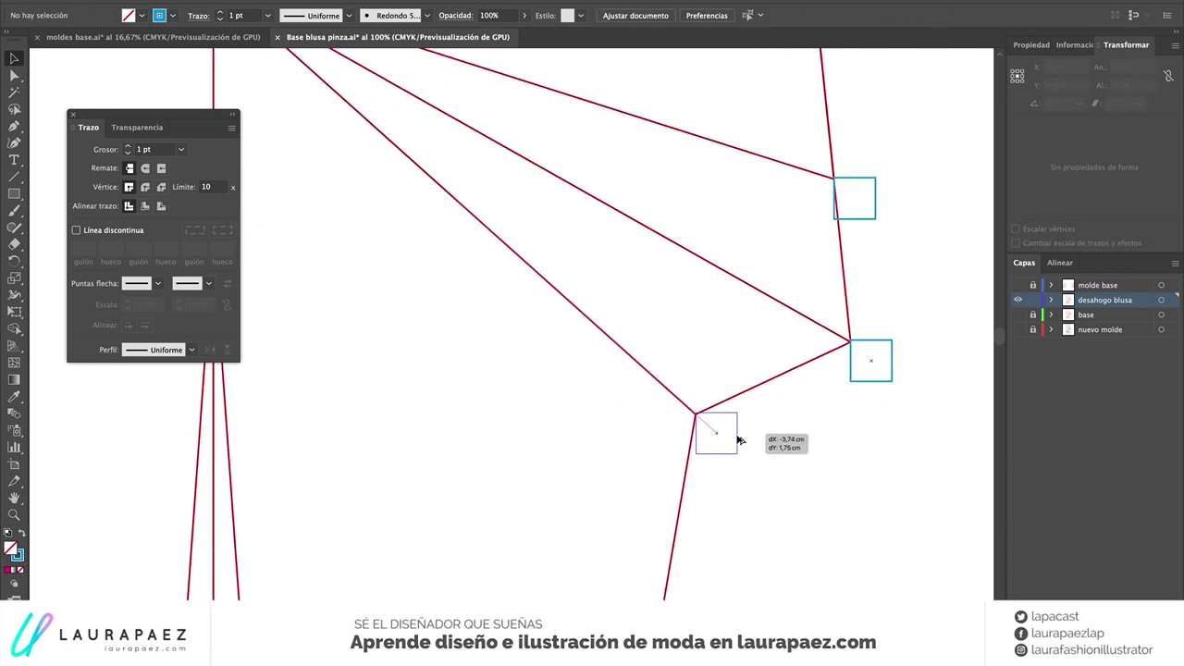
drag(737, 441, 737, 441)
scroll(768, 440, down, 2)
scroll(756, 339, down, 1)
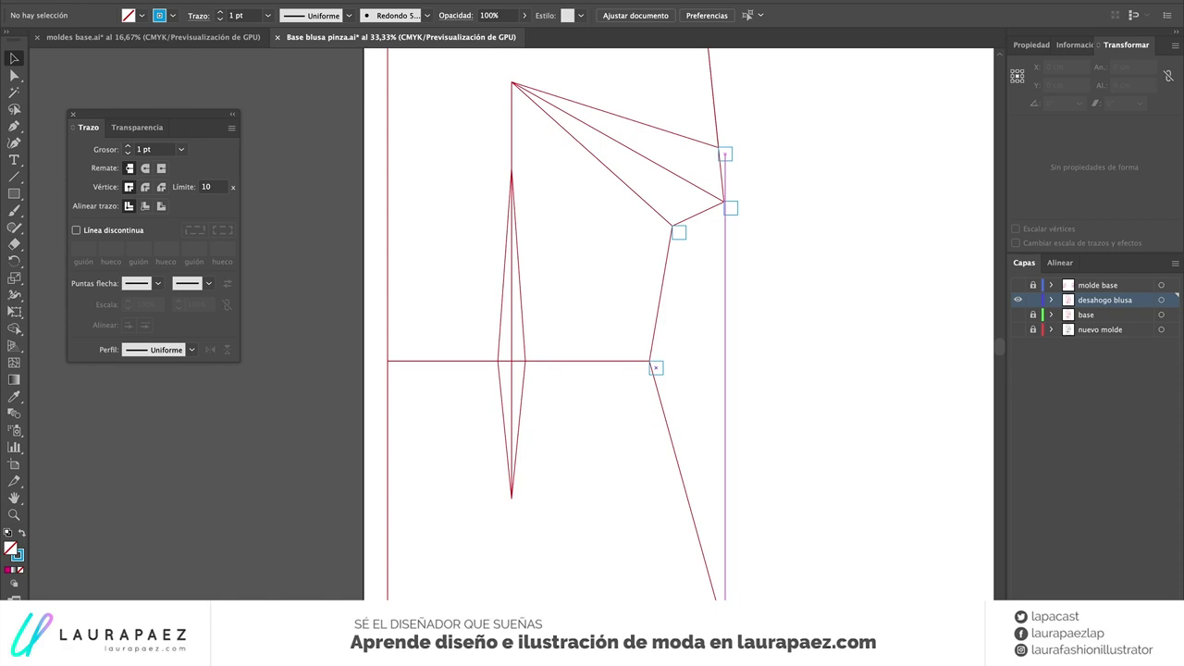
click(725, 614)
scroll(827, 444, down, 3)
scroll(827, 444, left, 2)
text(2)
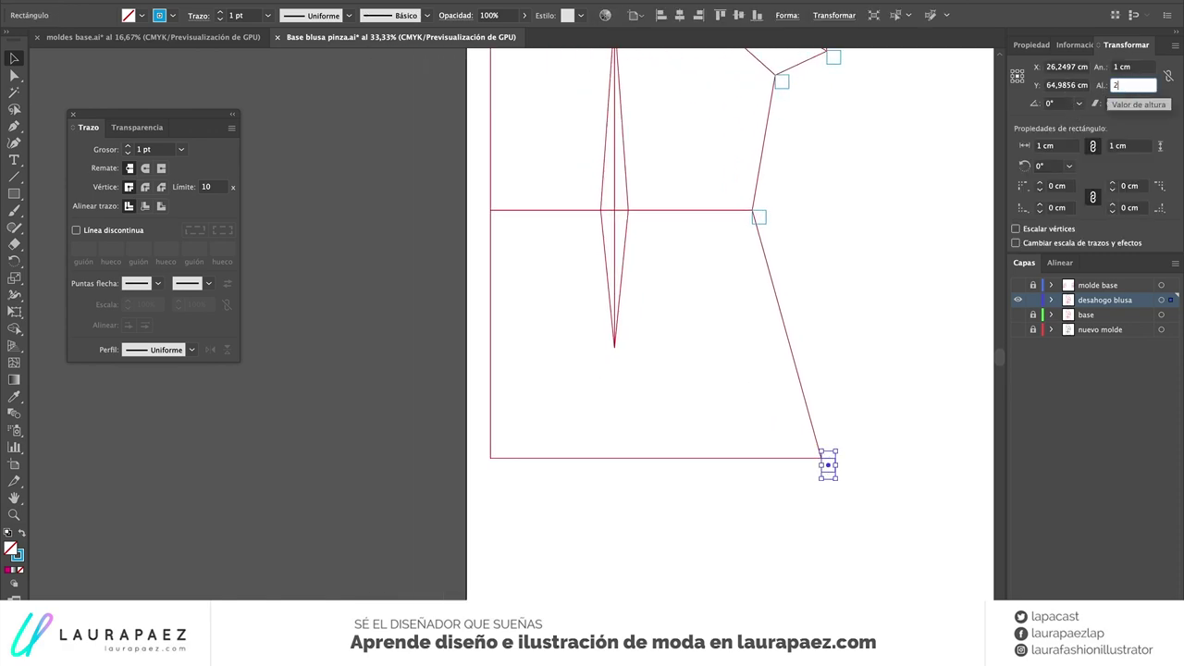
click(835, 456)
scroll(857, 346, up, 3)
Select all, try a yellow stroke colour, then select the bodice outline shape
scroll(857, 346, up, 3)
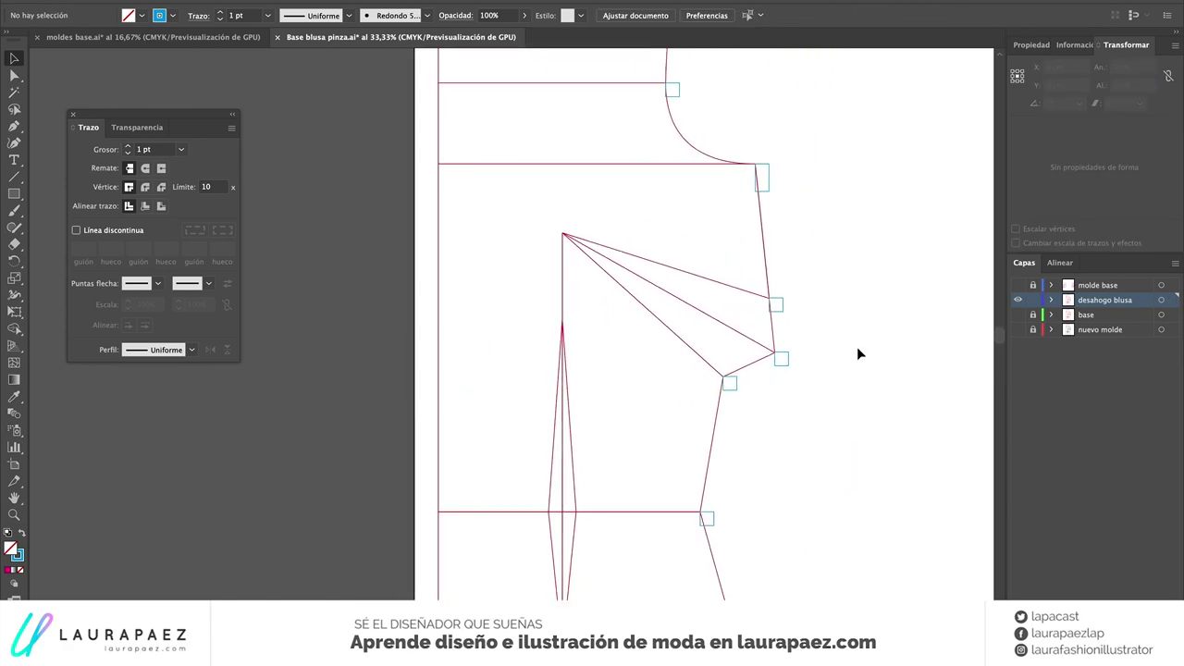
scroll(856, 346, up, 3)
scroll(820, 224, up, 3)
scroll(821, 223, up, 1)
scroll(823, 222, down, 2)
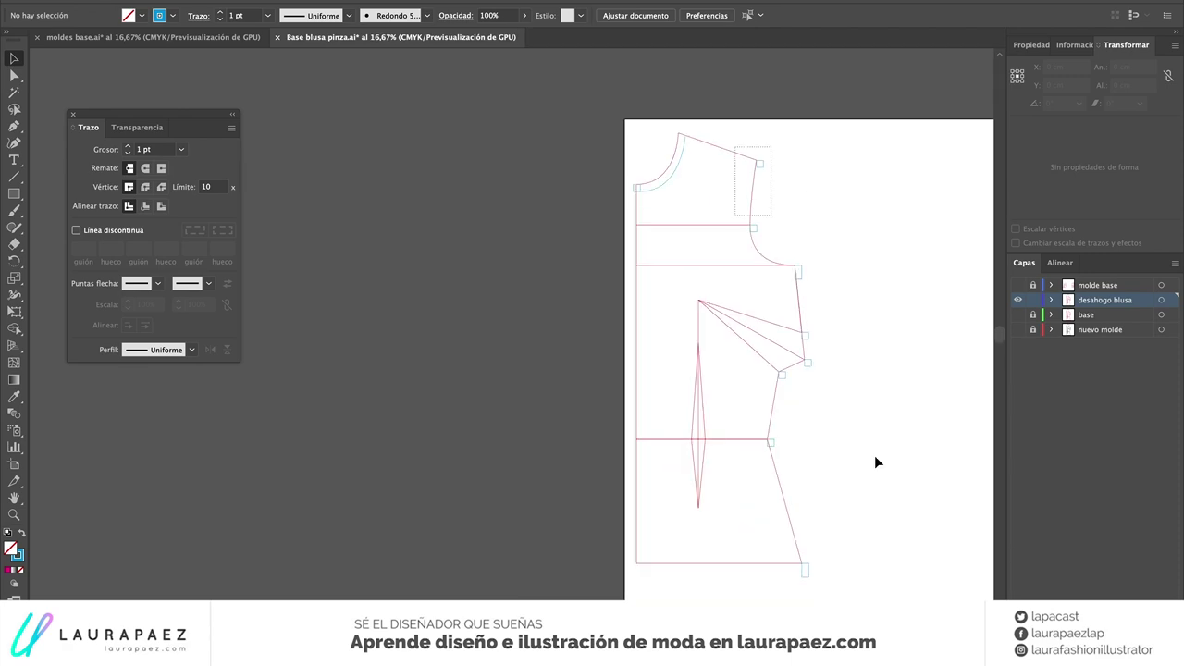
key(ctrl+a)
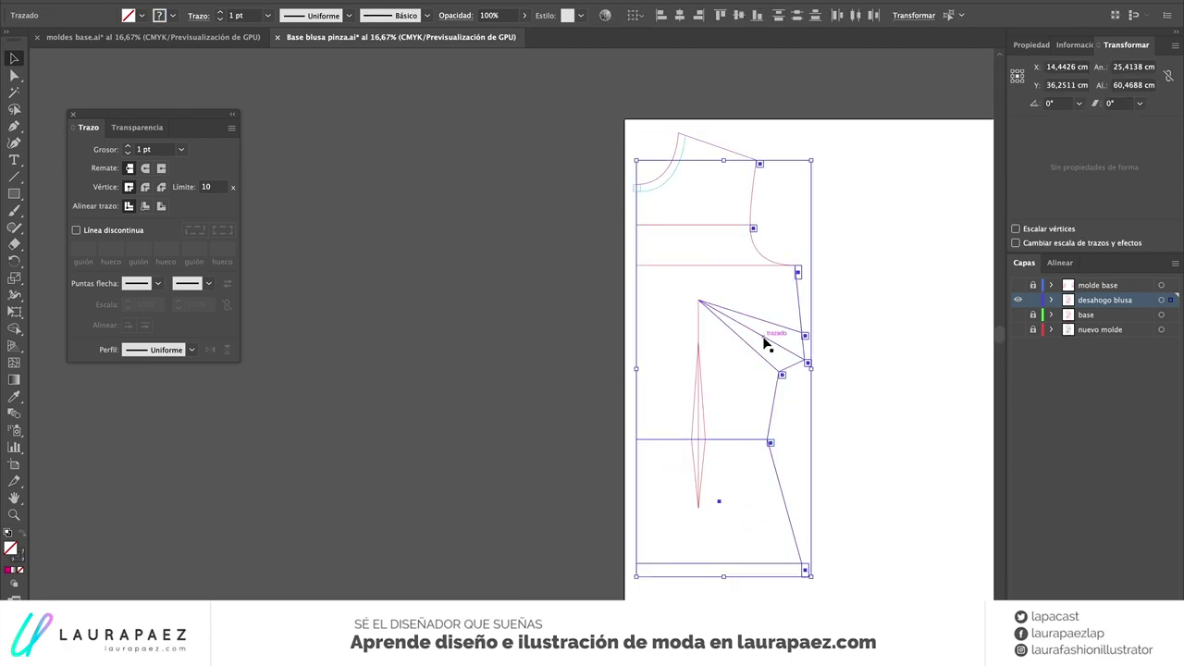
click(158, 16)
click(72, 39)
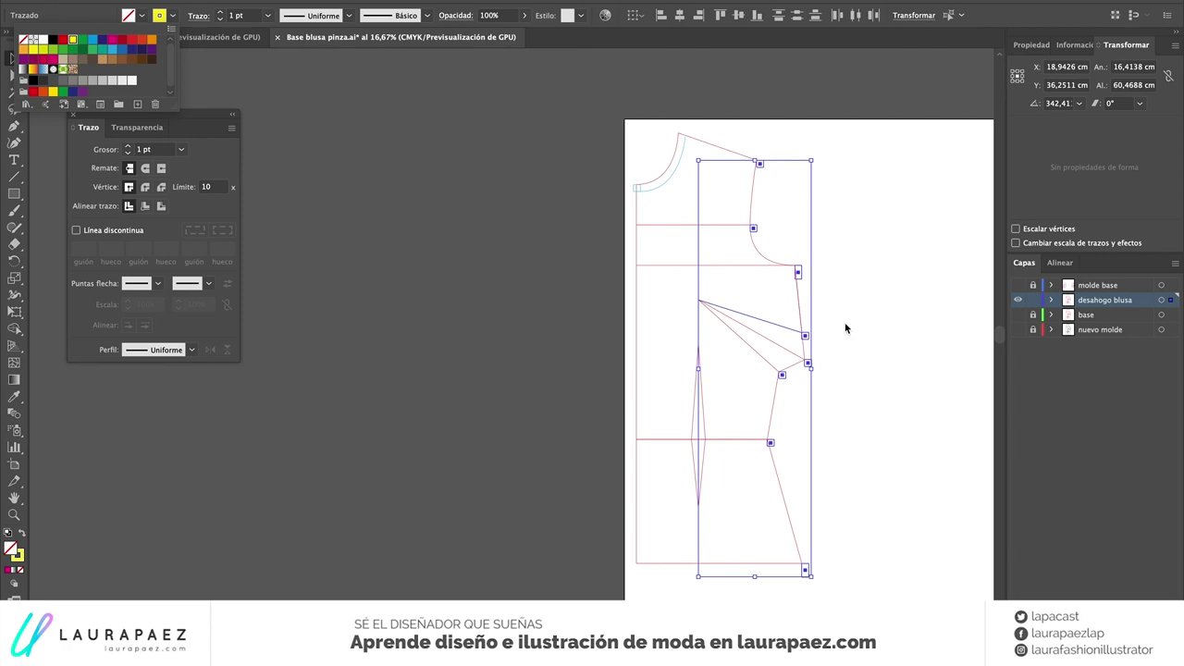
click(874, 309)
click(801, 311)
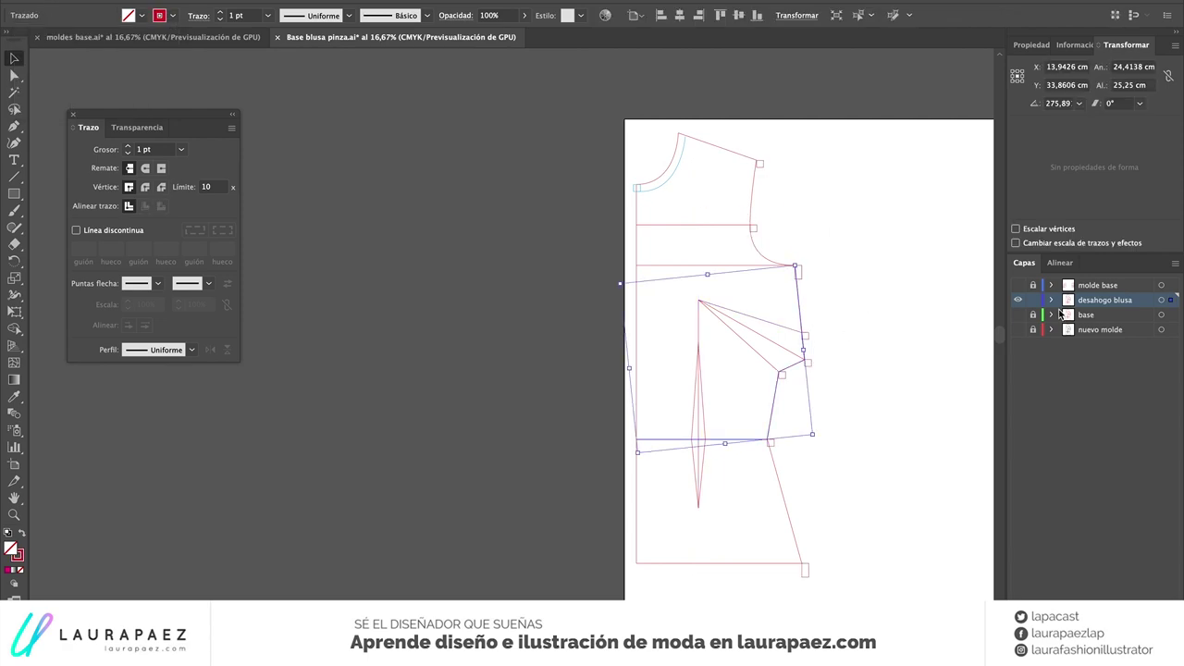
Select the top end anchor of the blue neckline curve
scroll(626, 175, up, 1)
key(a)
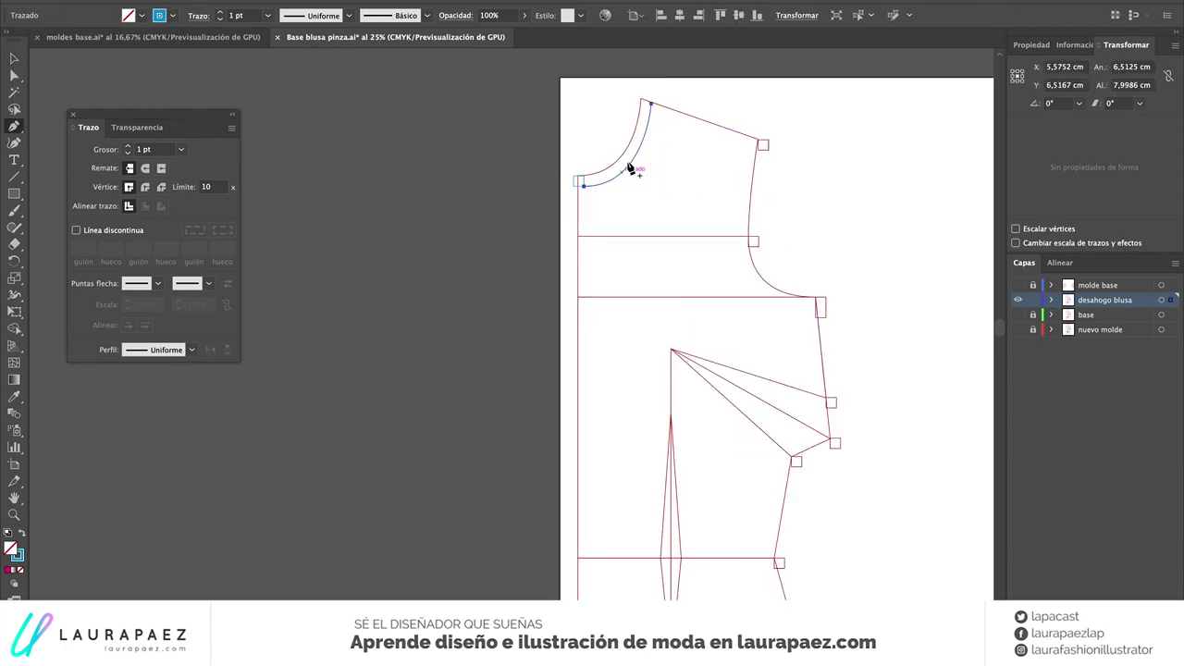
scroll(634, 169, up, 1)
click(635, 112)
scroll(642, 117, up, 3)
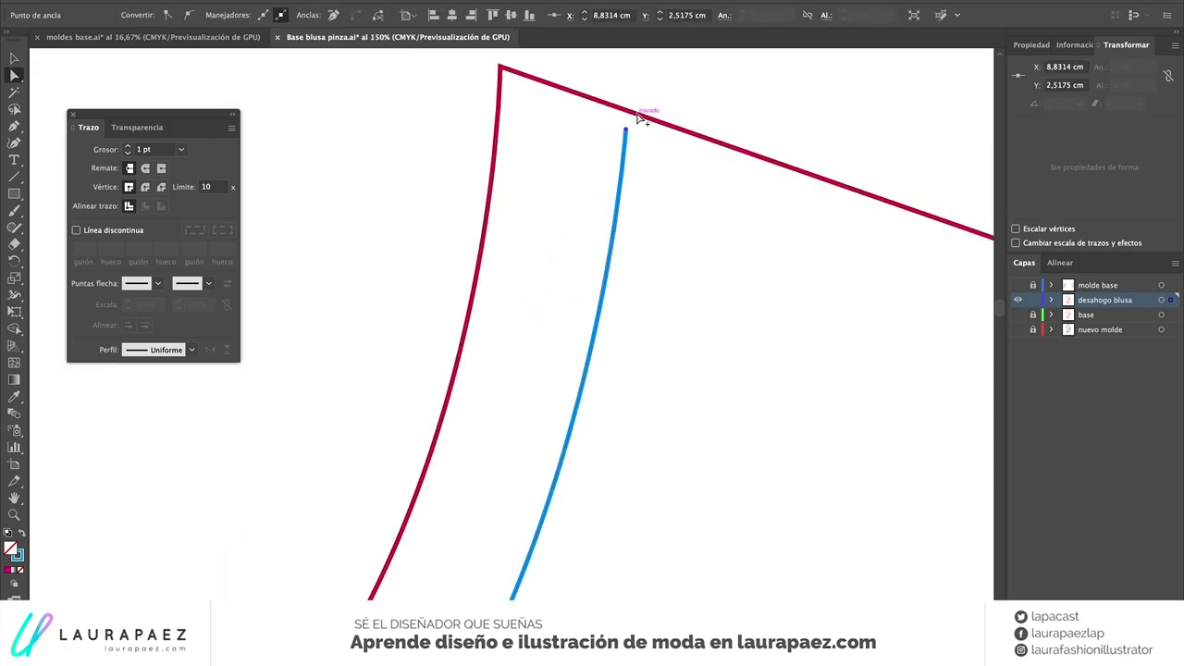
scroll(611, 132, up, 1)
scroll(635, 218, down, 5)
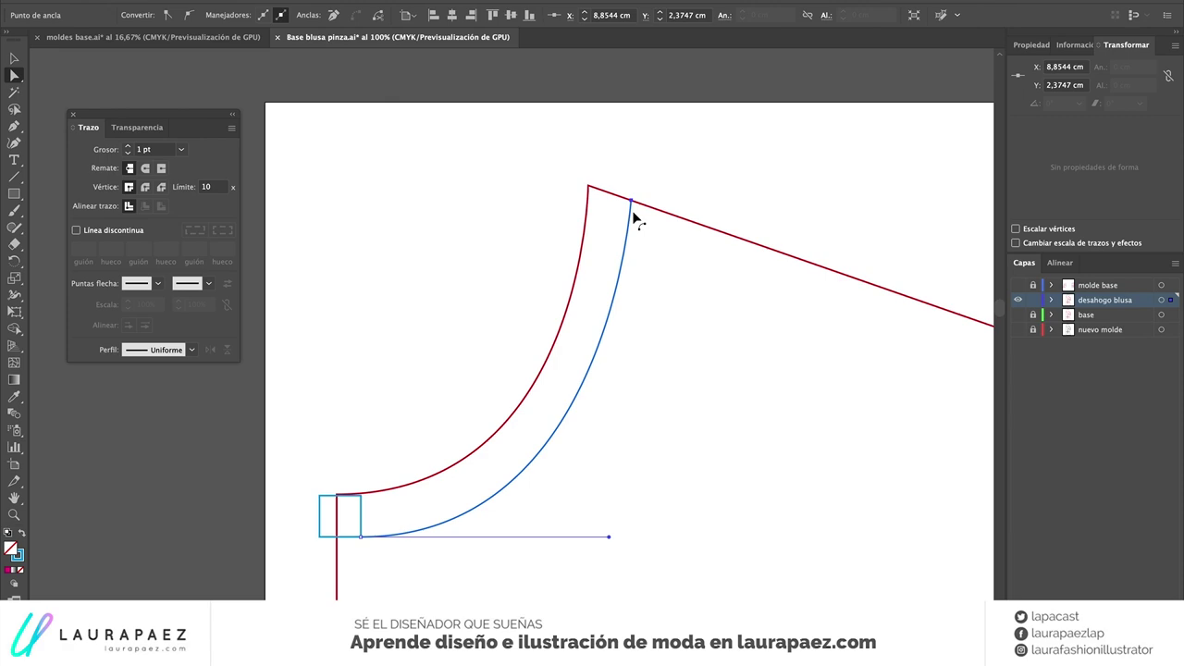
Resume the blue path at its shoulder end and extend it along the shoulder and armhole
key(p)
scroll(701, 193, down, 2)
click(549, 216)
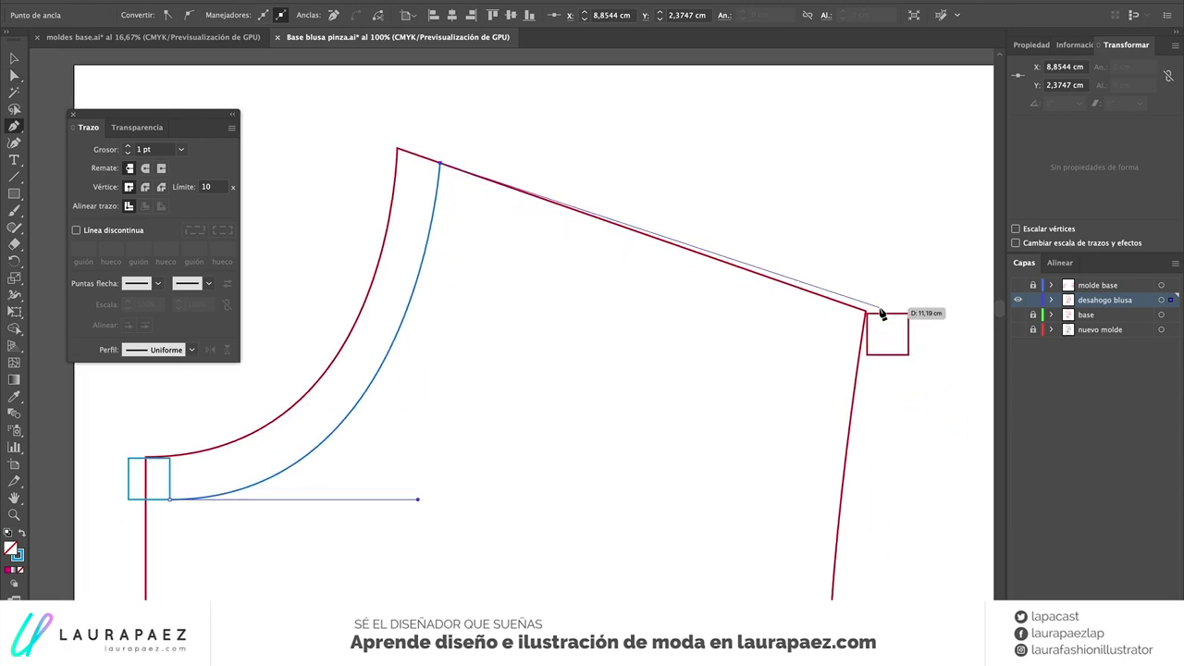
click(879, 312)
scroll(811, 470, down, 2)
scroll(769, 470, up, 3)
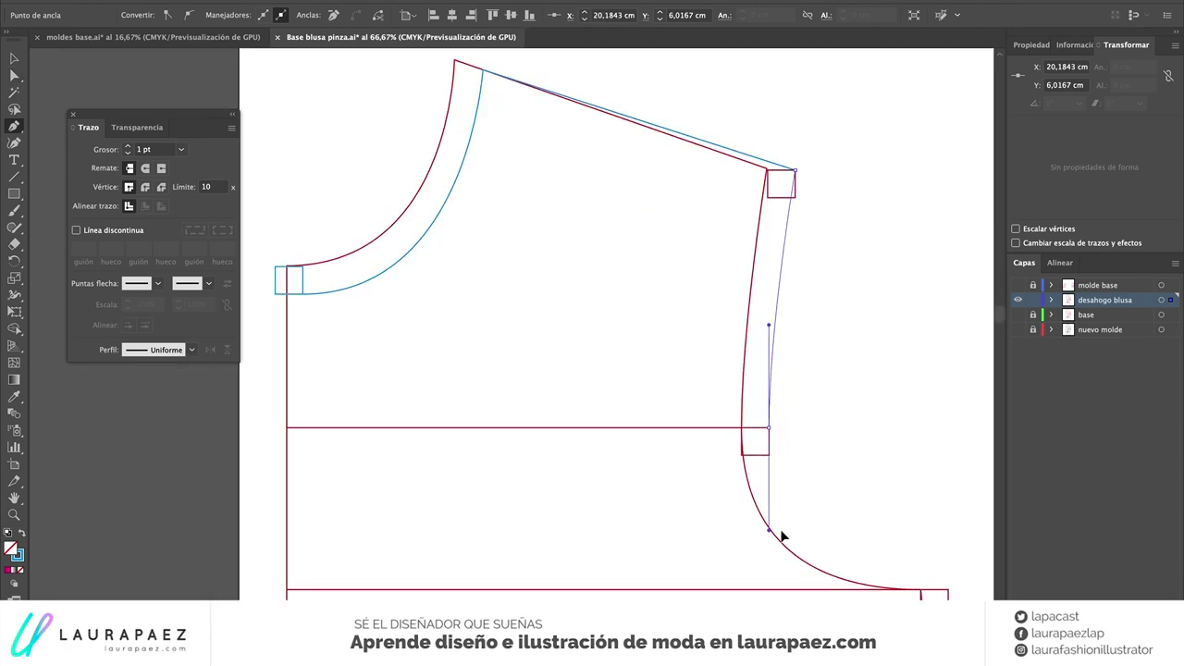
scroll(781, 536, down, 3)
scroll(782, 537, right, 2)
scroll(925, 507, down, 3)
scroll(925, 507, right, 1)
drag(842, 460, 917, 470)
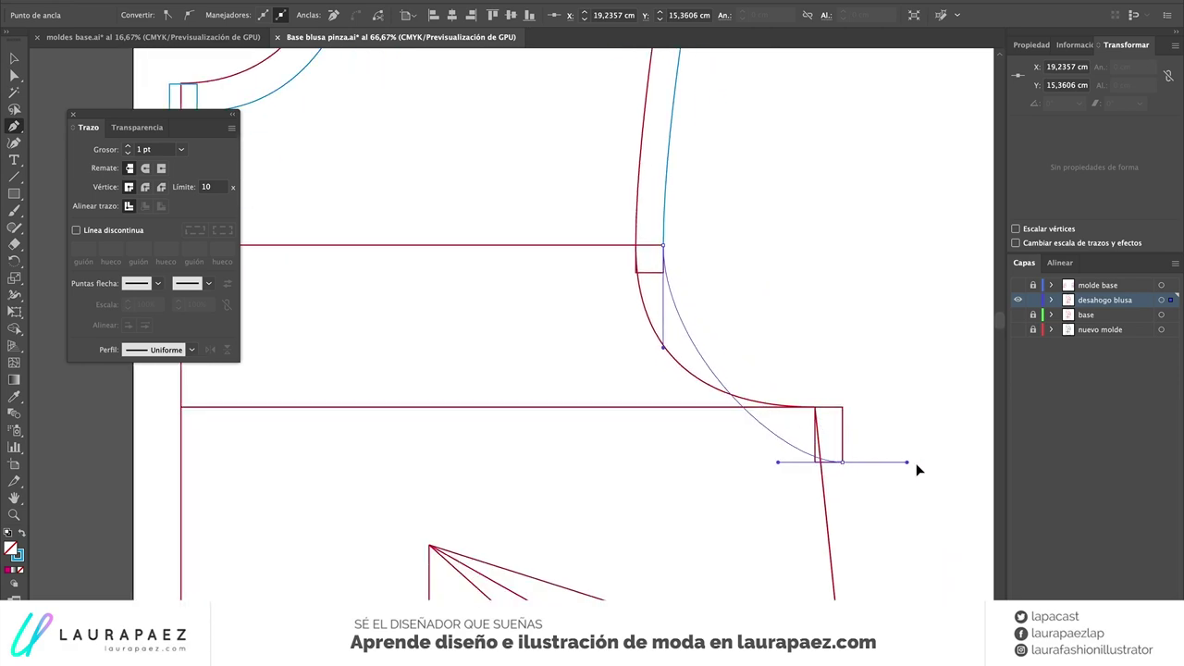
Continue the blue outline down to the centre front hem and deselect it
scroll(845, 471, right, 1)
scroll(845, 470, down, 6)
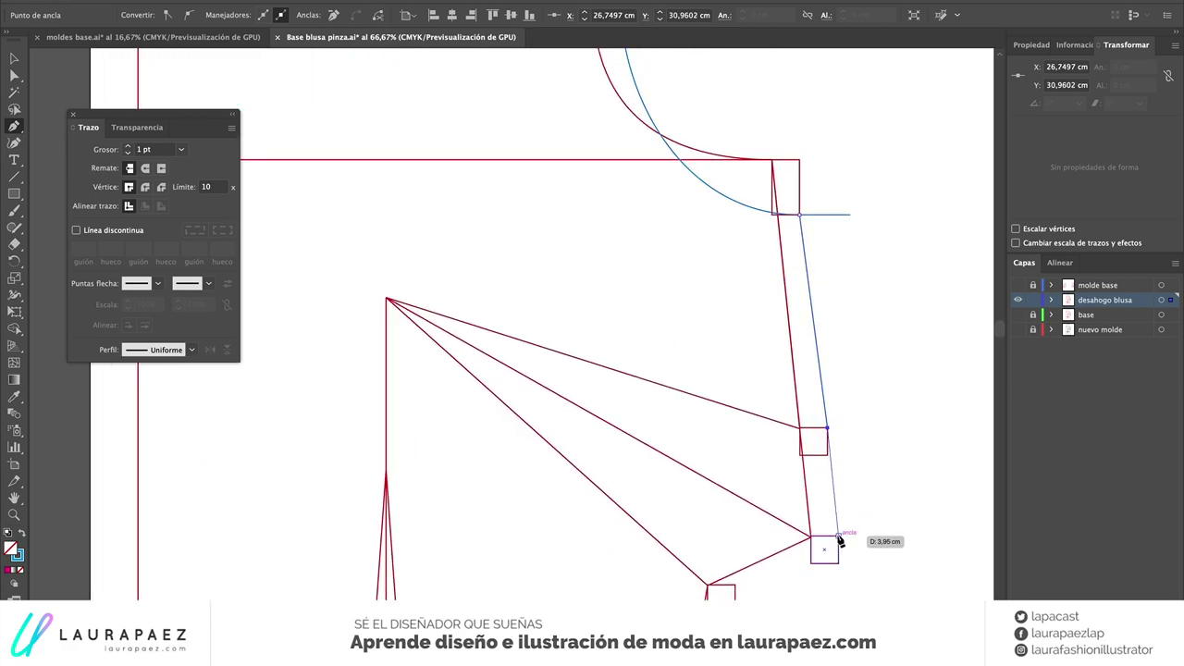
scroll(737, 594, down, 1)
scroll(747, 581, down, 2)
scroll(753, 515, down, 5)
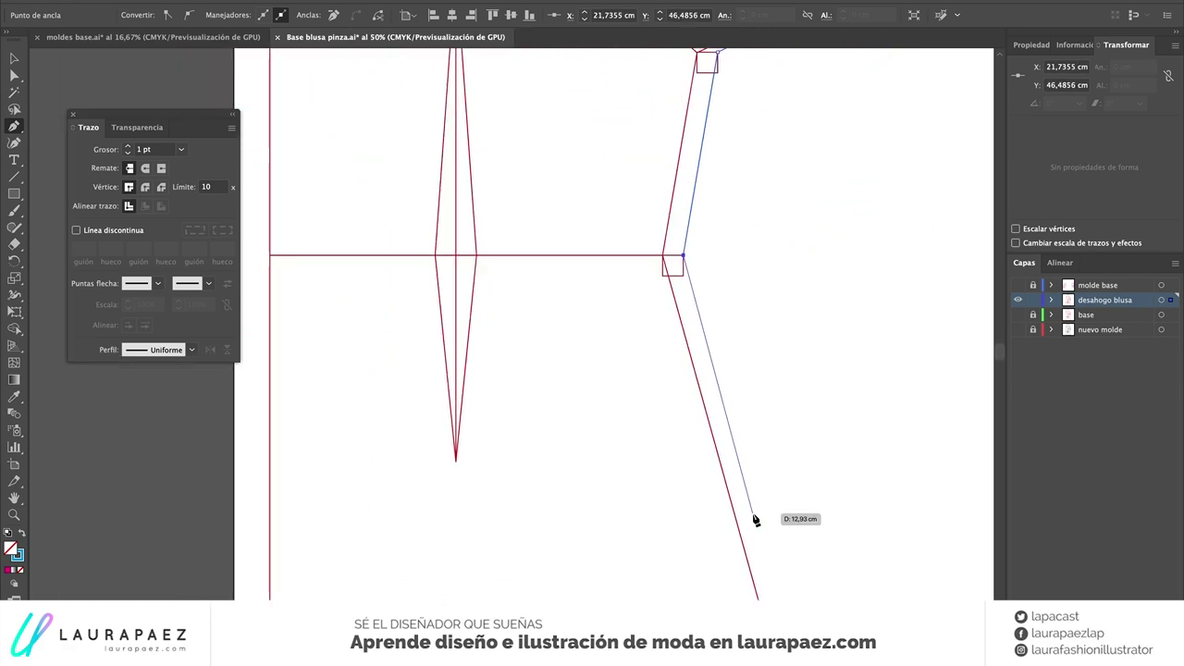
scroll(753, 515, right, 1)
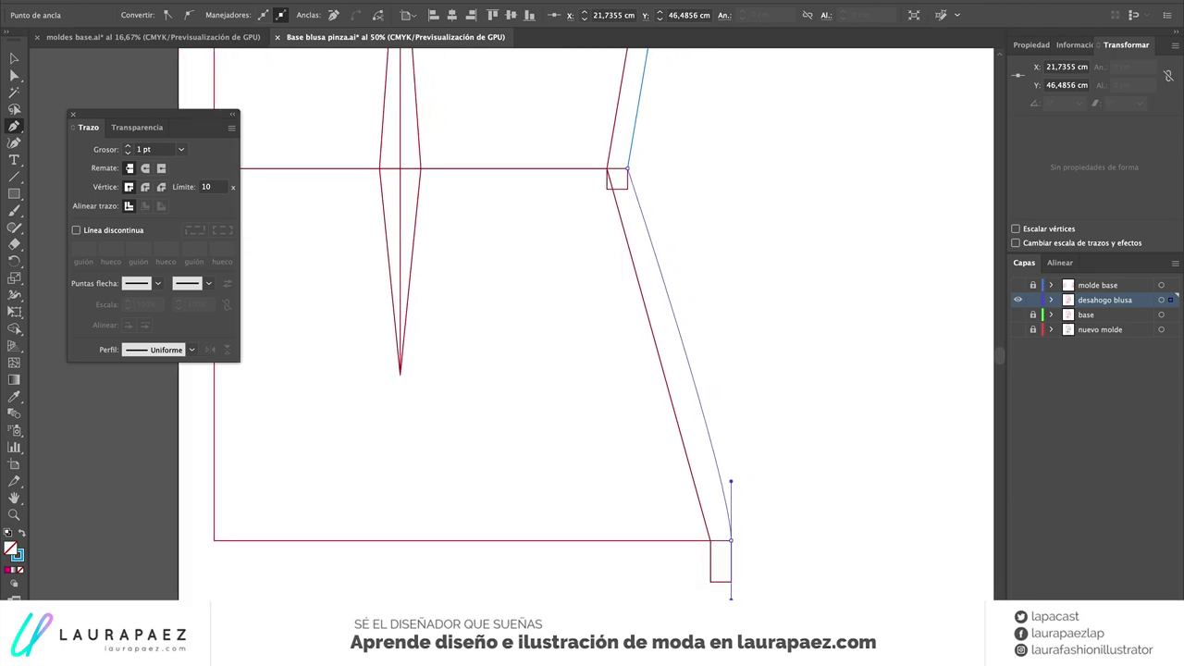
scroll(723, 529, down, 1)
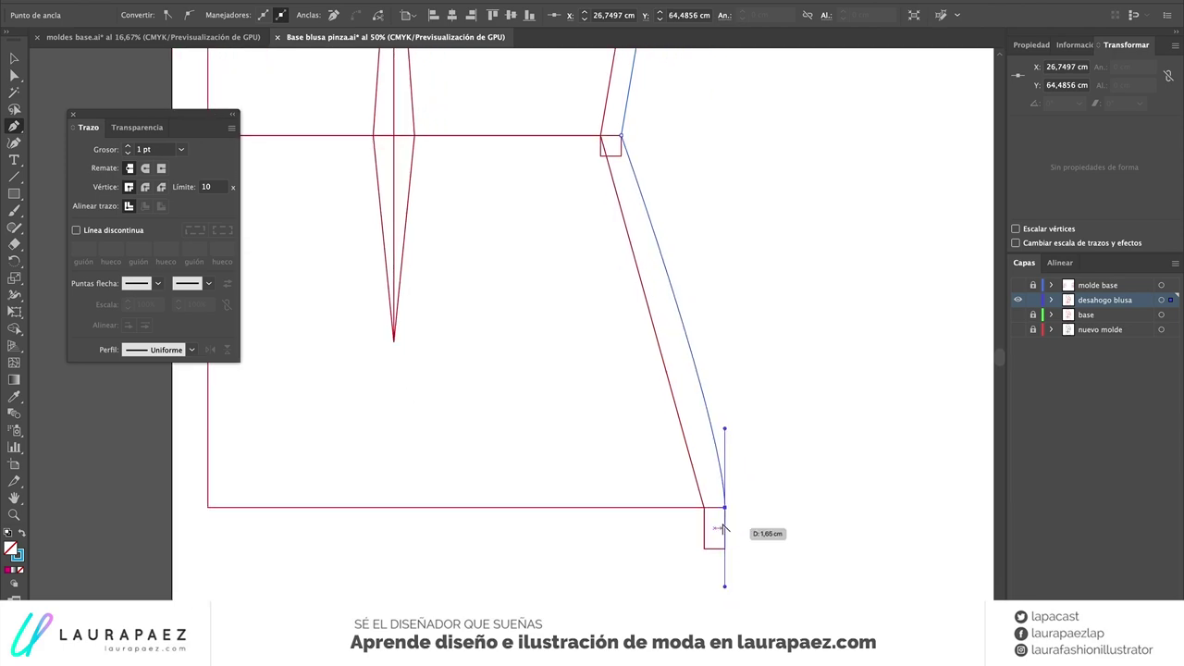
click(210, 508)
scroll(468, 466, up, 5)
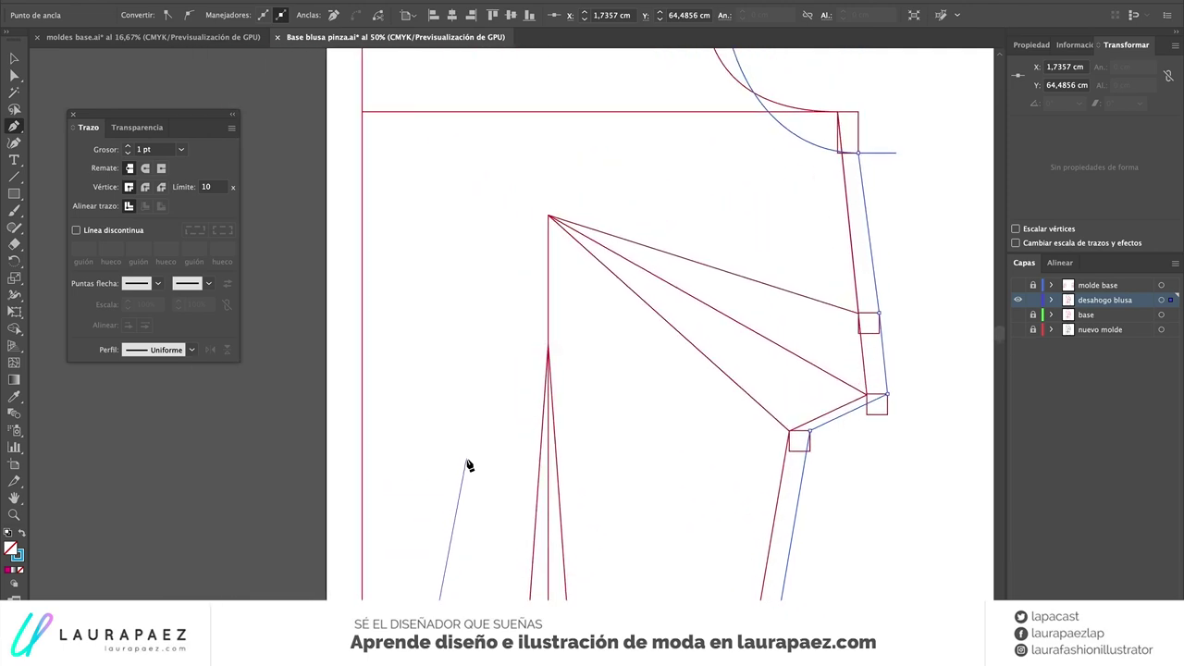
scroll(444, 425, left, 2)
key(ctrl+shift+a)
Draw horizontal chest and lowered-underarm lines, stretching the underarm line to the new side seam
click(14, 176)
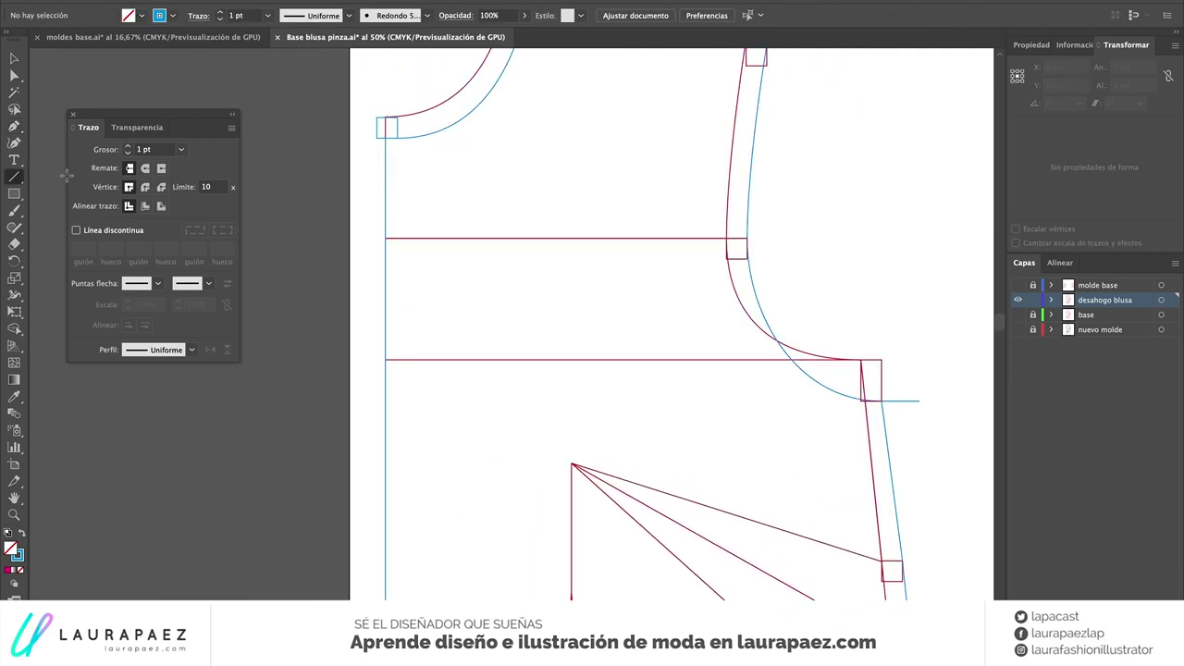
drag(386, 237, 748, 239)
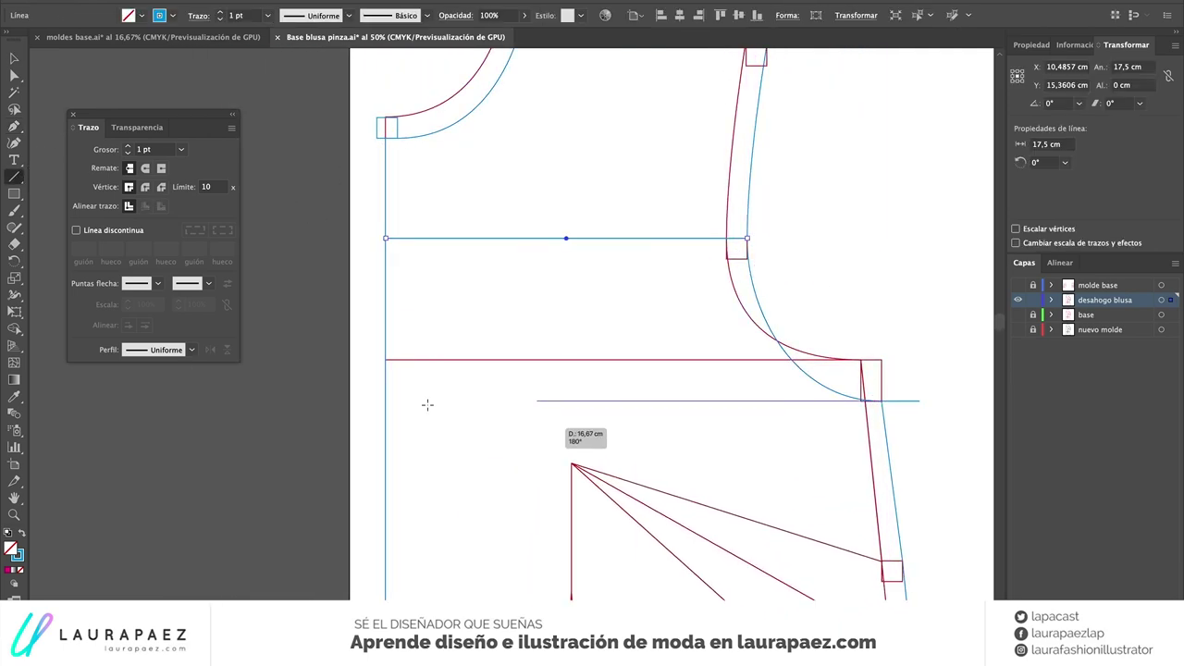
drag(427, 404, 386, 401)
key(a)
drag(919, 400, 967, 405)
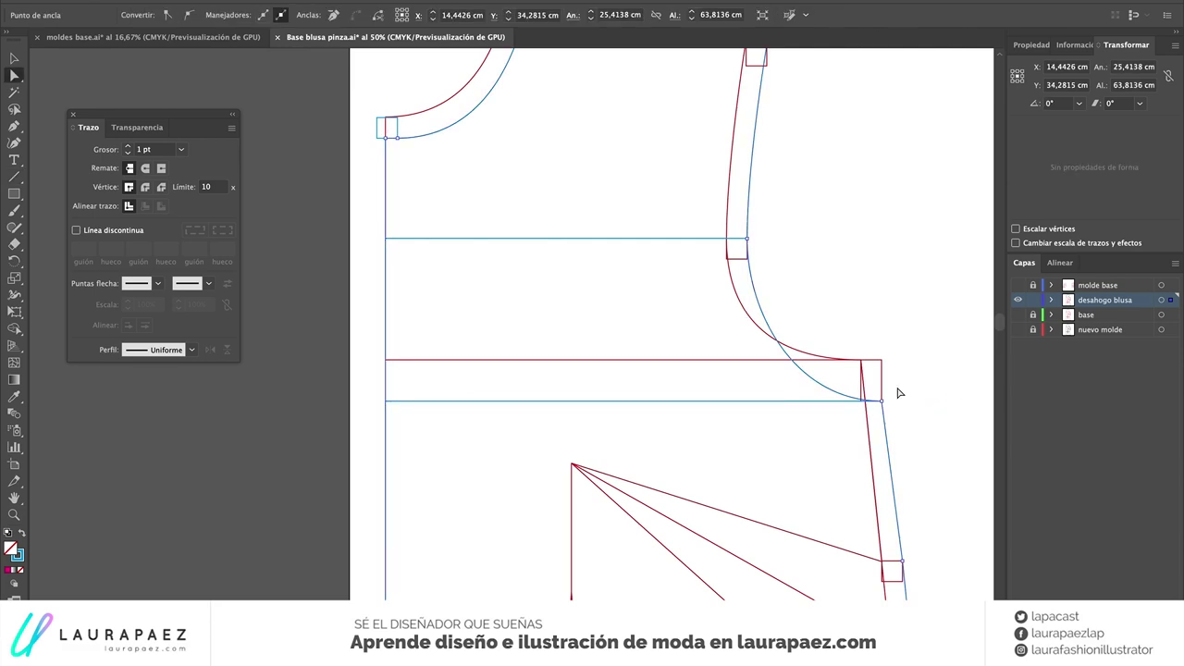
key(ctrl+shift+a)
Draw the vertical centre-front line with length 70 entered in the Line Segment dialog
key(ctrl+minus)
scroll(906, 387, down, 5)
scroll(907, 386, down, 5)
key(backslash)
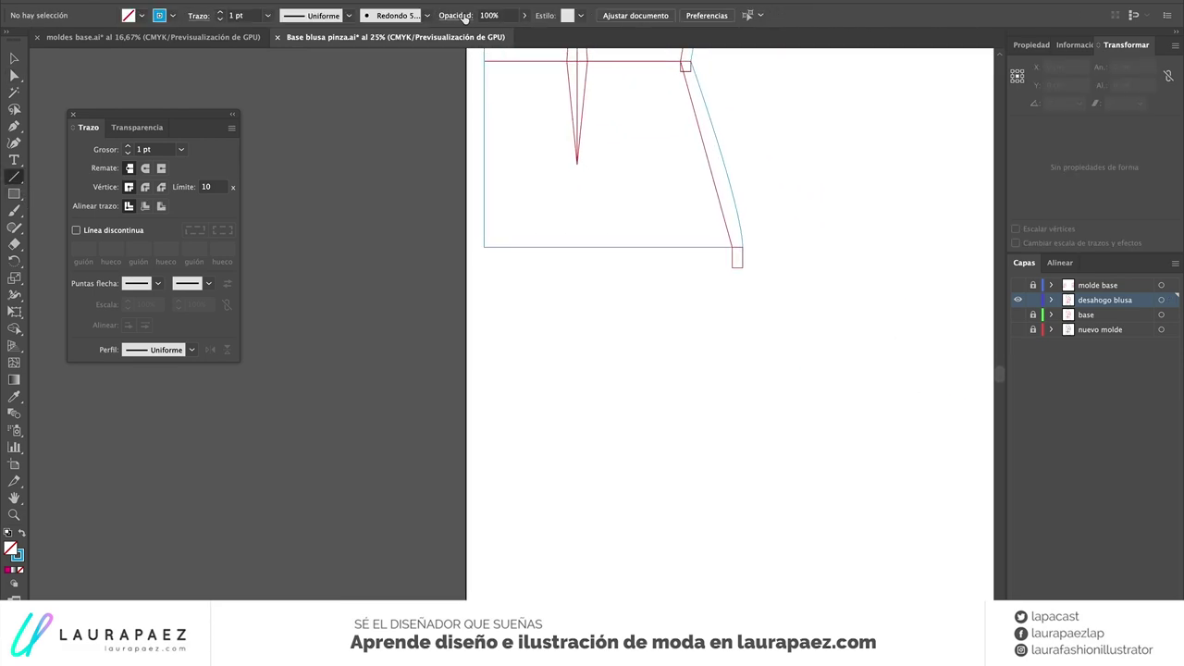
click(485, 62)
text(70)
key(Return)
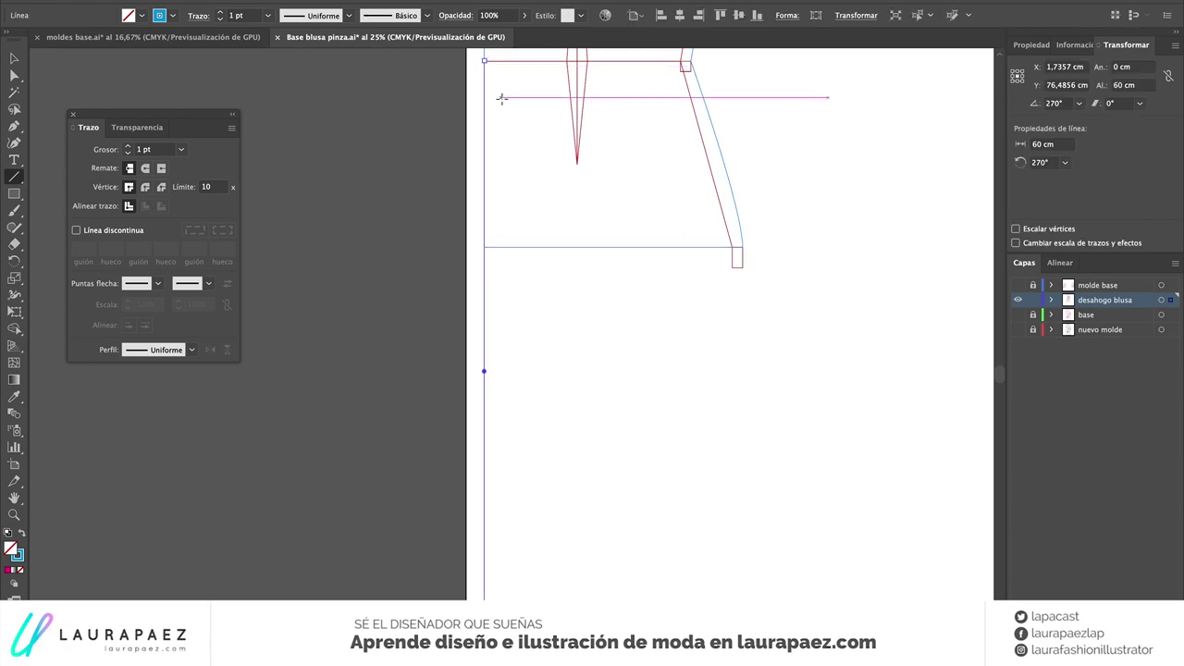
key(ctrl+minus)
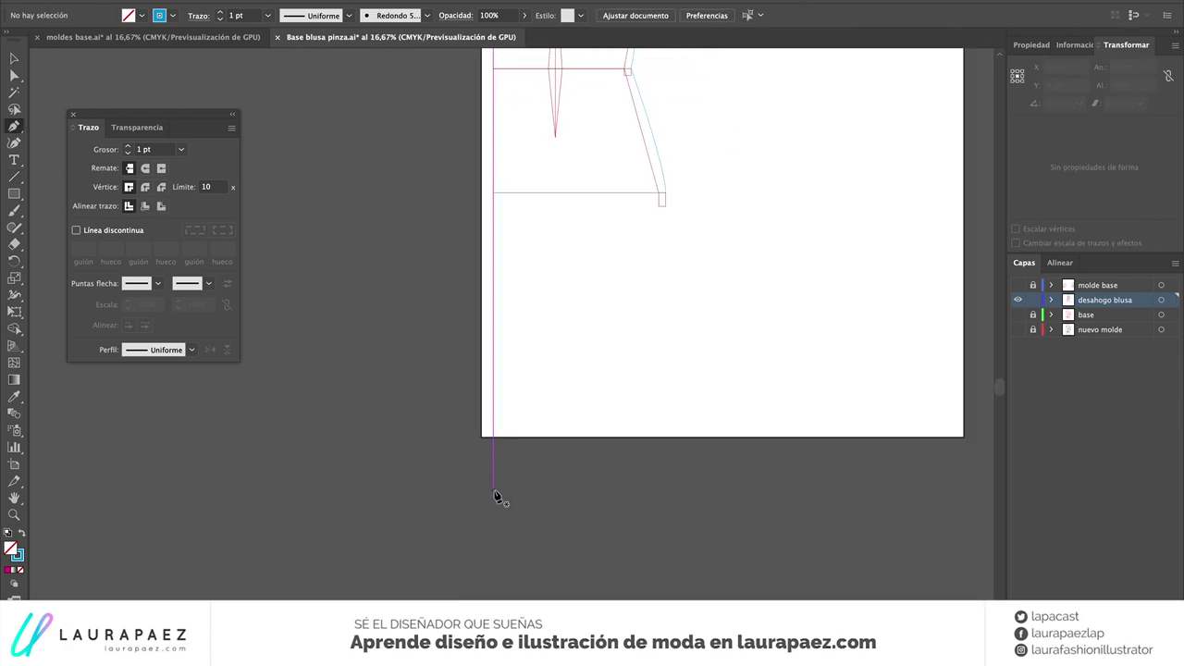
Draw the straight side line from the vertical line's bottom up to the top anchor
key(ctrl+minus)
drag(493, 490, 625, 507)
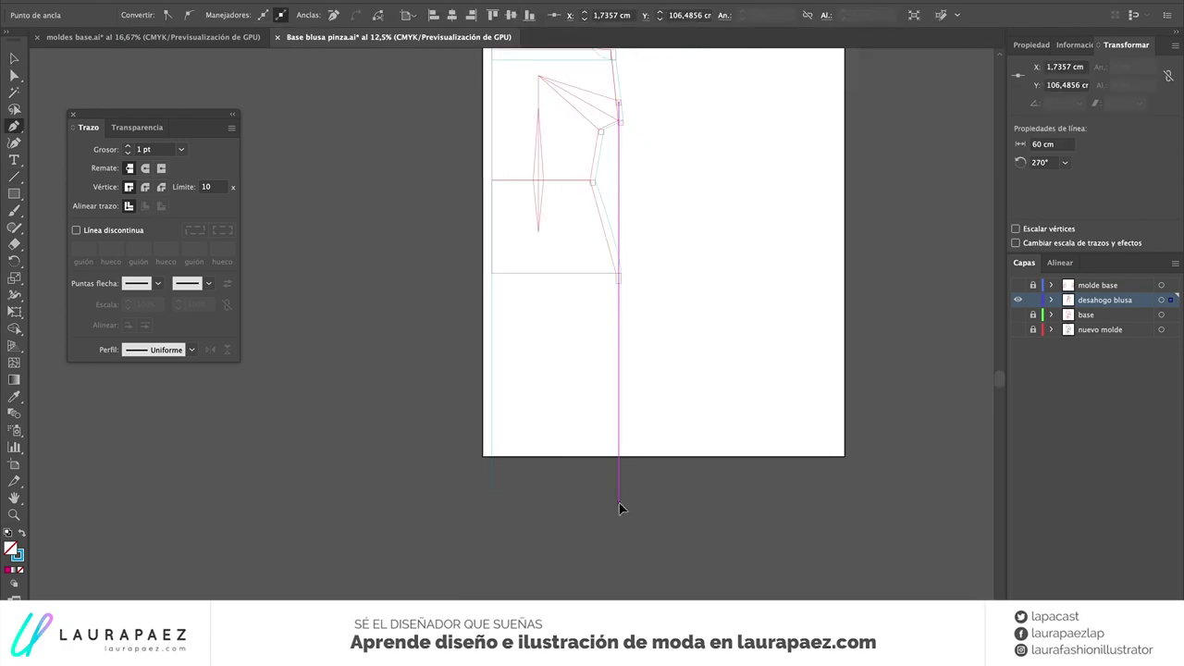
click(618, 490)
click(617, 277)
key(ctrl+plus)
key(ctrl+plus)
key(ctrl+plus)
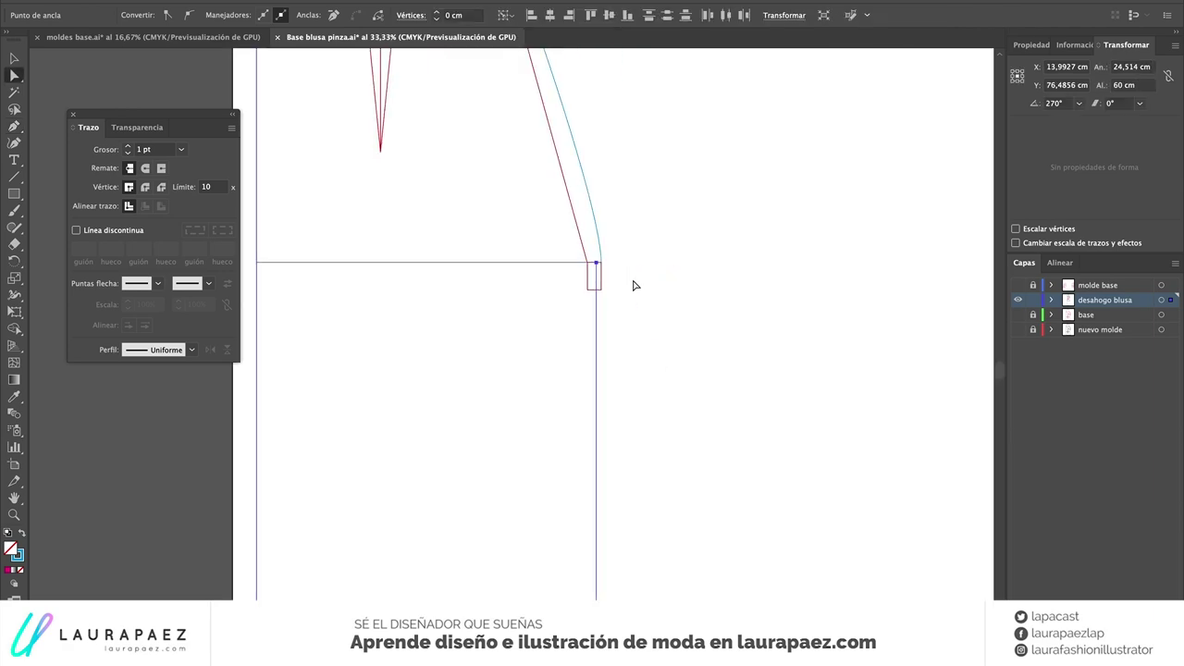
click(633, 285)
Review the upper bodice and select the blouse front pattern outline
key(ctrl+minus)
key(ctrl+minus)
scroll(633, 284, up, 5)
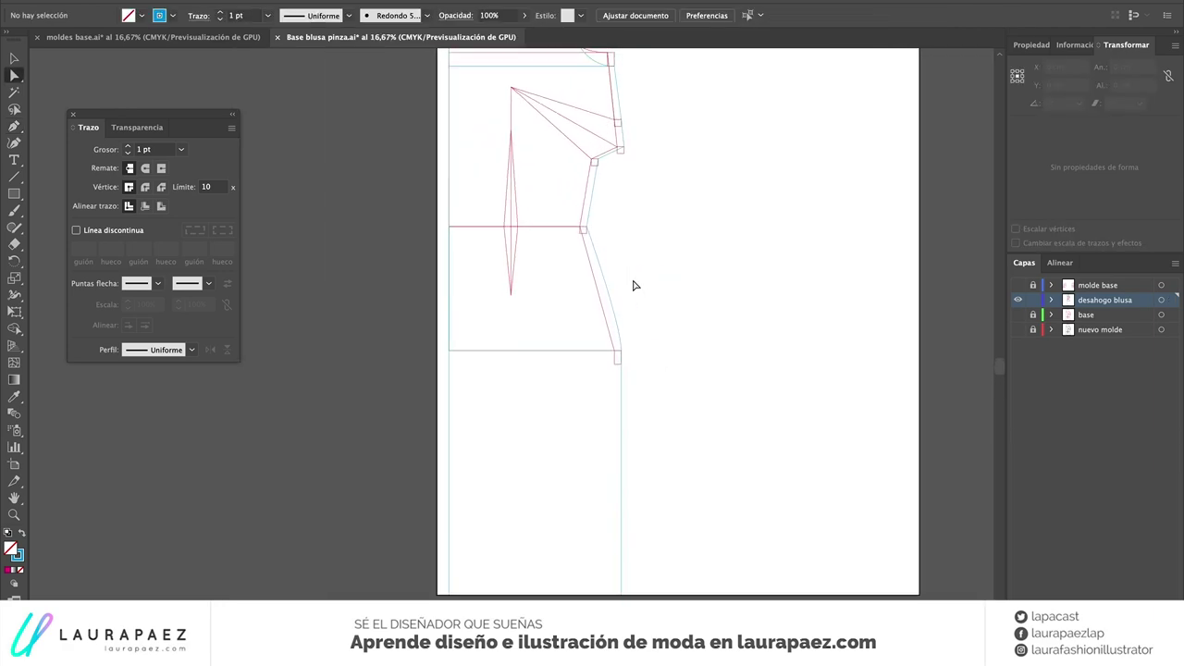
scroll(620, 222, up, 2)
scroll(546, 102, up, 1)
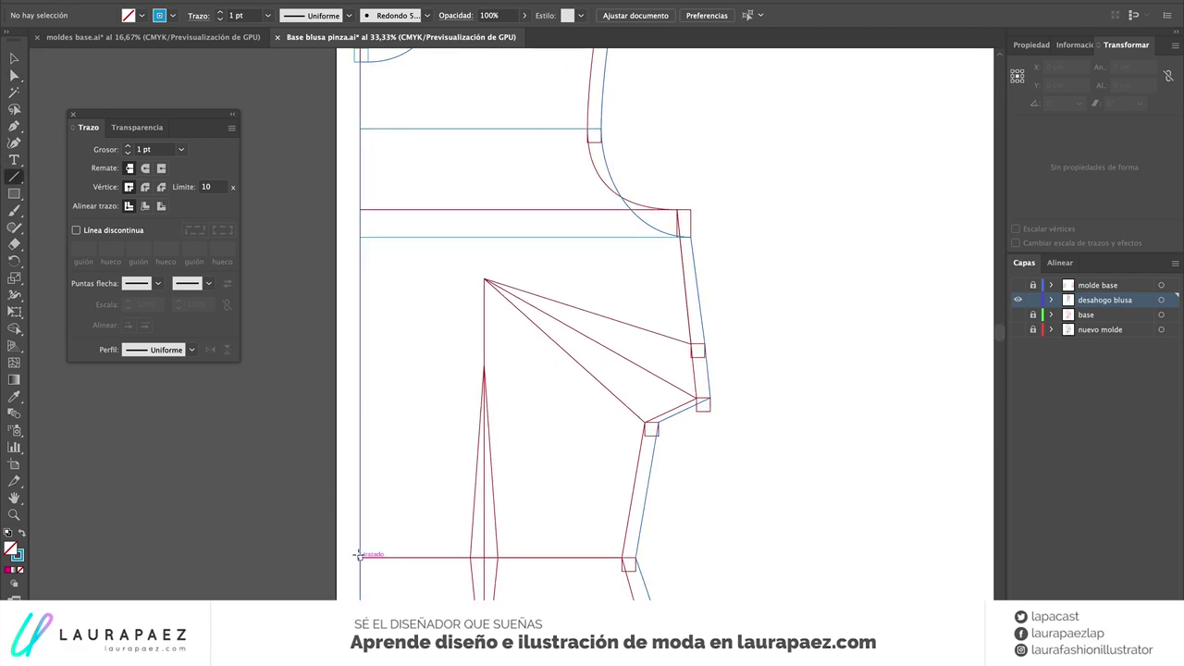
drag(637, 558, 637, 559)
key(v)
scroll(690, 550, down, 5)
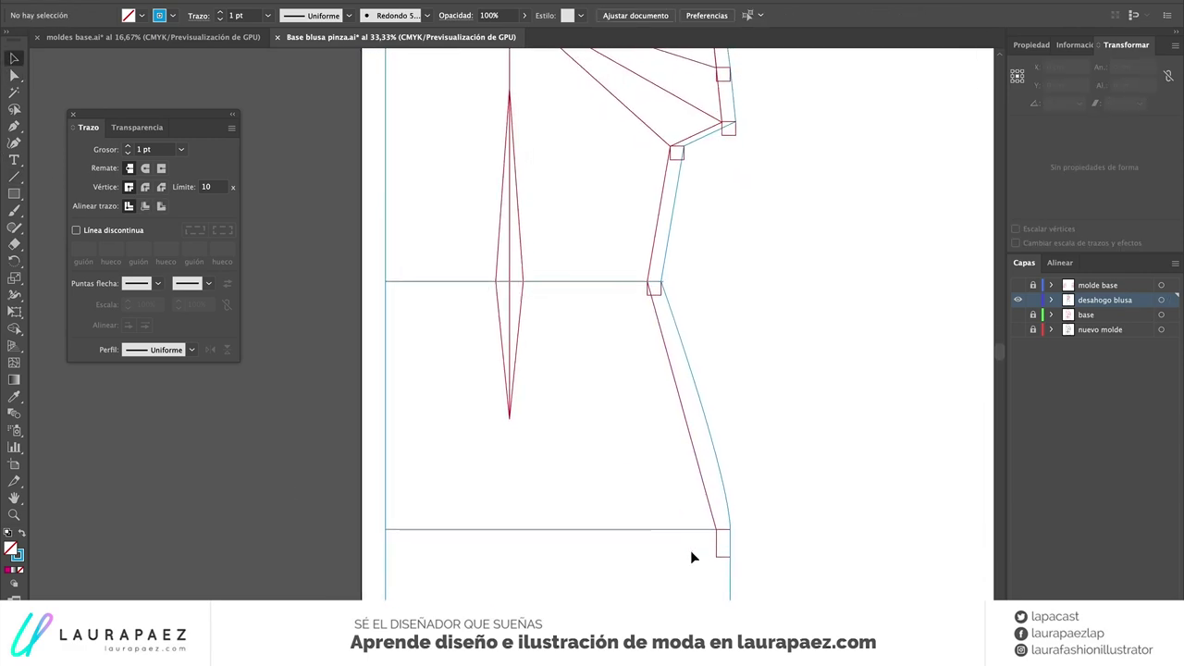
scroll(703, 290, up, 2)
scroll(703, 290, up, 3)
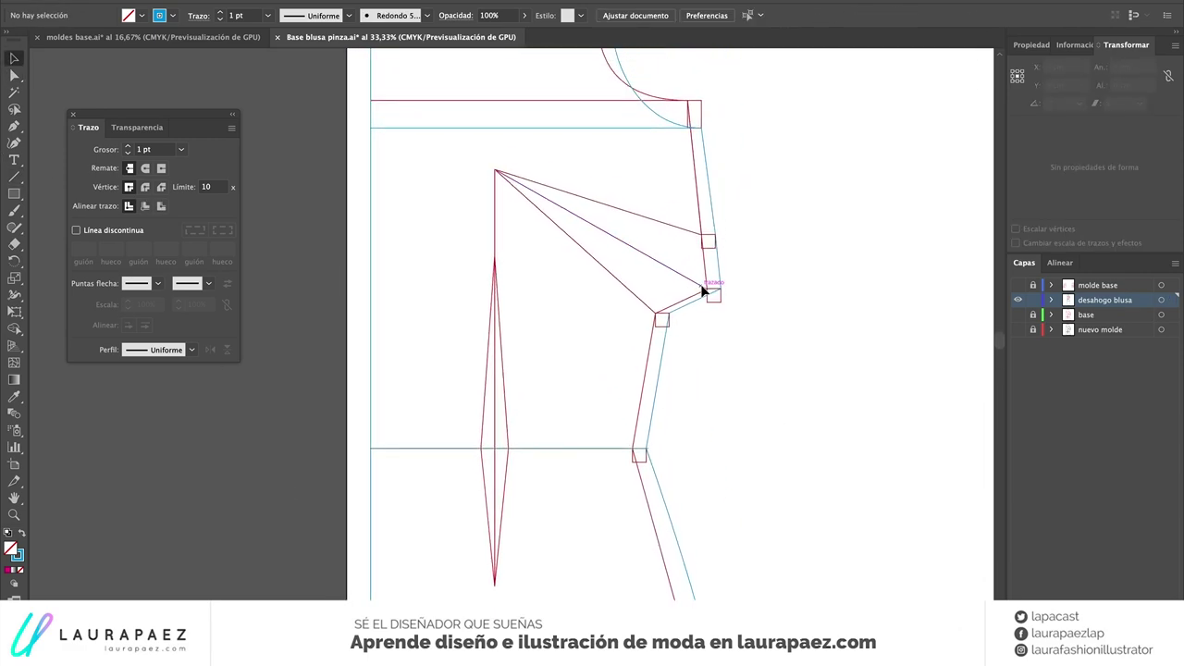
scroll(700, 284, up, 2)
scroll(700, 284, up, 1)
scroll(802, 210, down, 2)
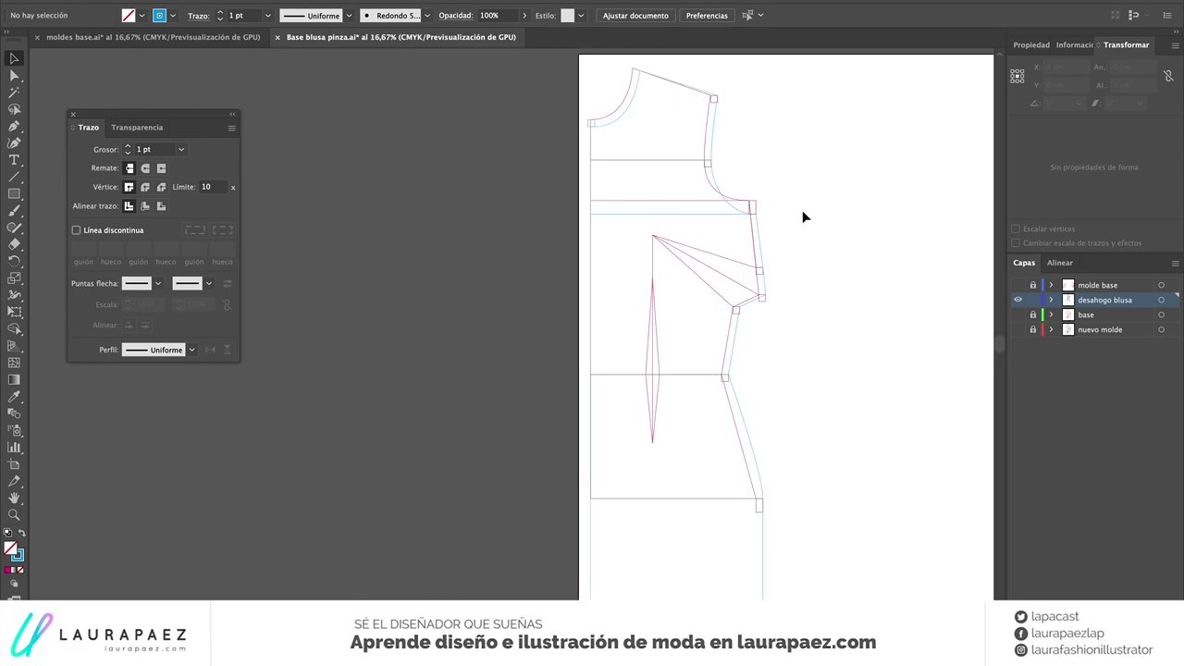
click(615, 124)
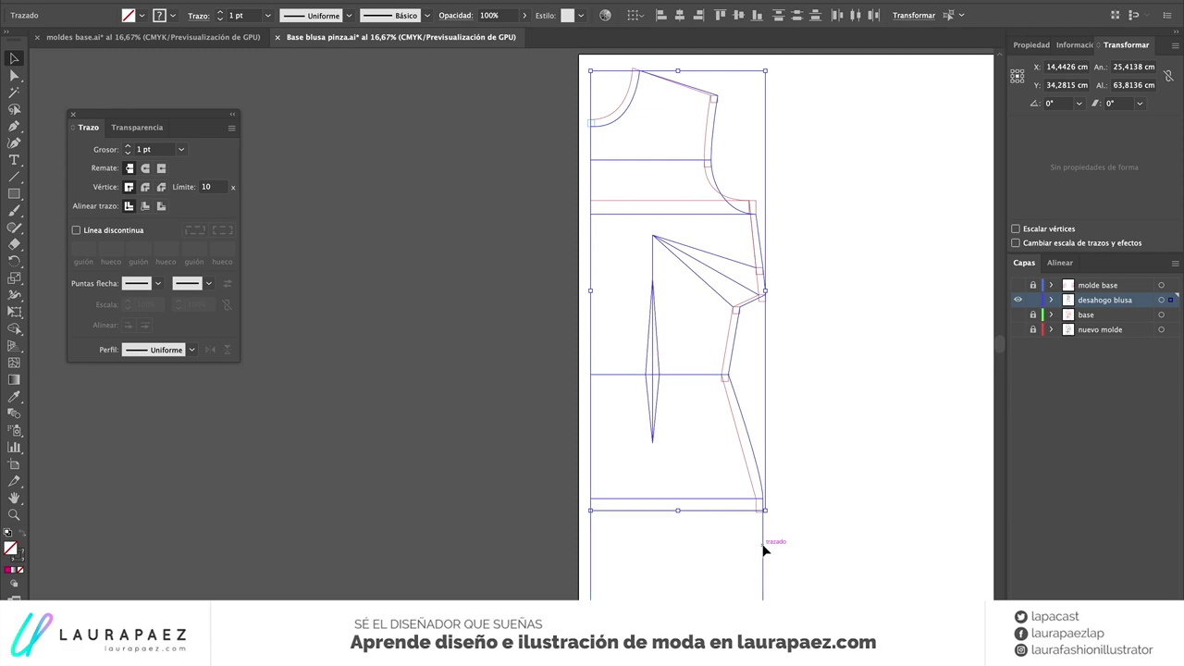
Snap the upper and lower dart line ends onto the blouse front's side seam
key(v)
drag(582, 204, 743, 330)
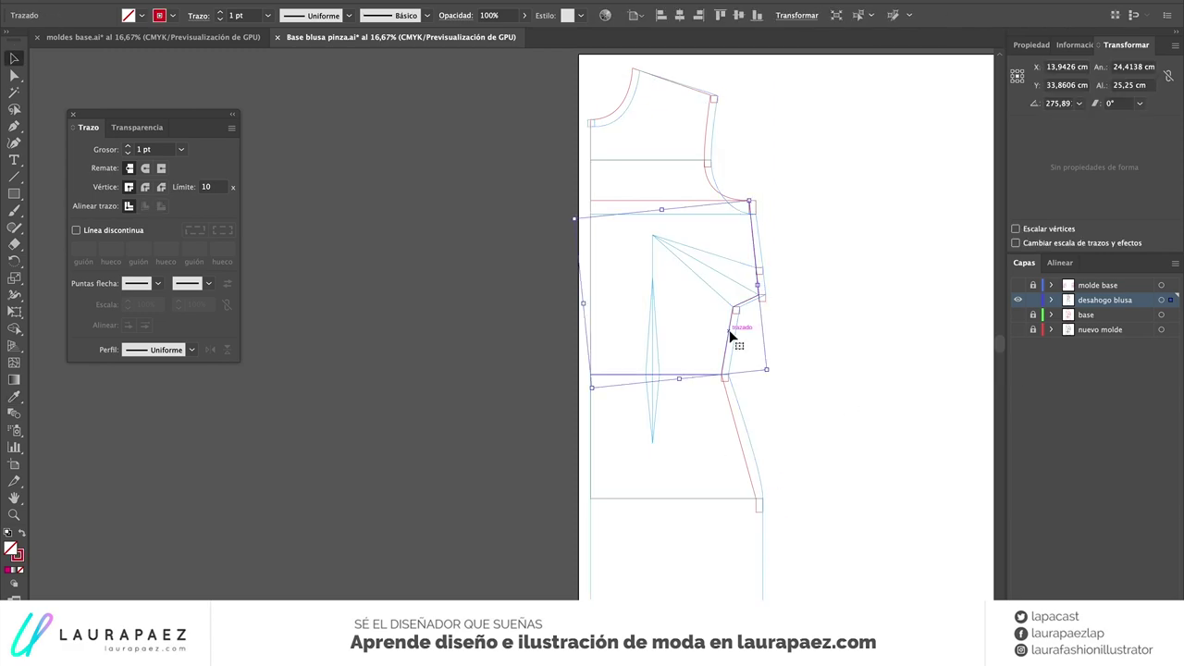
drag(805, 99, 657, 182)
click(759, 460)
scroll(711, 333, up, 3)
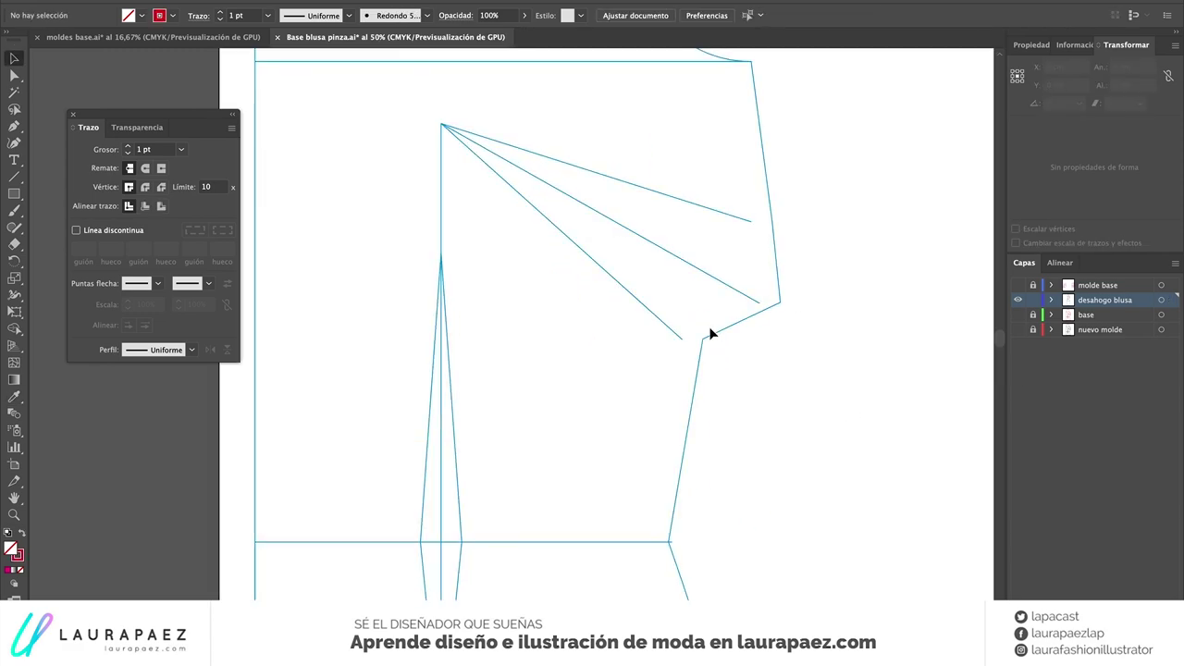
drag(681, 338, 703, 339)
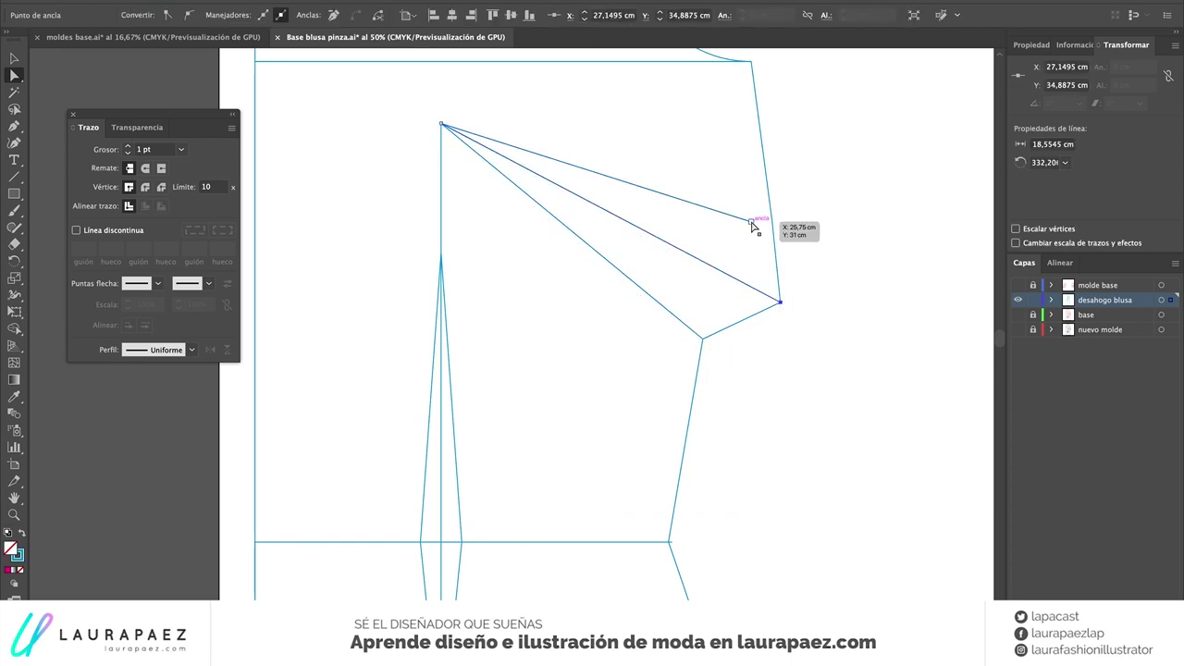
drag(752, 226, 771, 222)
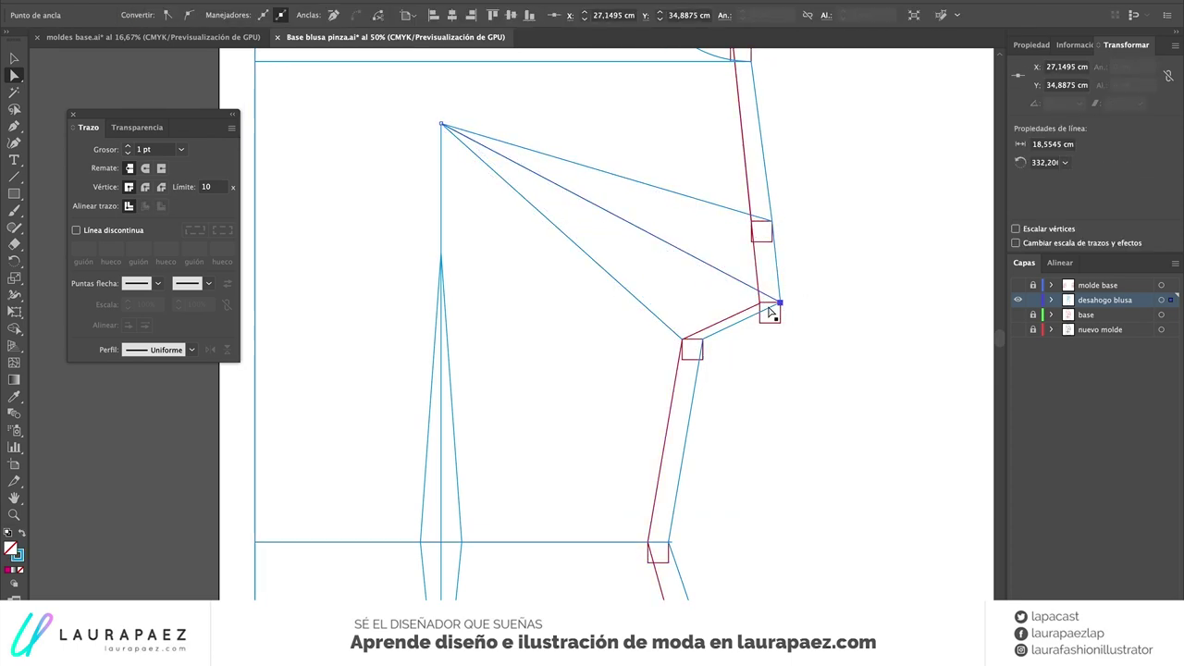
scroll(705, 344, down, 3)
click(764, 262)
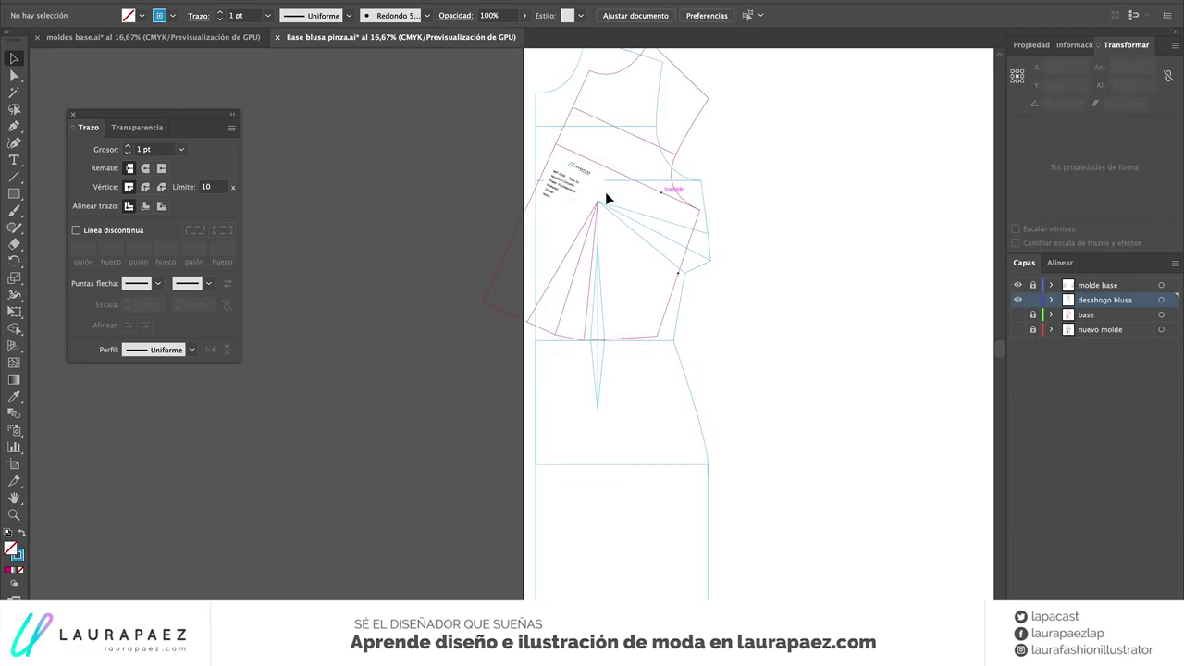
Lock the desahogo blusa layer and move the pink base pattern onto the pasteboard
click(551, 157)
click(1032, 299)
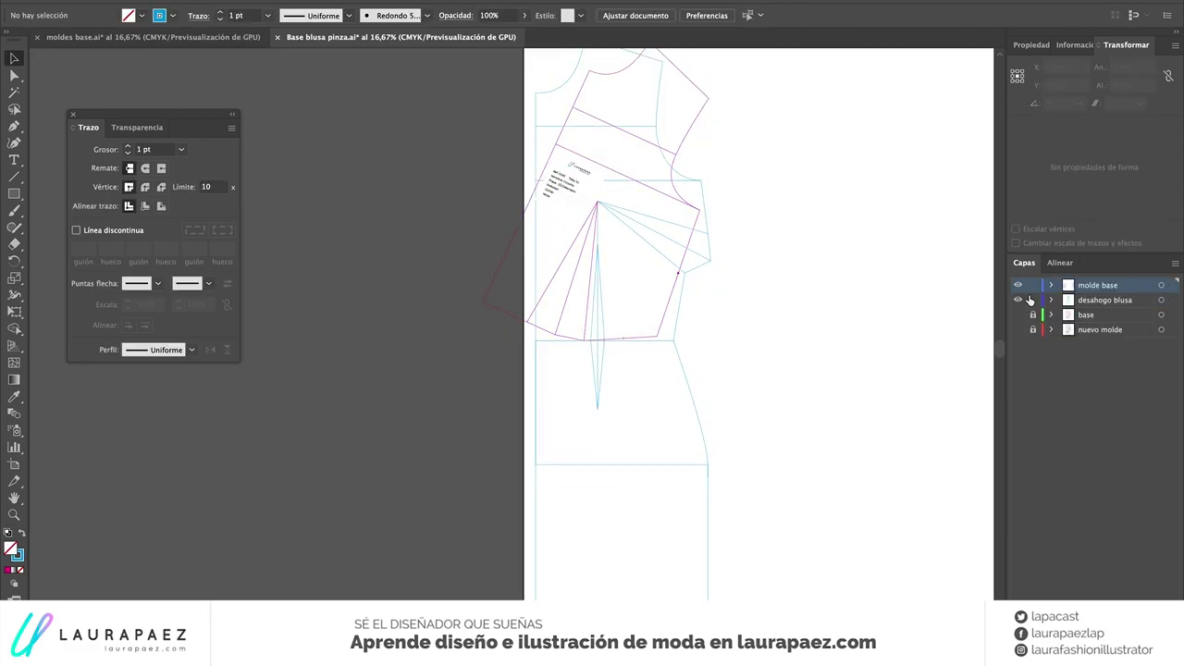
click(1017, 300)
drag(679, 243, 298, 436)
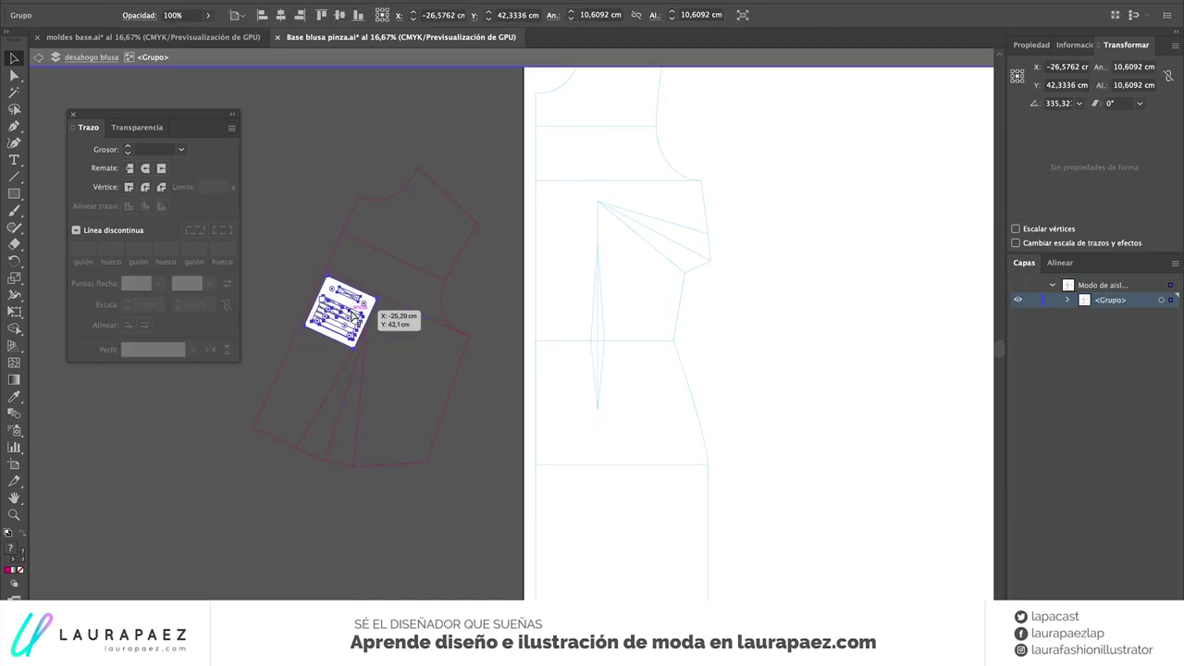
Bring the label from moldes base.ai and edit it to Ref 0002, Talla 10, 1/2 Delantero
click(148, 37)
click(388, 304)
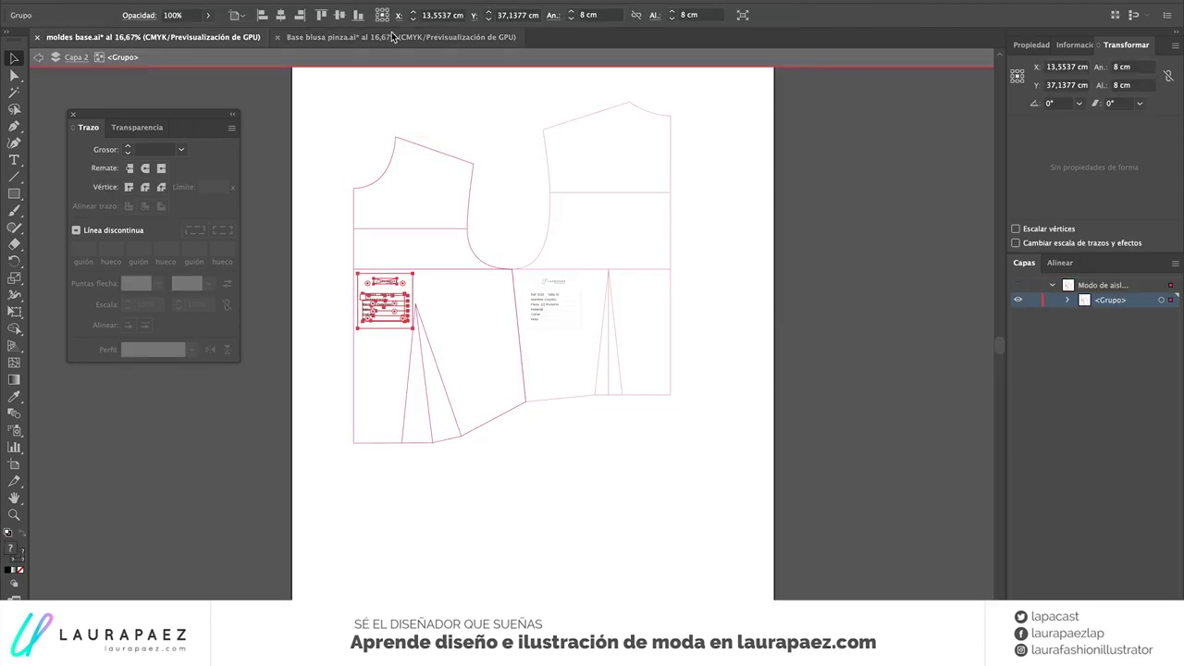
mouse_move(389, 304)
mouse_down()
mouse_move(510, 350)
mouse_move(585, 161)
mouse_move(574, 123)
mouse_up()
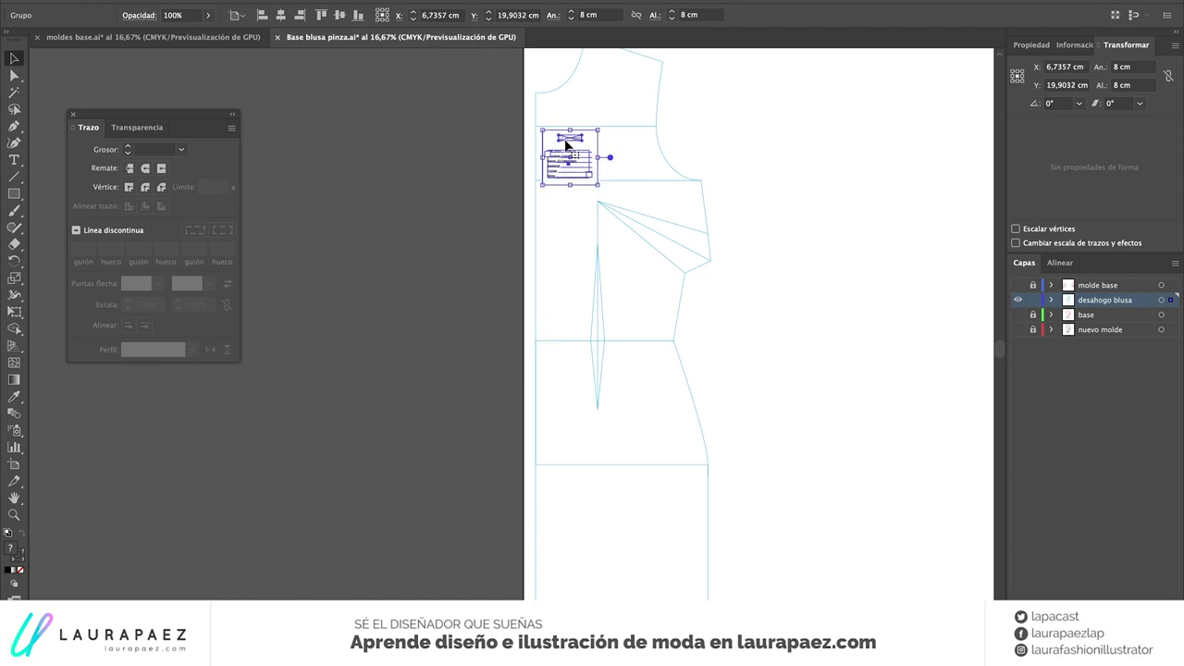
scroll(574, 124, up, 3)
double_click(547, 173)
text(Base de blusa)
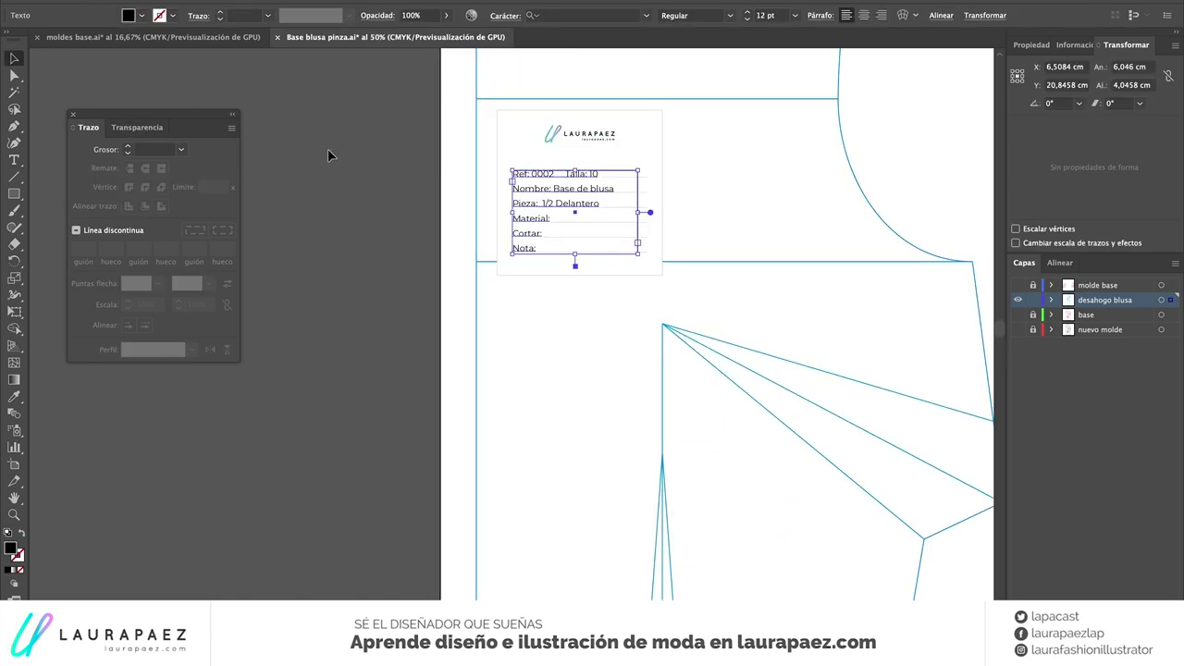
click(396, 178)
alt+scroll(396, 179, down, 3)
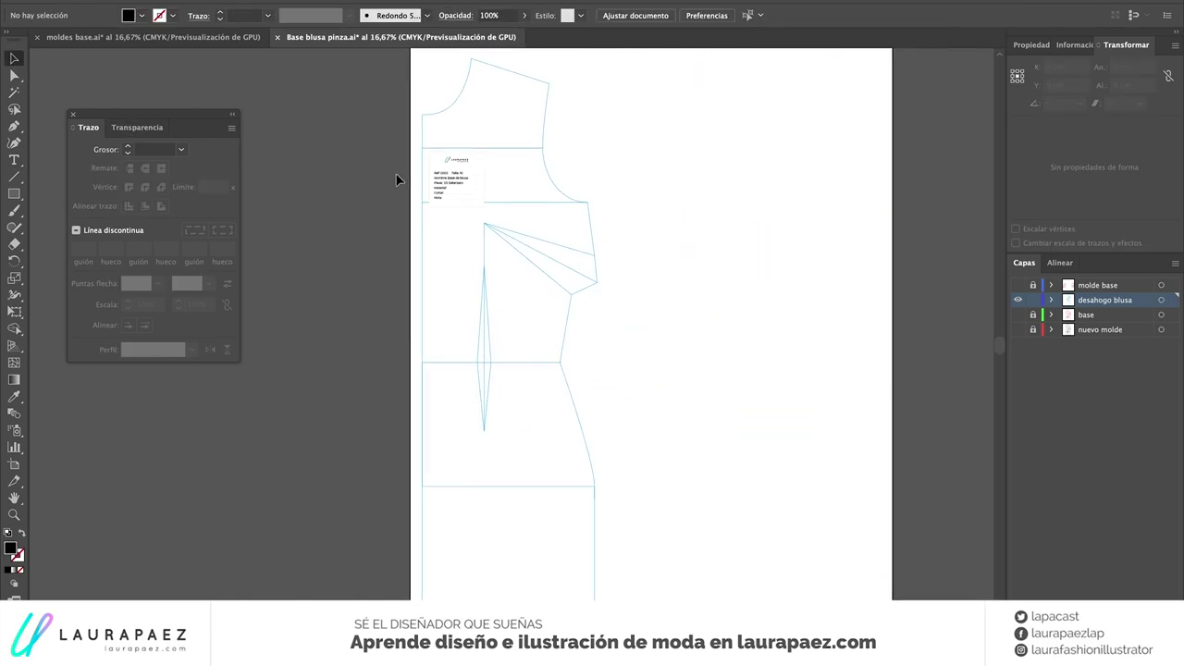
alt+scroll(396, 179, down, 1)
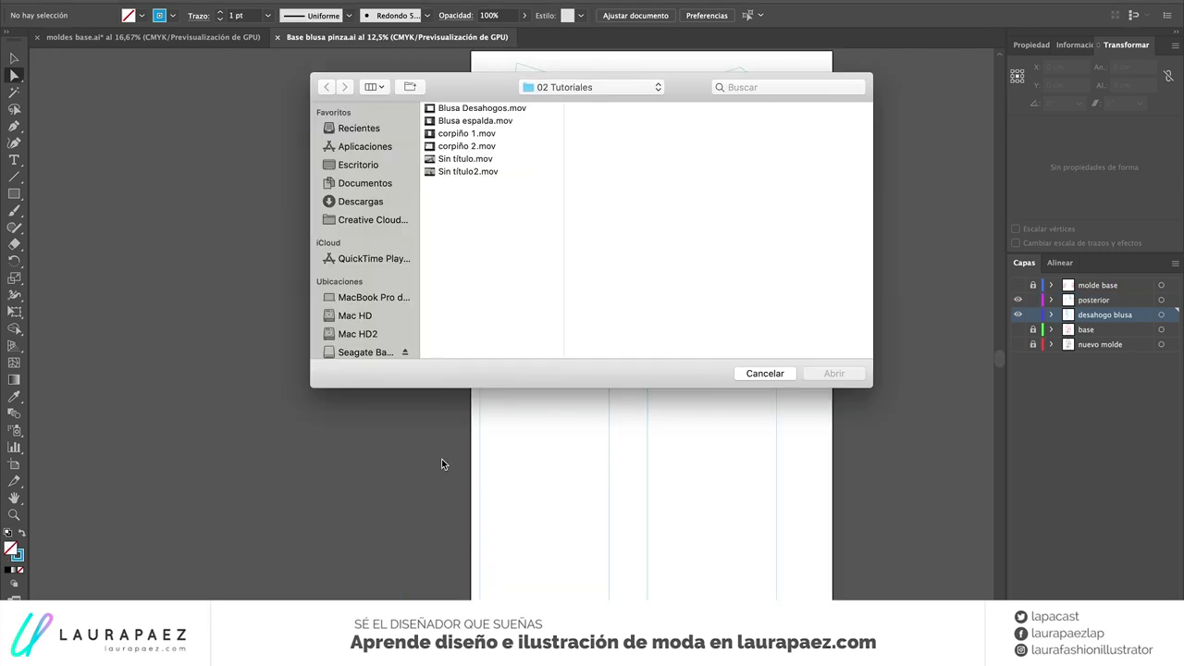
alt+scroll(507, 110, up, 5)
alt+scroll(524, 87, up, 2)
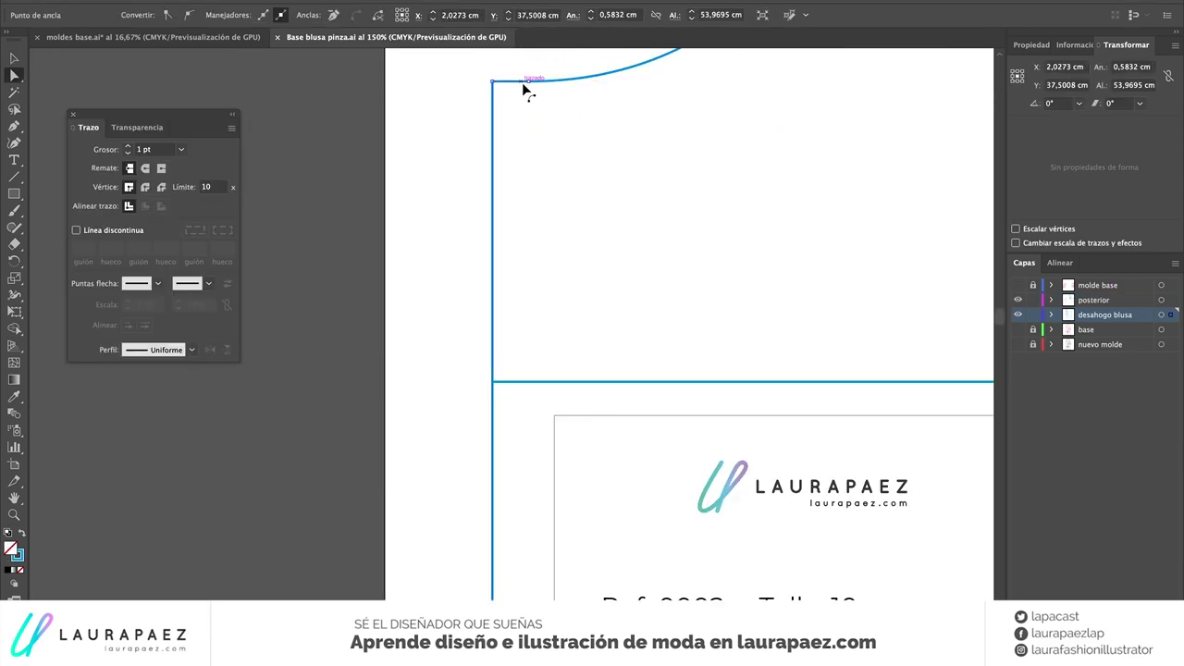
key(p)
alt+scroll(509, 111, down, 5)
Reposition the side line's lower anchor to shape the curved hem
scroll(521, 145, down, 5)
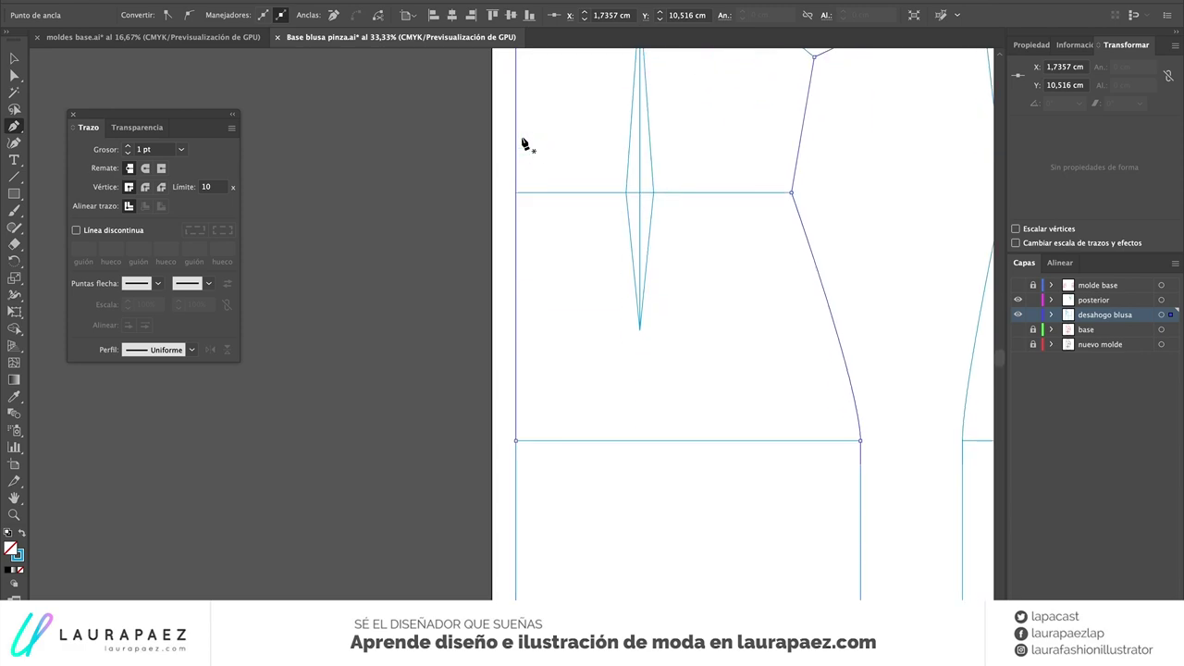
key(a)
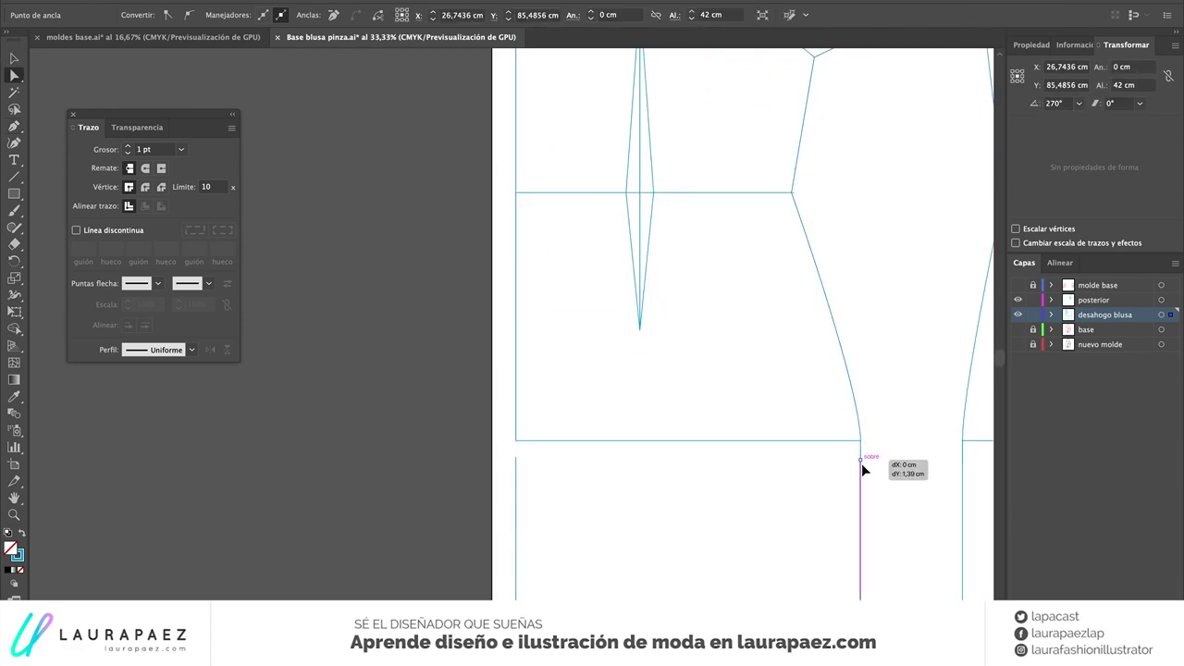
click(861, 441)
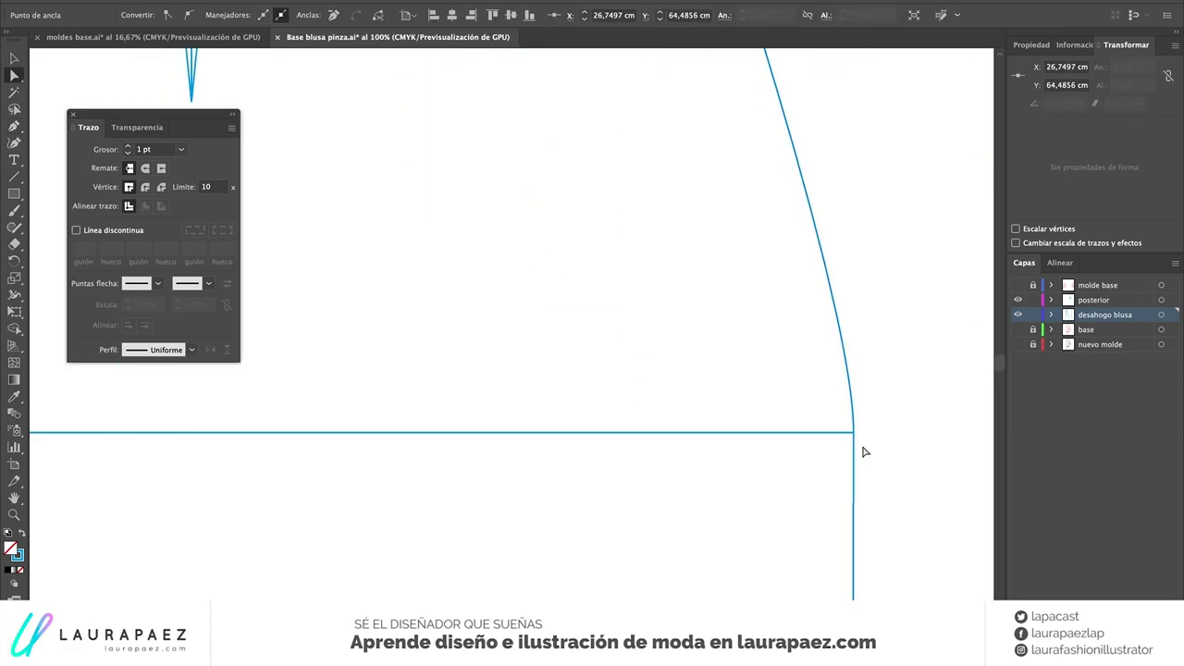
alt+scroll(869, 463, up, 3)
mouse_move(856, 465)
mouse_down()
mouse_move(856, 450)
mouse_move(873, 449)
mouse_up()
alt+scroll(856, 451, down, 3)
key(p)
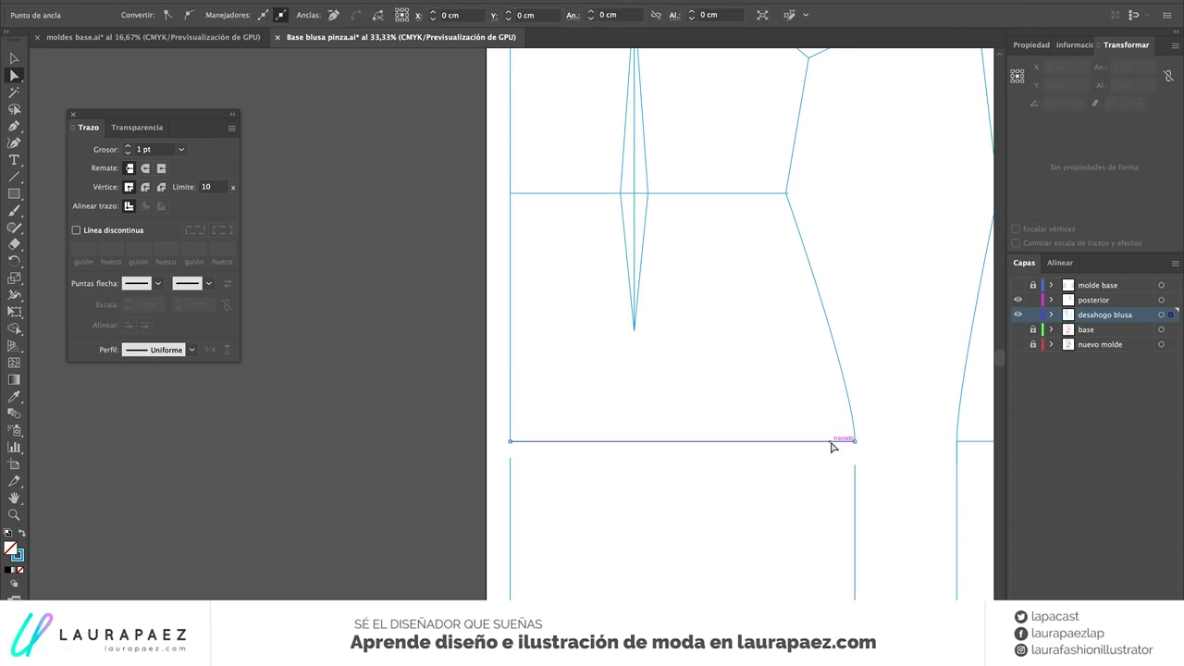
Enter the blouse front group, then exit it and select the curved hem
key(v)
click(857, 435)
double_click(856, 434)
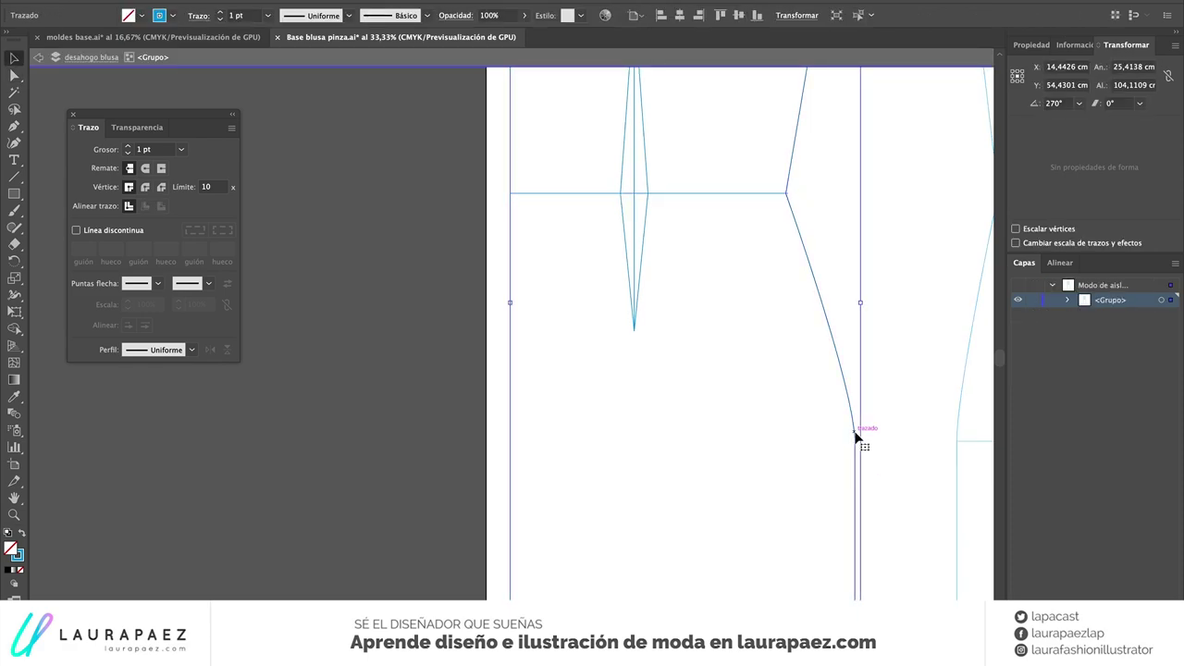
click(532, 468)
scroll(892, 390, down, 5)
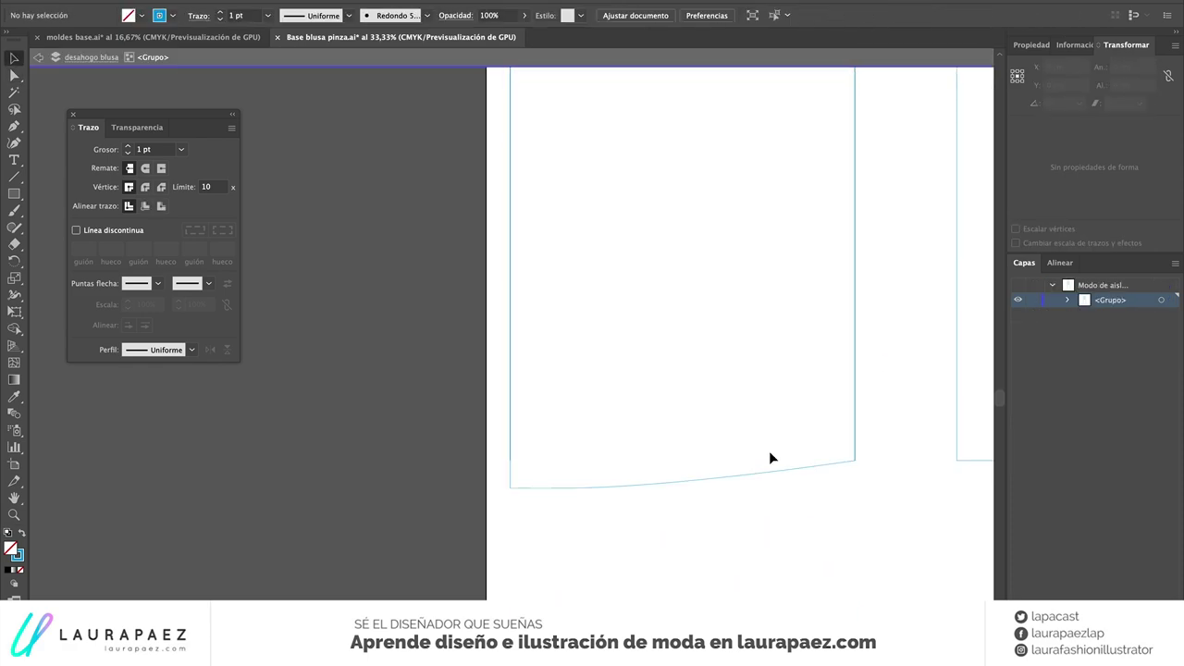
key(Escape)
click(629, 491)
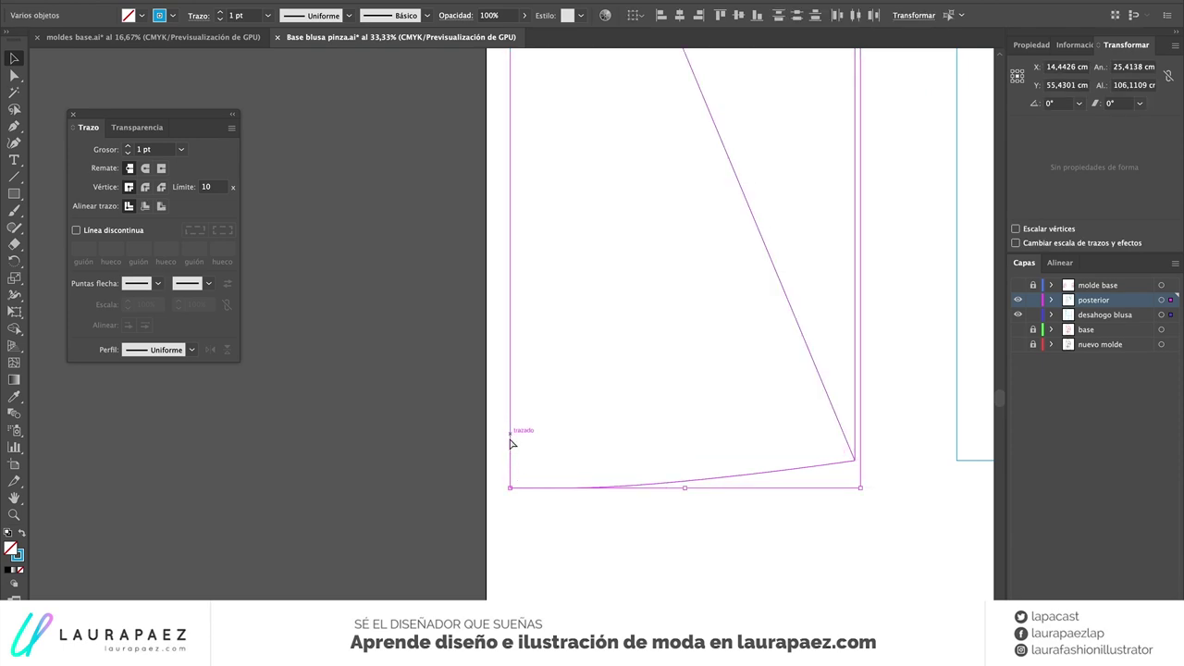
Check the hem path's context menu and undo the stray pen stroke
right_click(513, 410)
click(484, 467)
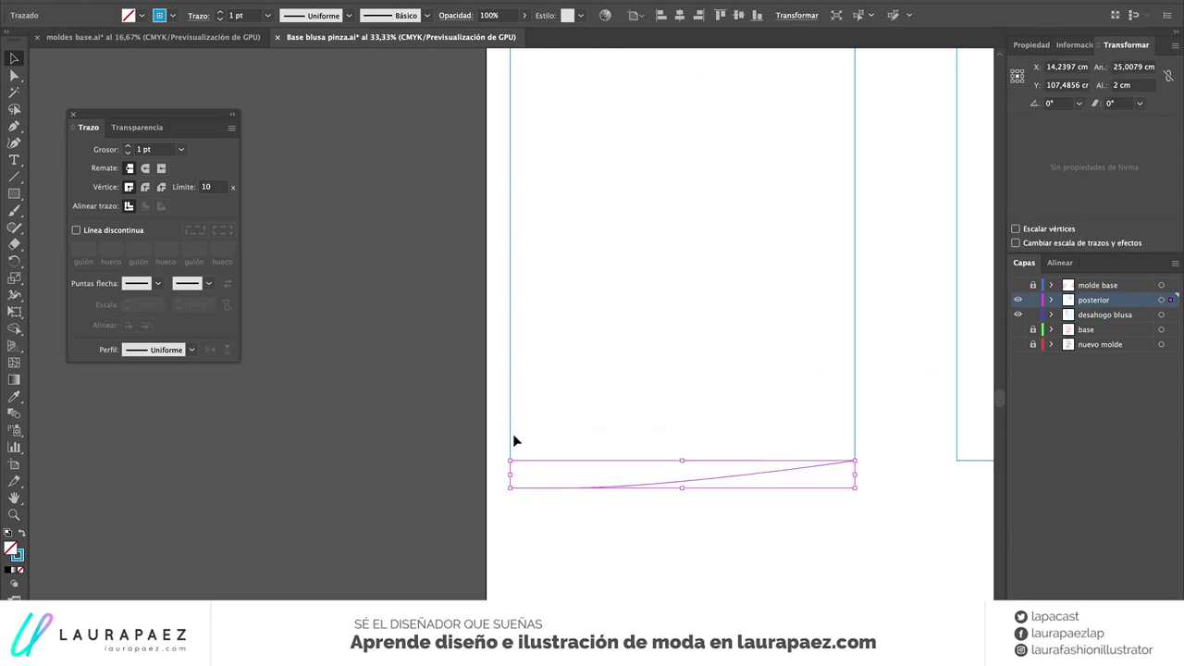
right_click(515, 441)
key(Escape)
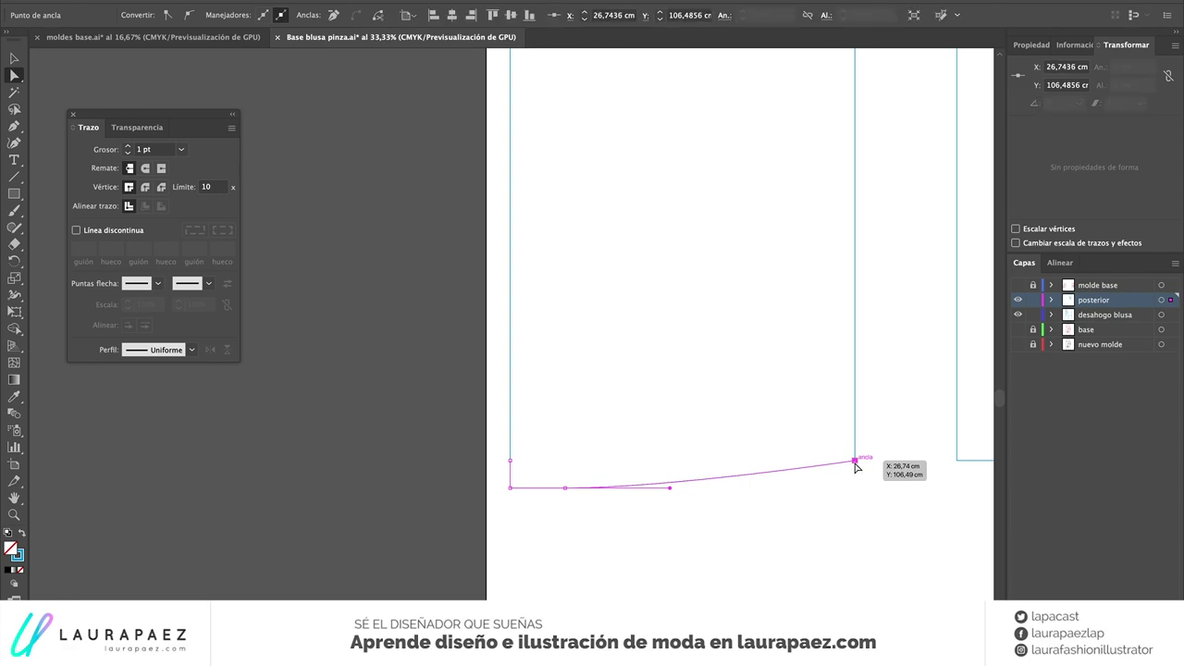
key(p)
key(ctrl+z)
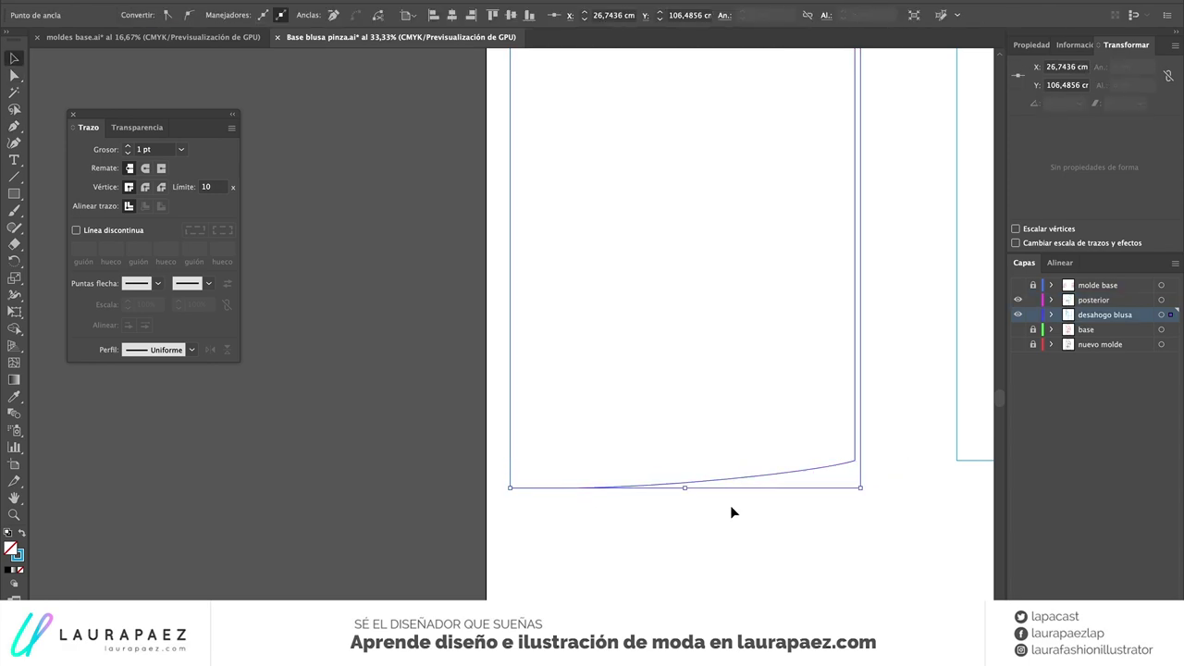
drag(510, 468, 515, 476)
Select the ease outline around the back piece and isolate it for editing
key(v)
key(ctrl+0)
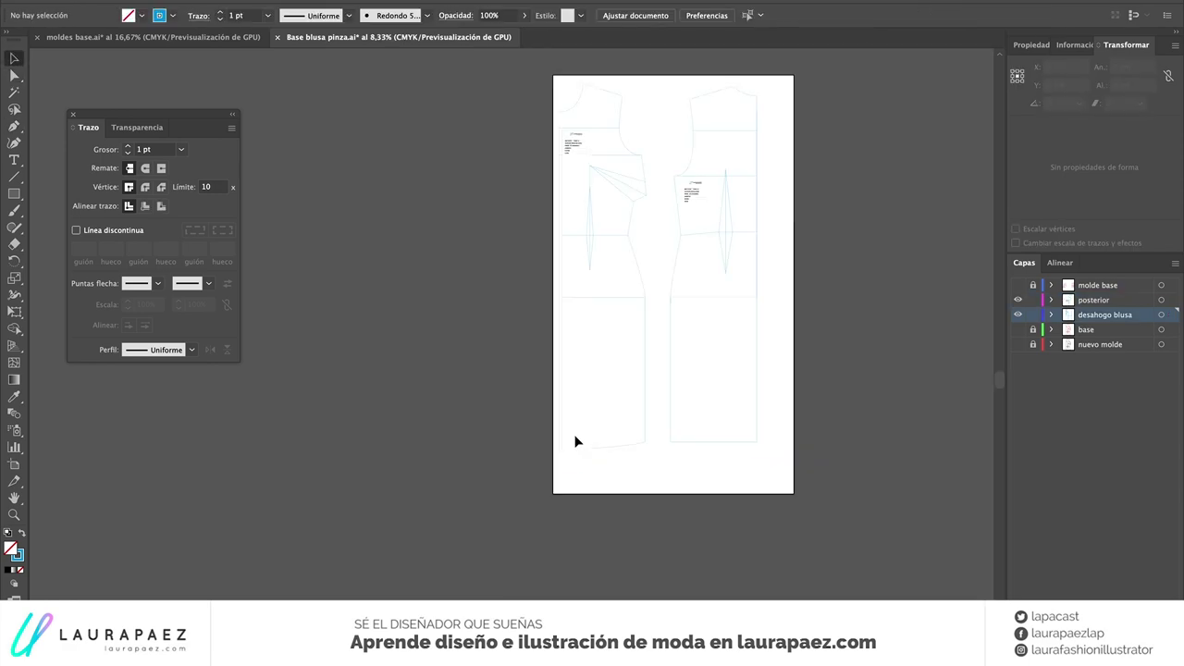
click(692, 172)
key(ctrl+plus)
click(666, 354)
right_click(733, 369)
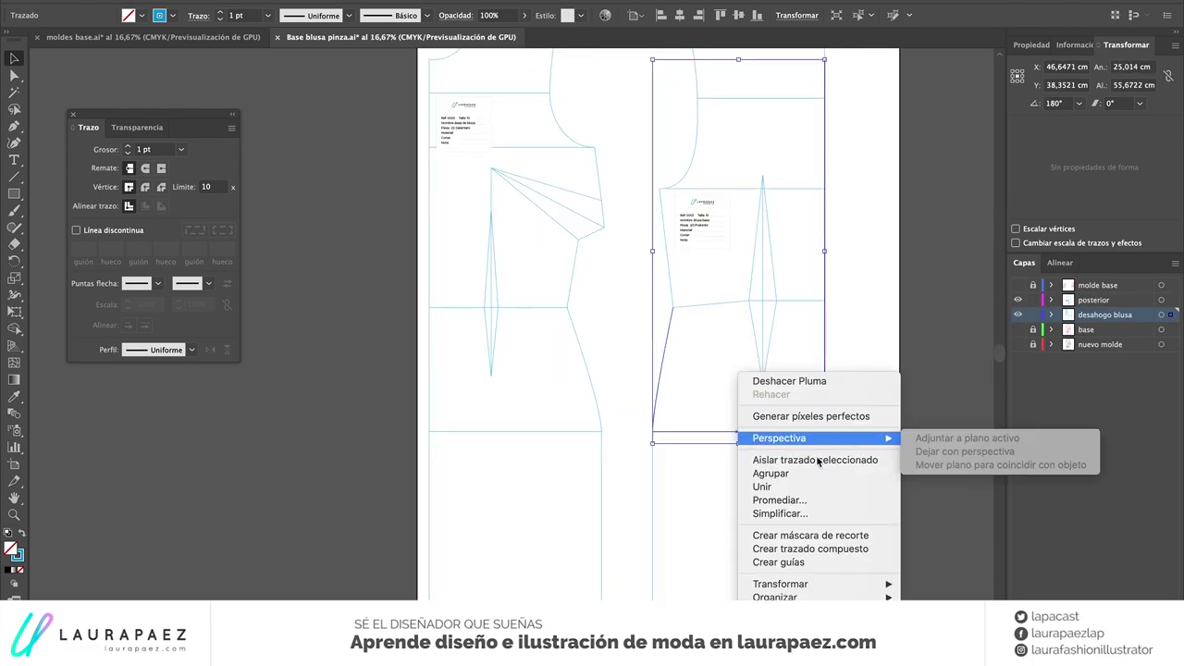
click(747, 457)
Exit isolation and select the back piece's ease rectangle, zoomed on its right edge
click(652, 431)
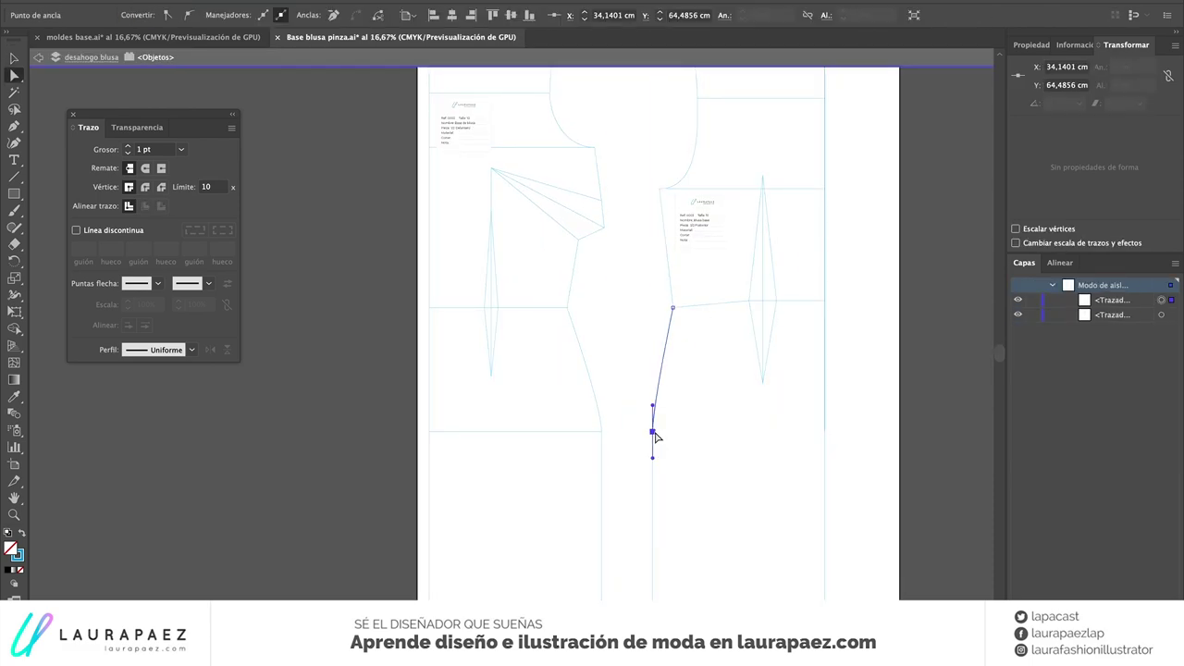
key(v)
double_click(623, 362)
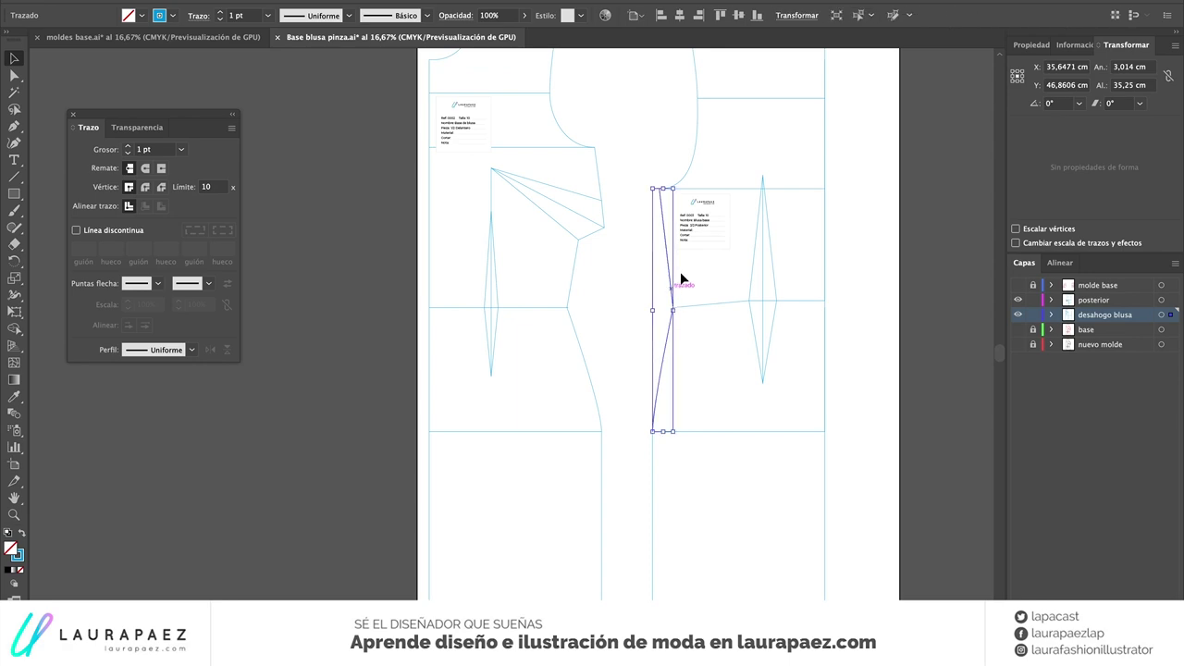
click(676, 303)
click(822, 407)
scroll(827, 303, up, 4)
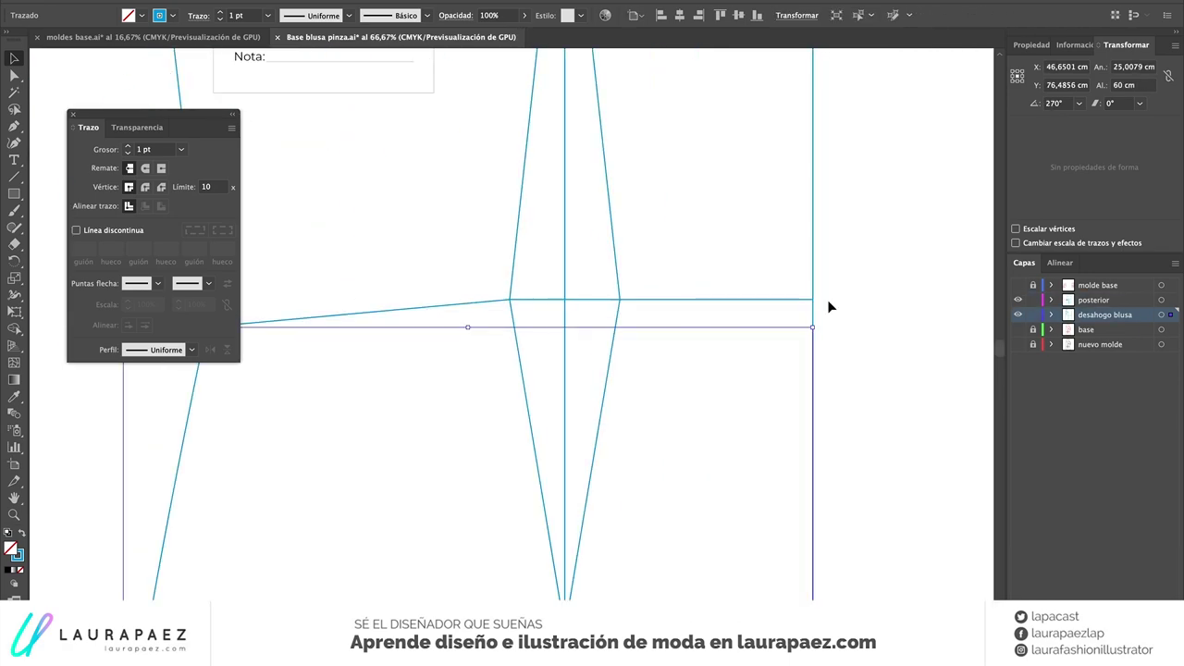
Delete the rectangle's right edge segment and redraw it from the lower open endpoint with the Pen
key(a)
click(814, 407)
scroll(814, 361, down, 3)
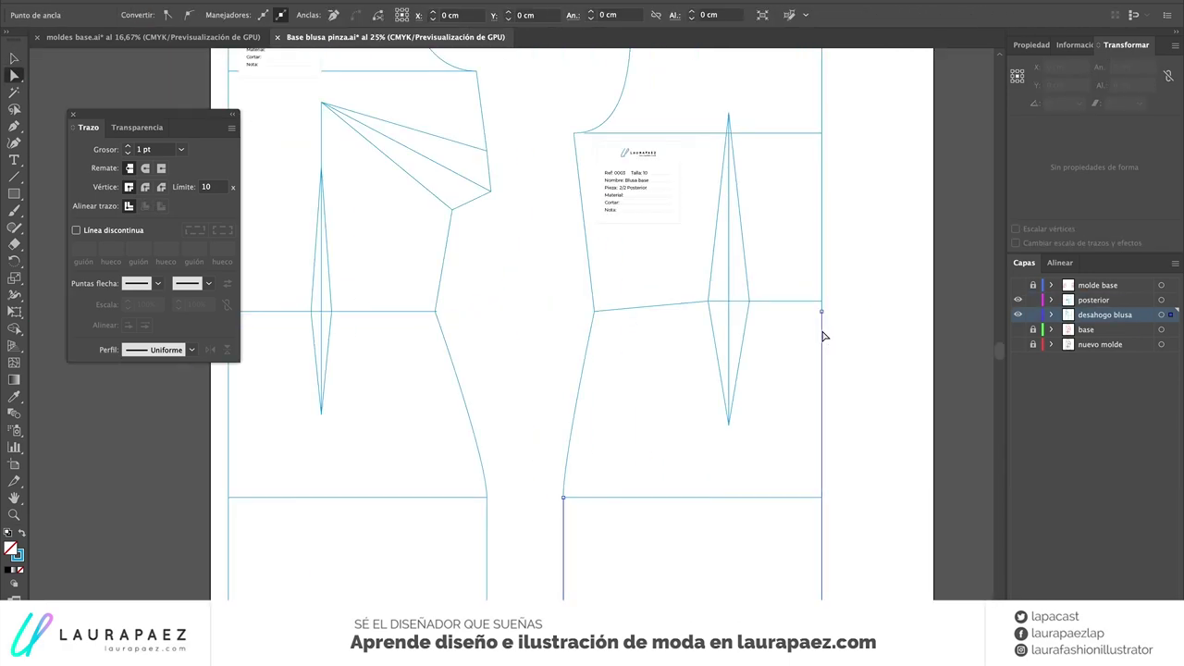
click(823, 389)
key(Delete)
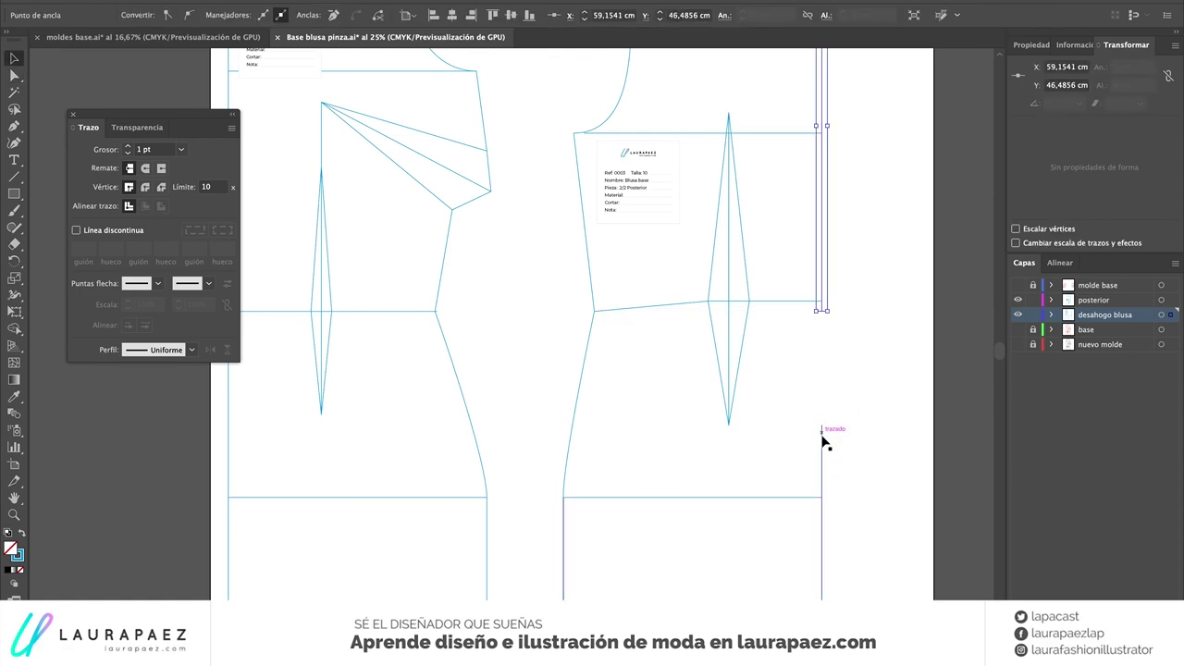
key(ctrl+j)
key(Return)
key(p)
click(822, 426)
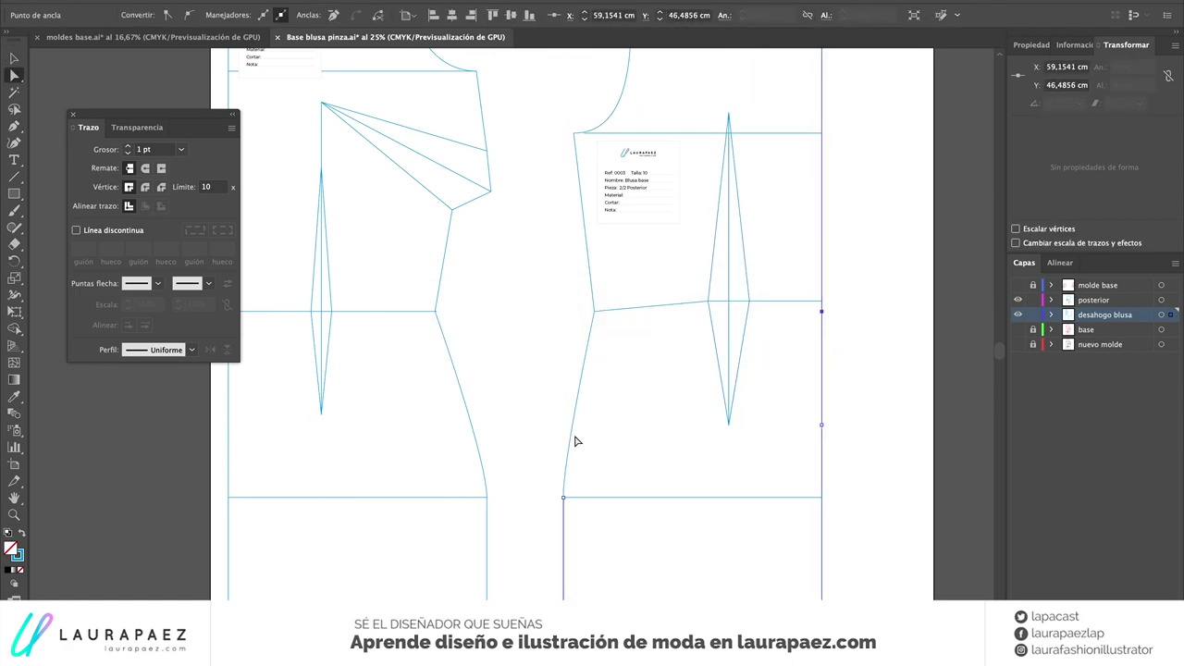
Select both the front and back blouse piece outlines
key(v)
click(573, 430)
scroll(508, 441, down, 2)
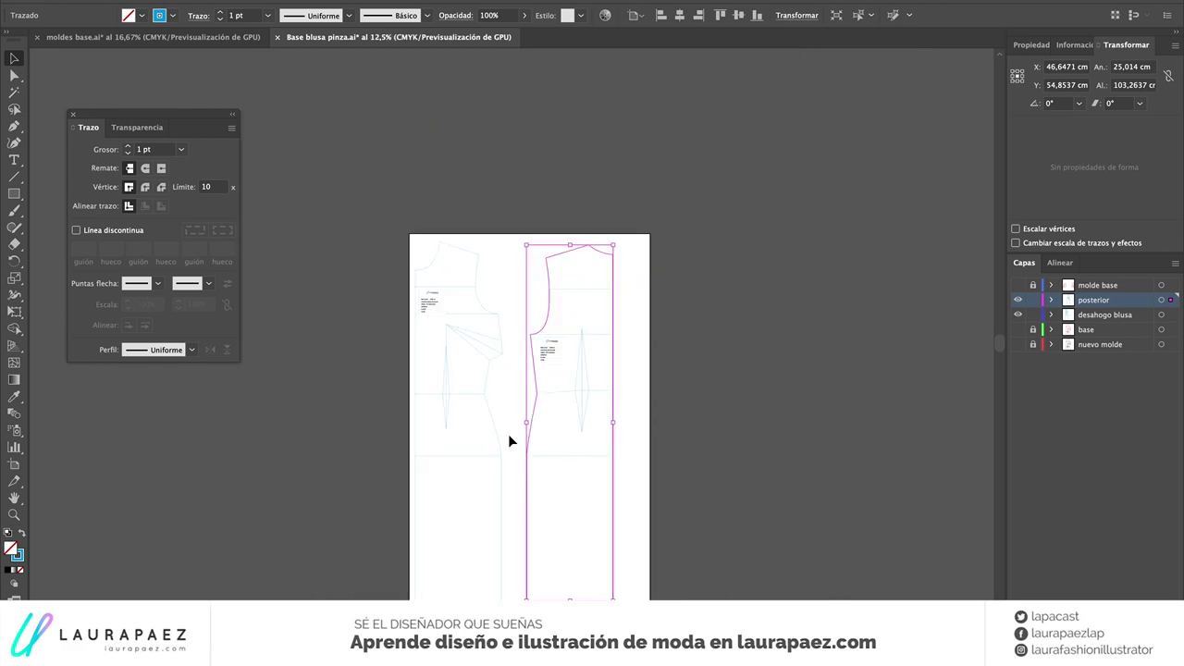
click(580, 388)
click(550, 415)
scroll(549, 416, up, 1)
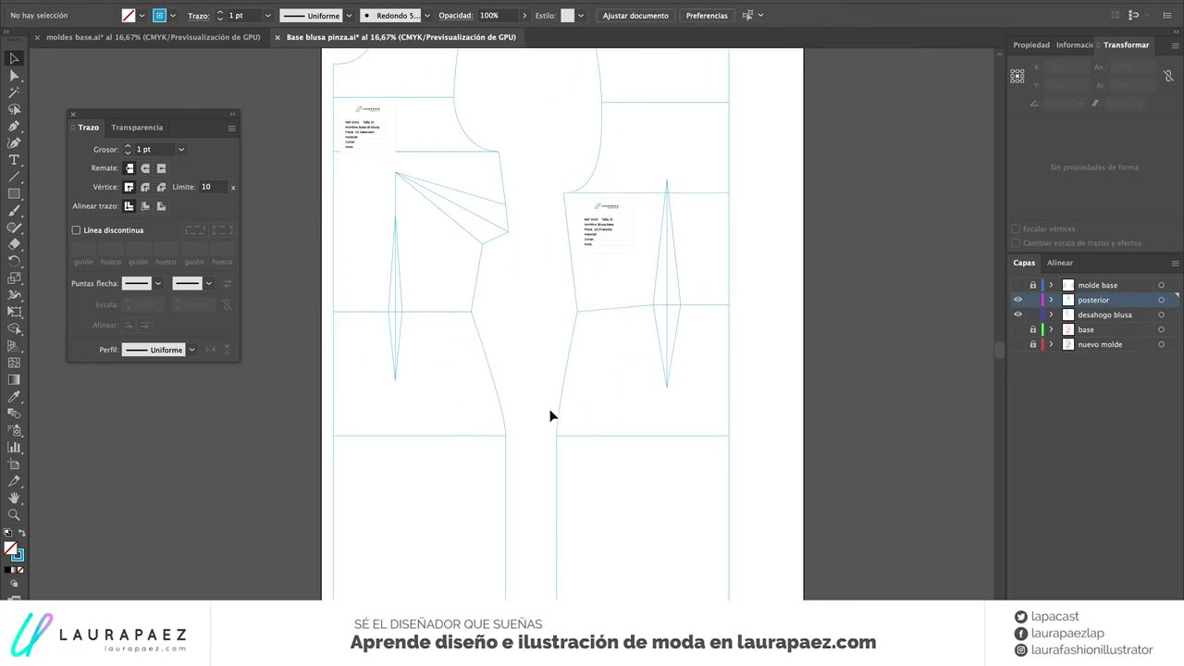
click(573, 407)
scroll(575, 398, down, 1)
scroll(576, 397, down, 1)
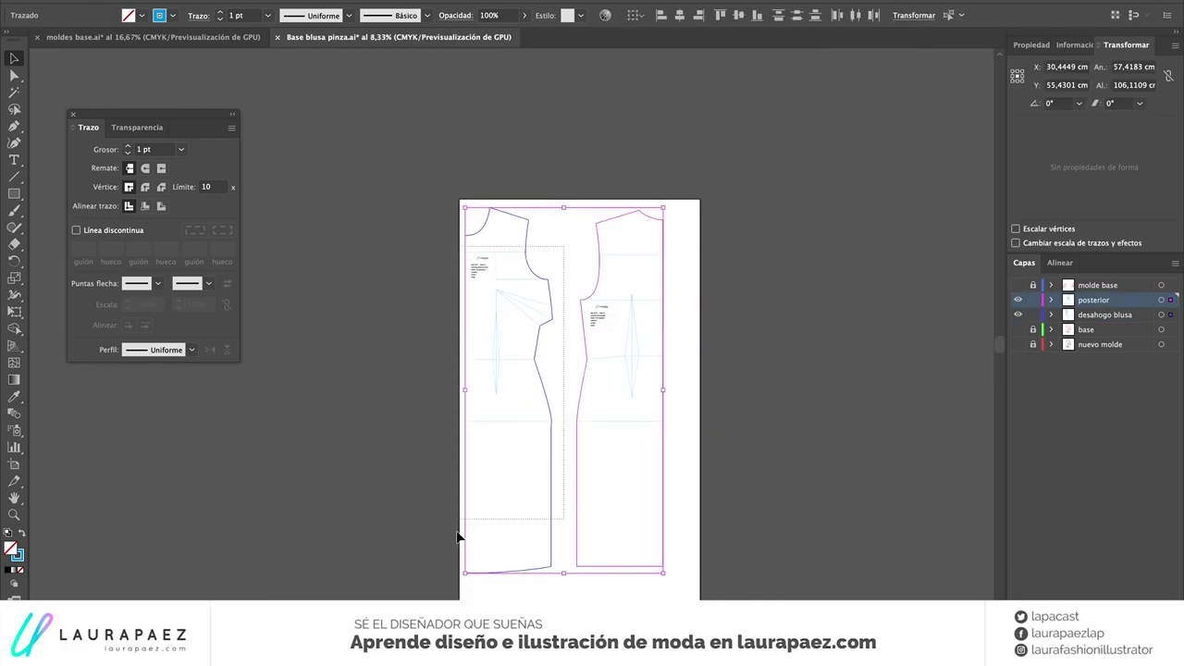
Paste both outlines in place on the costuras layer, with the other layers hidden and locked
key(a)
text(costuras)
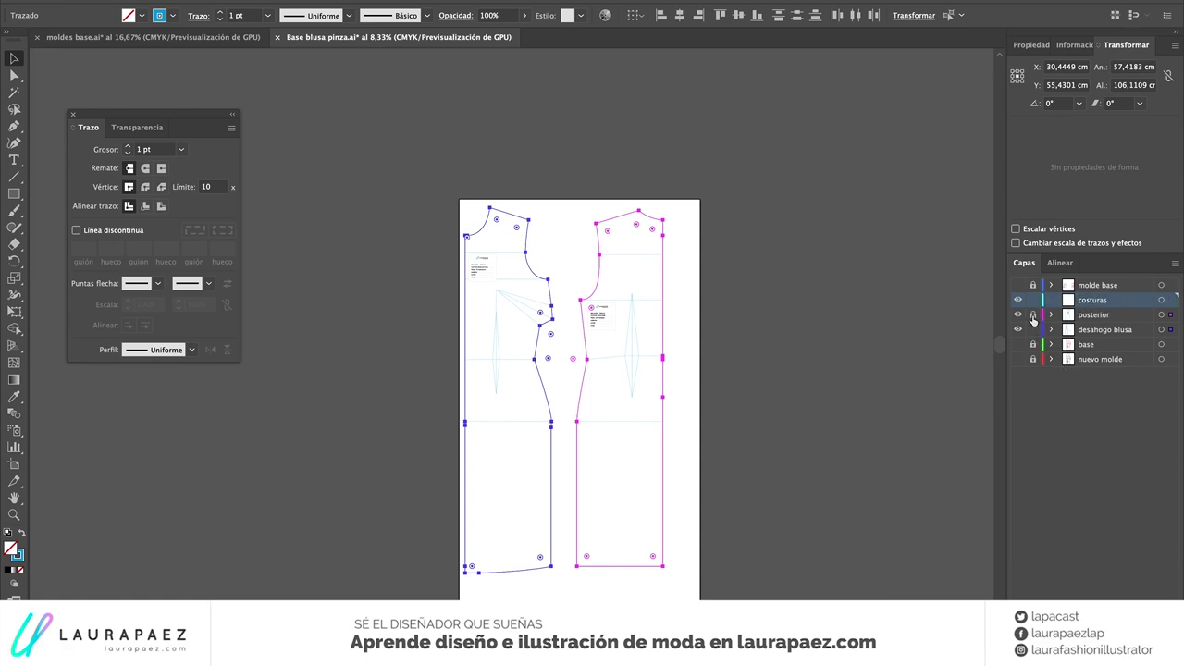
click(1033, 329)
drag(1017, 314, 1017, 329)
key(ctrl+f)
click(660, 348)
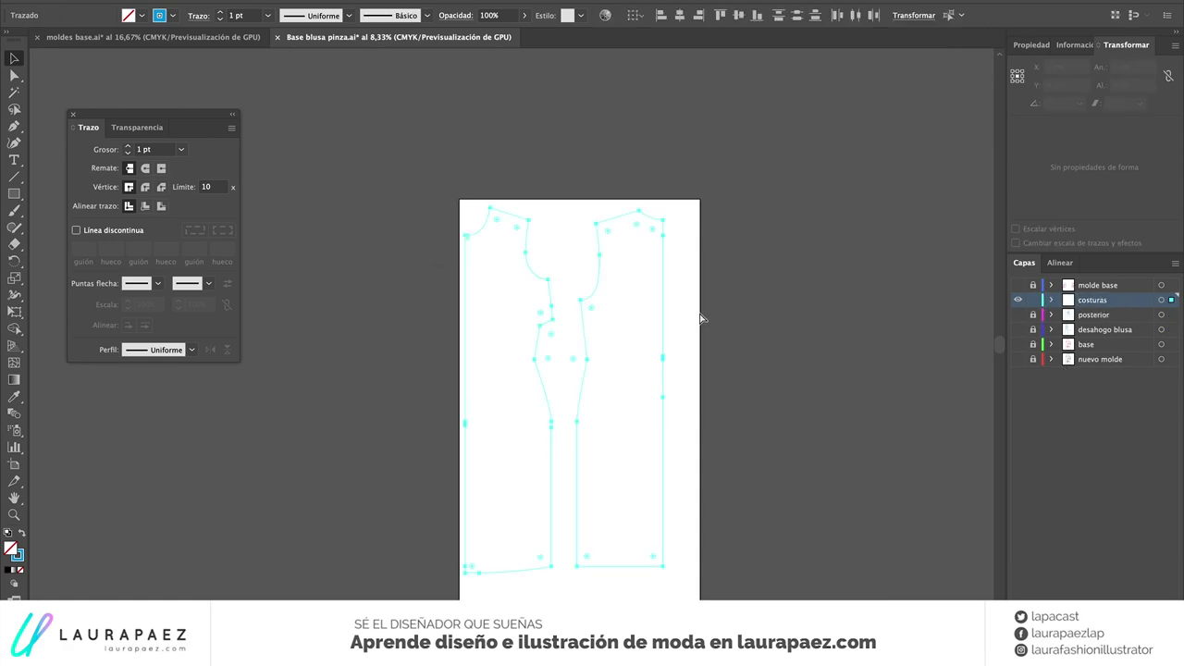
scroll(568, 280, up, 1)
scroll(568, 280, up, 1)
Give the pasted outlines a 1 cm (28,3465 pt) stroke aligned outside
key(Return)
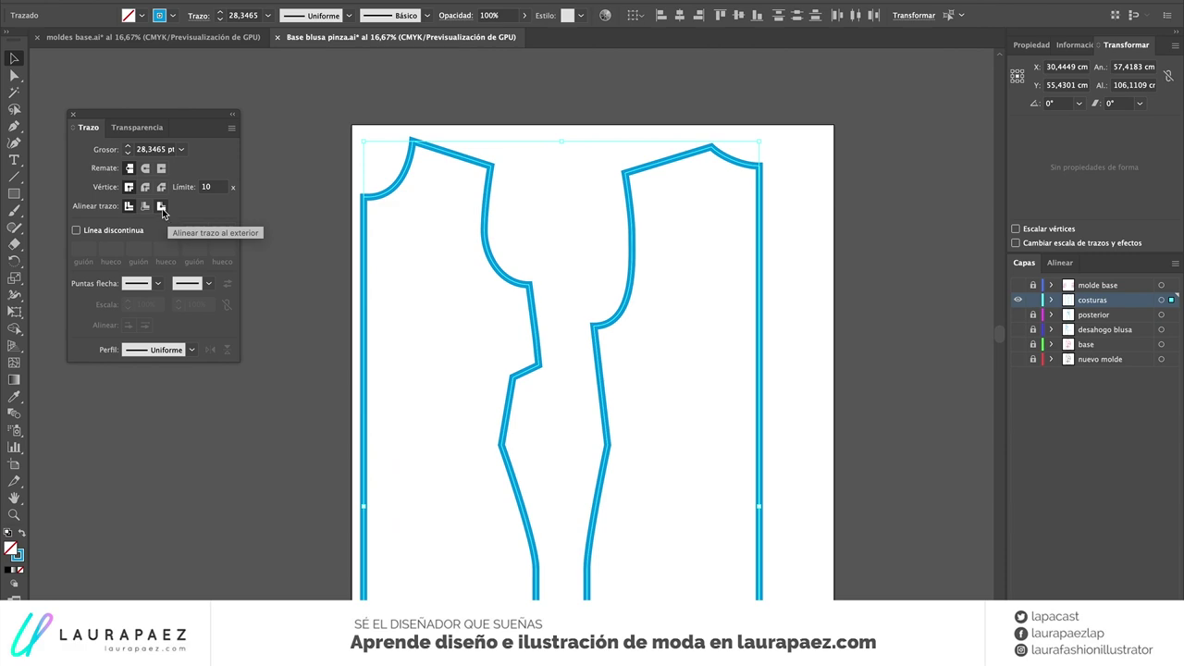
click(161, 206)
click(563, 248)
scroll(671, 263, down, 5)
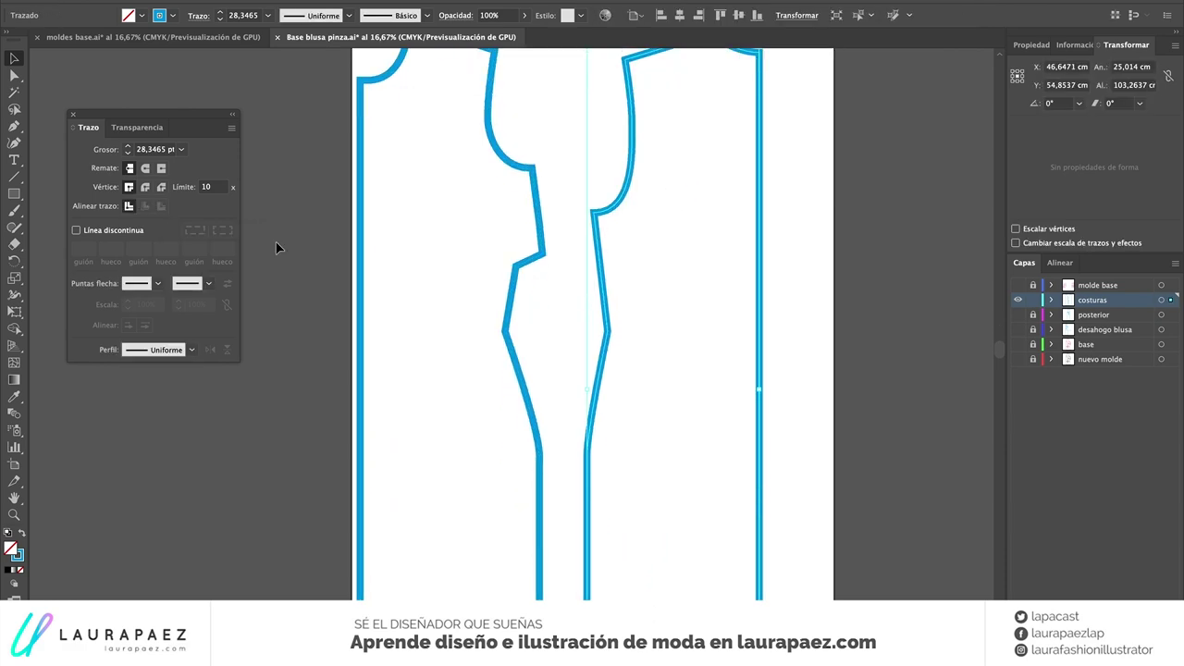
scroll(548, 239, down, 4)
Remove the stray notch segments on the back seam outline's right edge and align its stroke outside
key(a)
click(592, 246)
mouse_move(592, 246)
mouse_down()
mouse_move(661, 278)
mouse_move(639, 151)
mouse_move(705, 141)
mouse_up()
key(Delete)
scroll(703, 277, up, 5)
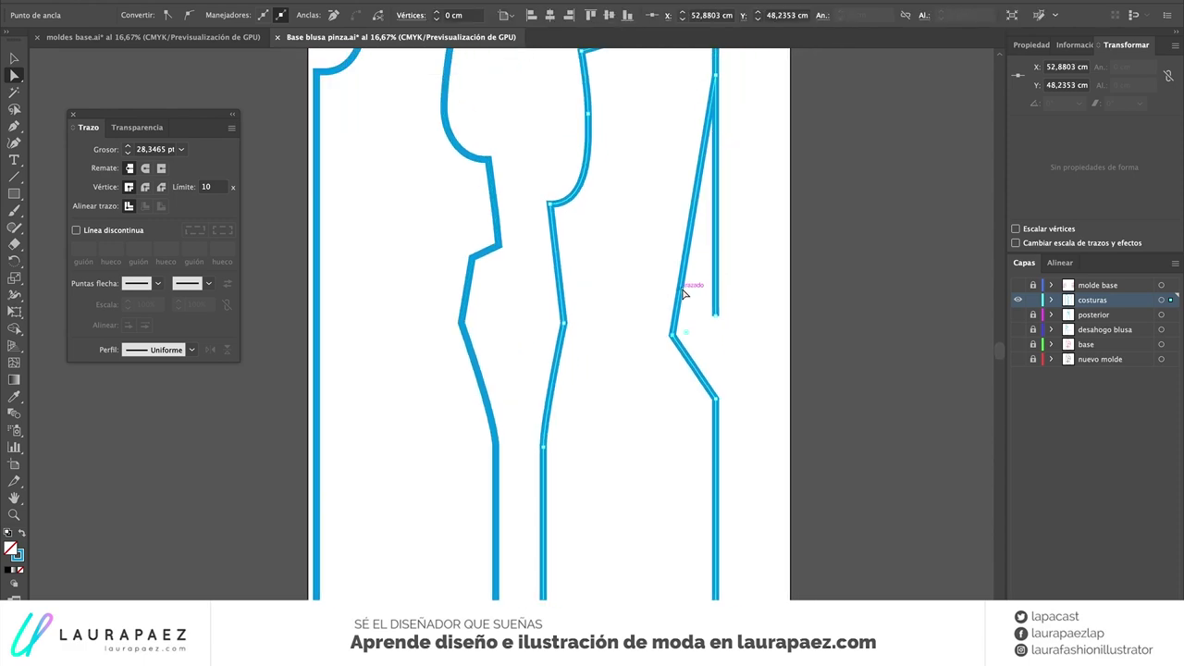
drag(717, 405, 715, 41)
click(162, 205)
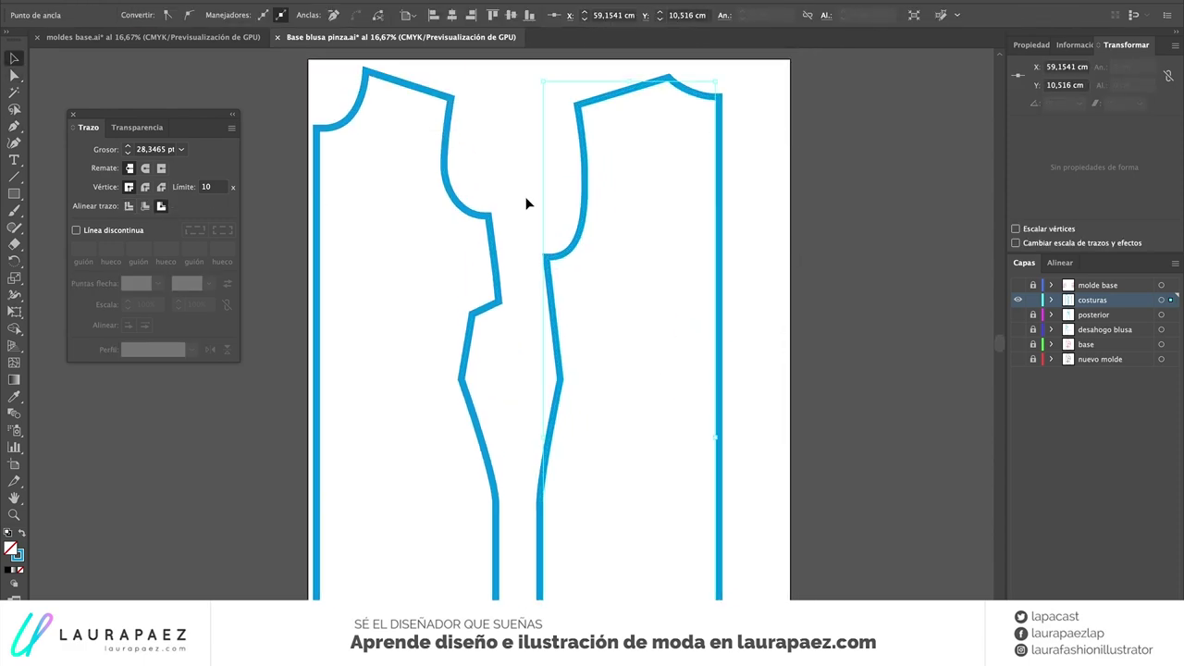
key(ctrl+a)
Expand the thick seam strokes with Object > Expand Appearance
click(209, 0)
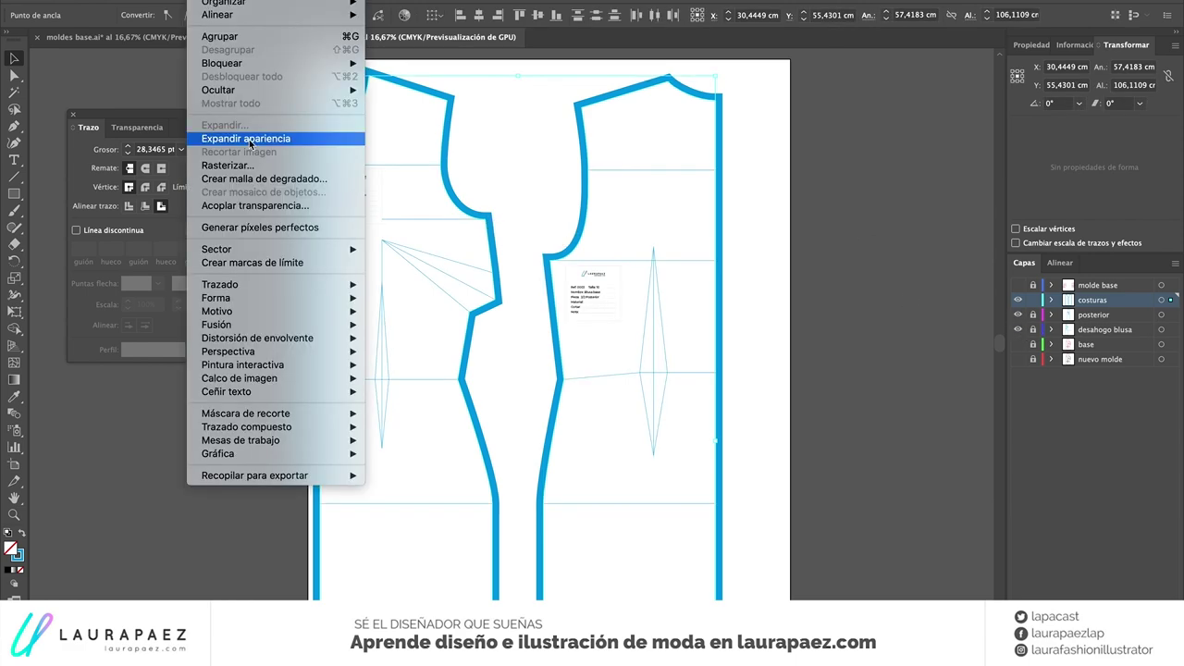
click(245, 132)
click(464, 185)
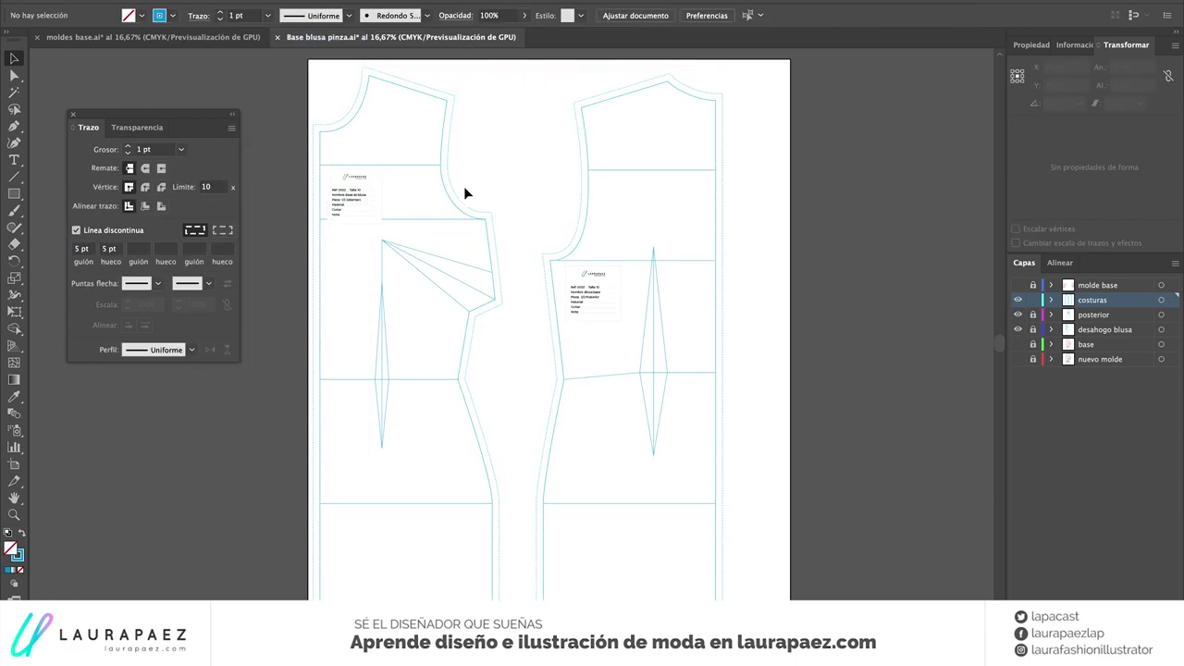
key(ctrl+plus)
Select the back piece's expanded seam path and inspect it up close
key(a)
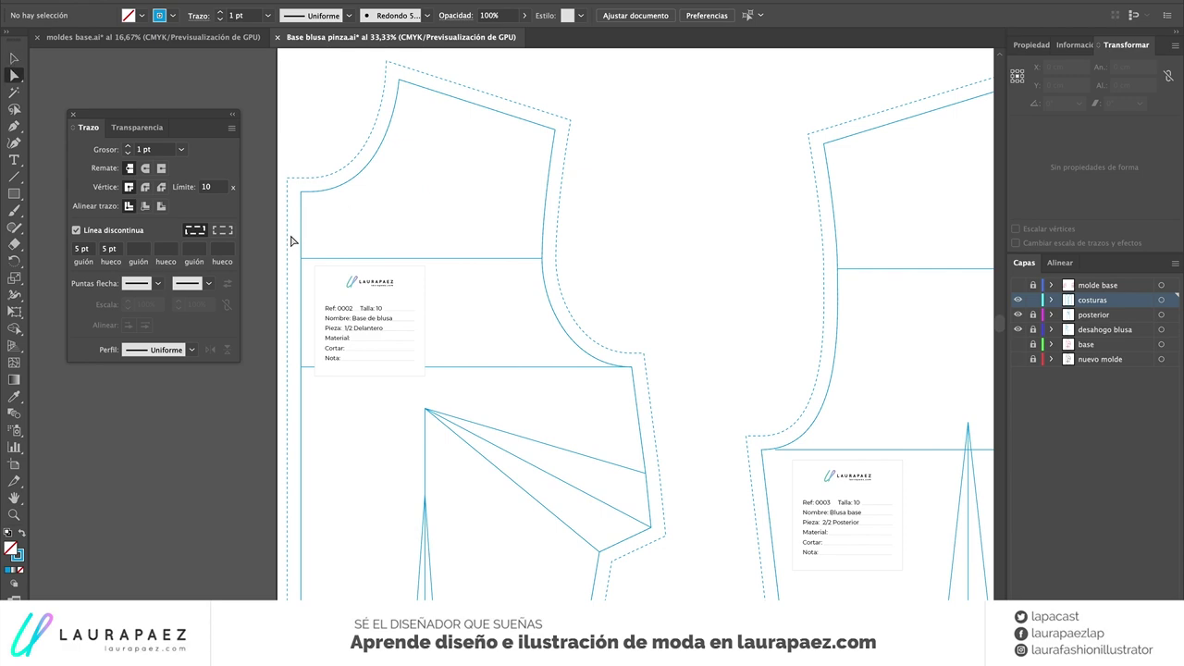
scroll(654, 197, down, 5)
scroll(654, 197, up, 5)
scroll(653, 197, right, 5)
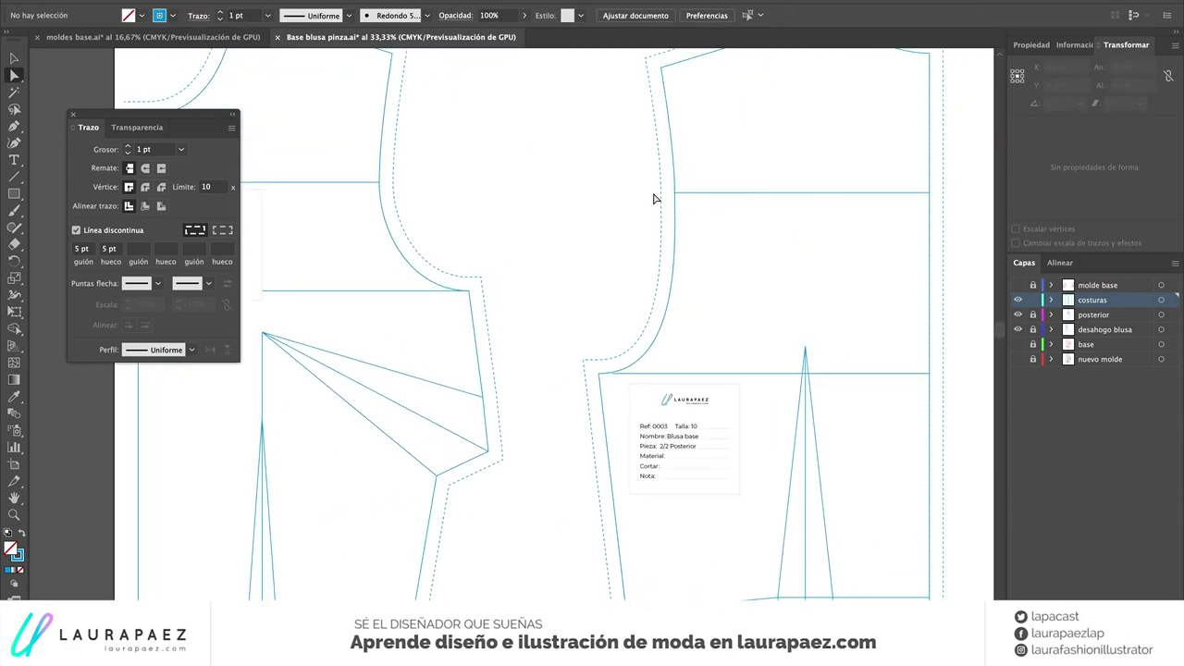
click(892, 143)
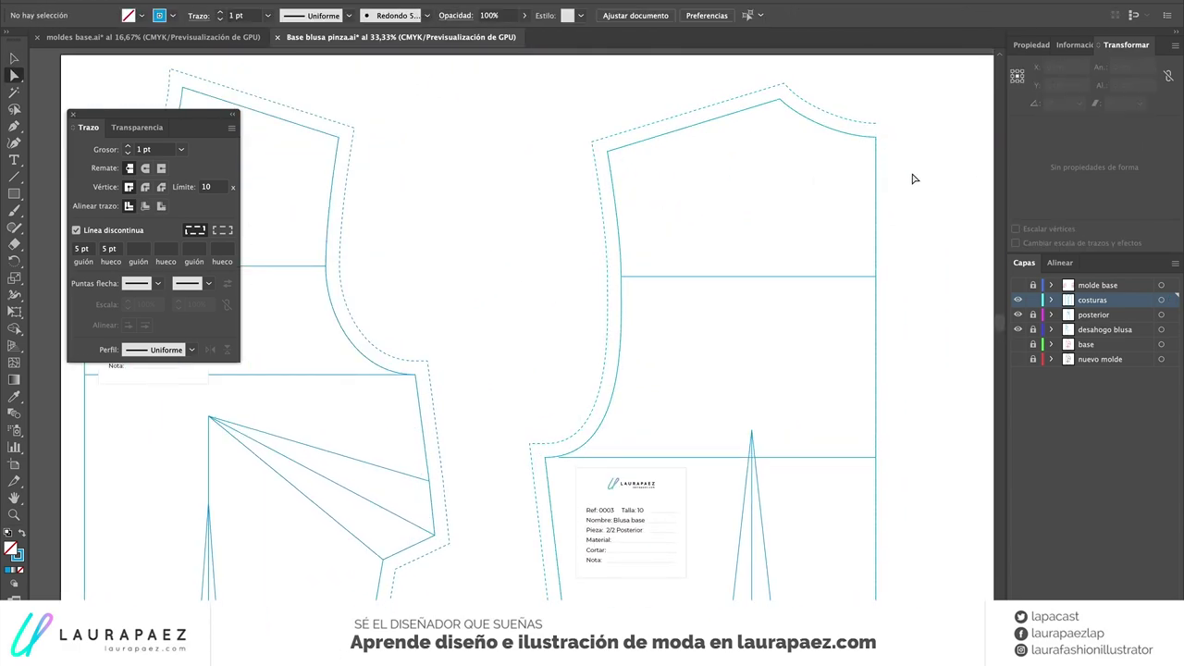
scroll(912, 179, down, 10)
scroll(898, 233, down, 2)
scroll(917, 253, down, 6)
scroll(786, 458, left, 3)
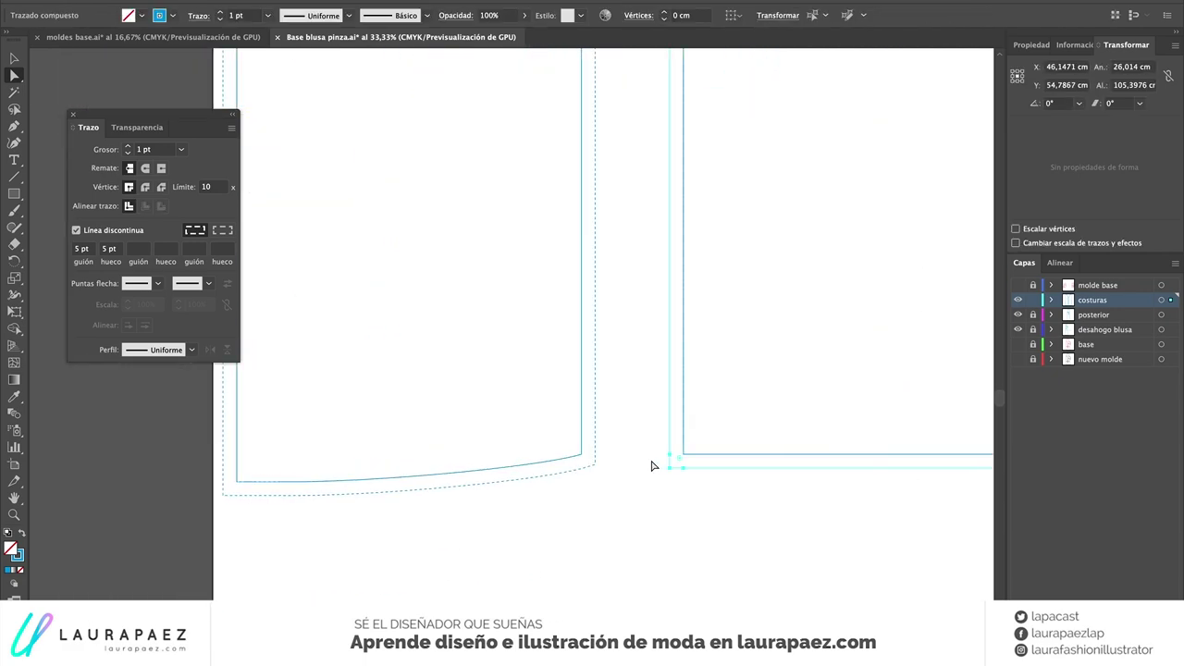
scroll(462, 467, left, 1)
key(ctrl+minus)
key(ctrl+minus)
key(ctrl+minus)
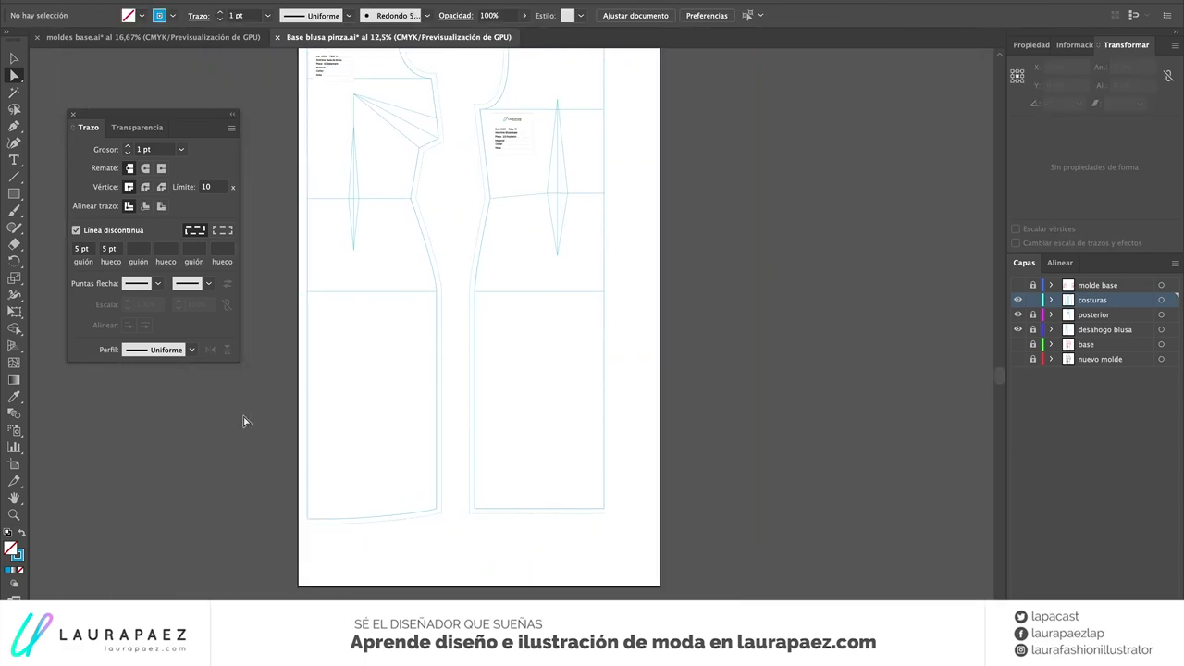
Zoom out to review both blouse pieces with their dashed seam allowances
key(v)
scroll(442, 245, up, 2)
scroll(442, 245, up, 2)
scroll(443, 245, up, 2)
key(p)
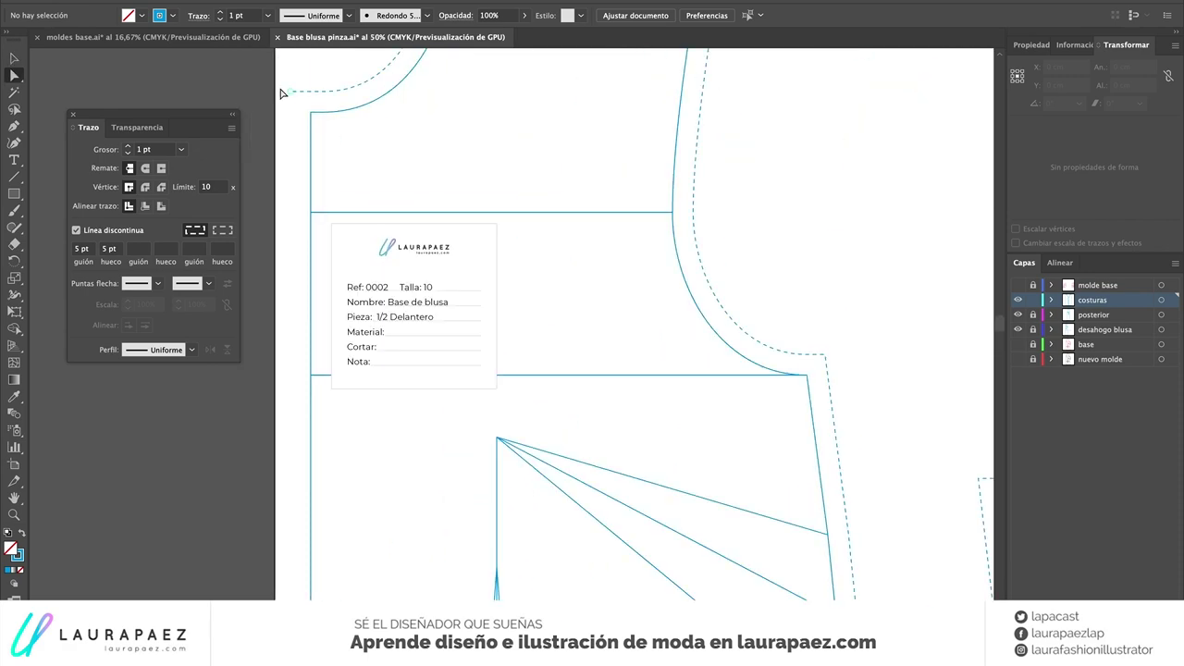
scroll(297, 198, down, 2)
scroll(296, 198, down, 3)
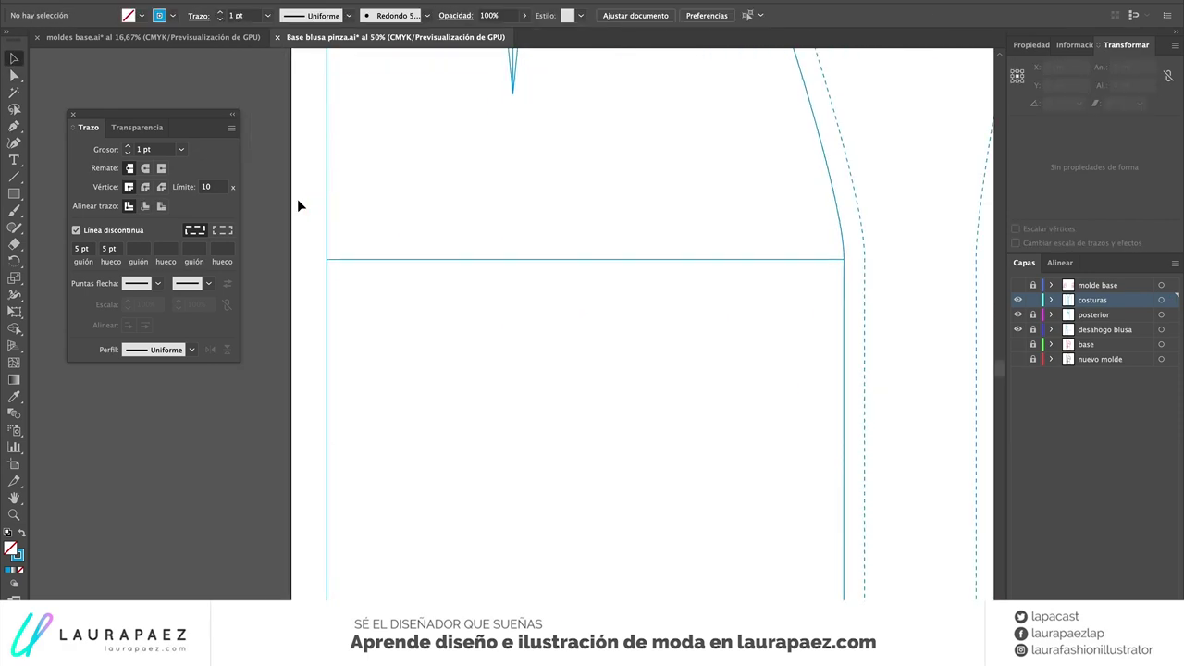
scroll(297, 198, down, 5)
key(v)
key(ctrl+minus)
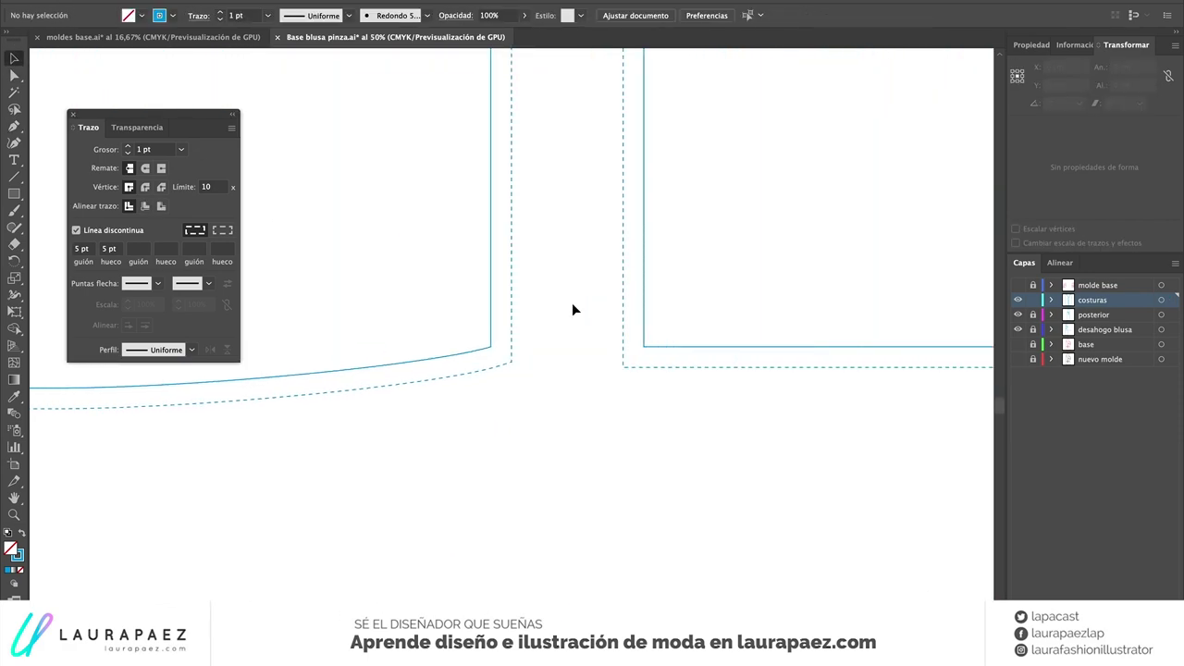
key(ctrl+minus)
scroll(573, 306, up, 5)
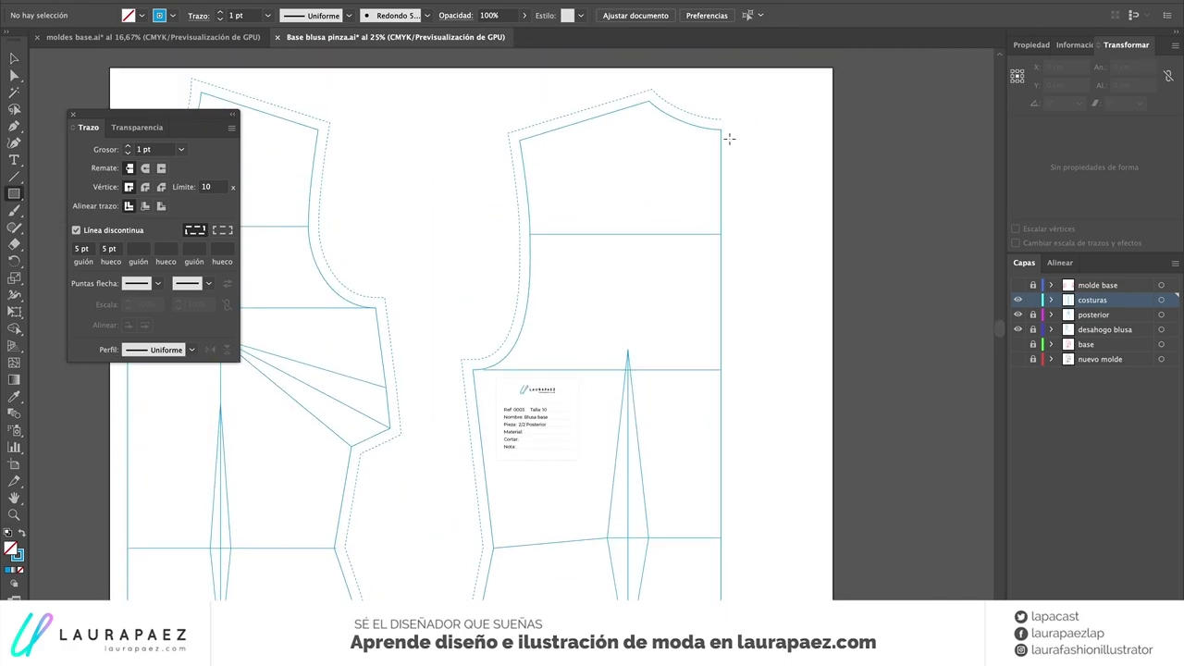
Create a 1,5 × 60 cm strip beside the back piece and stretch it upward
text(1,5)
key(Tab)
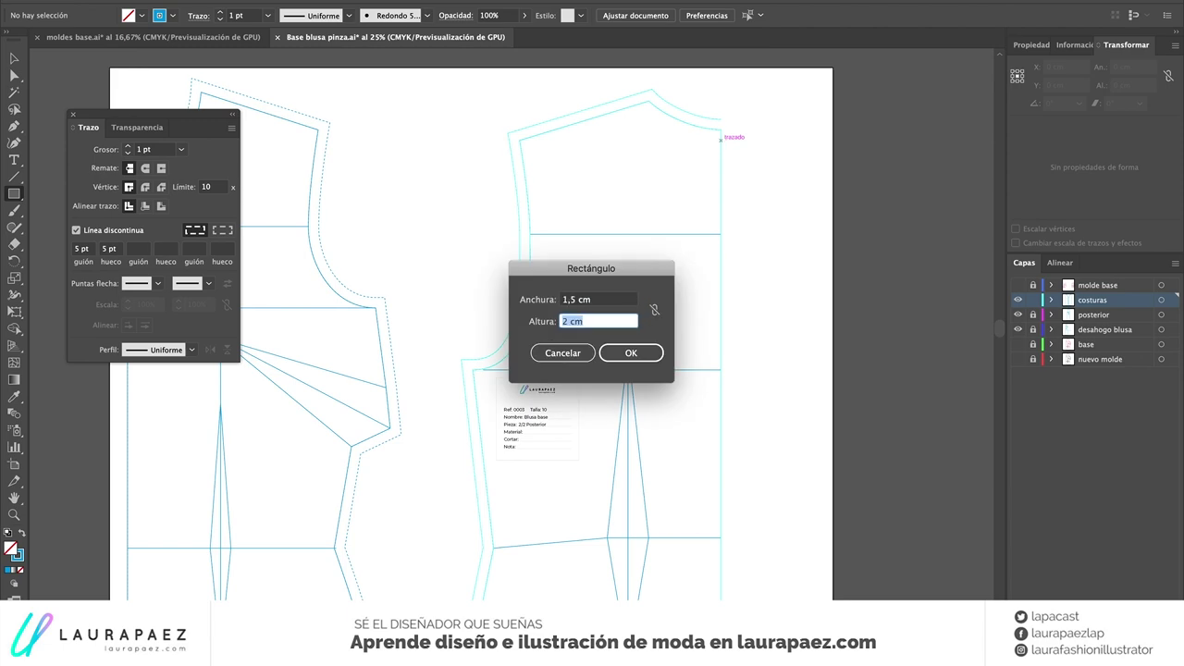
text(60)
key(Return)
drag(737, 140, 737, 120)
click(767, 169)
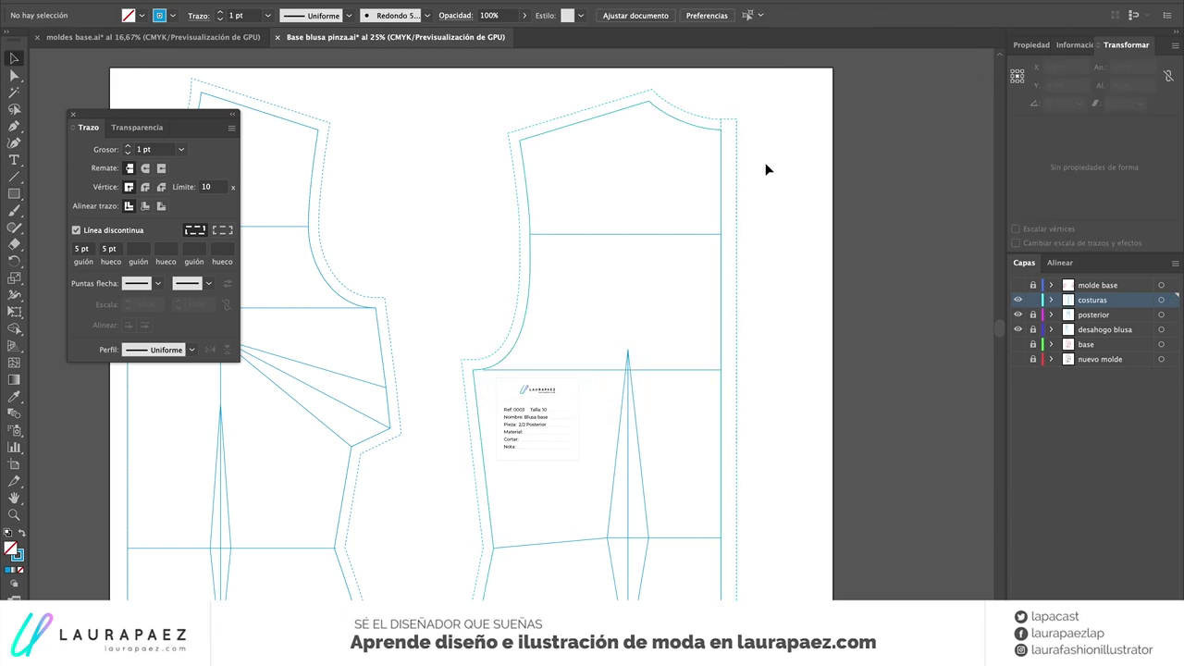
Stretch the 1,5 cm strip down the full length of the back piece
scroll(767, 169, down, 5)
scroll(730, 278, down, 5)
scroll(730, 278, down, 3)
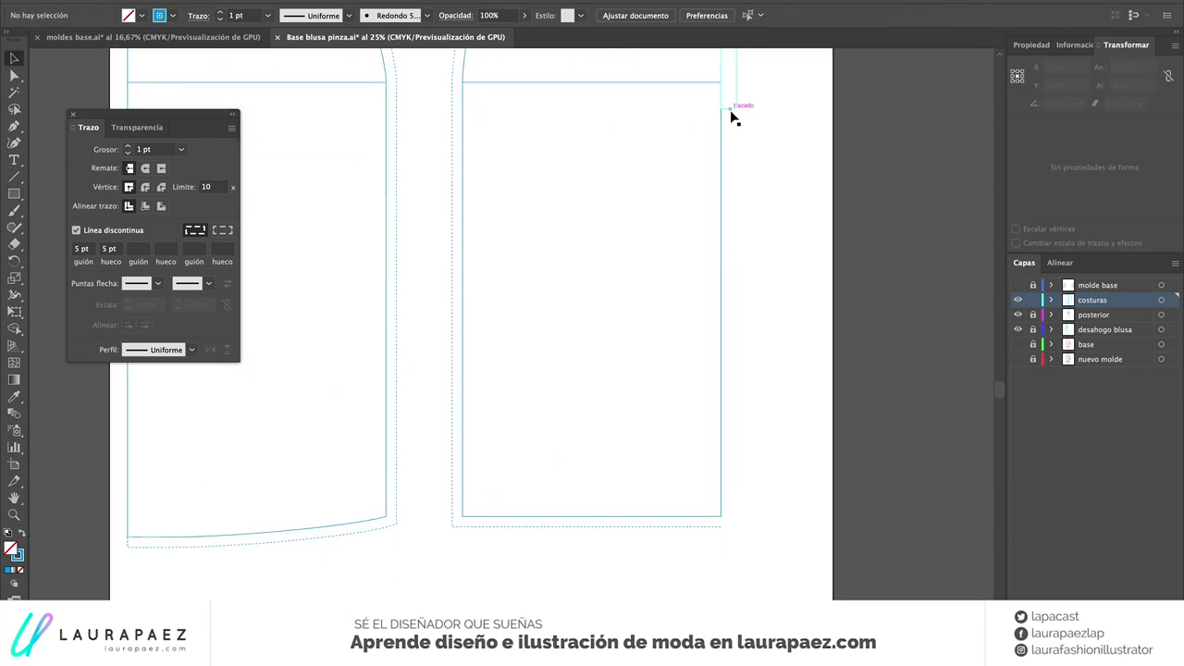
drag(732, 112, 735, 521)
scroll(812, 274, up, 10)
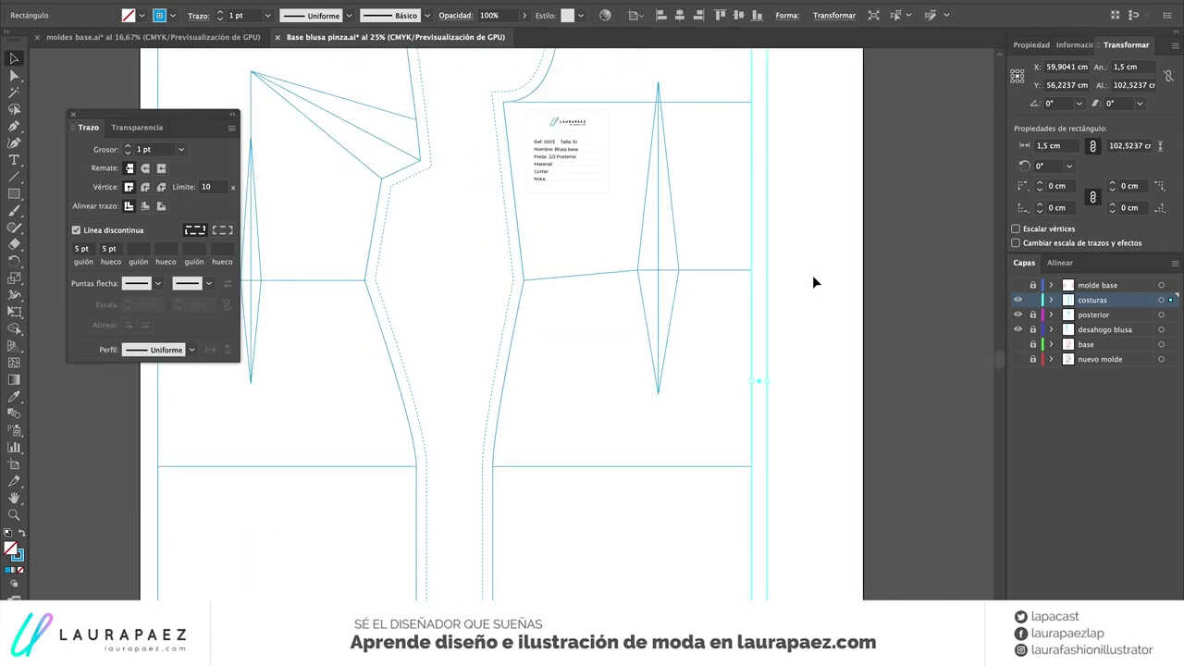
scroll(812, 275, right, 5)
key(ctrl+o)
key(Escape)
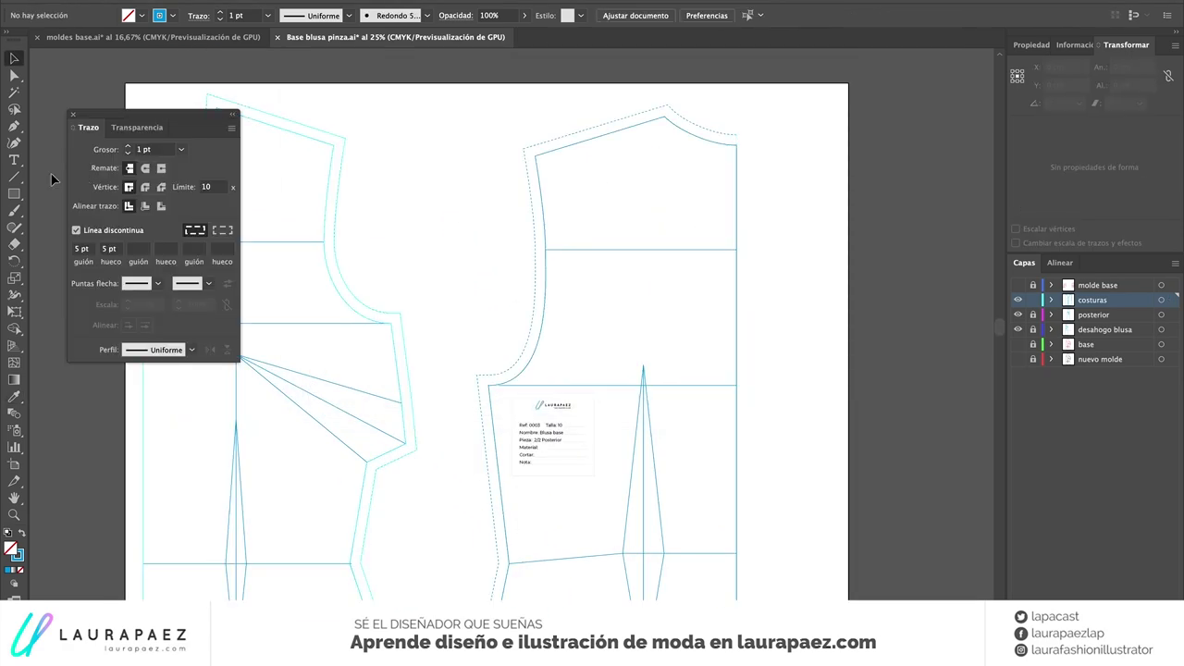
Add a 2,5 × 102,5 cm strip at the top corner with the solid pattern stroke
click(651, 219)
key(m)
click(734, 134)
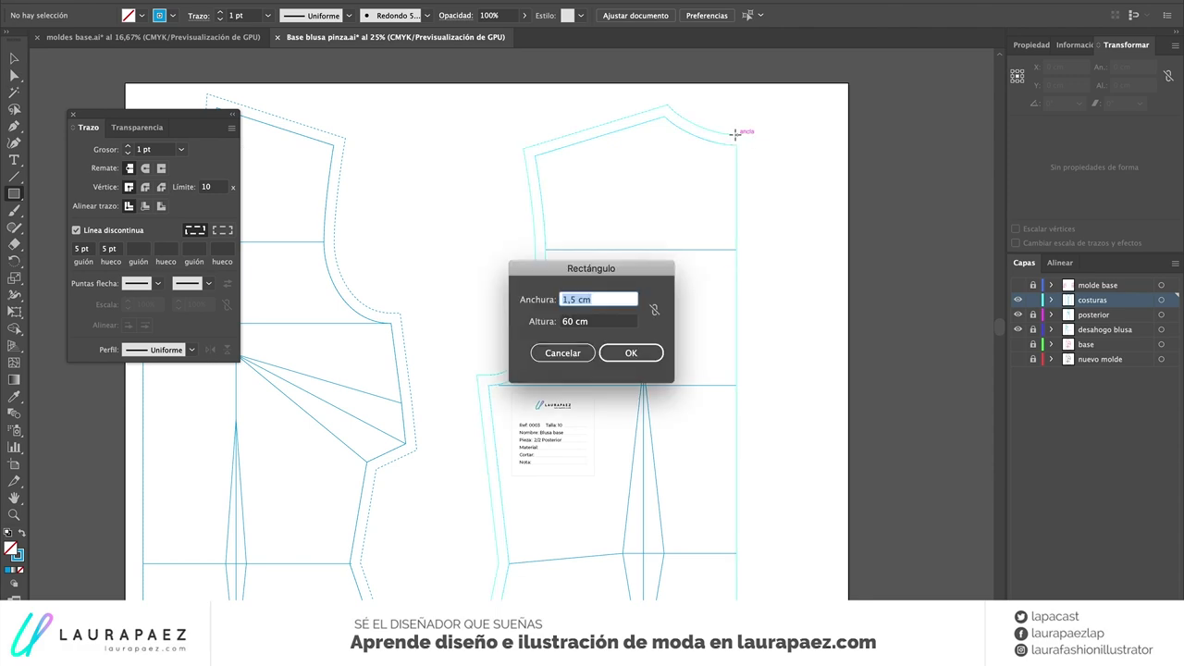
text(5)
key(Tab)
text(102,5)
key(Return)
key(i)
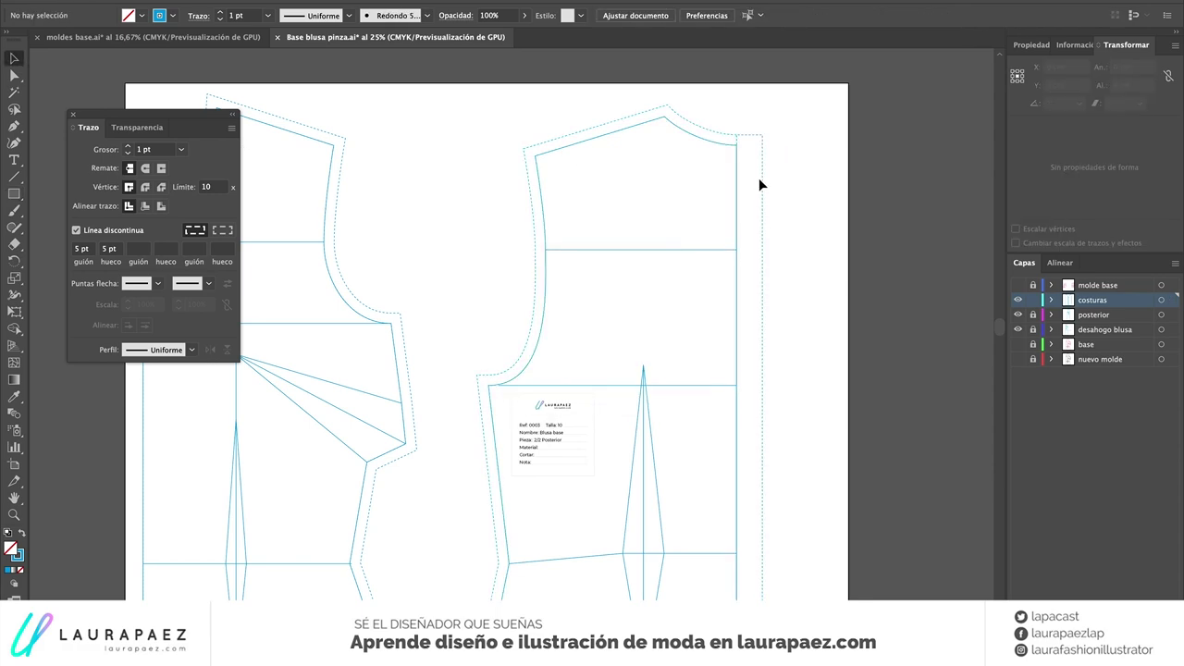
click(718, 139)
key(ctrl+shift+a)
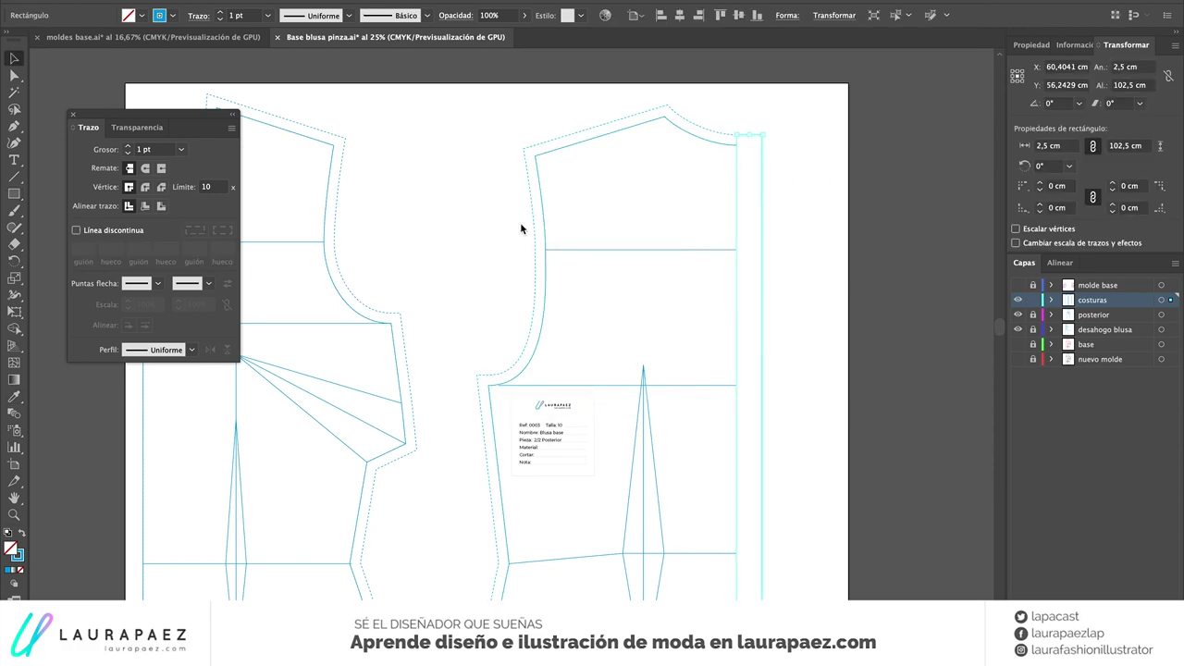
Add a 4 cm wide strip at the previous strip's top corner
key(m)
click(760, 134)
text(4)
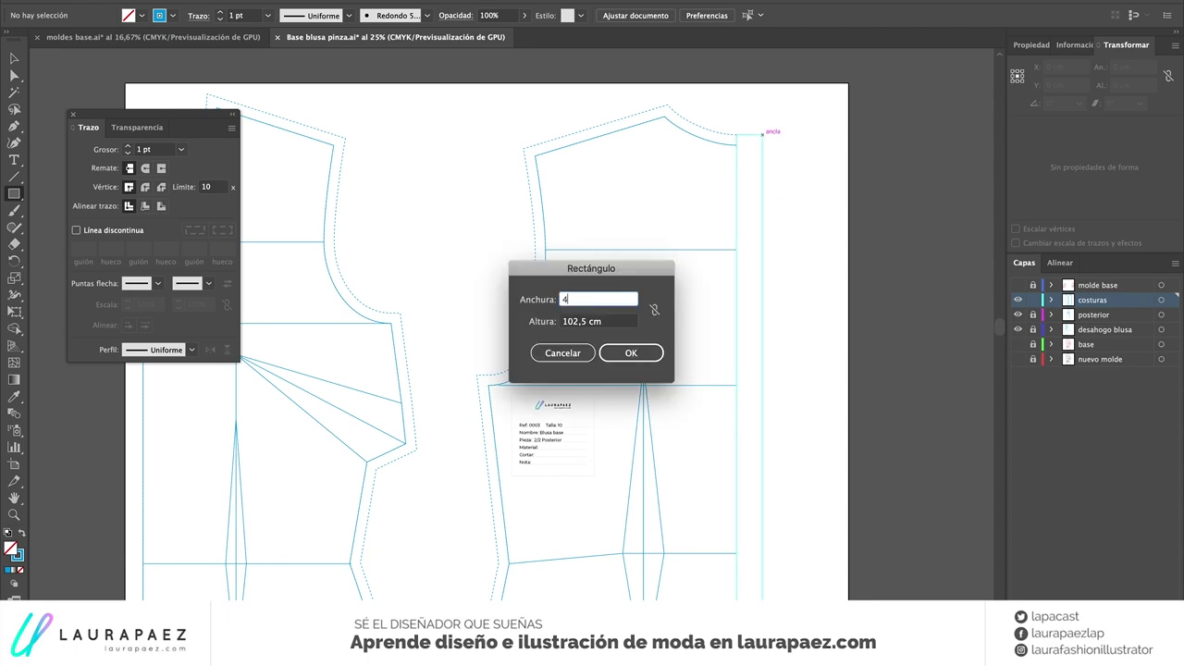
key(Return)
Draw a vertical 4 pt grain line on the front piece with arrowheads at both ends
click(14, 176)
drag(319, 131, 318, 566)
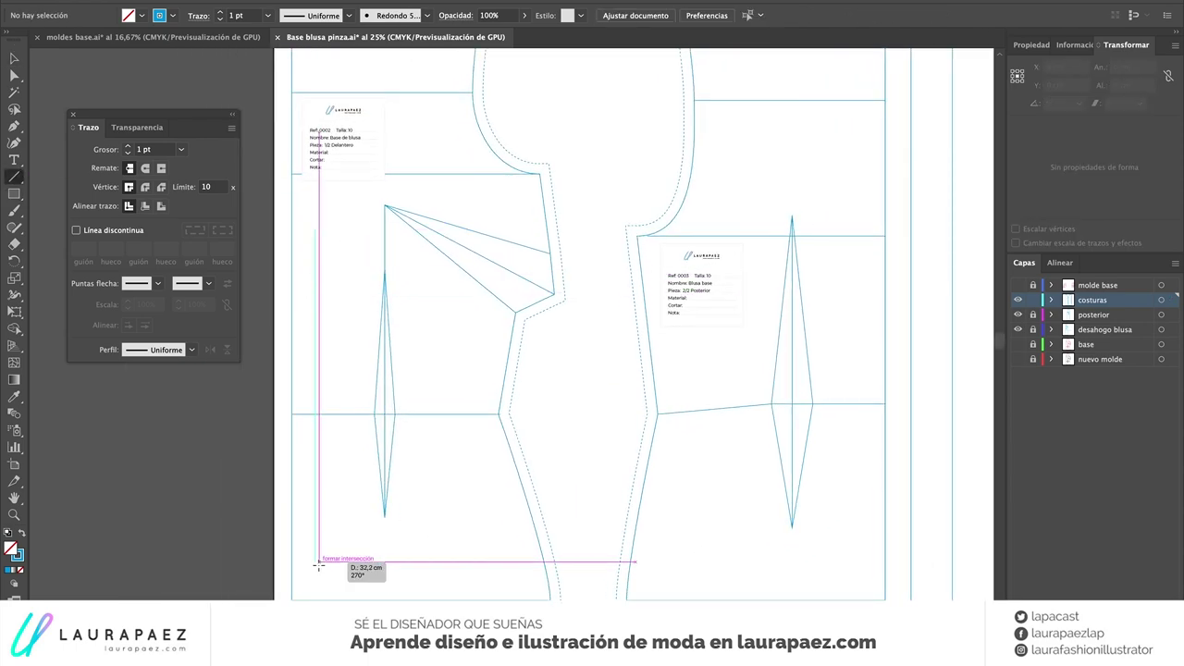
click(129, 146)
click(129, 146)
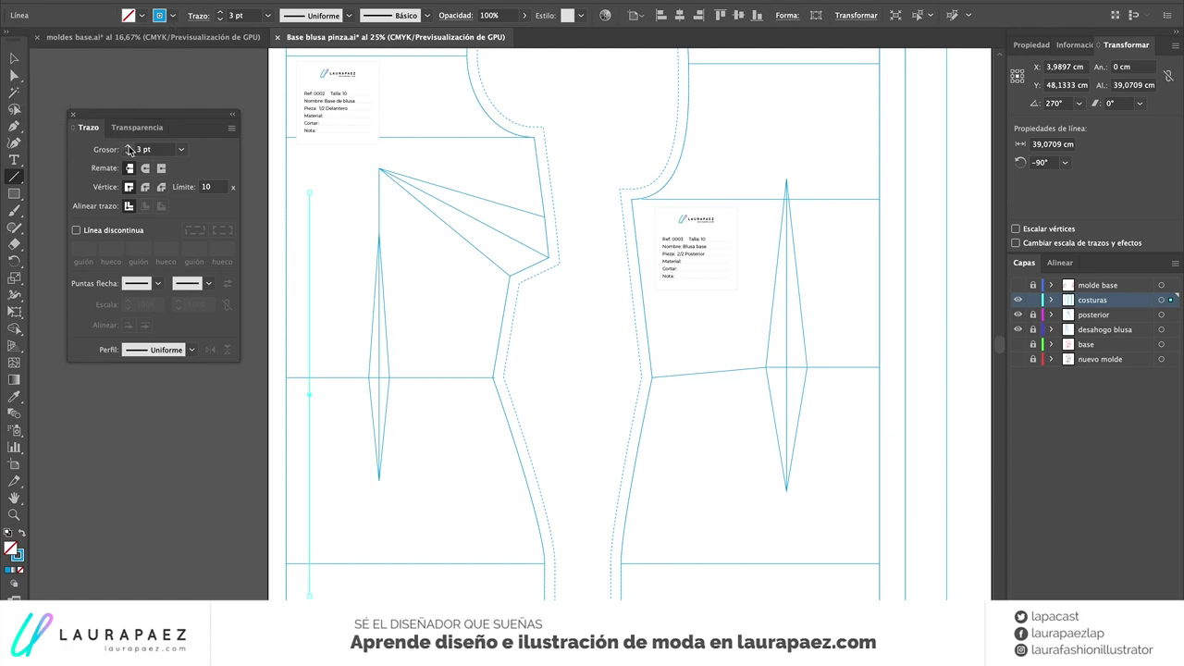
click(159, 283)
scroll(92, 388, down, 3)
click(134, 316)
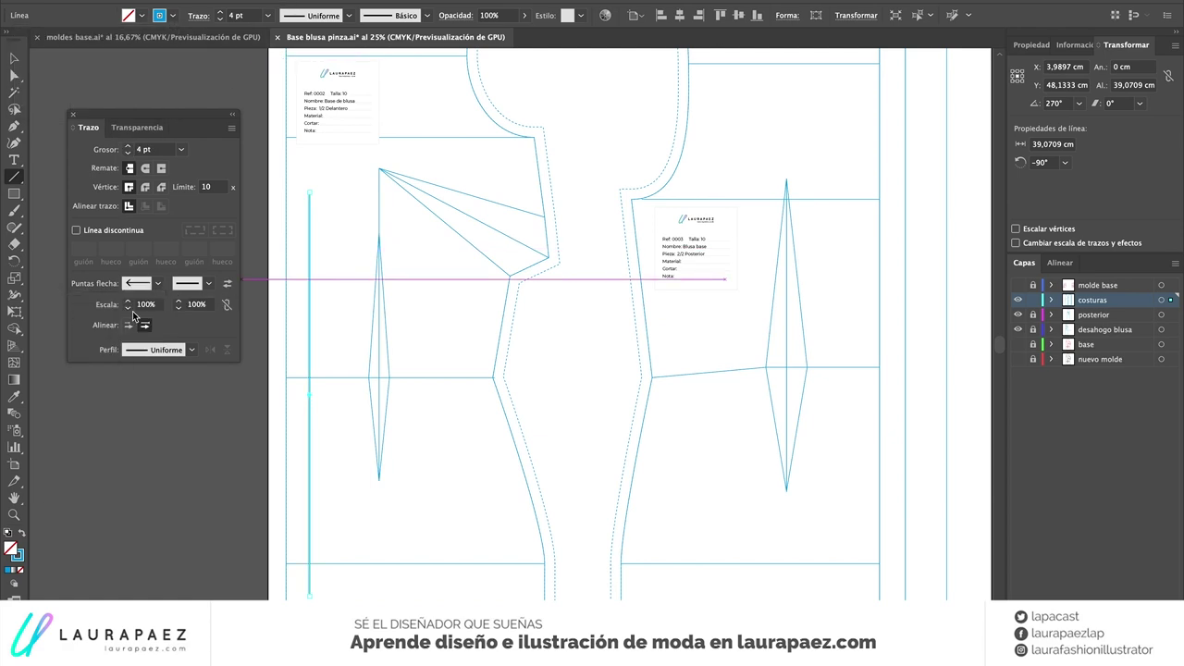
click(208, 283)
click(152, 423)
Add three small blue-filled dots beside the grain line and copy the arrow onto the back piece
right_click(14, 193)
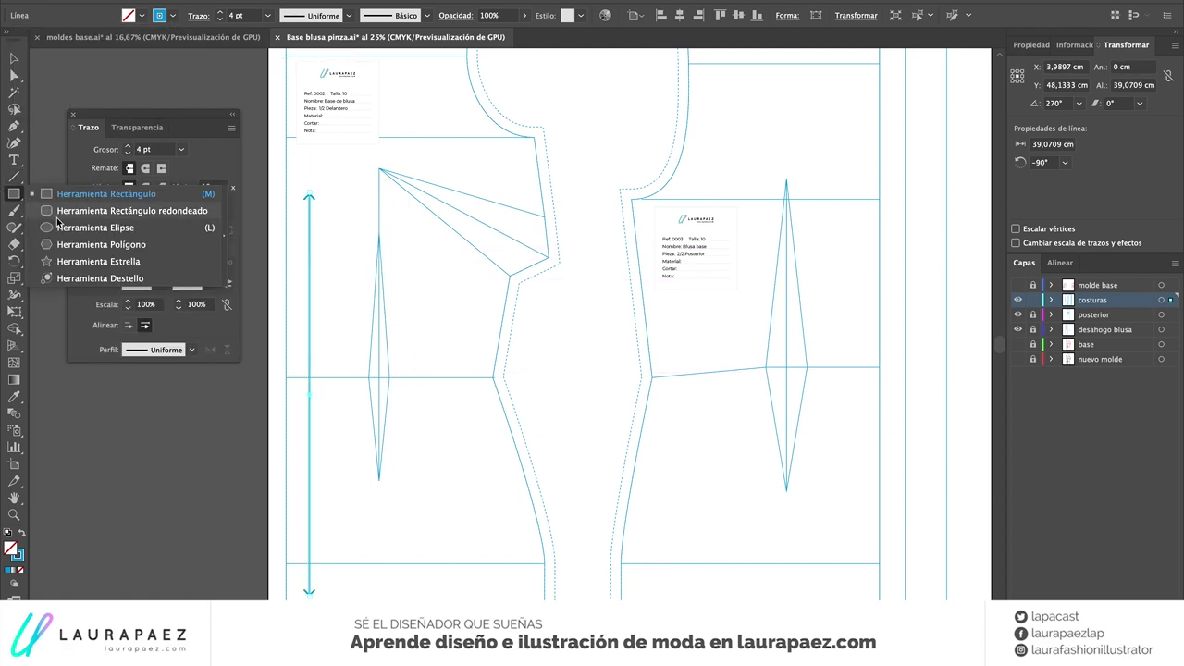
click(95, 227)
scroll(394, 267, up, 5)
mouse_move(415, 246)
mouse_down()
mouse_move(428, 258)
mouse_move(415, 324)
mouse_up()
key(shift+x)
drag(428, 256, 450, 288)
shift+click(416, 324)
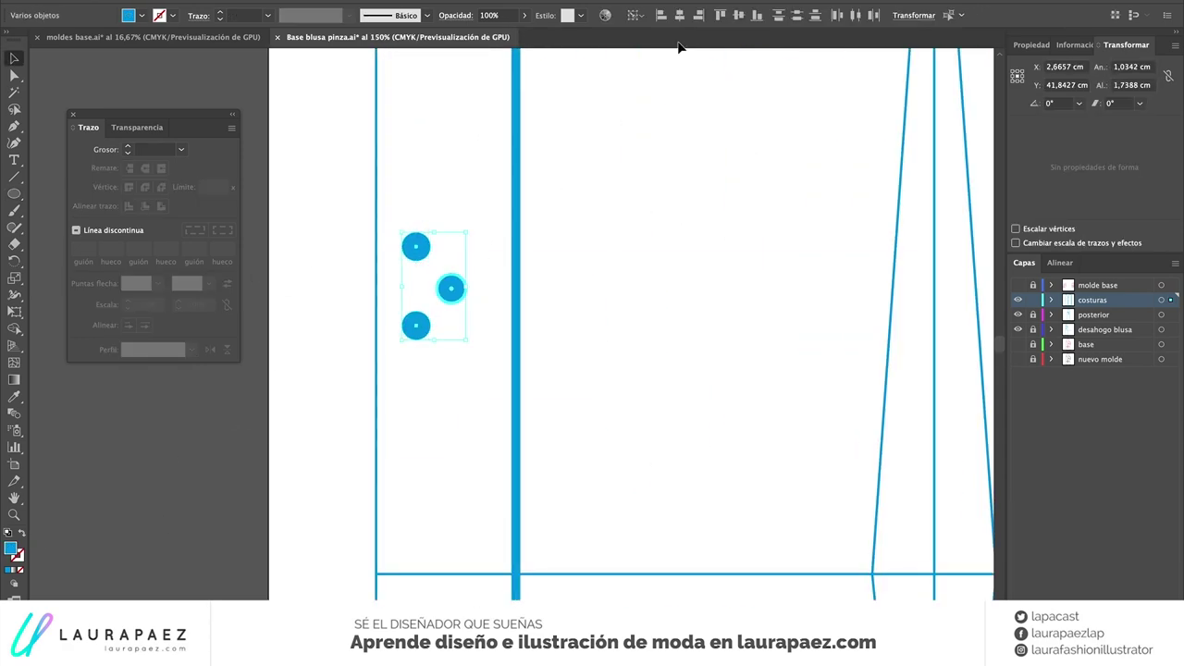
key(ctrl+shift+a)
key(ctrl+0)
drag(305, 360, 674, 409)
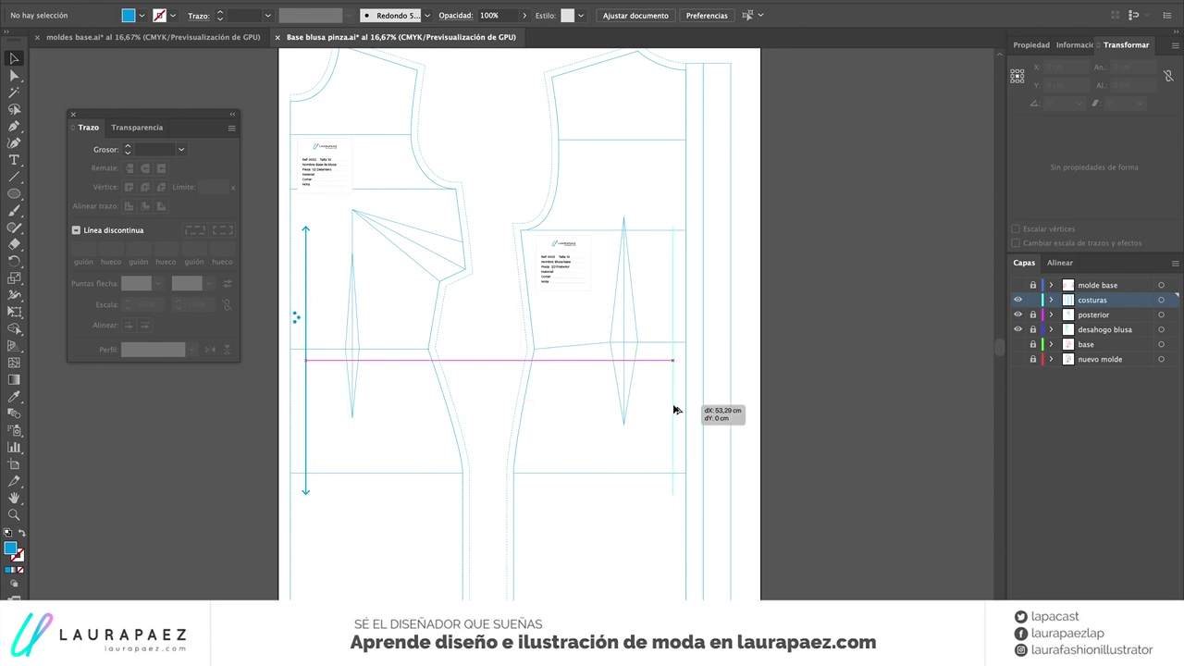
Enter Algodón as the front label's material and change the back label to 2 veces
scroll(301, 169, up, 5)
key(t)
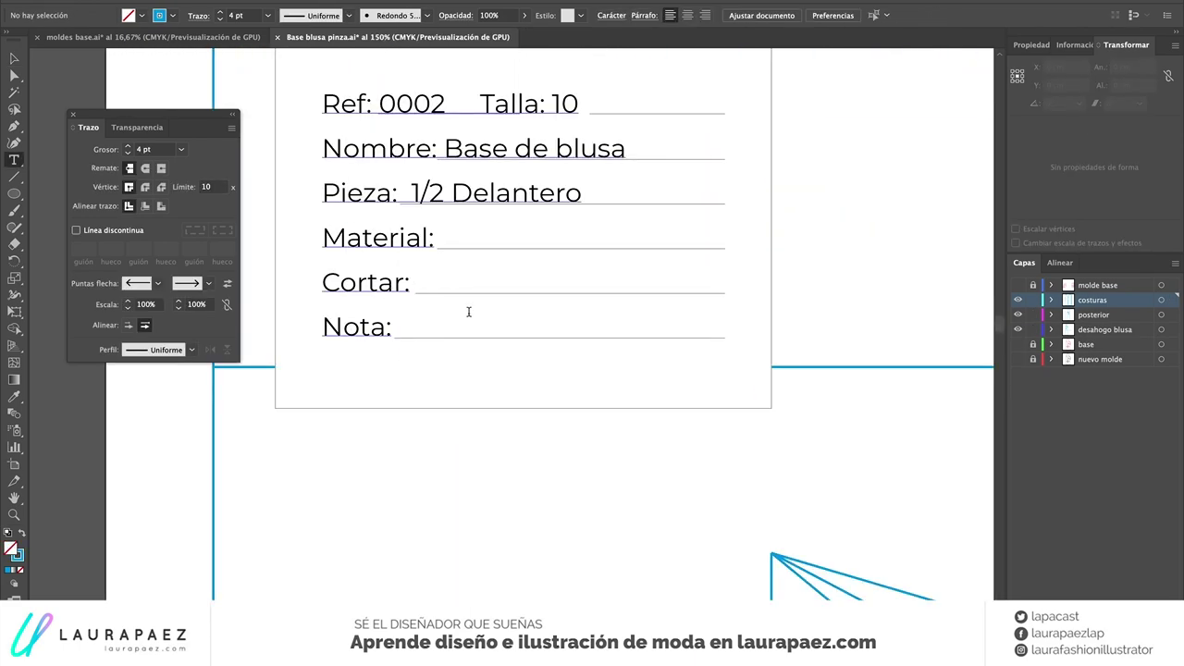
click(410, 283)
text(Lienzo)
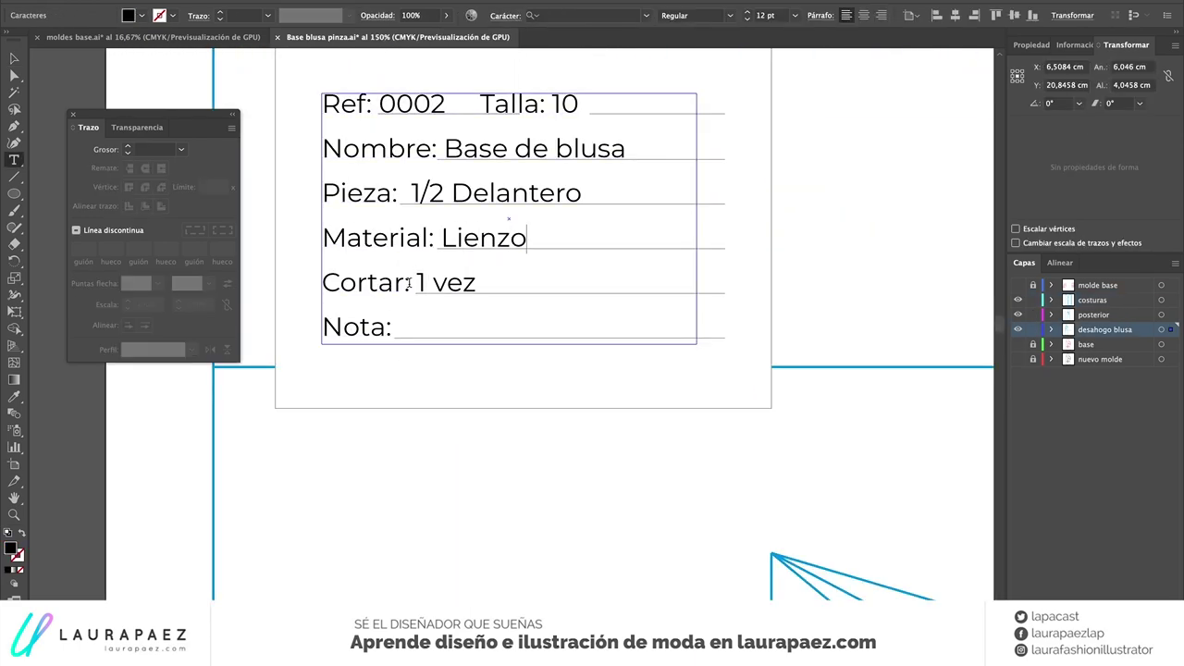
text(Algodón)
scroll(421, 288, down, 3)
scroll(648, 351, down, 2)
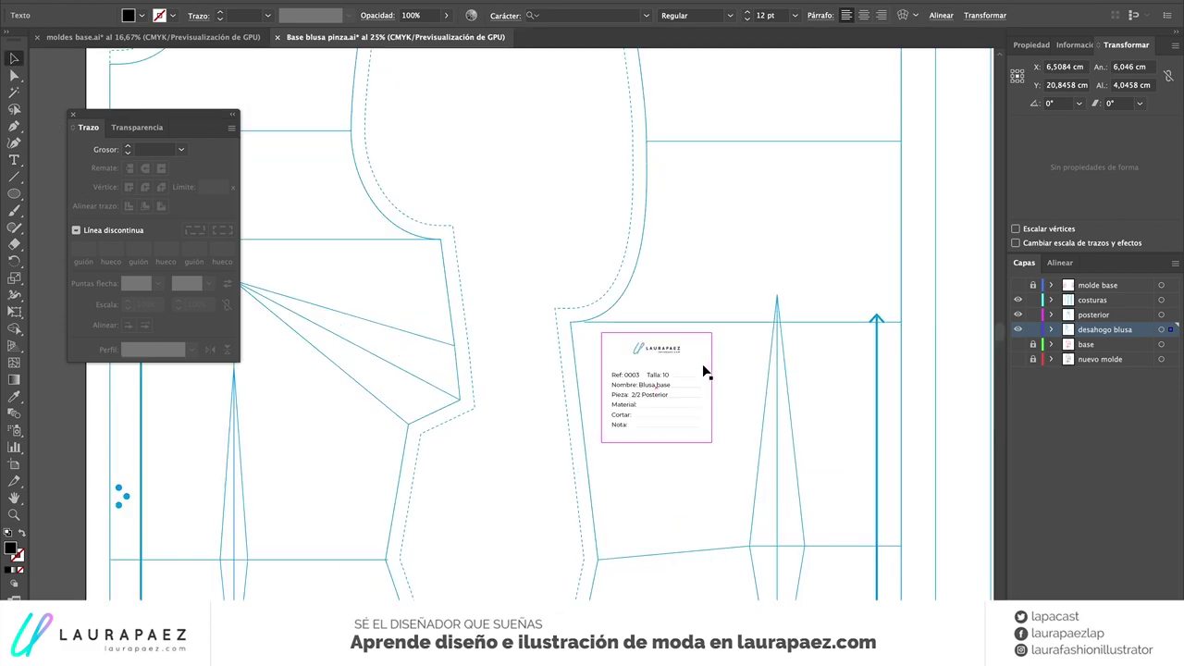
scroll(555, 416, up, 5)
click(508, 488)
text(Lienzo algodón)
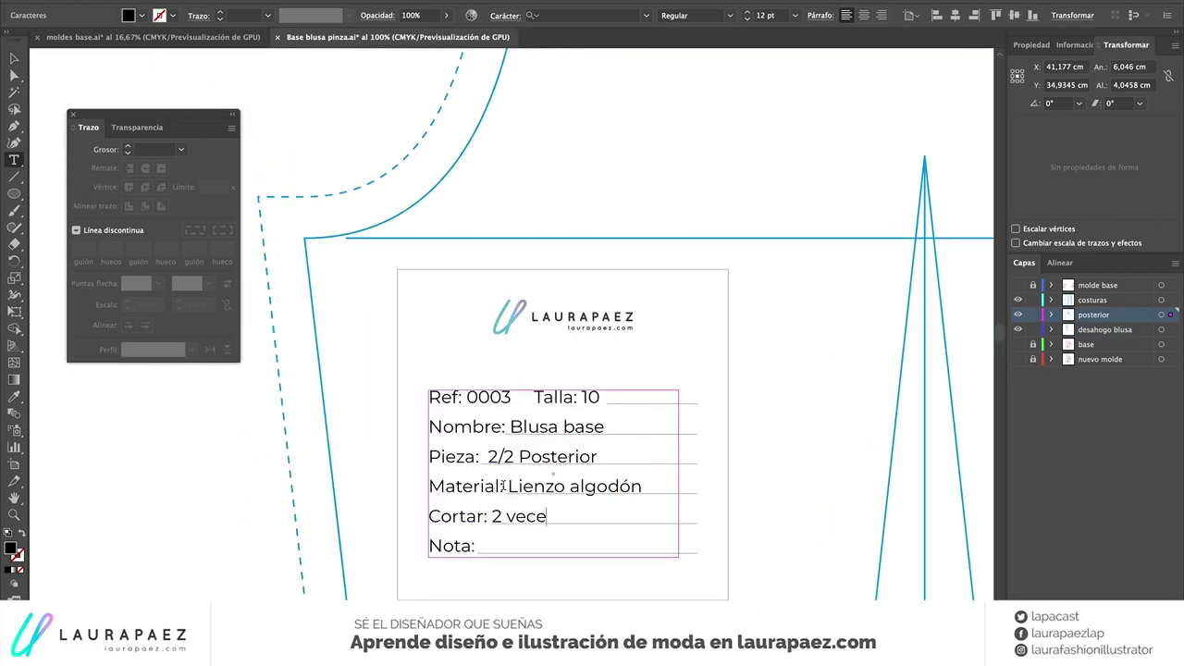
text(s)
key(Escape)
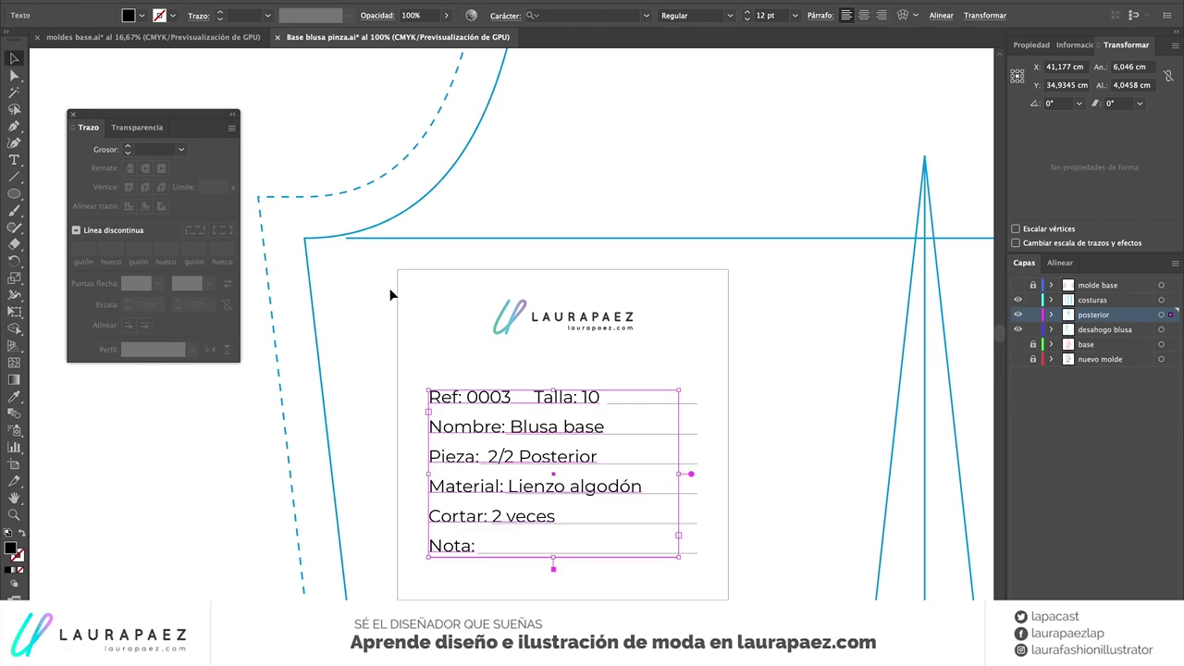
Raise the back label level with the front label and nudge both down together
scroll(404, 299, down, 2)
scroll(407, 299, down, 2)
shift+click(362, 193)
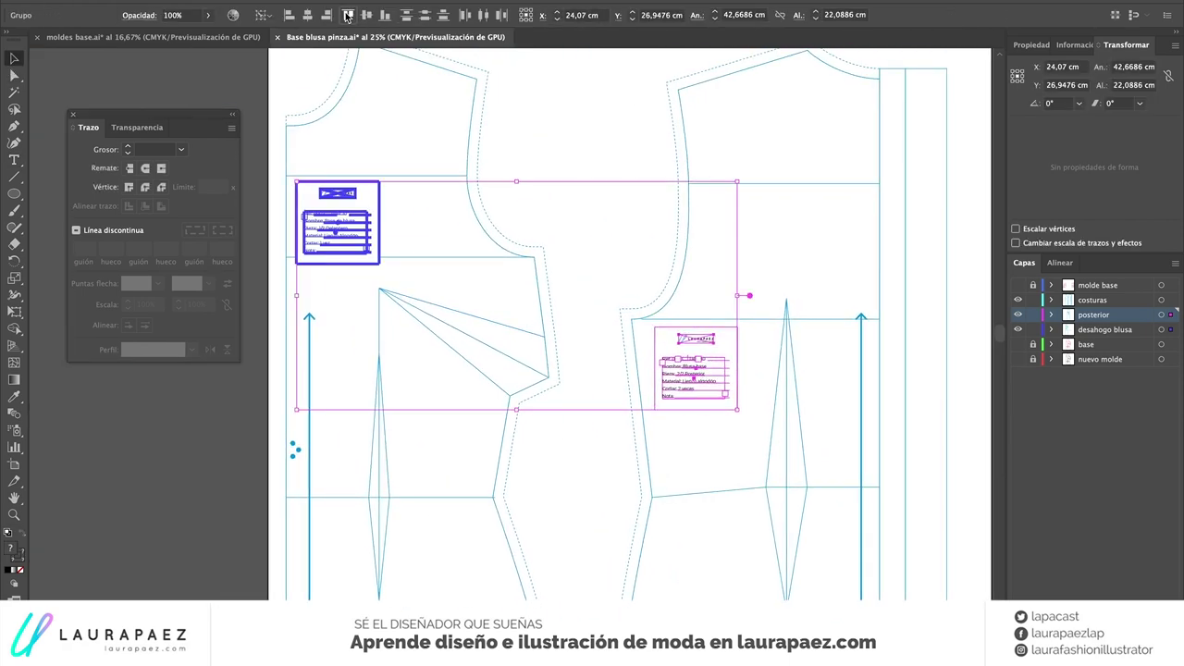
drag(696, 367, 833, 238)
shift+click(322, 210)
drag(322, 210, 322, 224)
click(544, 187)
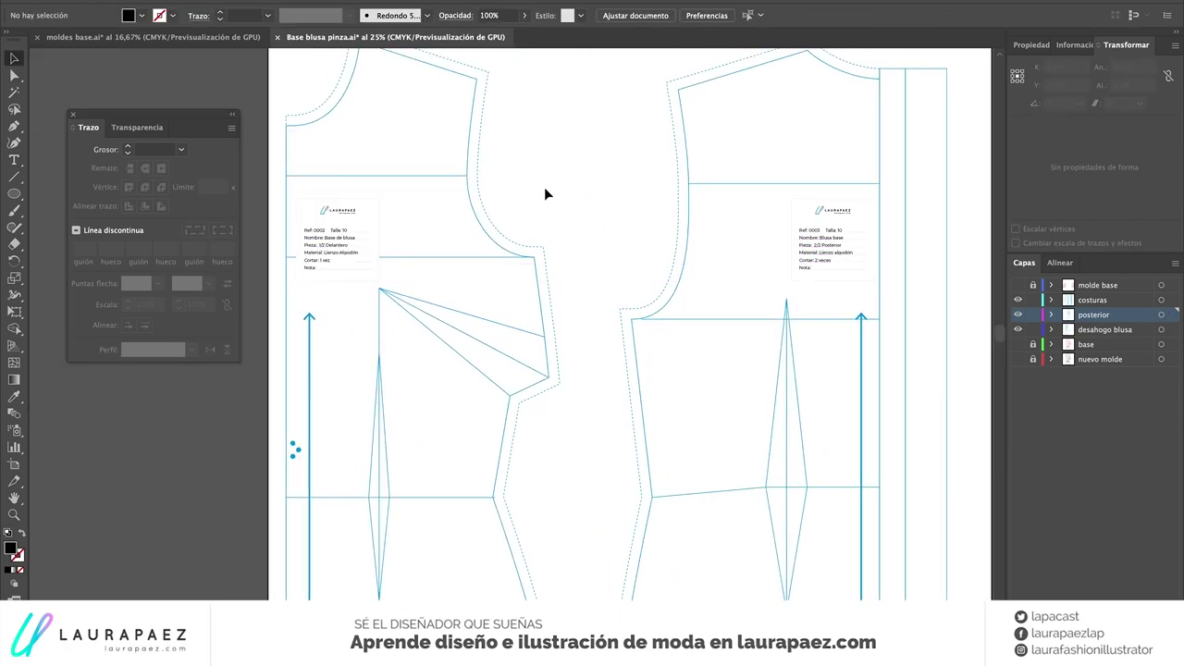
scroll(544, 187, down, 2)
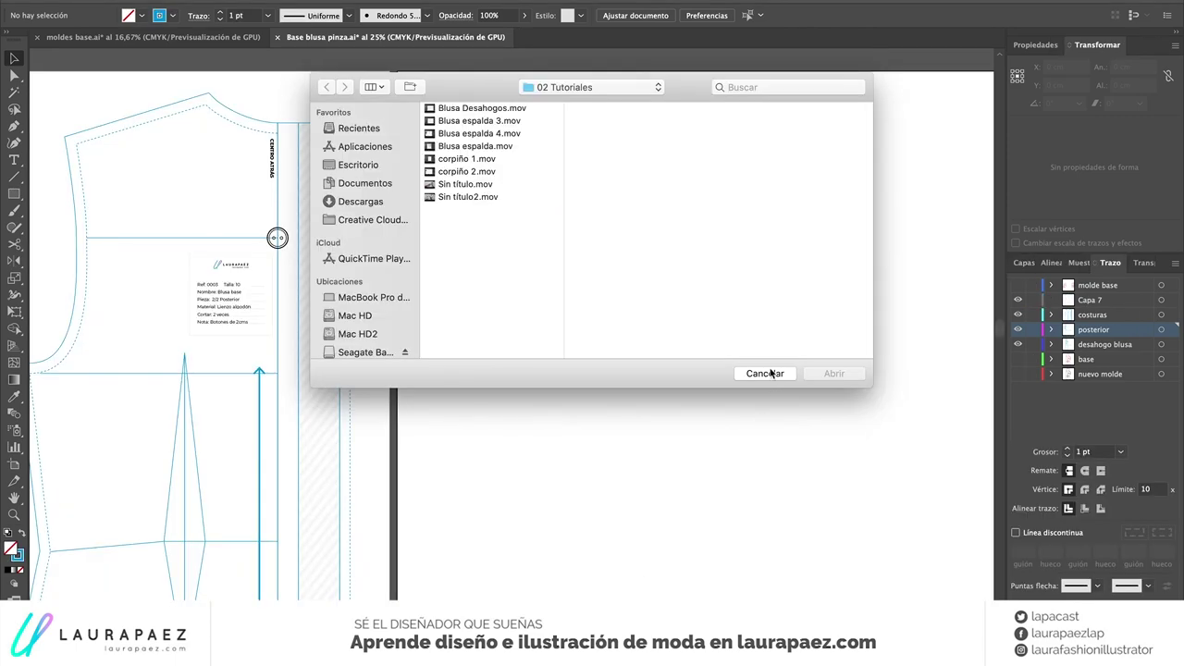
Draw the guide rectangle with exact dimensions on the empty artboard
click(13, 193)
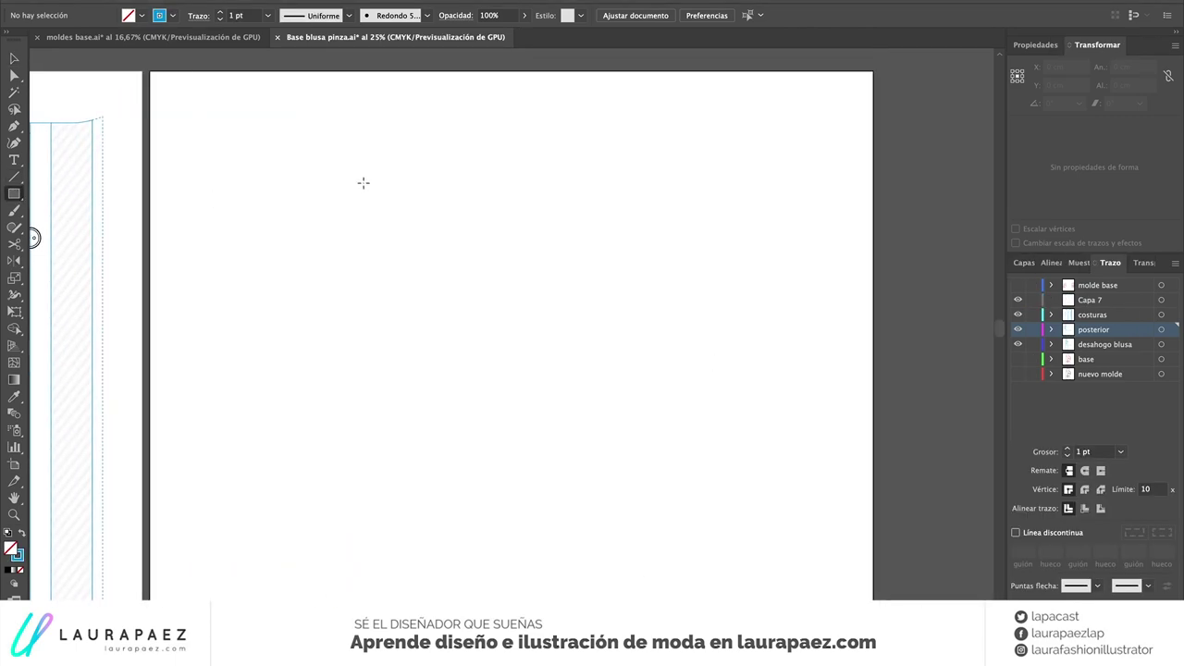
click(362, 182)
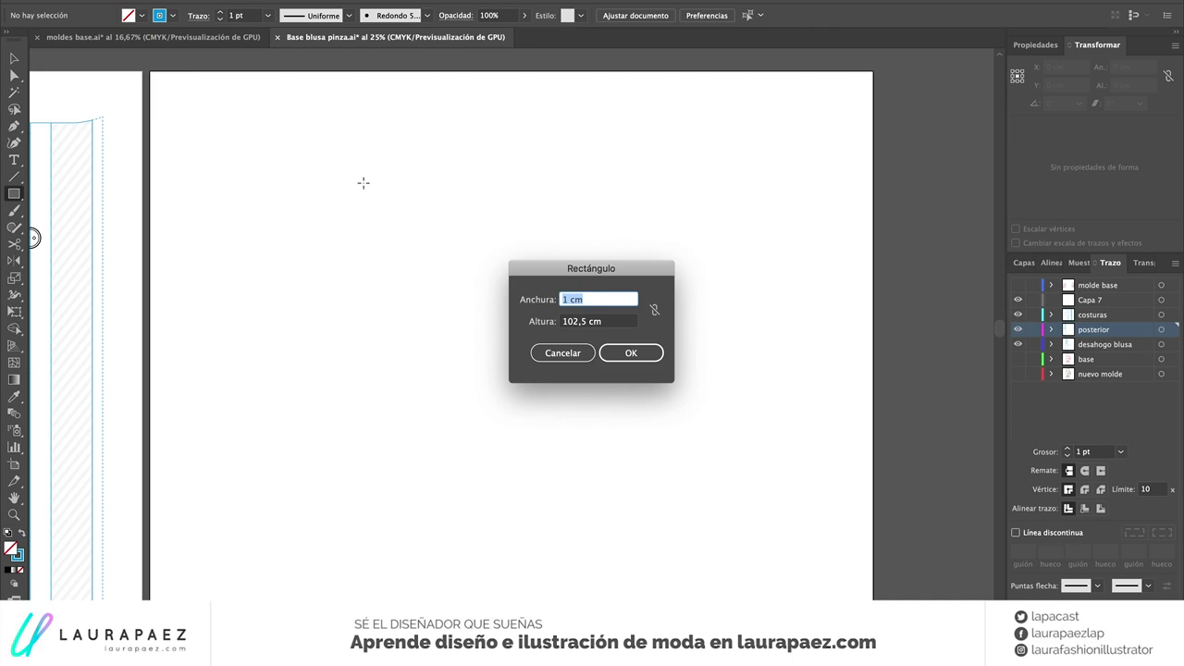
key(Tab)
text(42)
key(Return)
ctrl+click(315, 163)
Draw a 13,24 cm vertical line at -90° and place a copy of the rectangle lower down
key(backslash)
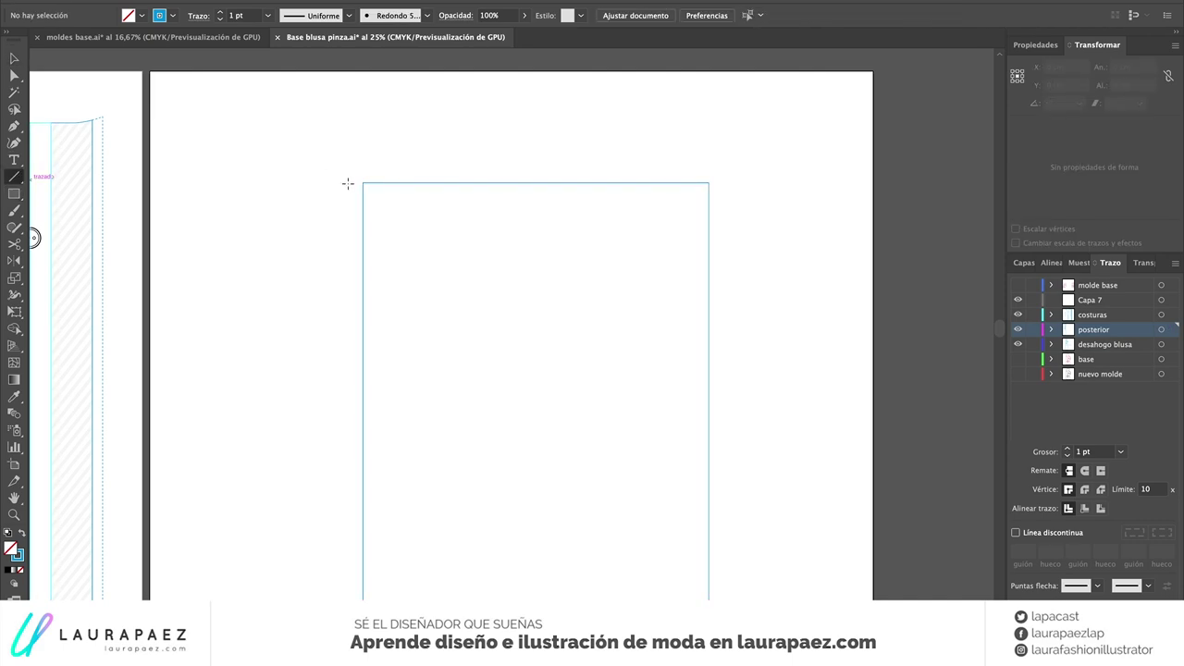
click(348, 182)
text(13,24)
key(Tab)
text(-90)
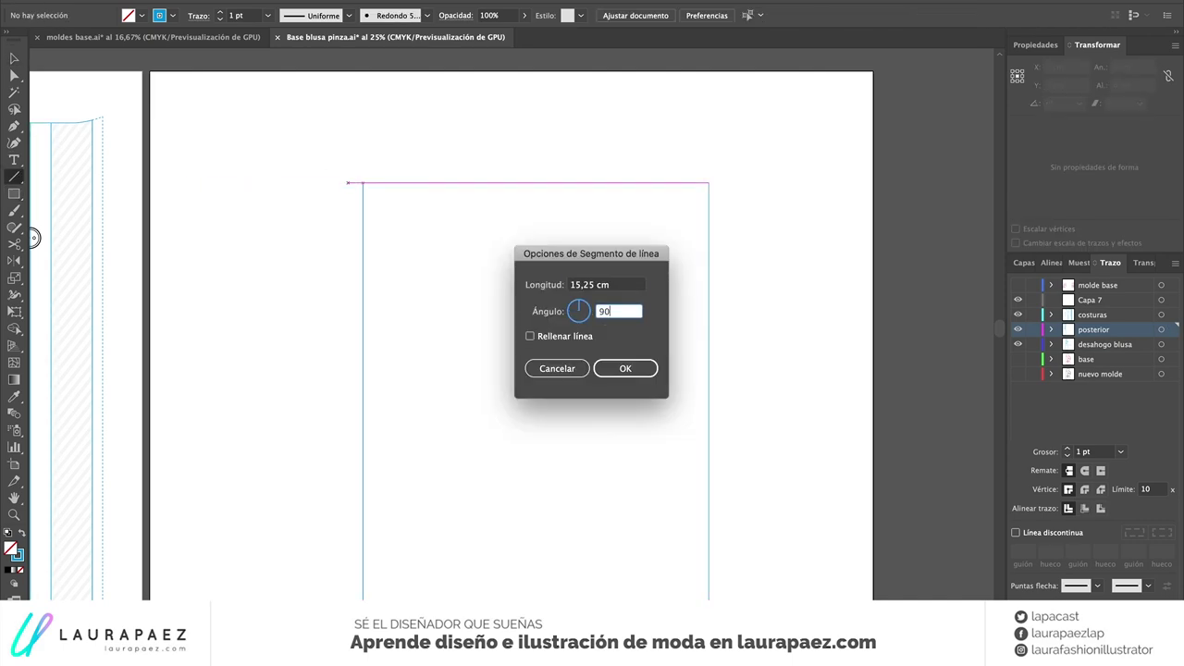
key(Return)
ctrl+click(333, 228)
key(v)
drag(708, 182, 708, 340)
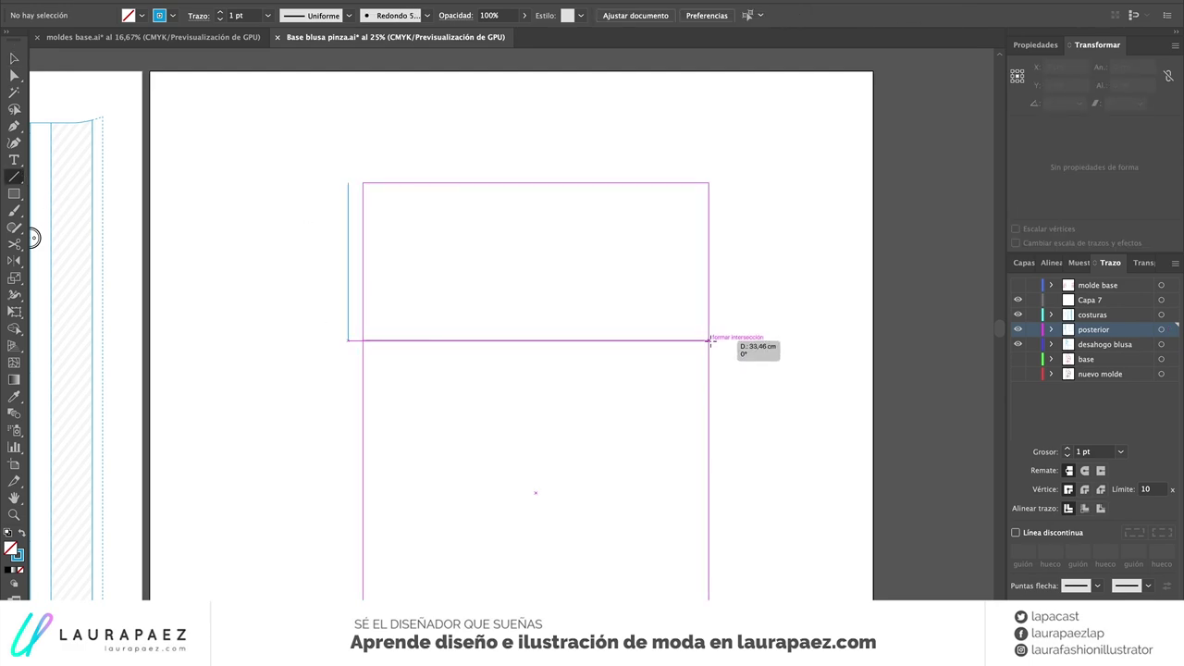
click(715, 315)
Centre the vertical line on the rectangle and extend it to the rectangle's bottom
click(348, 184)
shift+click(483, 183)
click(484, 183)
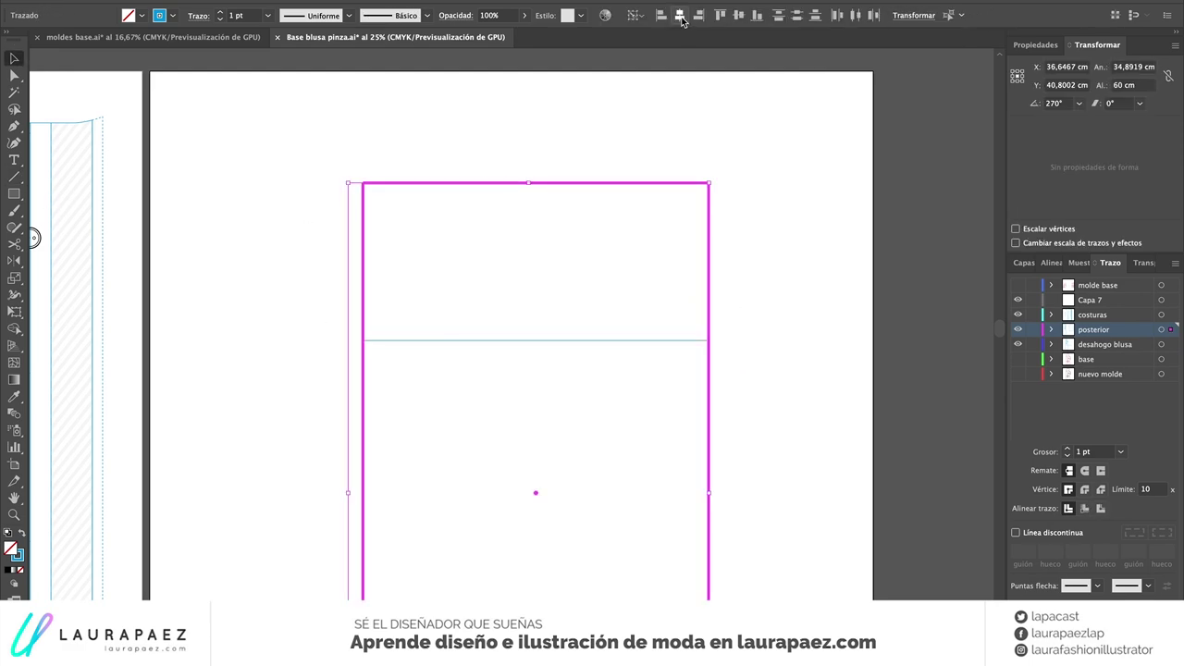
click(681, 15)
click(631, 109)
key(a)
click(535, 339)
scroll(541, 340, down, 3)
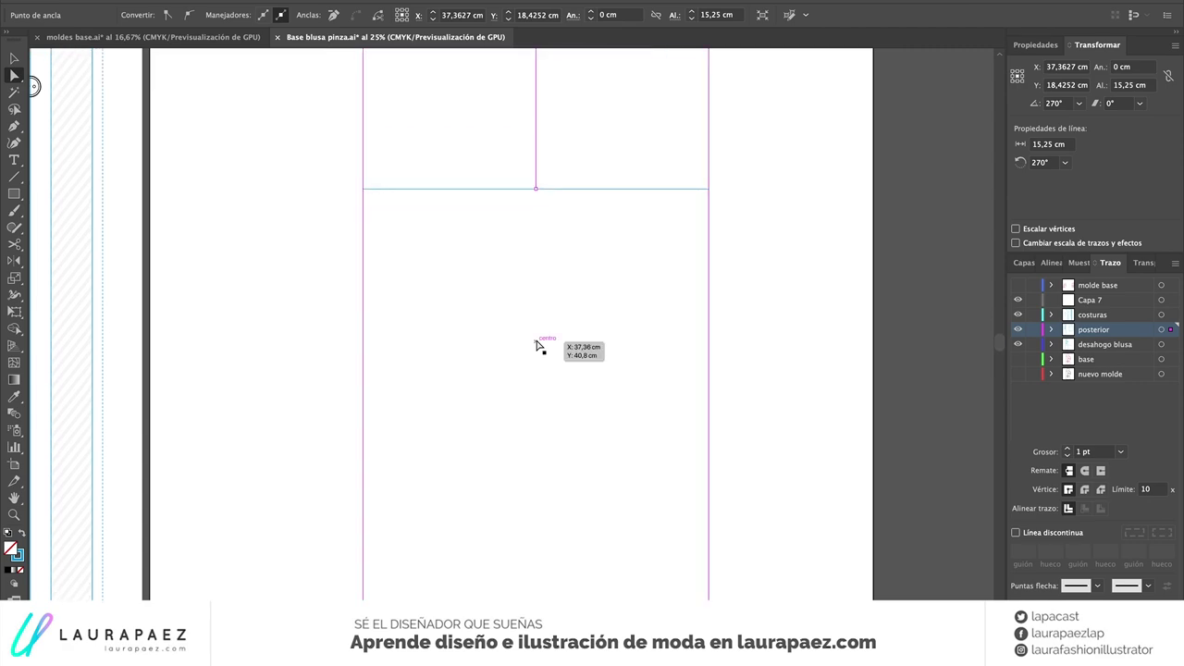
key(ctrl+minus)
drag(538, 243, 539, 547)
key(ctrl+a)
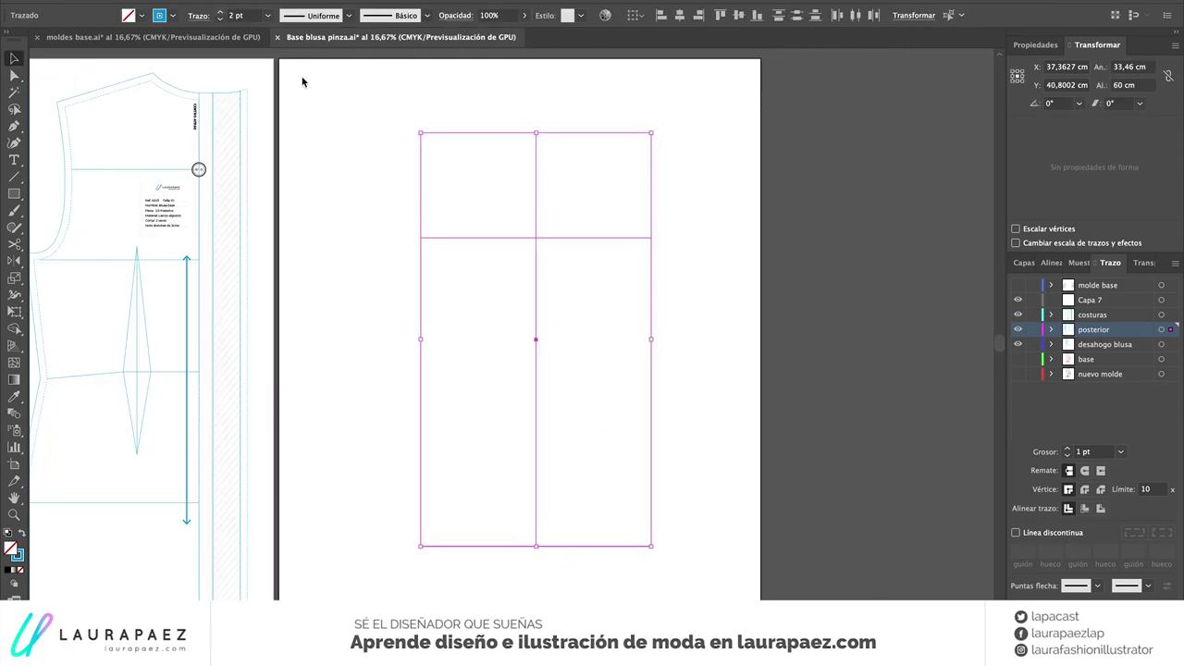
click(664, 206)
scroll(664, 206, up, 1)
Draw a 4,1825 cm horizontal mark at cap level on the rectangle's left edge
key(backslash)
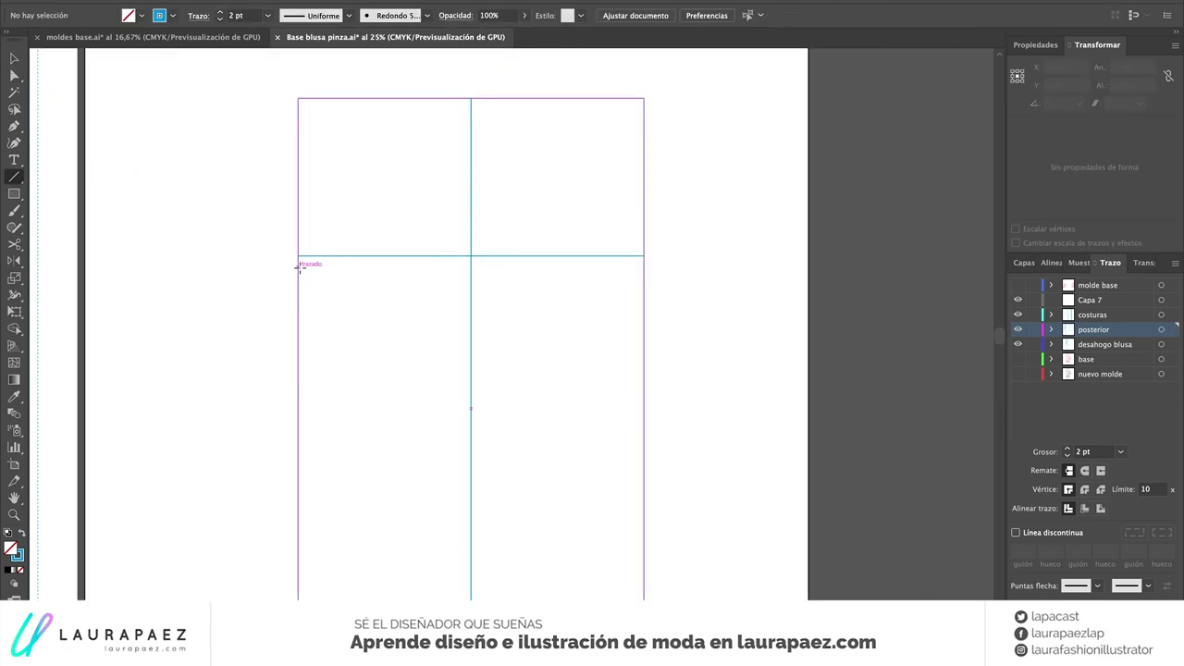
drag(297, 266, 472, 268)
click(1130, 66)
text(4,1825)
key(Return)
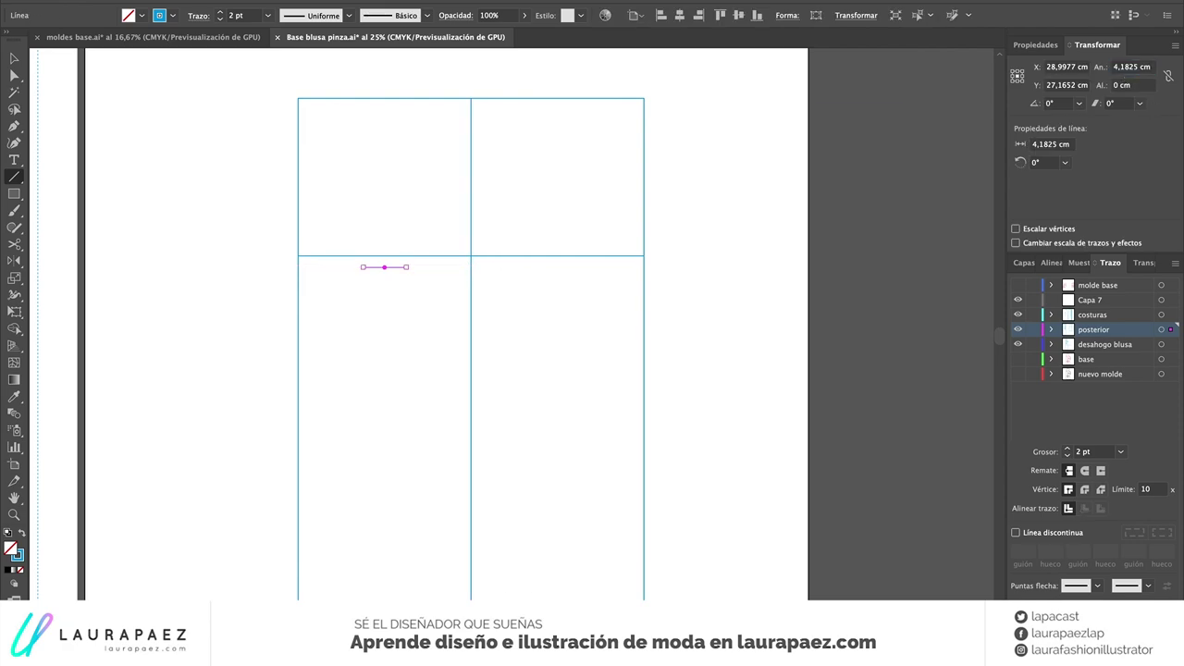
key(v)
drag(384, 267, 319, 267)
Copy the short mark to the top edge and place a 3,1825 cm mark at the right edge
mouse_move(471, 106)
mouse_down()
mouse_move(425, 105)
mouse_move(502, 109)
mouse_up()
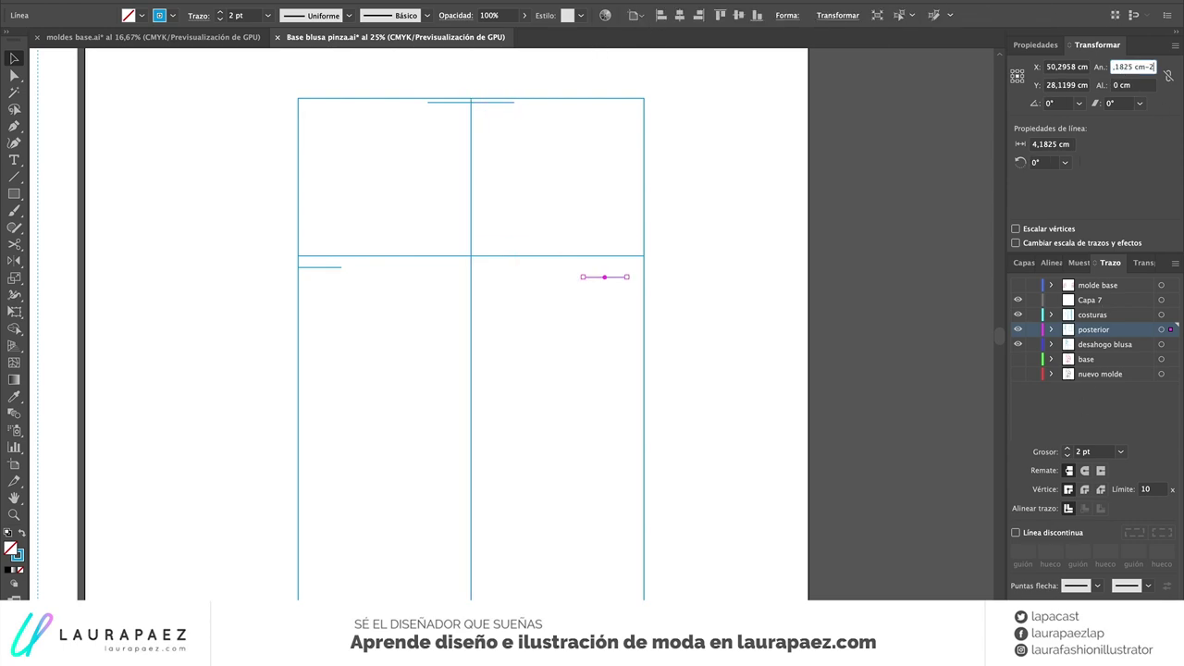
key(Escape)
key(Return)
drag(627, 276, 645, 266)
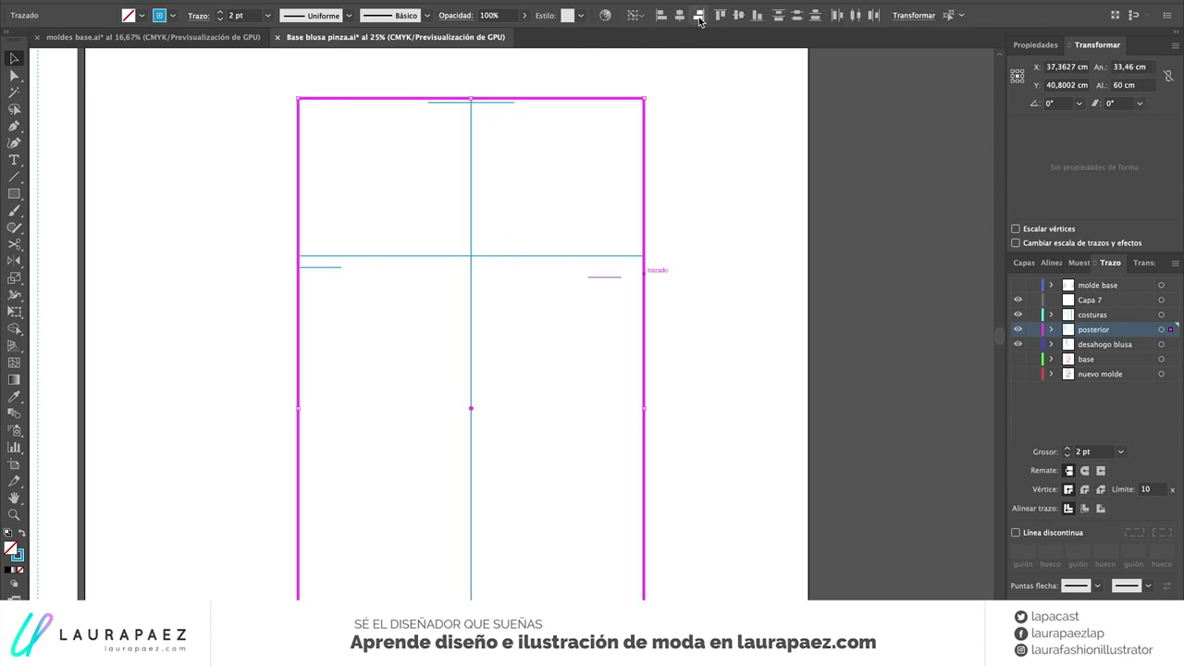
Colour the three short marker lines red
shift+click(339, 267)
shift+click(491, 102)
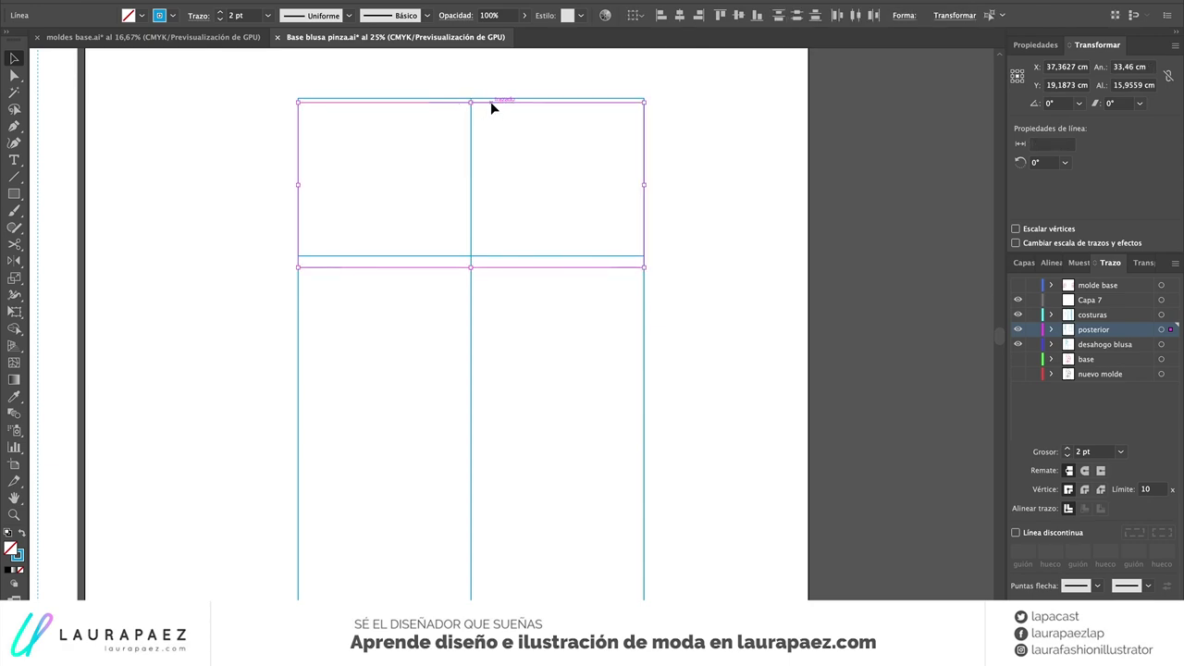
click(160, 15)
click(49, 39)
click(419, 79)
Align the rectangle's side marks with the cap crossline
click(539, 98)
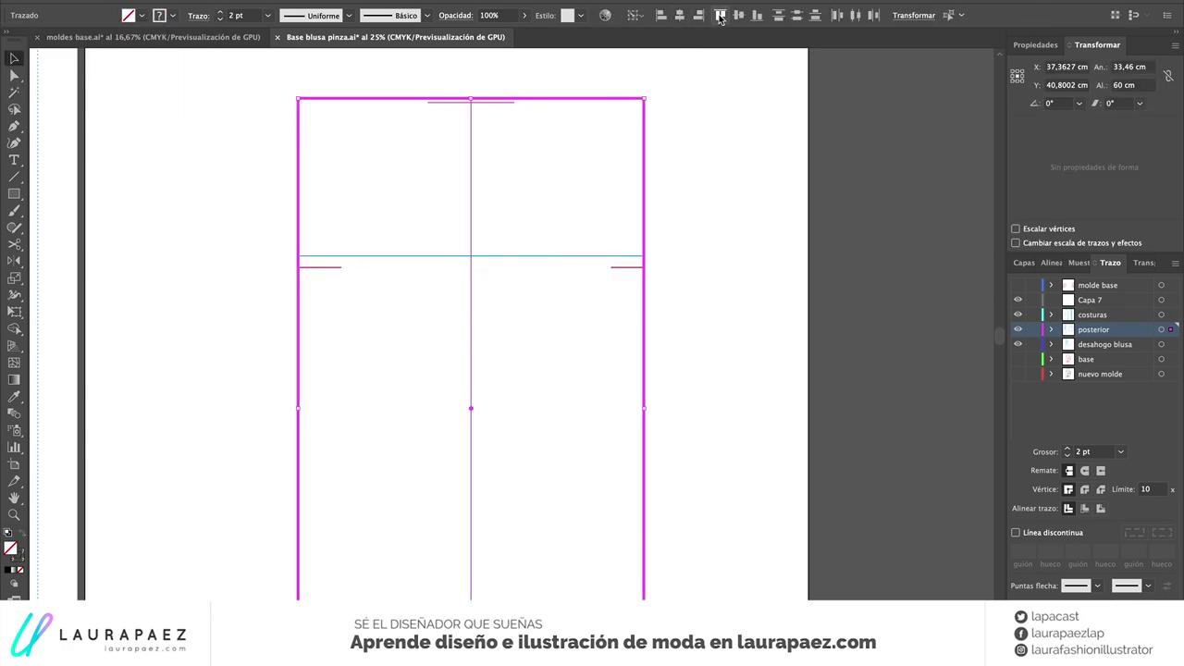
mouse_move(661, 285)
mouse_down()
mouse_move(312, 251)
mouse_move(427, 100)
mouse_up()
shift+click(644, 216)
key(ctrl+shift+a)
Draw the right diagonal from the rectangle's top to the crossline and delete the short top mark
key(backslash)
mouse_move(514, 98)
mouse_down()
mouse_move(616, 246)
mouse_move(610, 255)
mouse_up()
key(v)
click(454, 98)
key(Delete)
Make both cap diagonals dashed lines
click(336, 259)
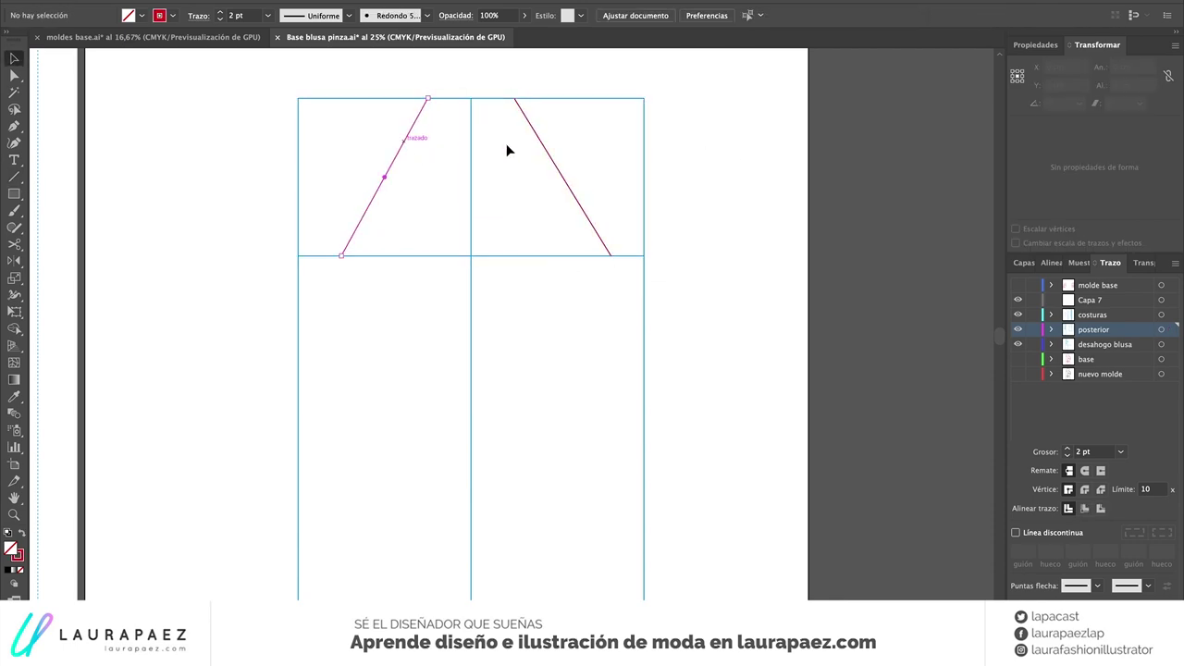
shift+click(546, 151)
click(198, 15)
click(46, 113)
click(413, 76)
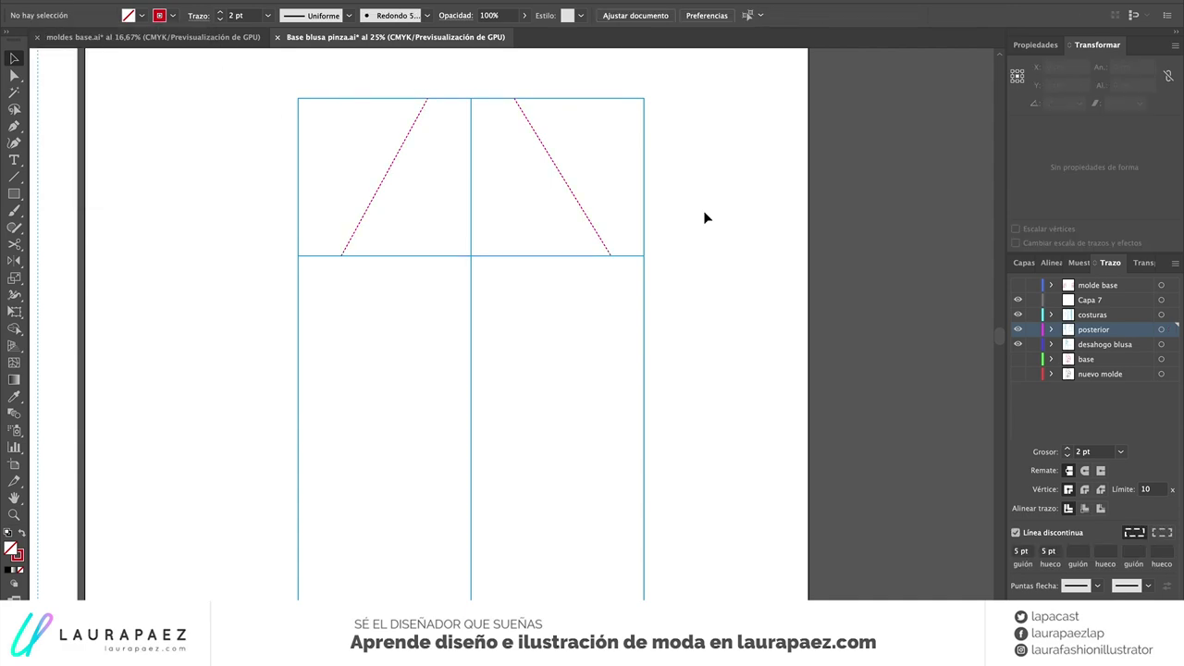
Add a 1 cm tick mark onto the left diagonal
click(386, 177)
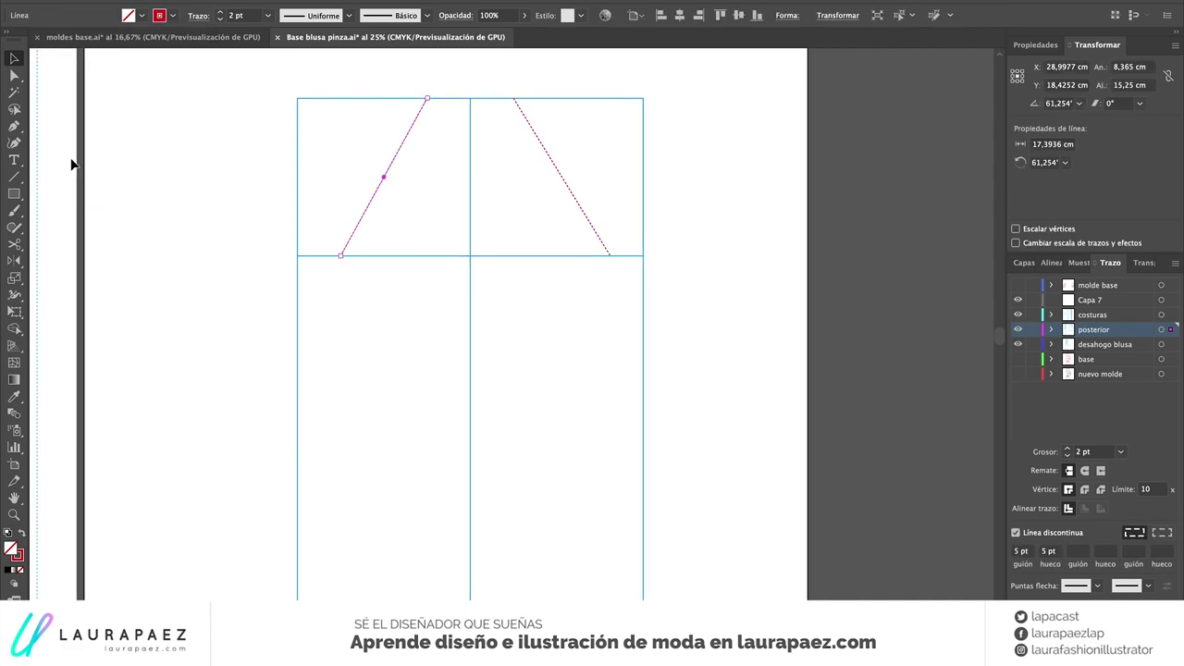
key(backslash)
drag(382, 177, 393, 184)
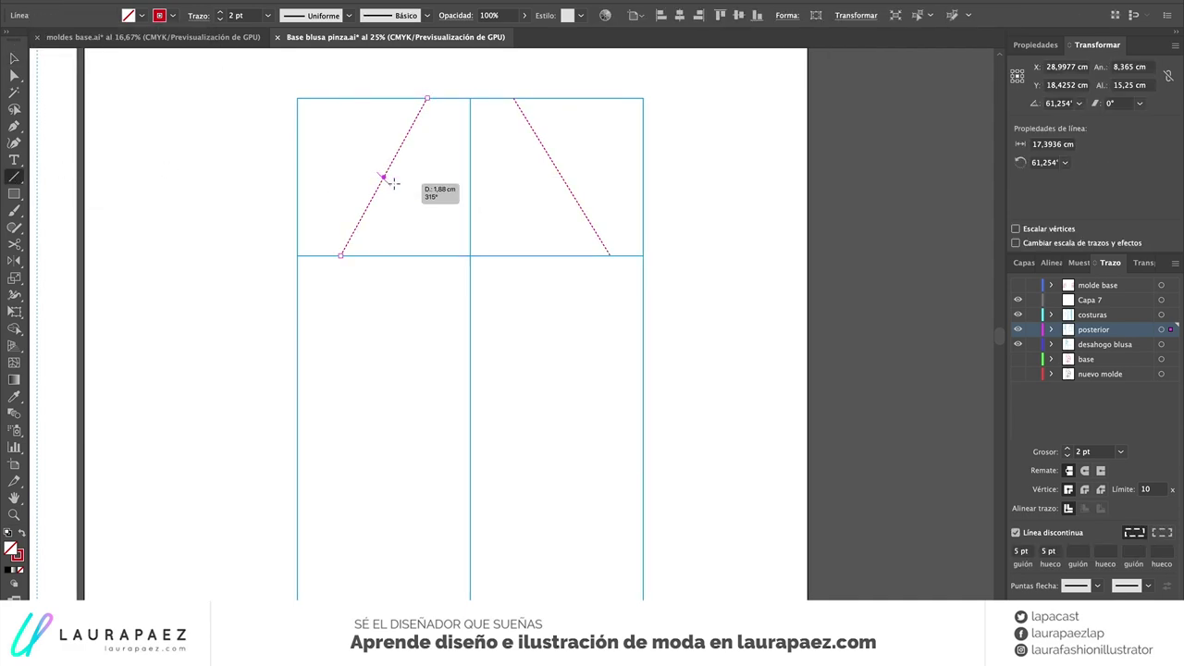
click(444, 178)
text(1,8015)
key(Tab)
key(Return)
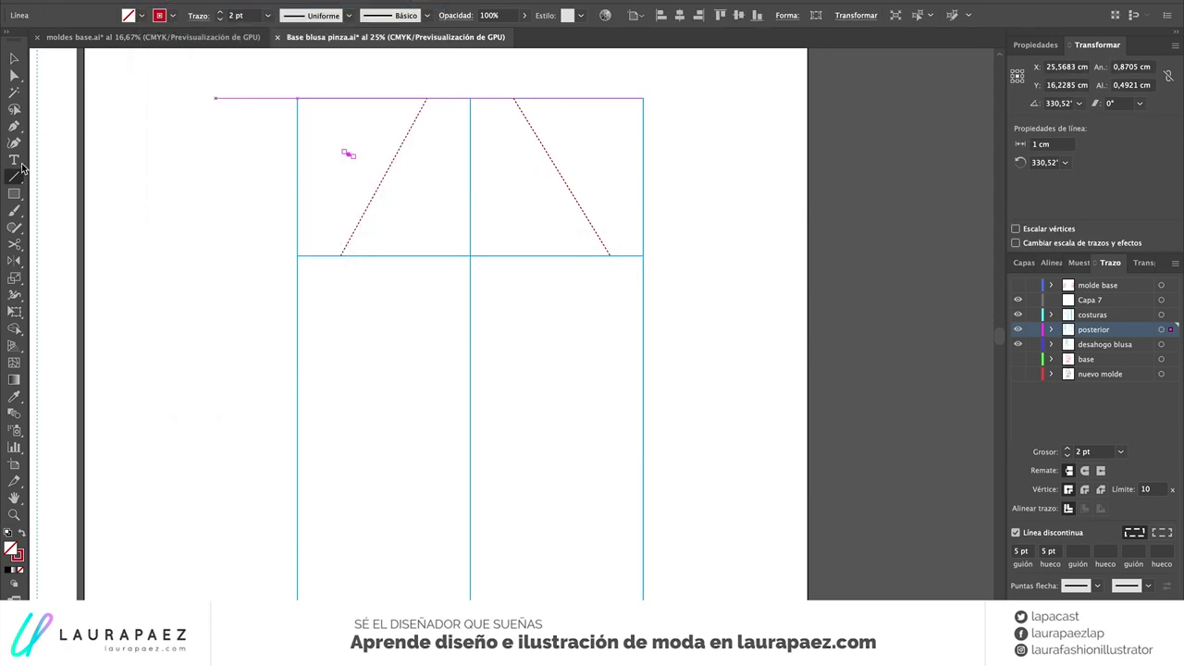
drag(349, 153, 378, 174)
Add a horizontal 1 cm tick at 0° onto the right diagonal
click(571, 169)
key(Tab)
text(0)
key(Return)
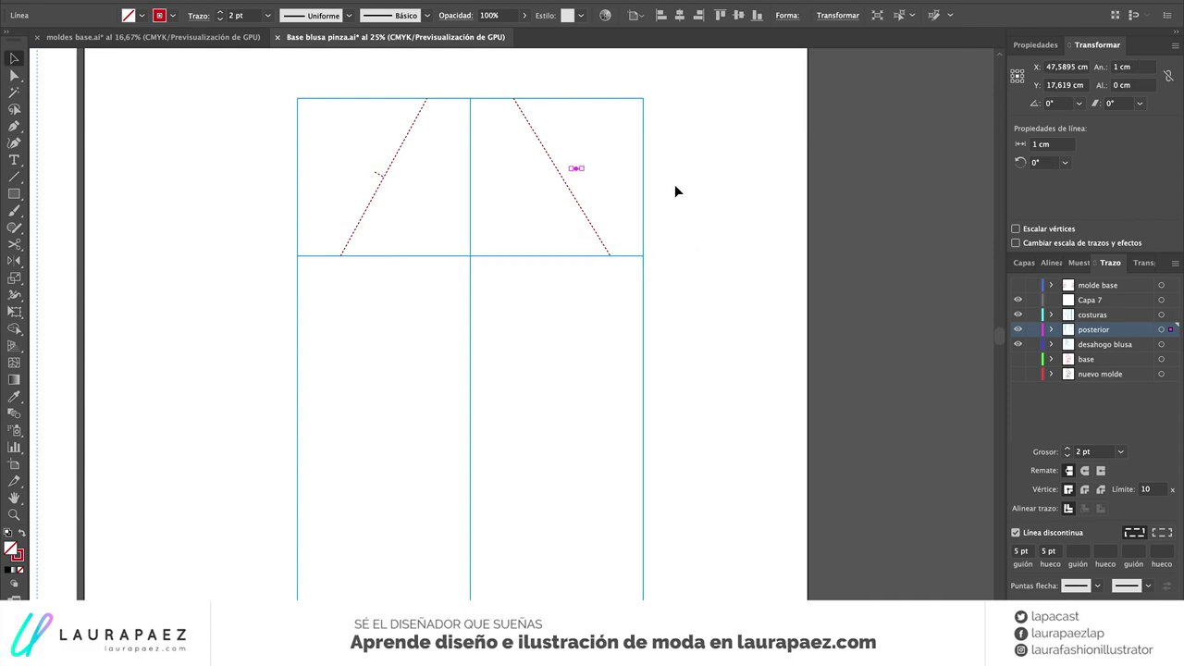
drag(576, 169, 571, 174)
key(ctrl+plus)
key(ctrl+plus)
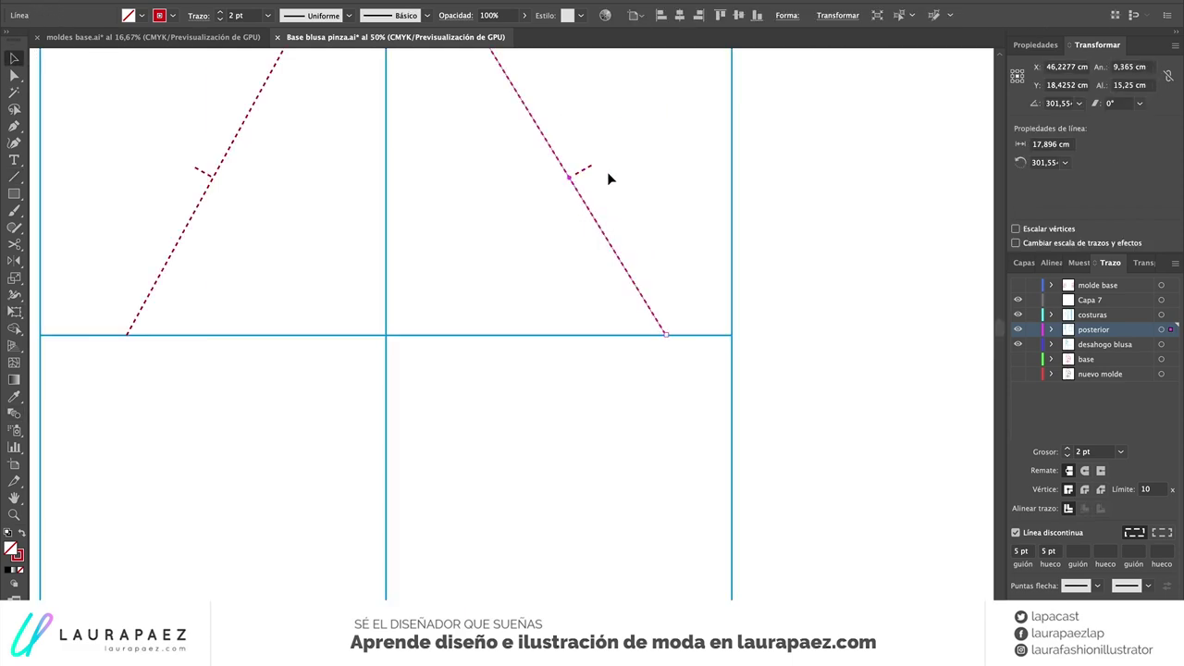
scroll(608, 177, up, 2)
drag(586, 216, 618, 213)
click(421, 238)
scroll(421, 238, down, 1)
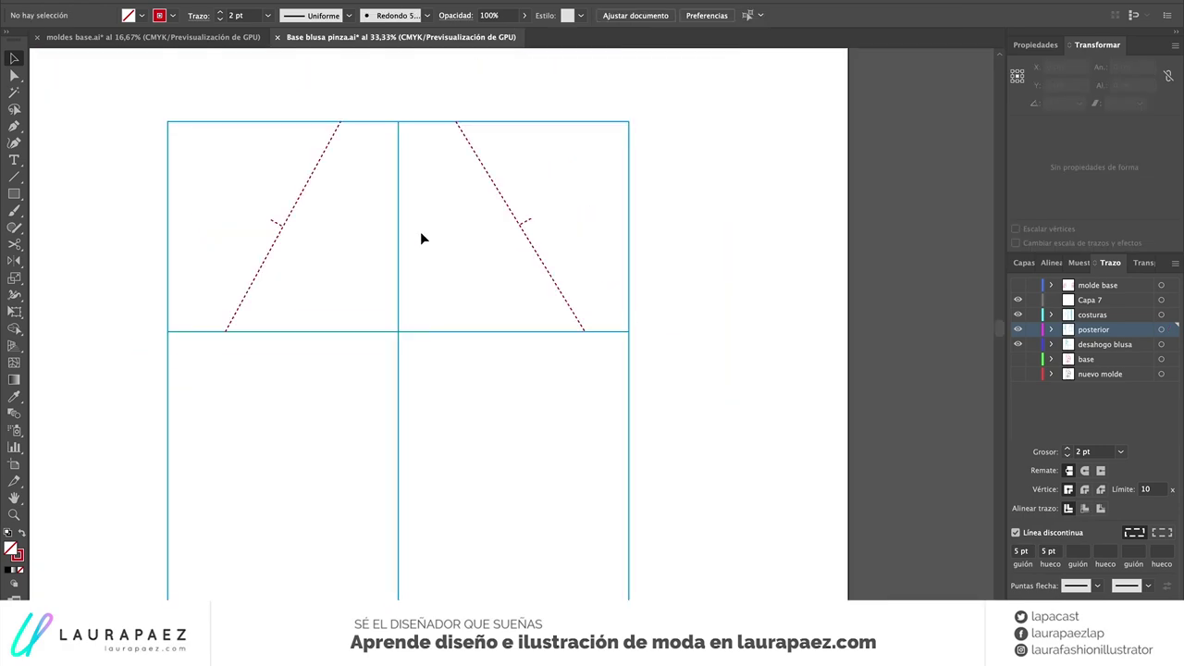
scroll(475, 212, down, 1)
scroll(475, 212, down, 5)
scroll(475, 214, down, 1)
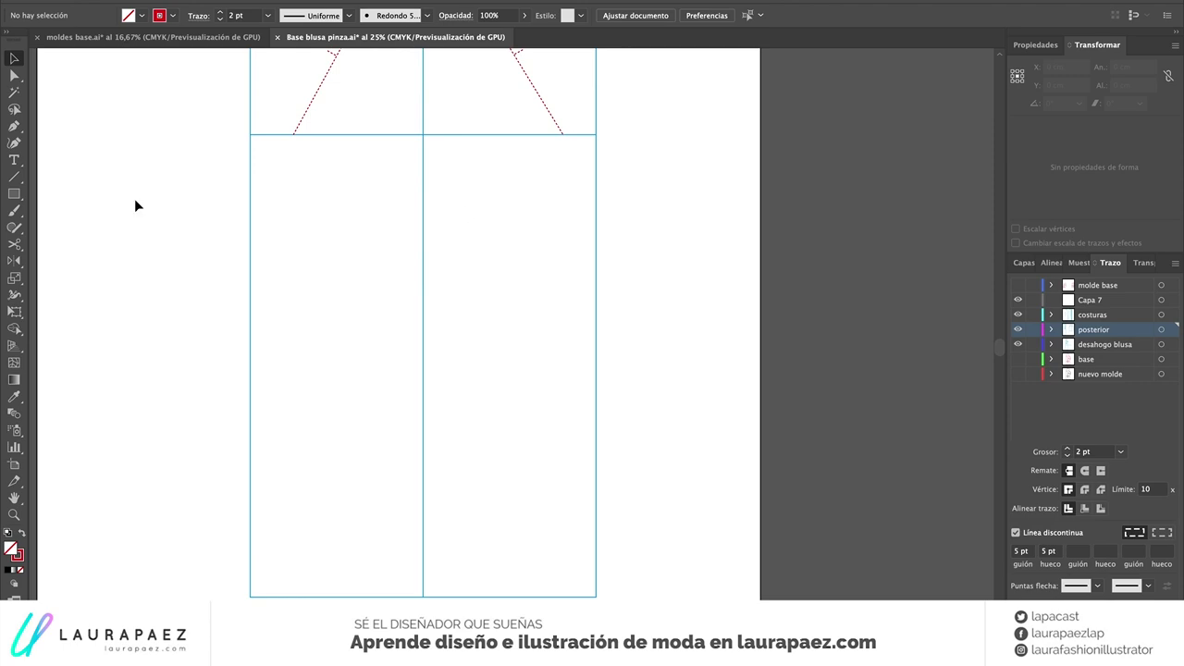
Draw a vertical line beside the rectangle and set its height to 22,375 cm
key(backslash)
drag(603, 134, 603, 597)
click(1148, 86)
text(22,375)
key(Return)
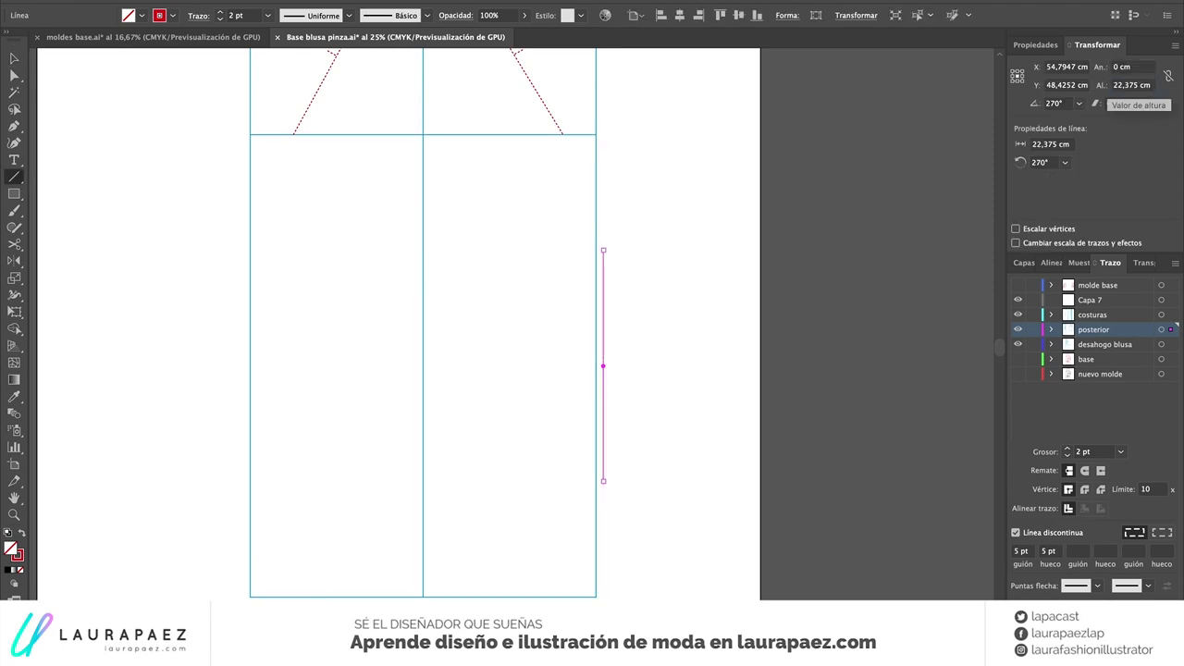
key(v)
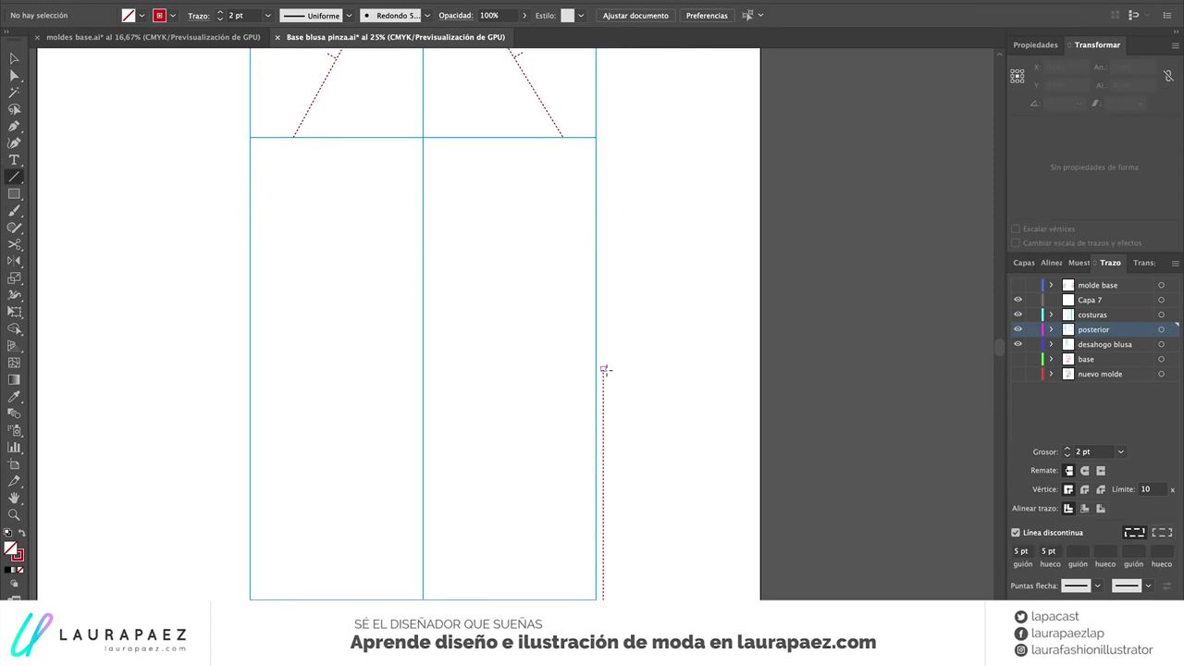
Draw a 1,5 cm vertical segment at 90°
click(603, 370)
text(1,5)
key(Tab)
text(90)
key(Return)
click(605, 384)
Add a horizontal dotted line across the rectangle, then delete it
click(603, 359)
key(backslash)
key(v)
drag(603, 356, 606, 364)
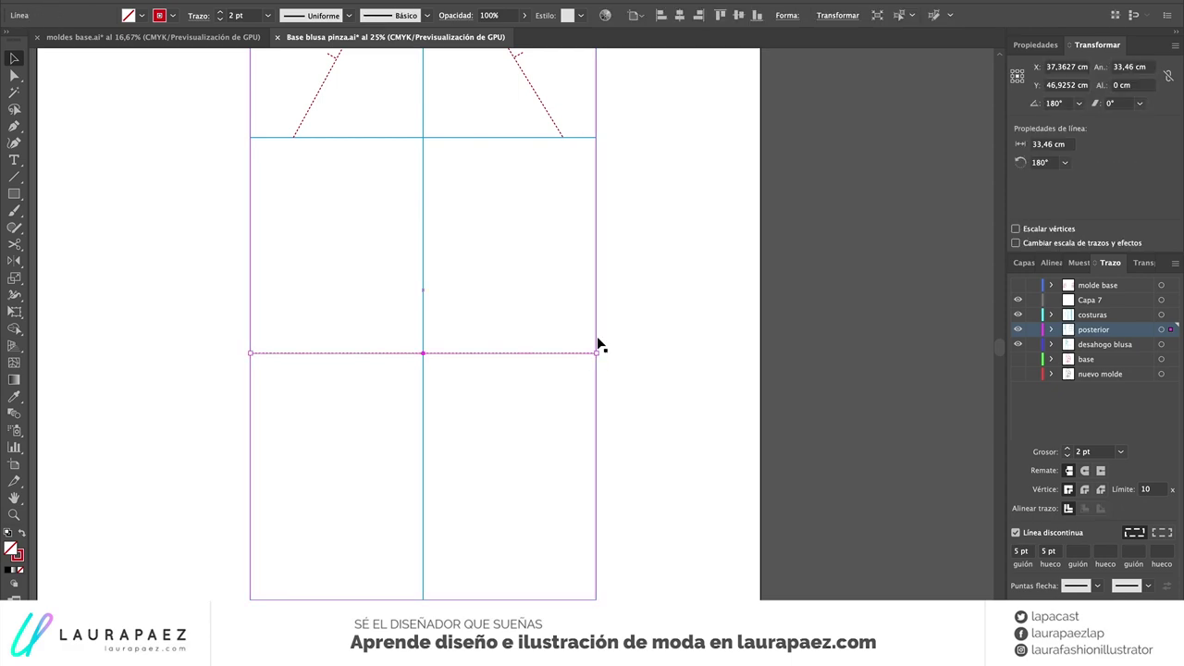
key(Delete)
Draw an 11 cm hem line rightward from bottom centre in the dashed red guide style
click(423, 597)
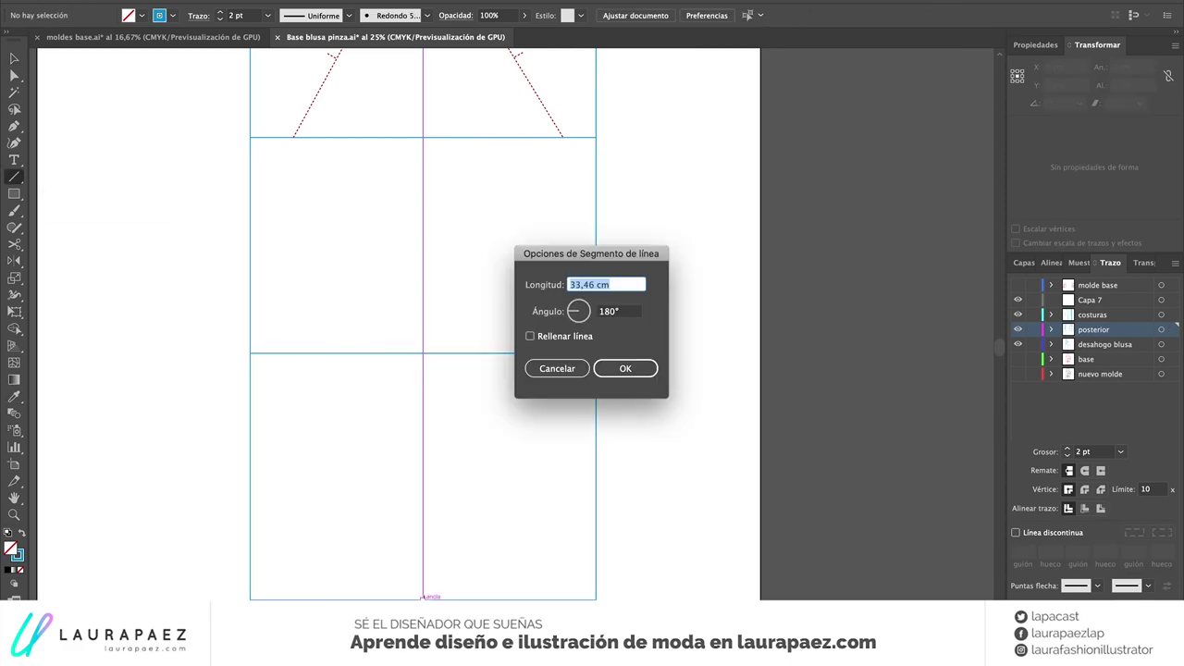
text(11)
key(Tab)
key(Return)
key(i)
click(561, 132)
key(v)
click(662, 267)
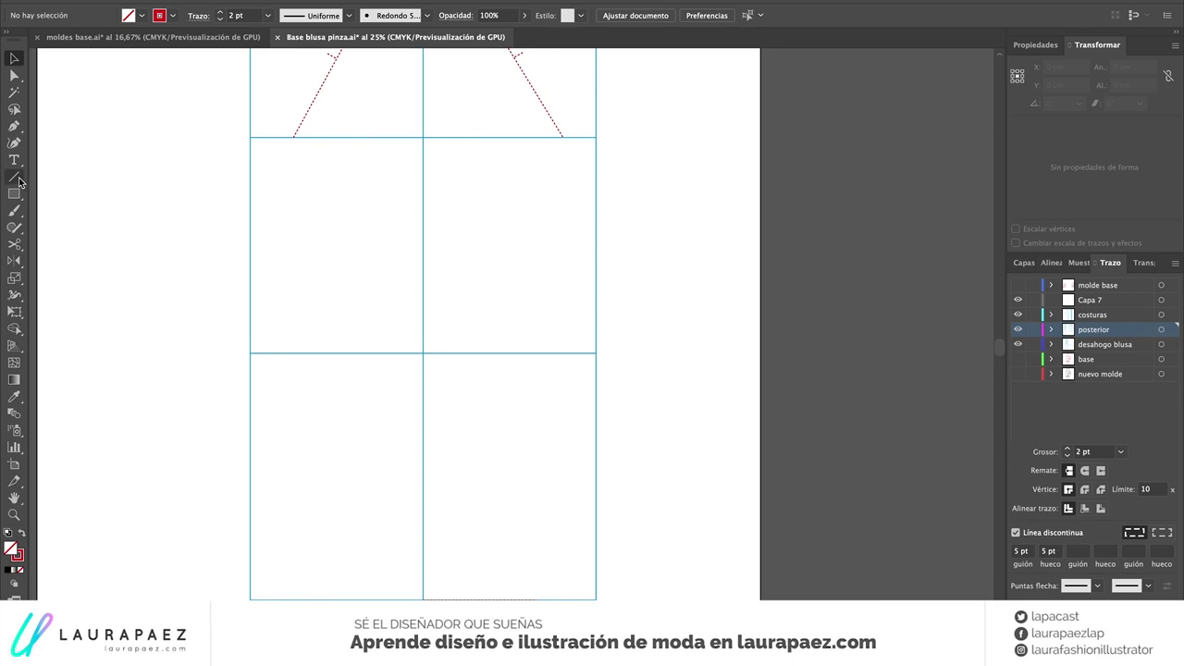
Draw a matching 11 cm hem line leftward from bottom centre
click(423, 597)
key(Return)
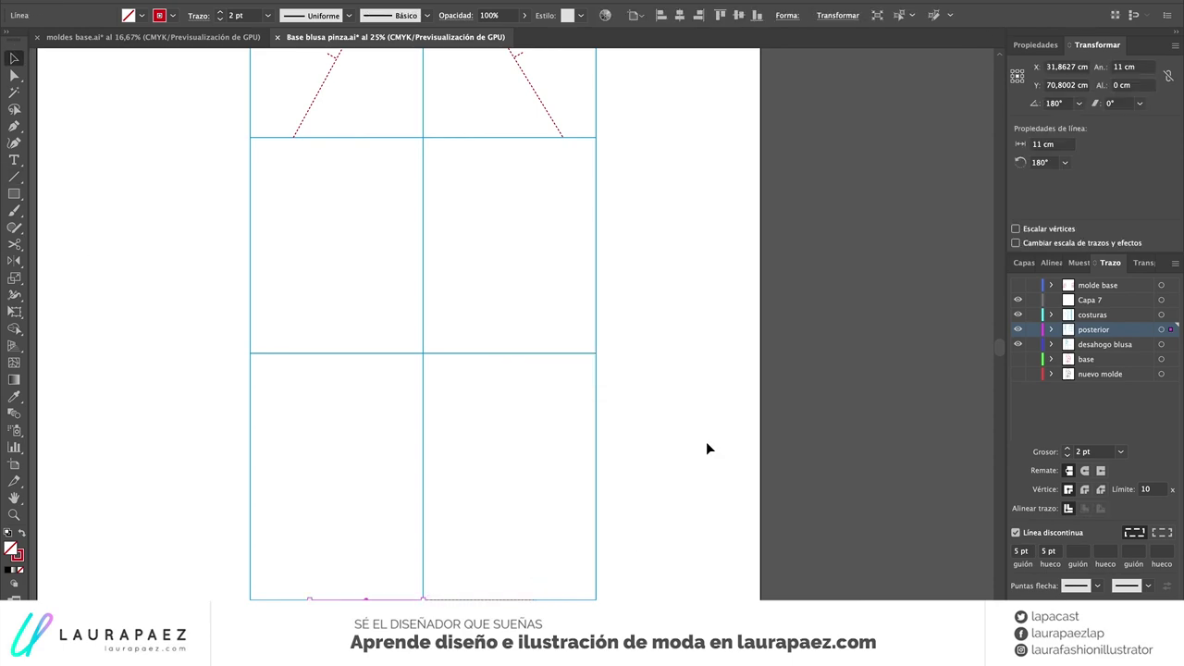
key(v)
click(689, 449)
click(308, 597)
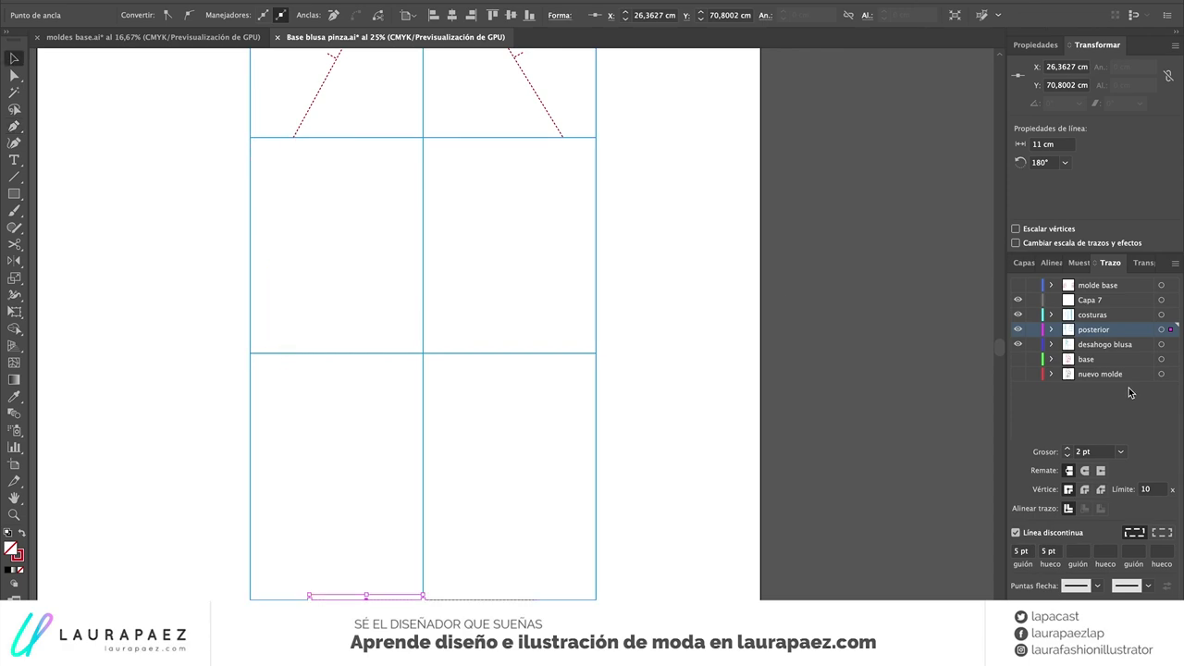
Lock the other pattern layers and draw the left side seam from its hem mark
drag(1032, 316, 1032, 359)
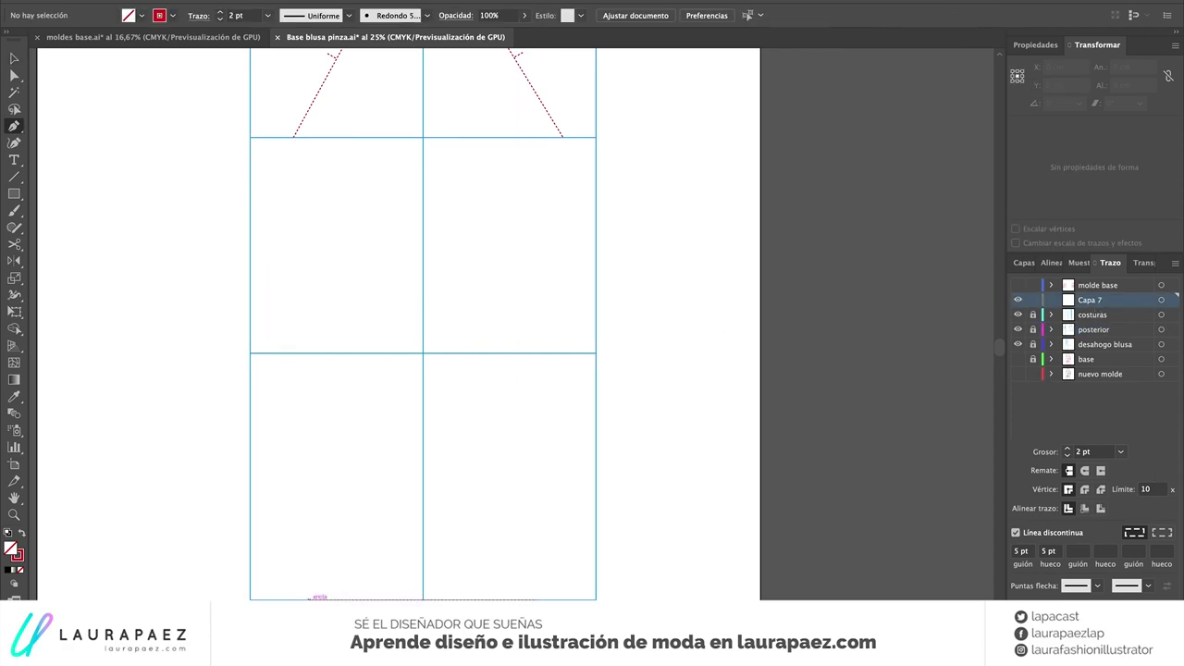
click(250, 138)
scroll(375, 192, up, 3)
scroll(374, 191, down, 5)
key(Escape)
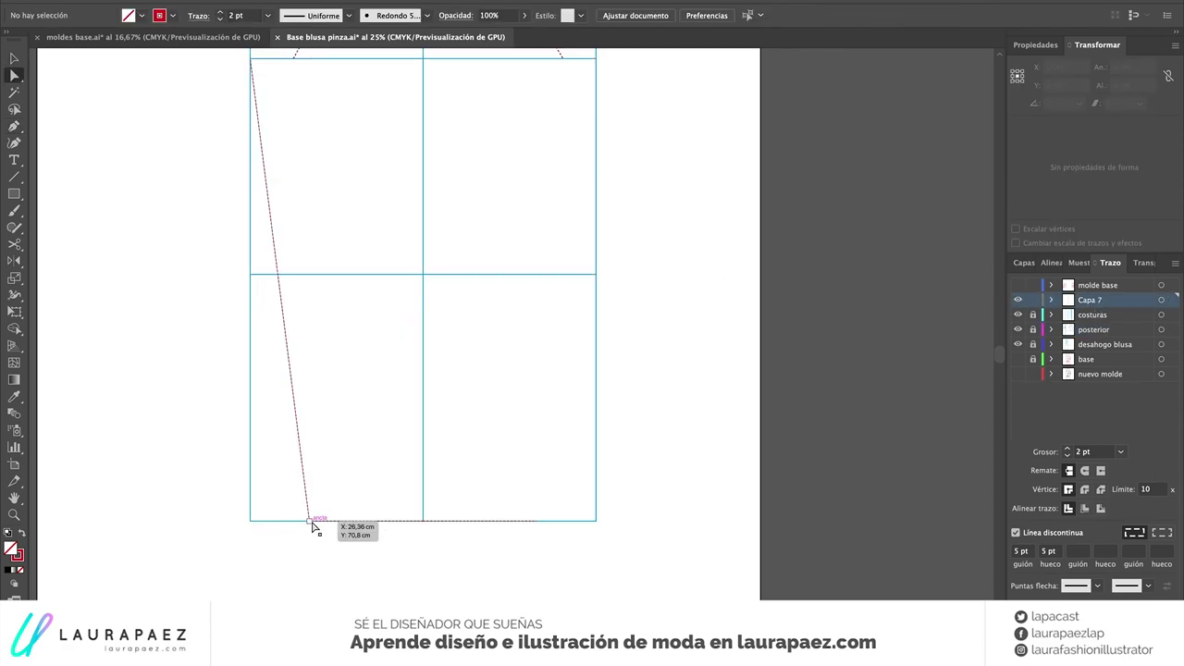
Draw the right side seam from the hem mark up to the underarm corner
click(309, 520)
click(540, 520)
scroll(539, 528, up, 7)
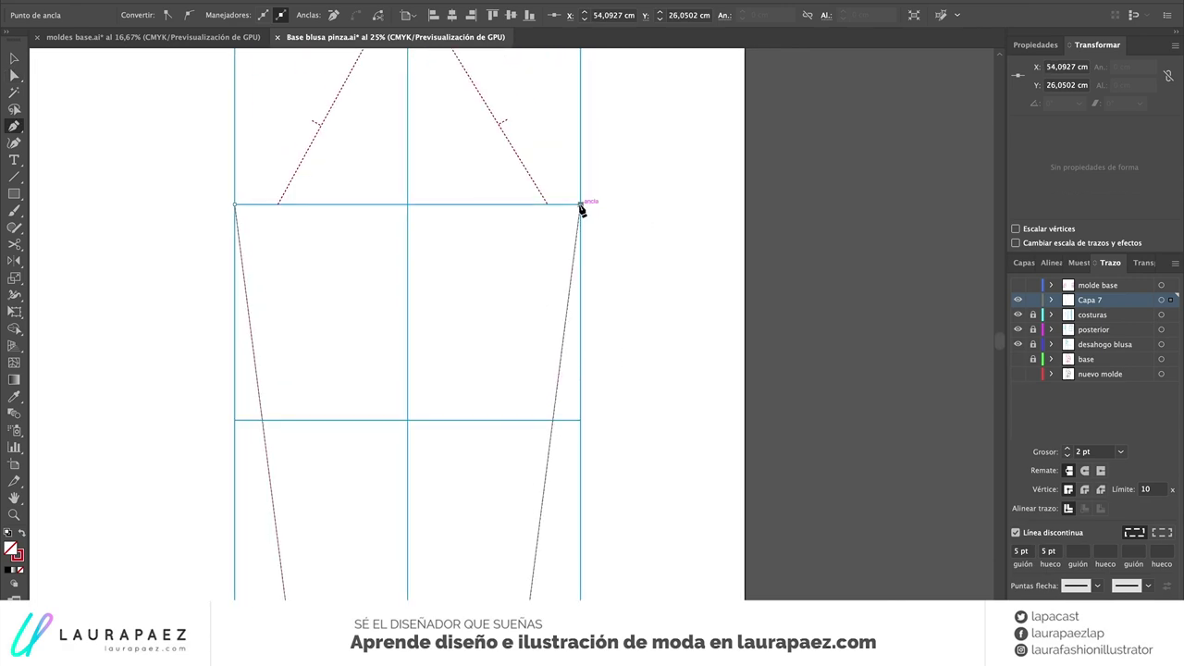
key(v)
click(604, 191)
Try a cap curve from the left diagonal's base to top centre, then undo it
key(p)
click(277, 312)
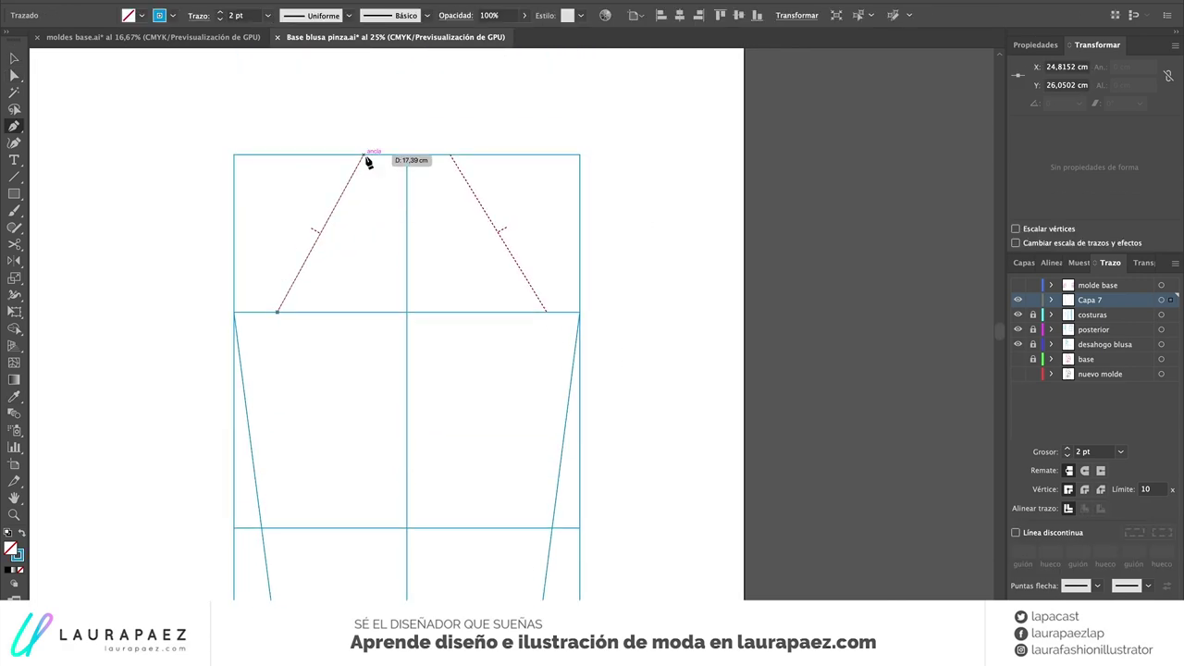
drag(488, 164, 503, 155)
scroll(502, 155, up, 1)
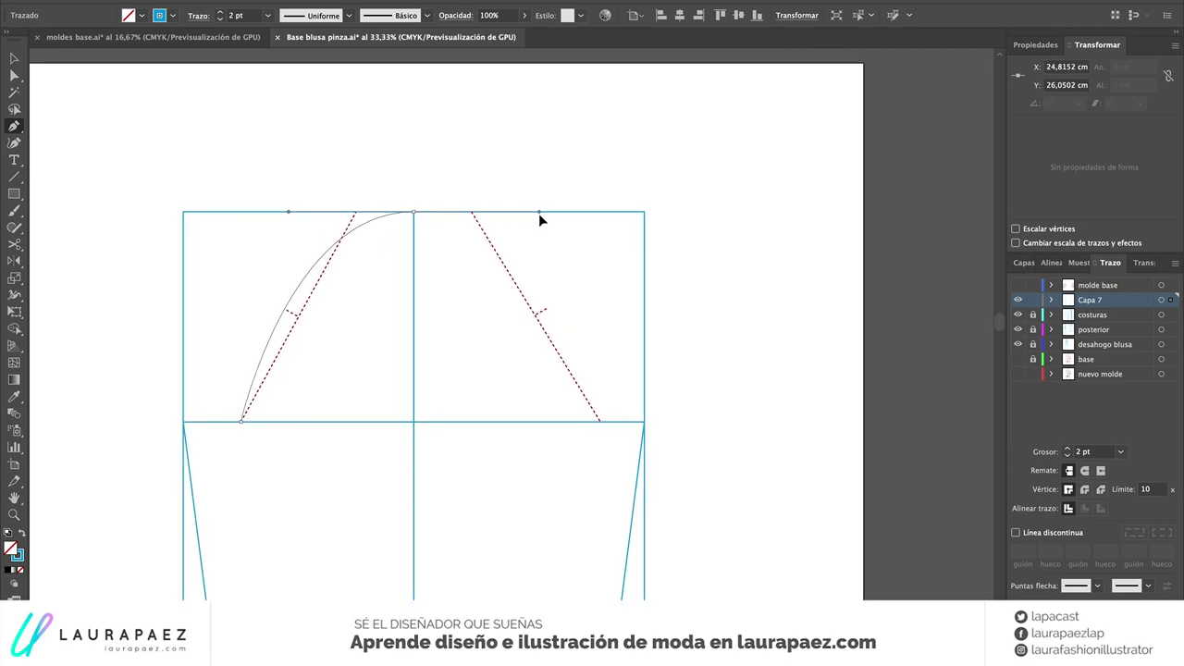
key(ctrl+z)
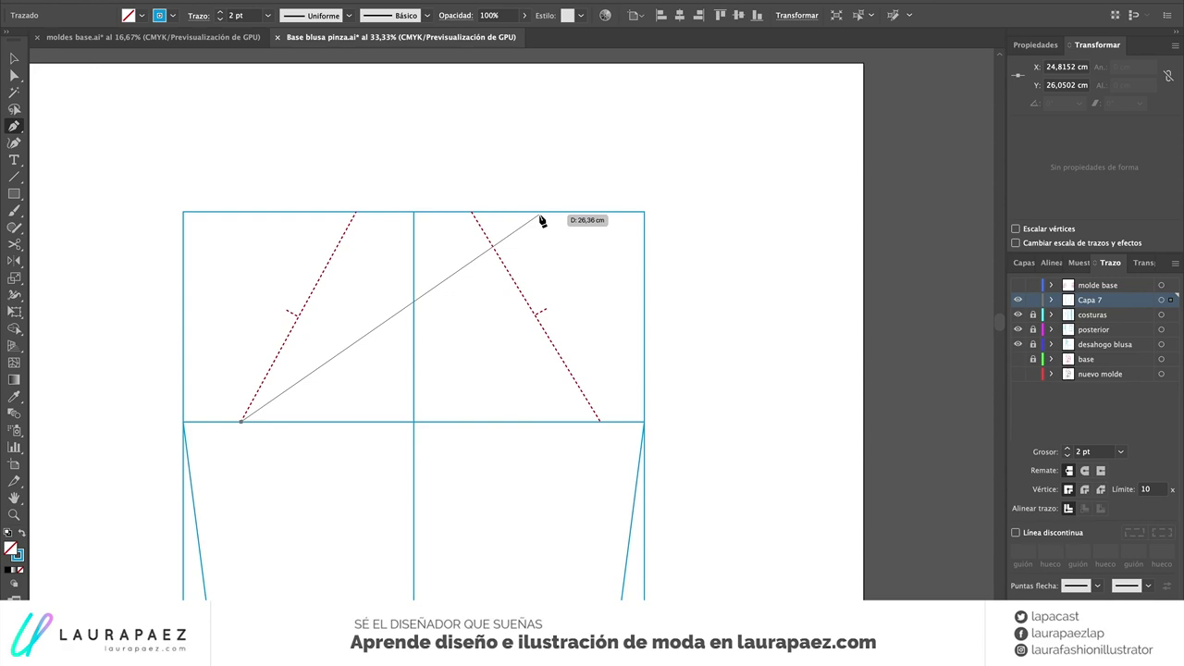
Draw a smooth left cap guide curve from top centre to the left diagonal's base
key(v)
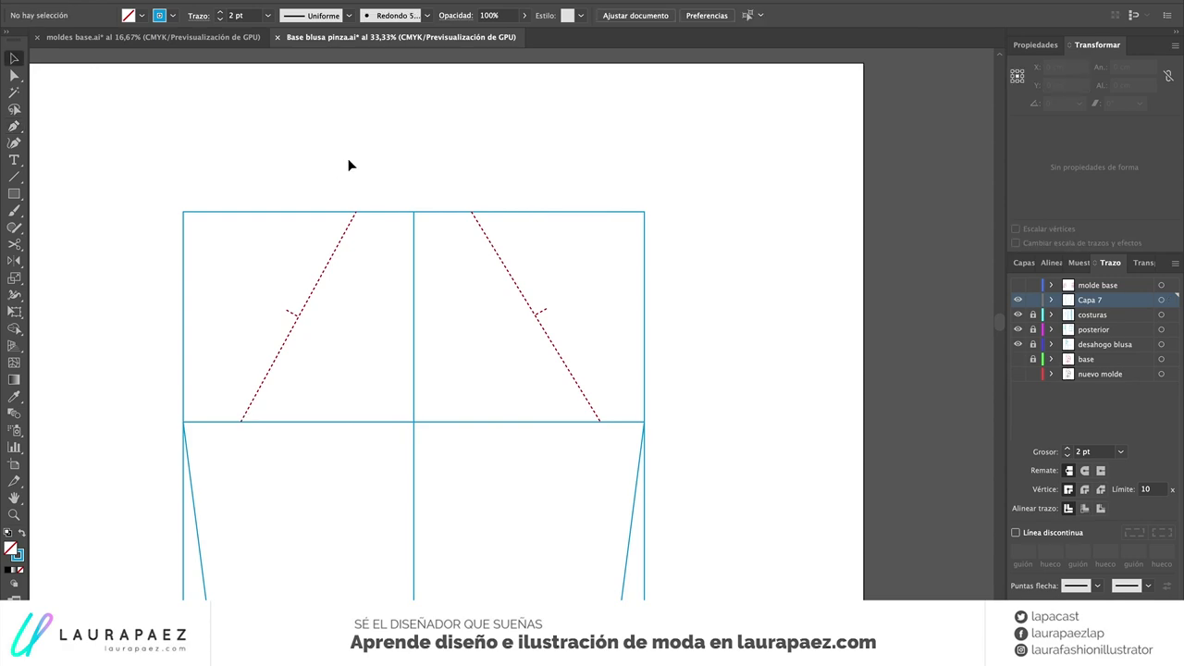
key(p)
drag(413, 212, 361, 212)
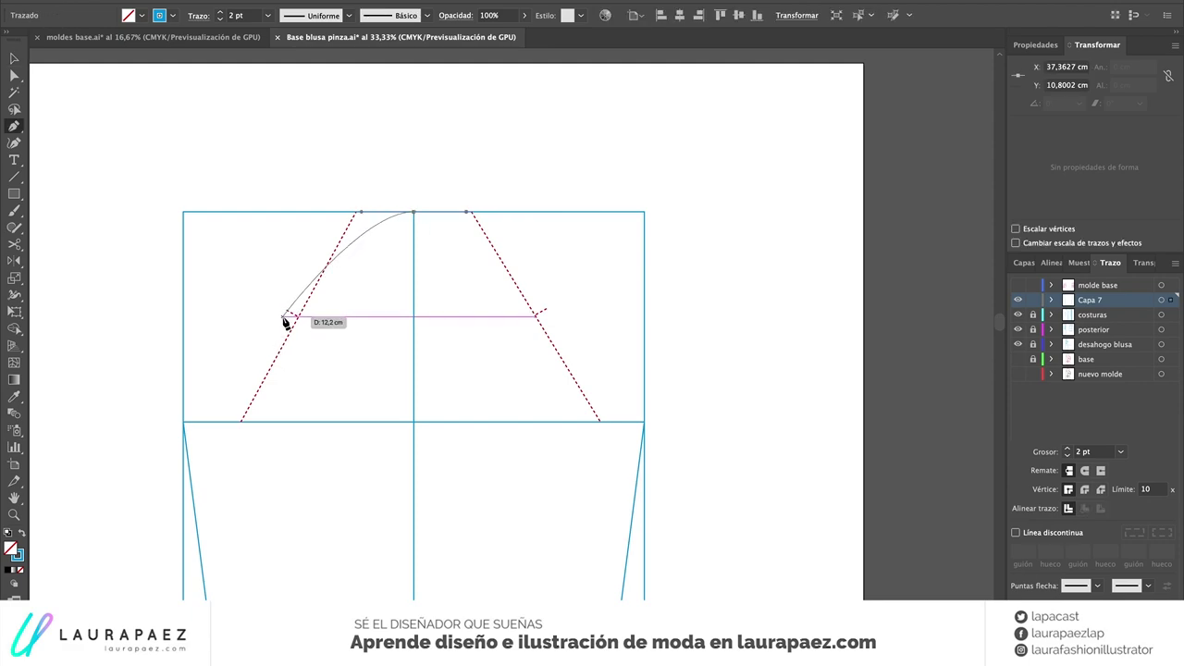
click(241, 421)
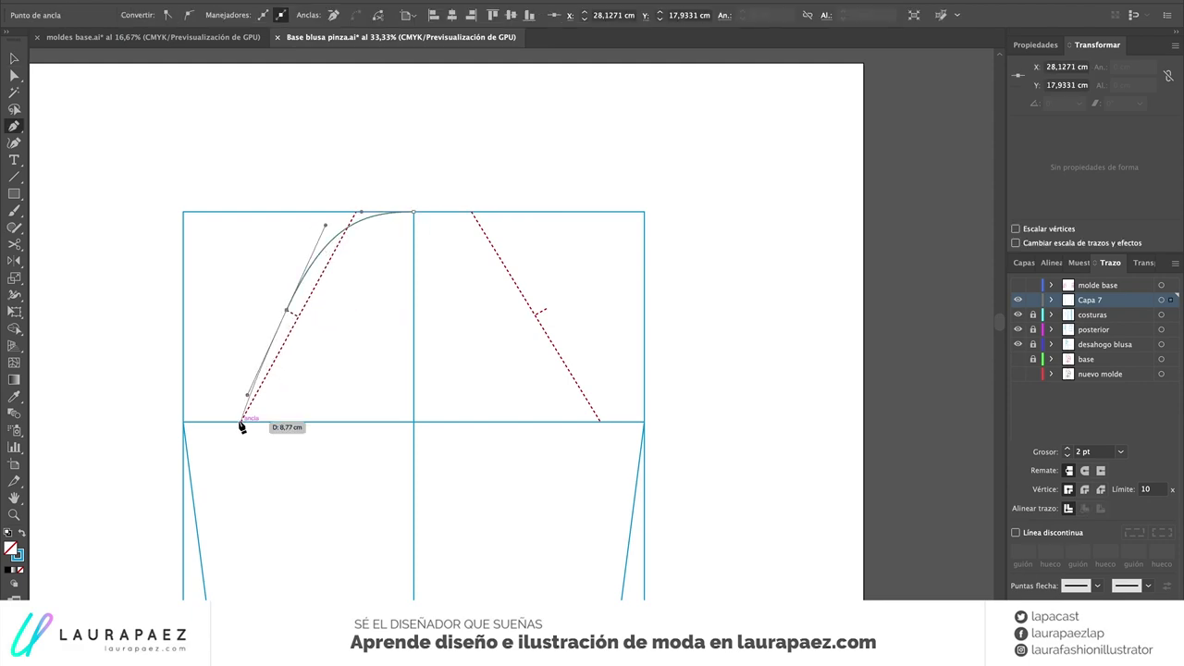
key(v)
click(430, 159)
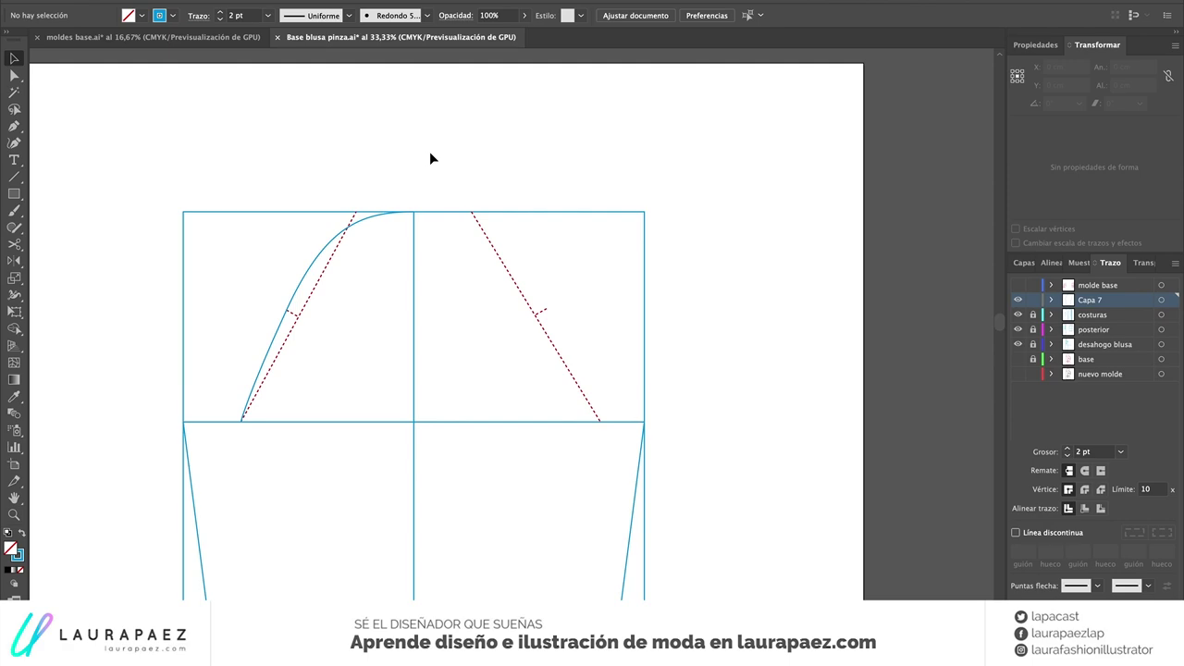
Draw the right cap guide curve and give it the dashed red guide style
key(p)
drag(413, 211, 520, 211)
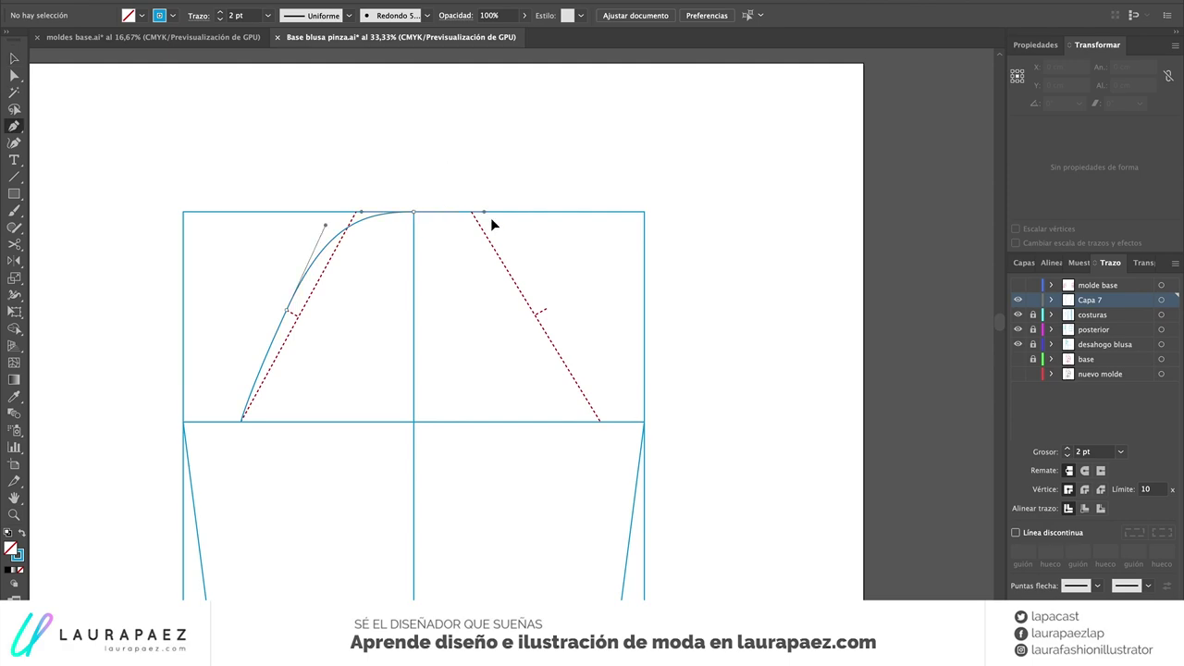
click(600, 421)
key(a)
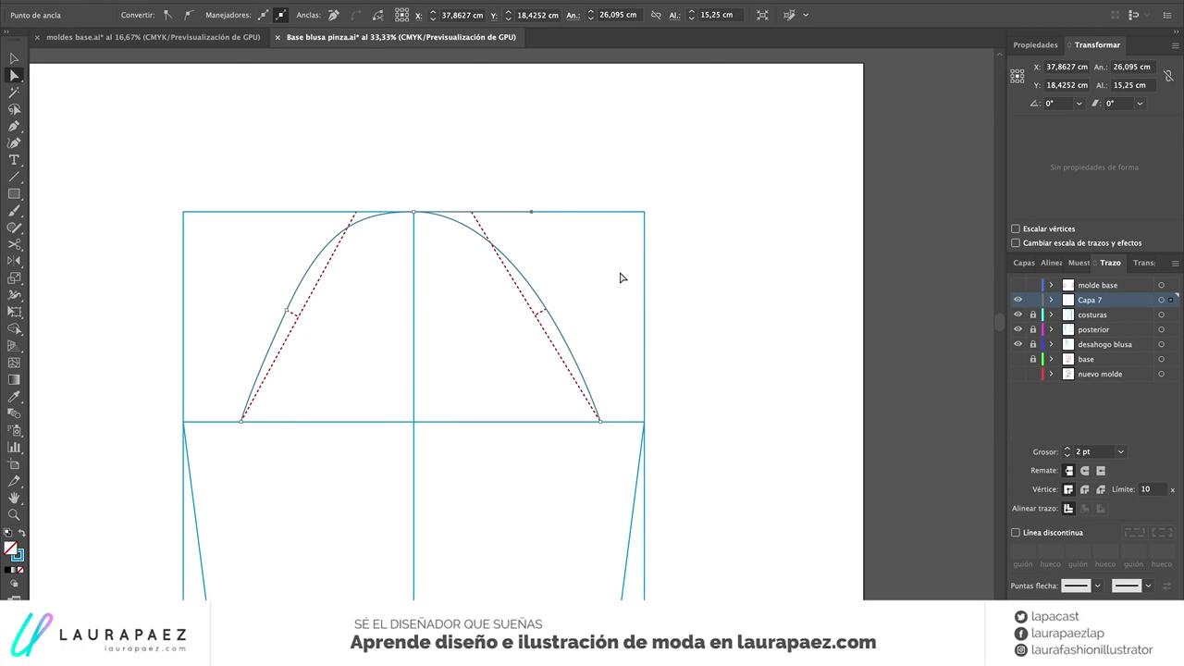
key(i)
click(493, 243)
key(v)
click(491, 194)
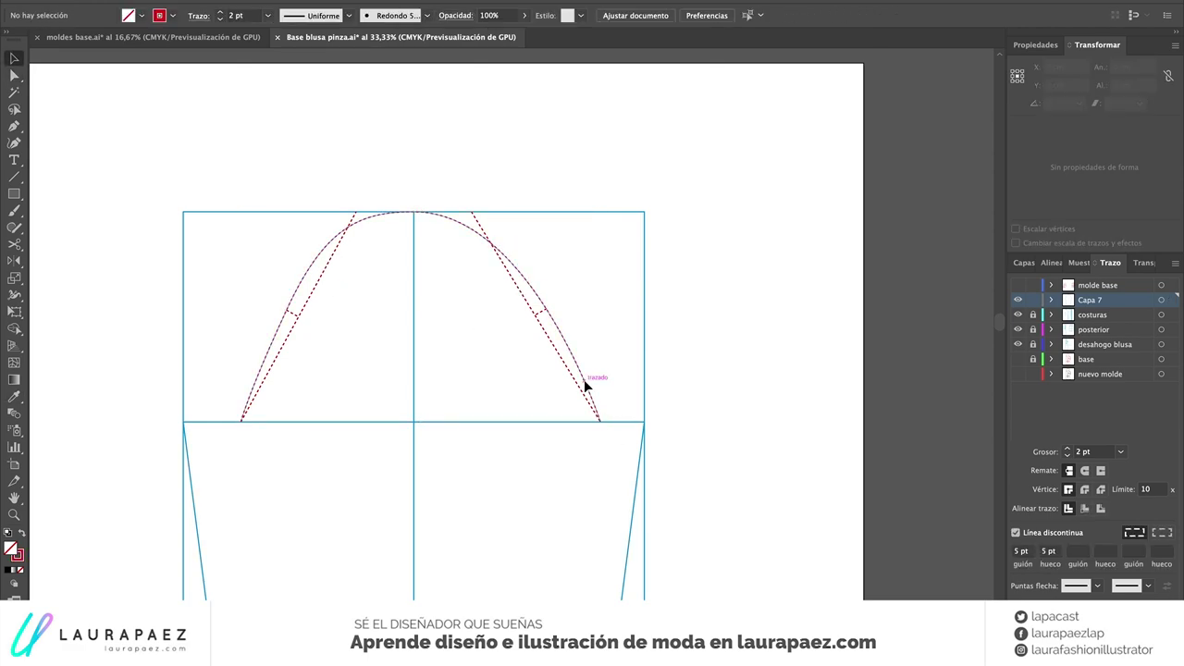
Draw the final sleeve cap from left underarm corner over top centre to right corner
click(583, 379)
click(639, 487)
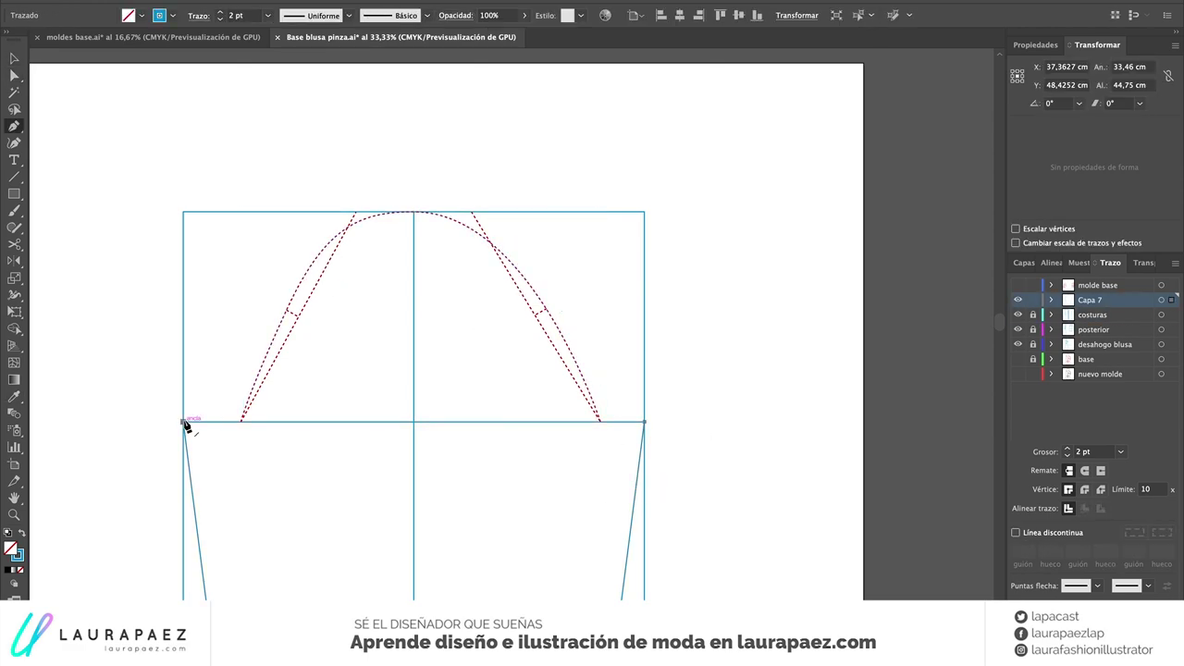
click(184, 422)
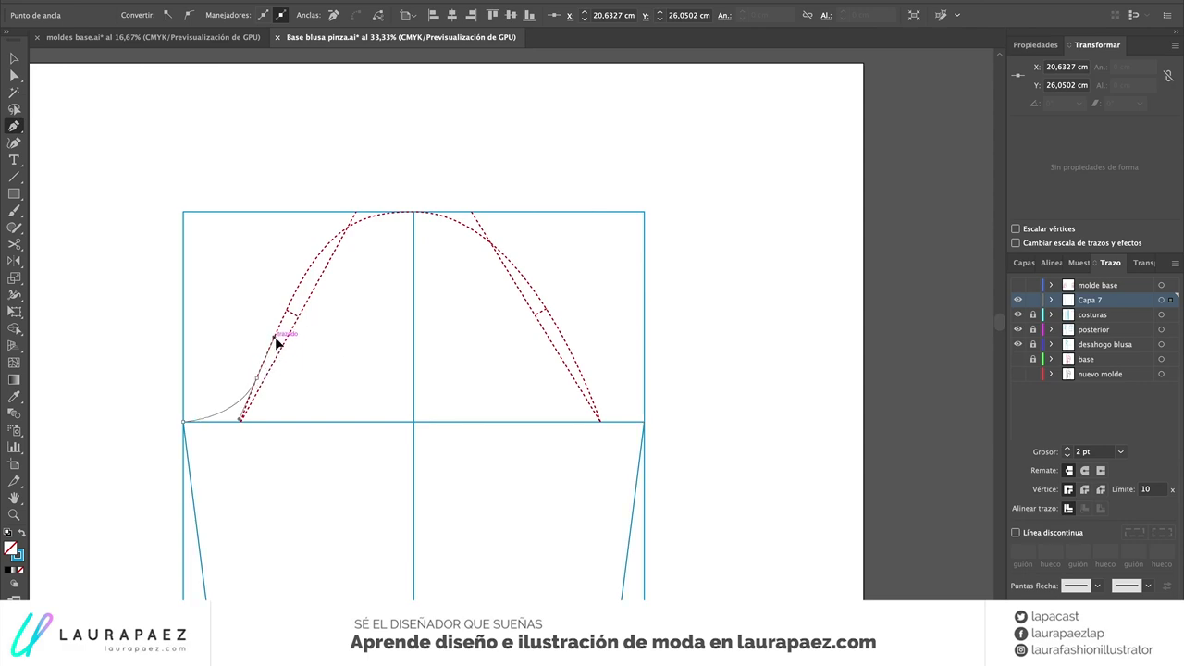
drag(414, 212, 532, 212)
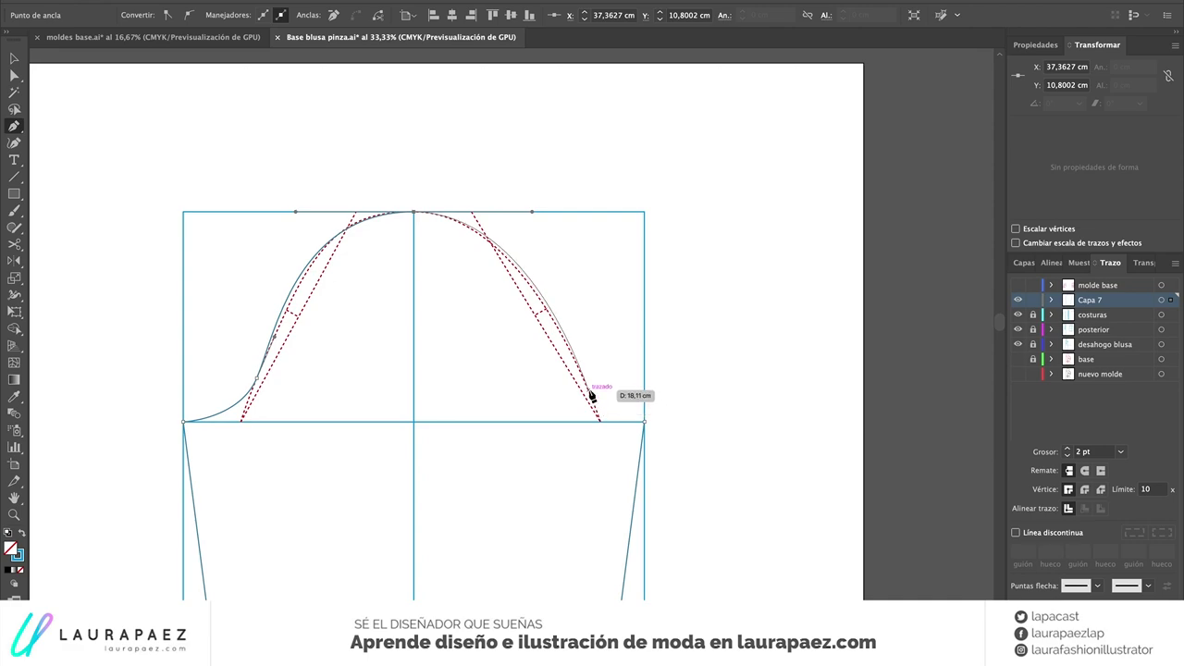
drag(645, 422, 669, 421)
mouse_move(602, 405)
mouse_down()
mouse_move(568, 366)
mouse_move(580, 375)
mouse_up()
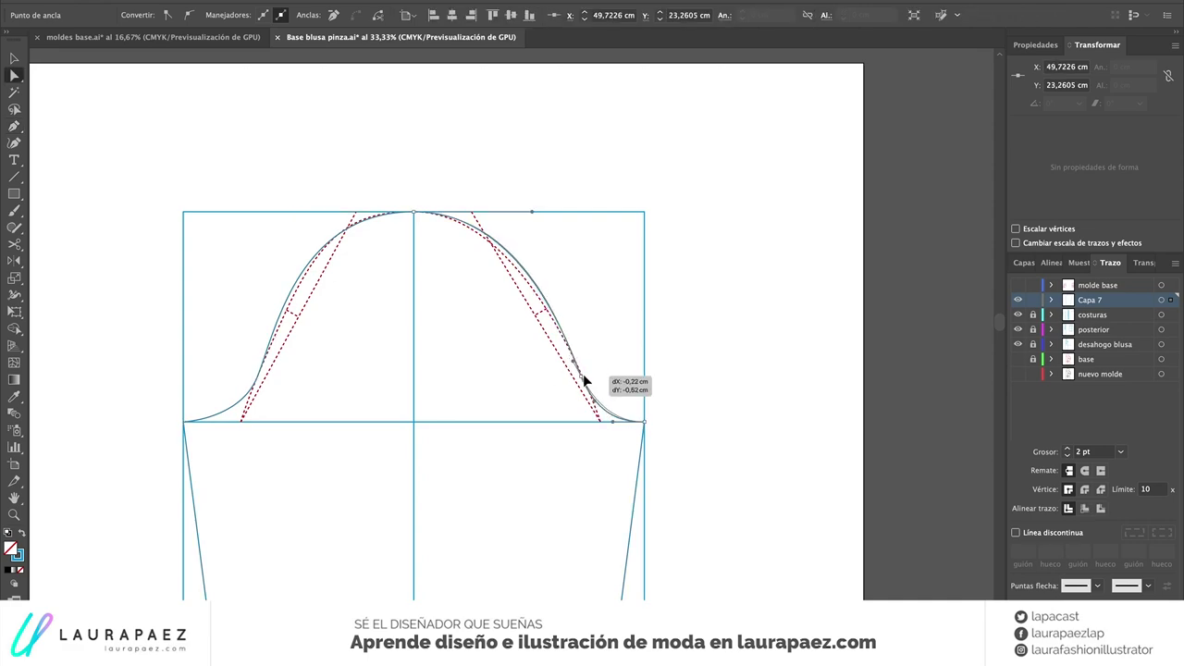
Make the whole sleeve outline's stroke black
key(v)
key(ctrl+minus)
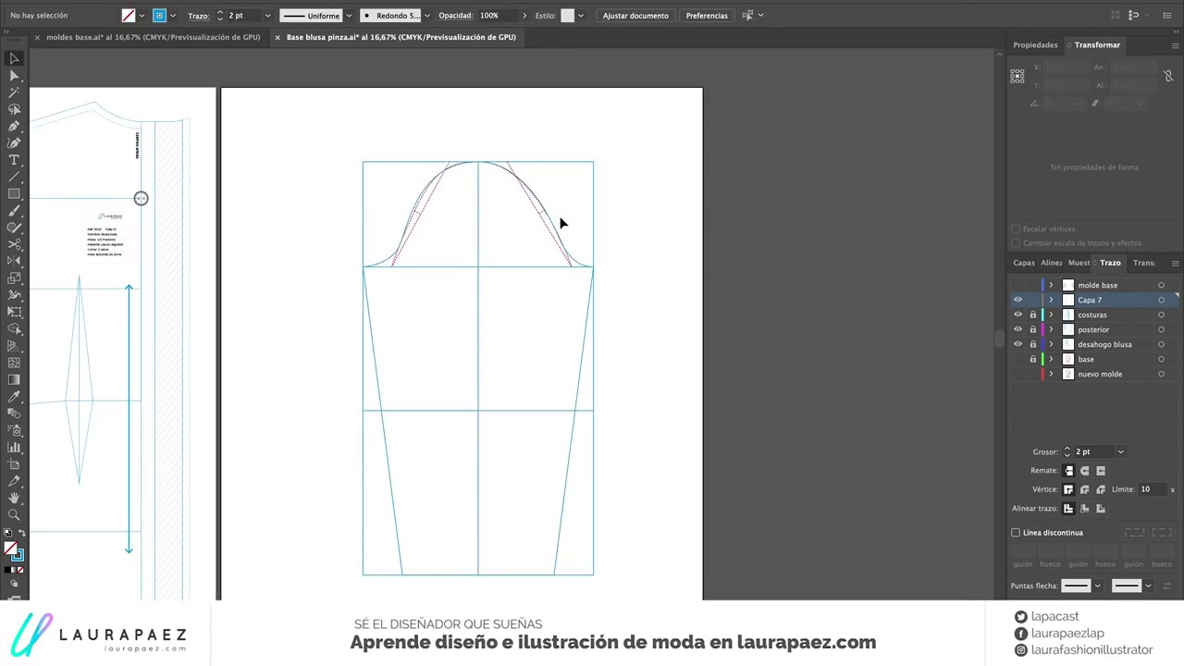
click(593, 294)
click(172, 14)
click(46, 35)
click(310, 221)
scroll(314, 237, left, 5)
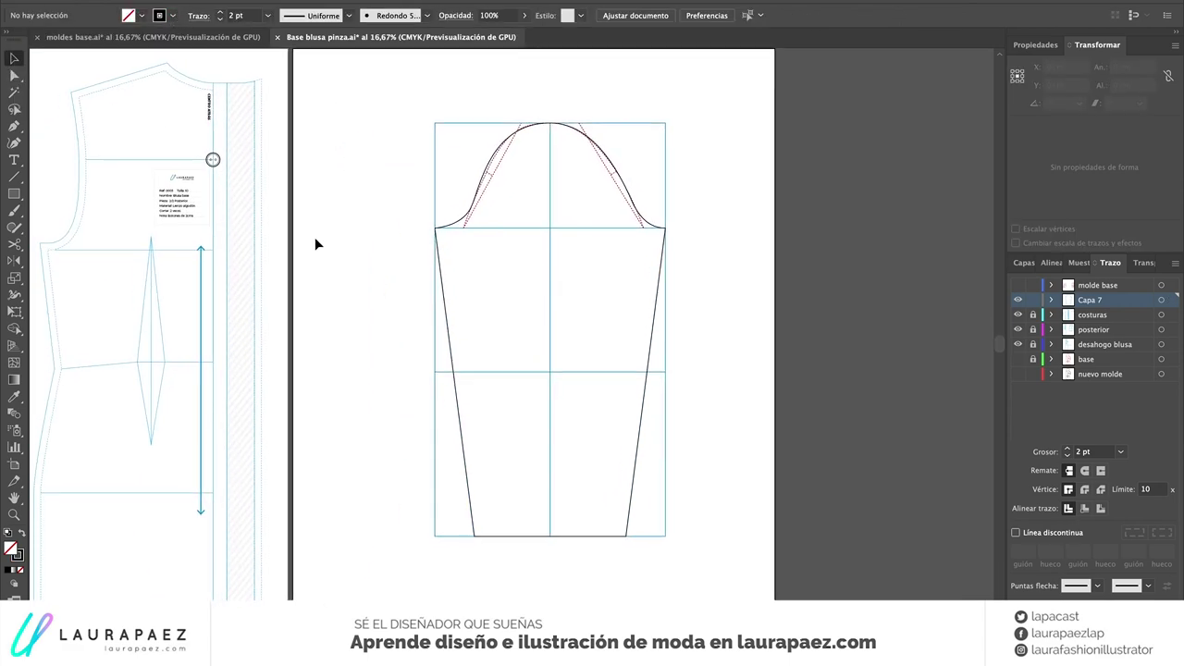